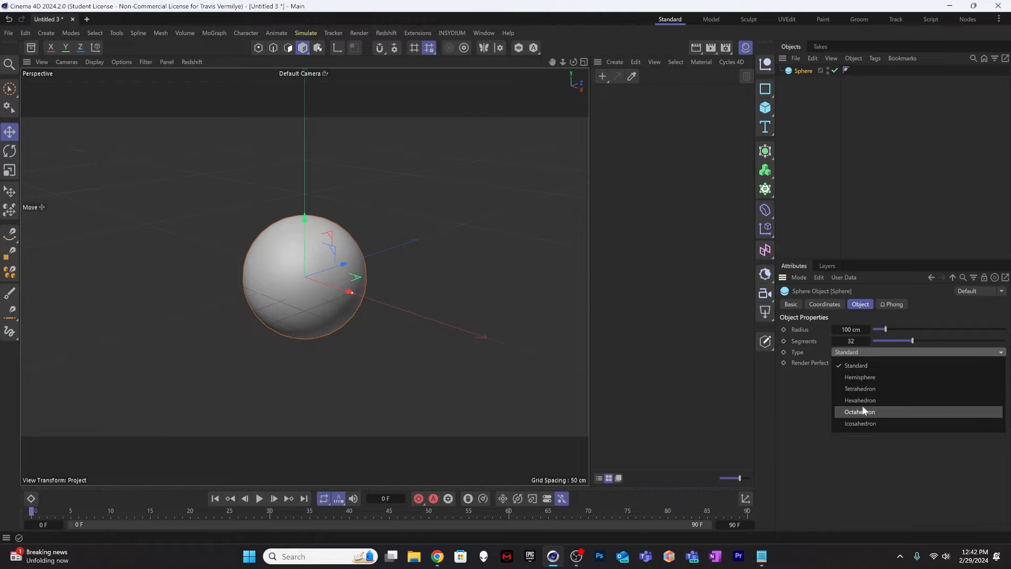
# Step: Set the sphere's type to Hexahedron and switch the viewport shading to show mesh lines
pyautogui.click(858, 402)
pyautogui.press('n')
pyautogui.press('b')
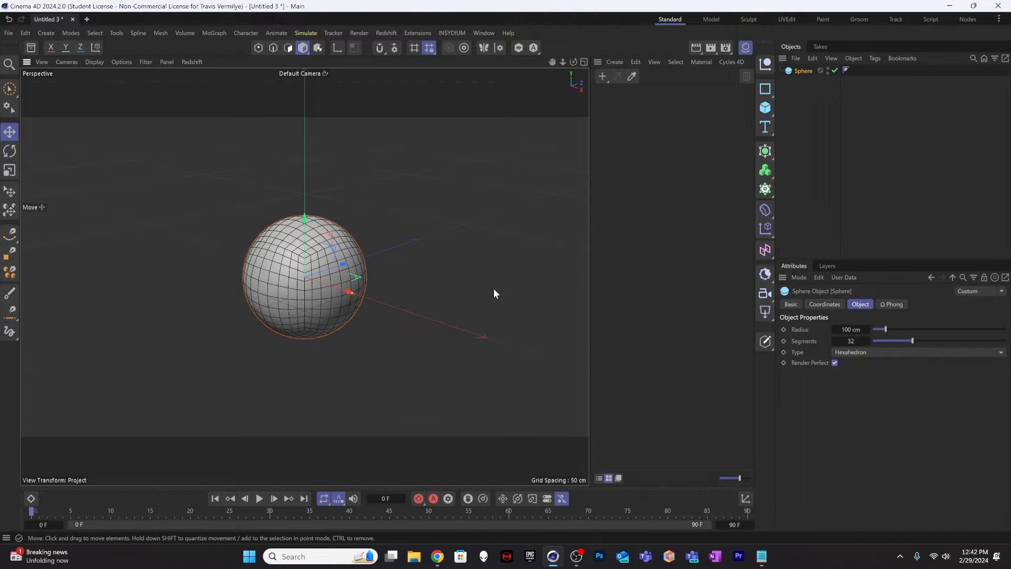
pyautogui.keyDown('alt'); pyautogui.moveTo(304, 288); pyautogui.dragTo(396, 268); pyautogui.keyUp('alt')
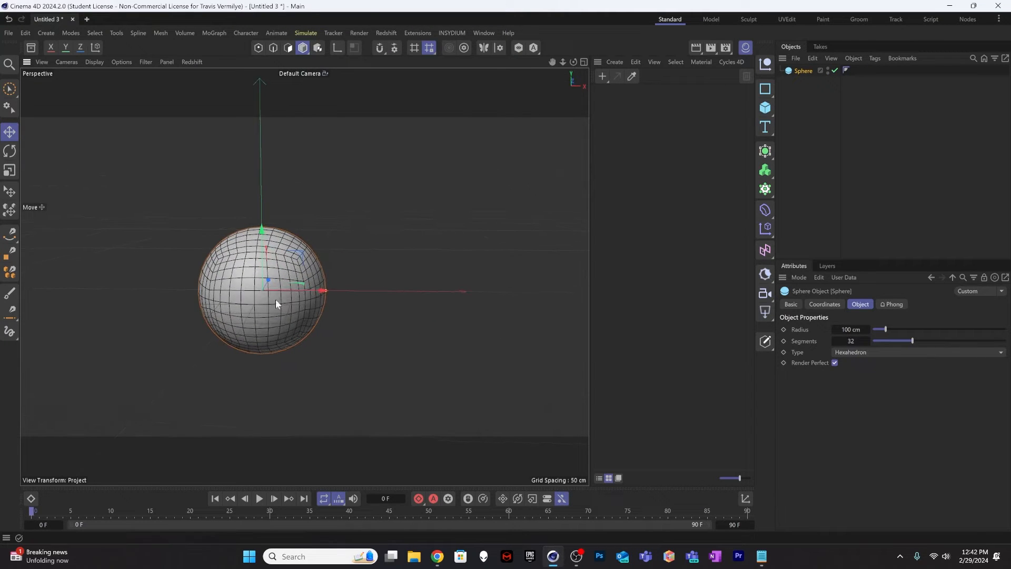
pyautogui.keyDown('alt'); pyautogui.moveTo(273, 296); pyautogui.dragTo(321, 248, button='middle'); pyautogui.keyUp('alt')
pyautogui.keyDown('alt'); pyautogui.moveTo(309, 265); pyautogui.dragTo(345, 248, button='right'); pyautogui.keyUp('alt')
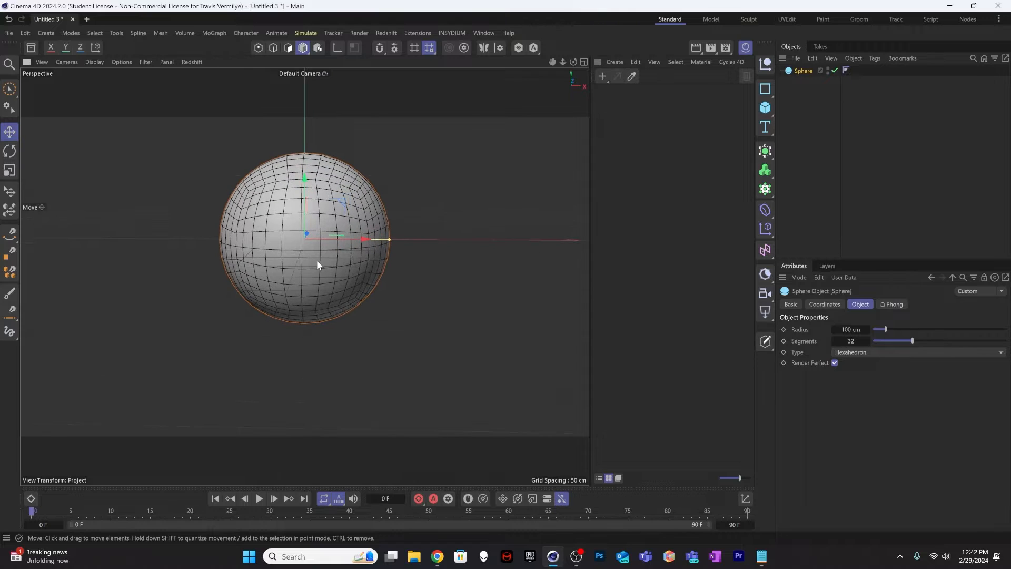
pyautogui.keyDown('alt'); pyautogui.moveTo(317, 260); pyautogui.dragTo(317, 267, button='middle'); pyautogui.keyUp('alt')
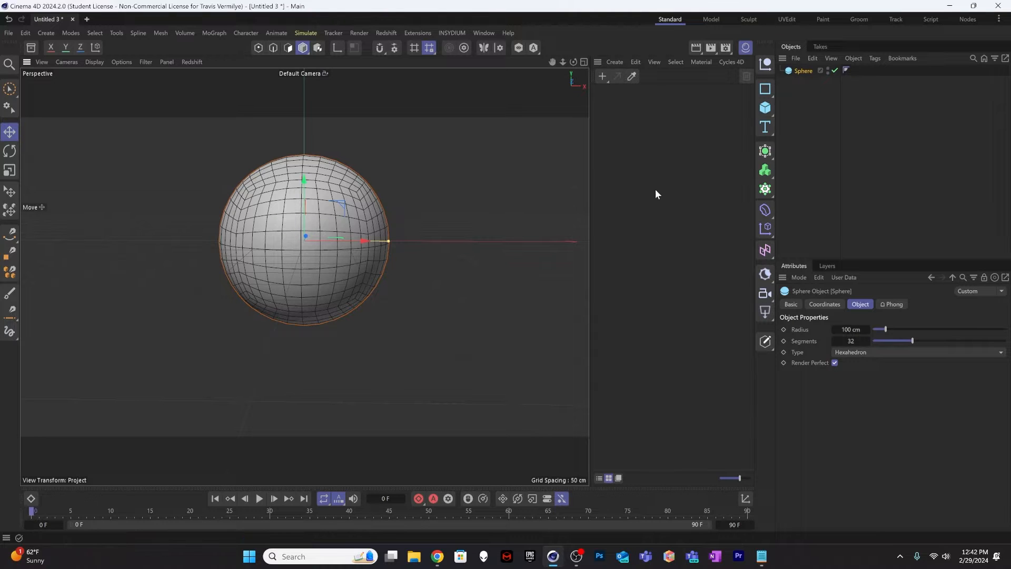
# Step: Set the sphere's radius to 10 cm and frame it in the viewport
pyautogui.click(795, 108)
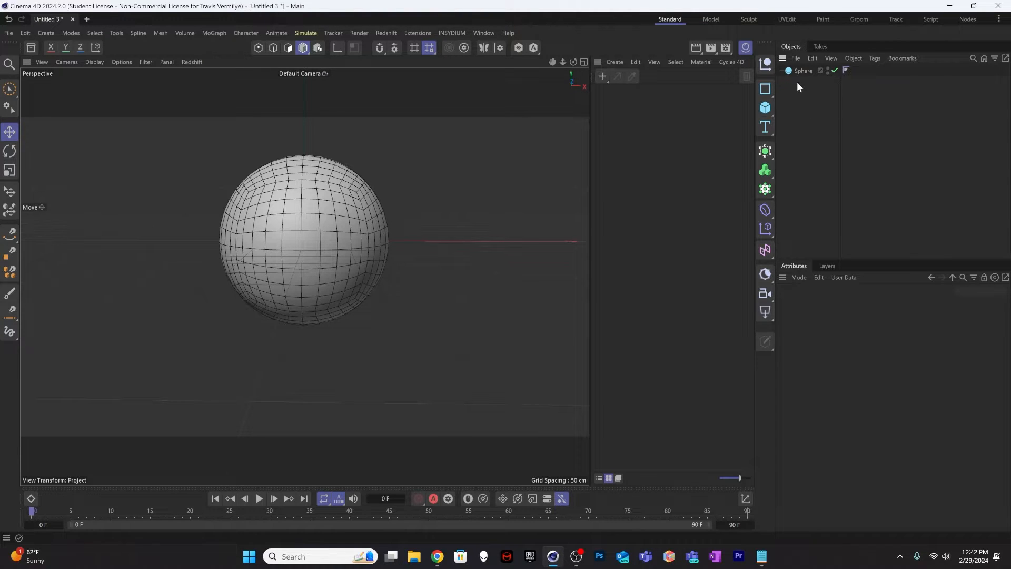
pyautogui.click(804, 70)
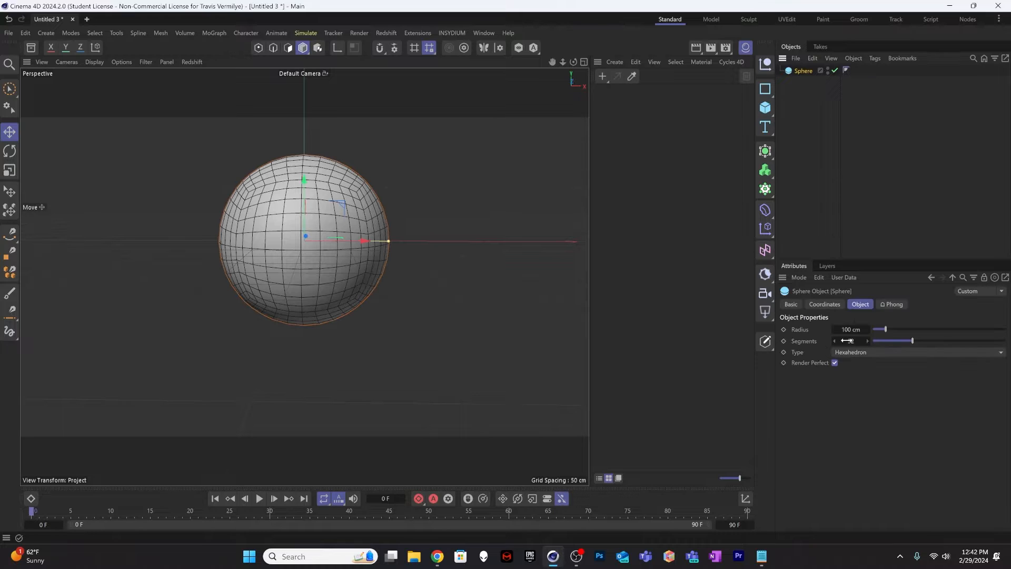
pyautogui.click(850, 341)
pyautogui.click(860, 329)
pyautogui.write('10')
pyautogui.press('Return')
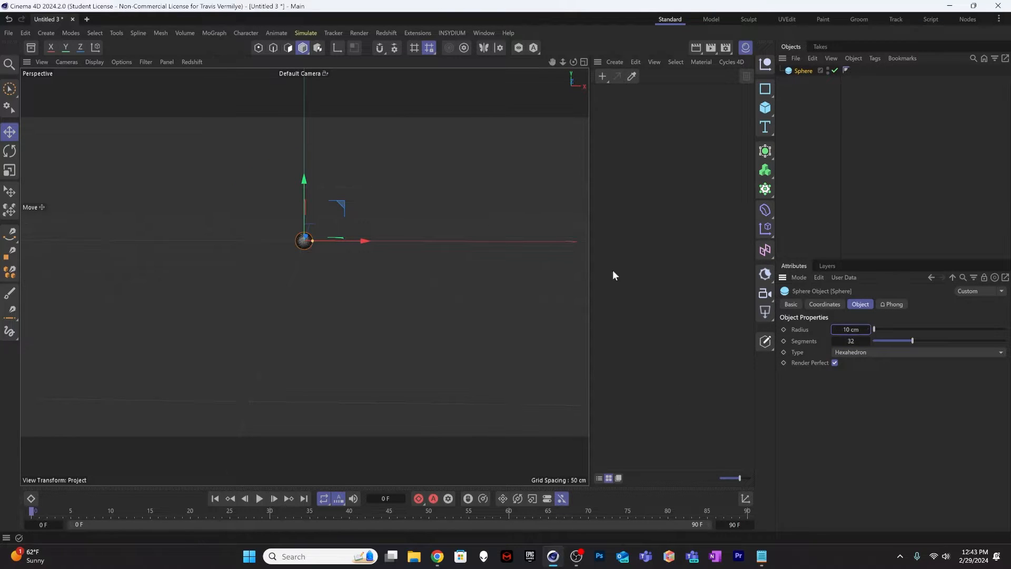
pyautogui.press('o')
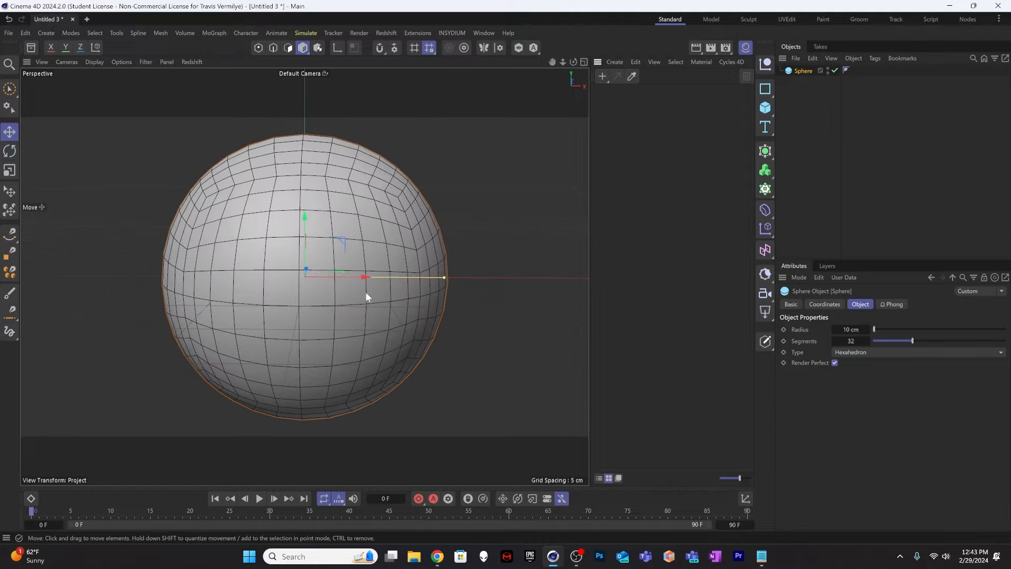
pyautogui.scroll(-5, 299, 299)
# Step: Add a capsule primitive with a radius of 3 cm and a height of 20 cm
pyautogui.click(766, 108)
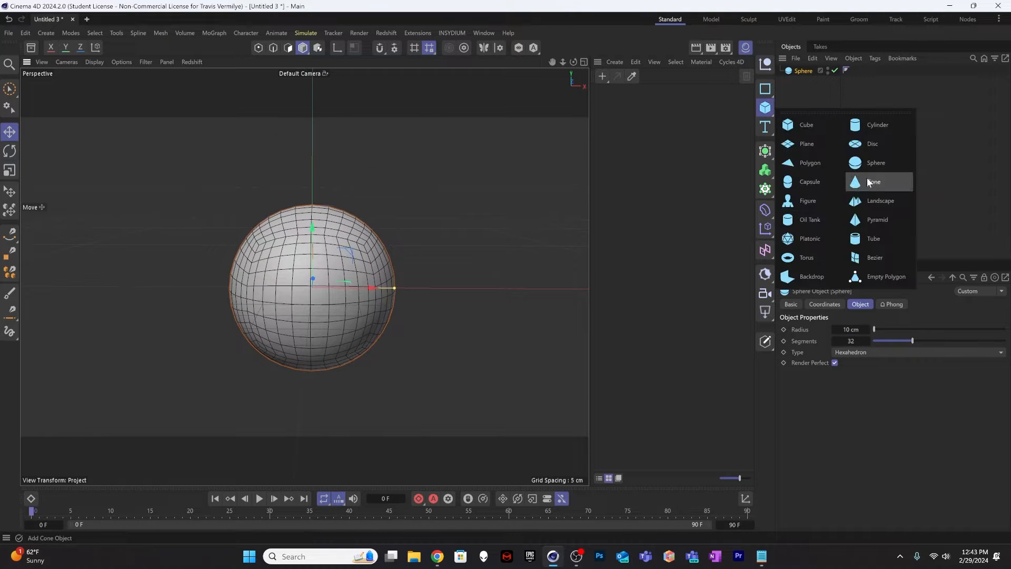
pyautogui.click(809, 181)
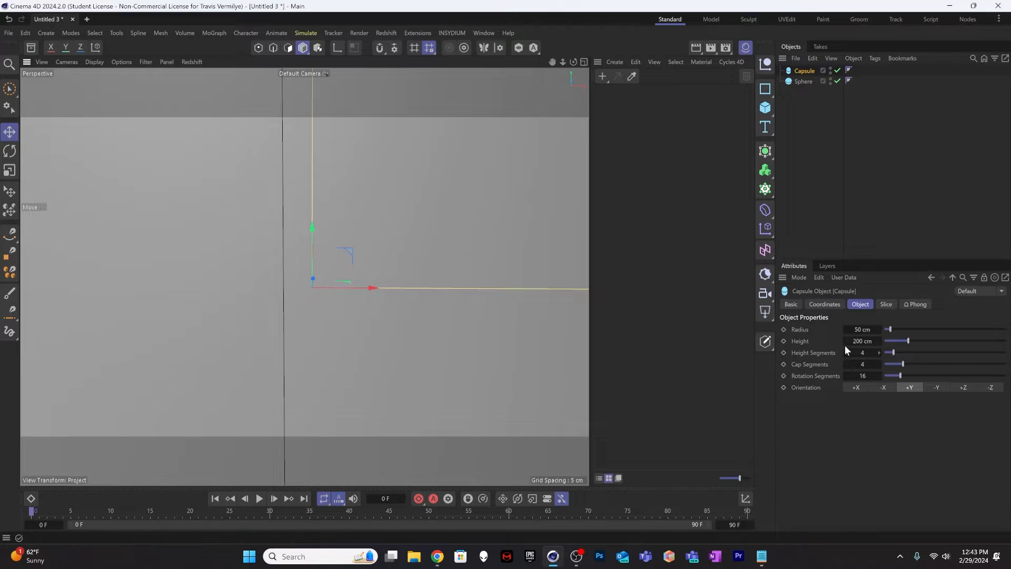
pyautogui.click(862, 329)
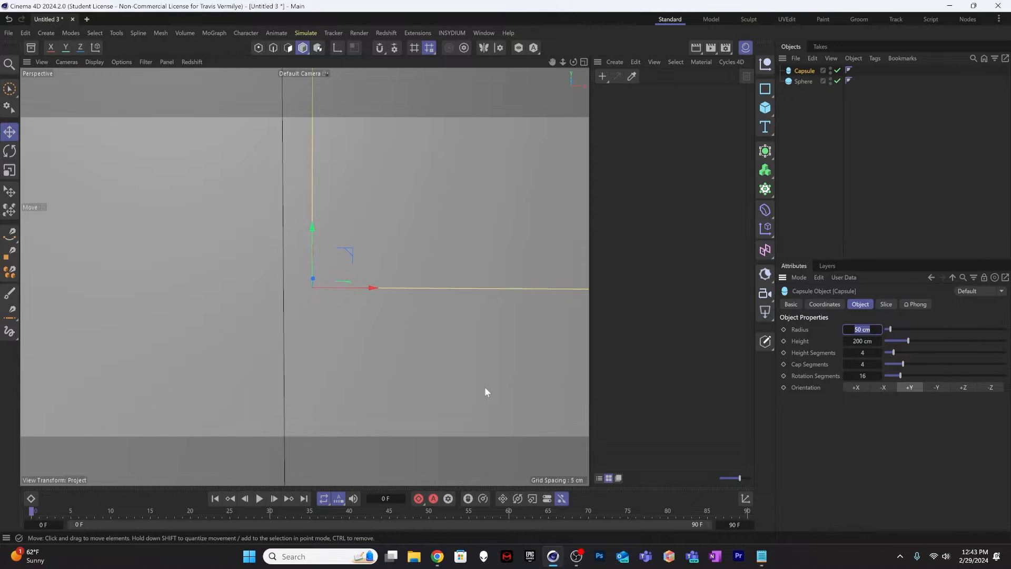
pyautogui.write('3')
pyautogui.press('Tab')
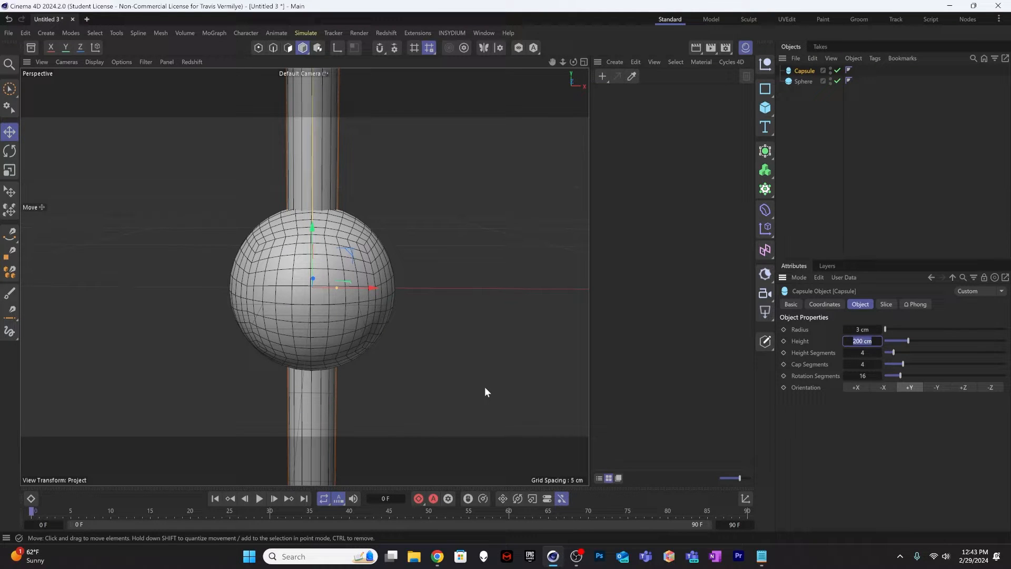
pyautogui.write('20')
pyautogui.press('Return')
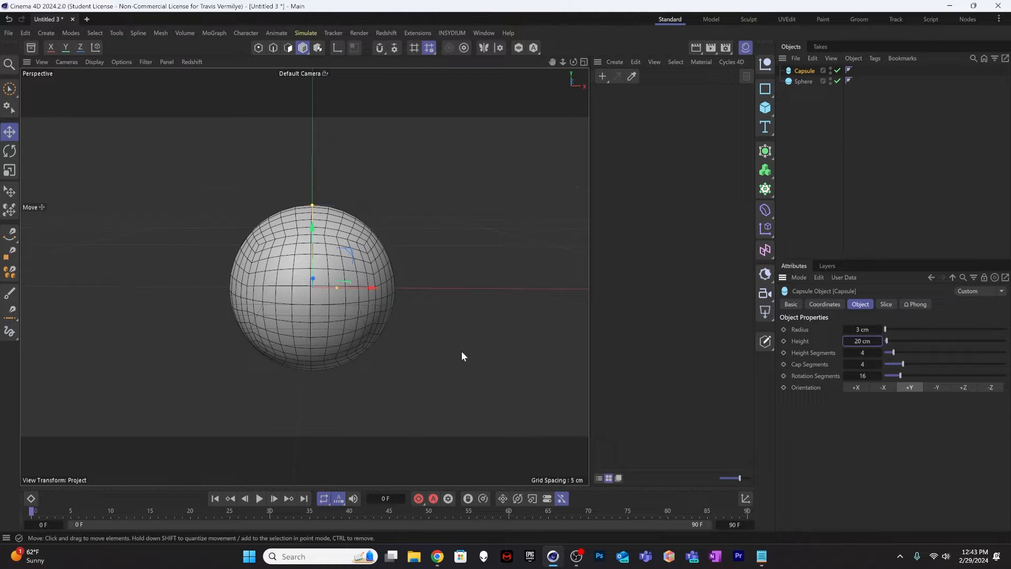
# Step: Move the capsule down about 18.8 cm beneath the sphere and resize it to a 2 cm radius and 30 cm height
pyautogui.moveTo(314, 228); pyautogui.dragTo(311, 359)
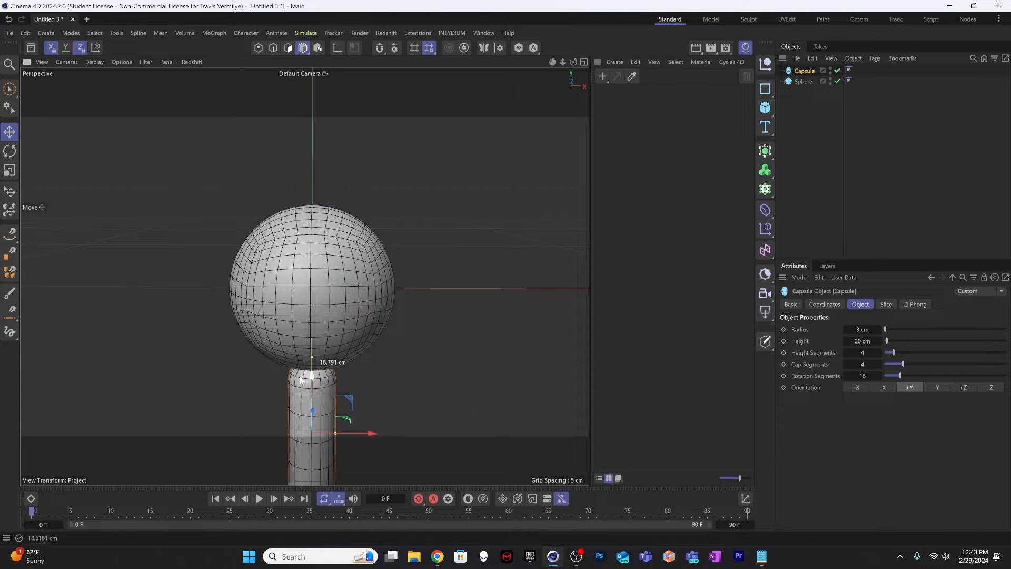
pyautogui.click(856, 330)
pyautogui.write('2')
pyautogui.click(870, 340)
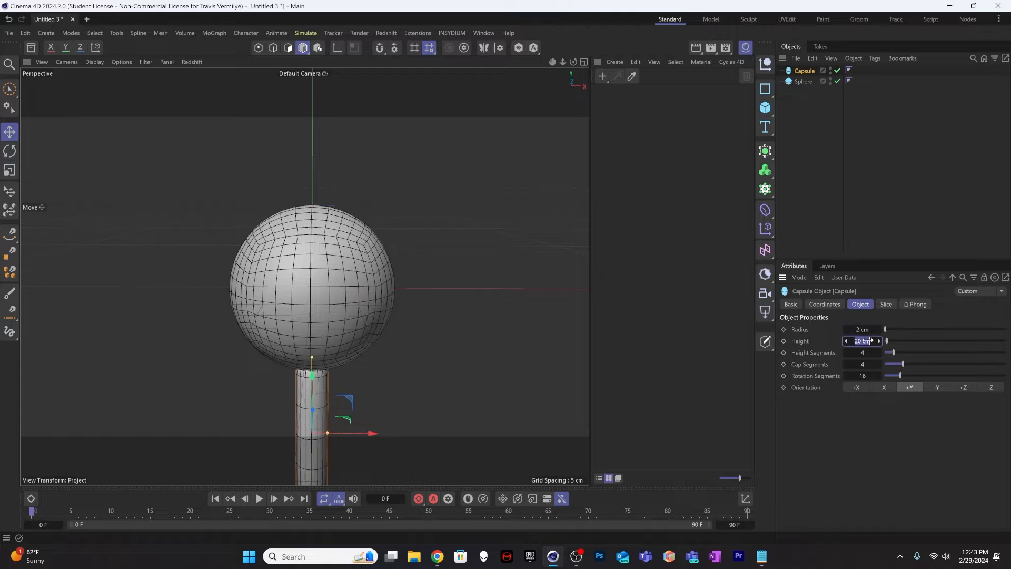
pyautogui.write('30')
pyautogui.press('Return')
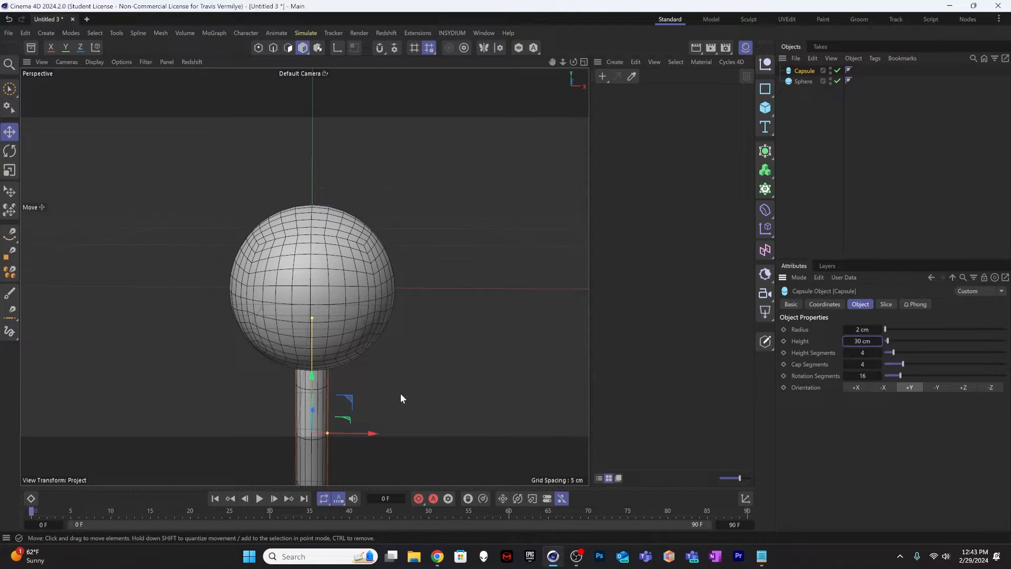
# Step: Lower the capsule slightly, duplicate it along X, and space the two capsules side by side beneath the sphere as strands
pyautogui.keyDown('alt'); pyautogui.moveTo(325, 362); pyautogui.dragTo(255, 361, button='right'); pyautogui.keyUp('alt')
pyautogui.keyDown('alt'); pyautogui.moveTo(292, 349); pyautogui.dragTo(293, 280, button='middle'); pyautogui.keyUp('alt')
pyautogui.moveTo(321, 288)
pyautogui.mouseDown()
pyautogui.moveTo(321, 310)
pyautogui.moveTo(322, 298)
pyautogui.mouseUp()
pyautogui.moveTo(377, 336)
pyautogui.mouseDown()
pyautogui.moveTo(362, 337)
pyautogui.moveTo(387, 340)
pyautogui.mouseUp()
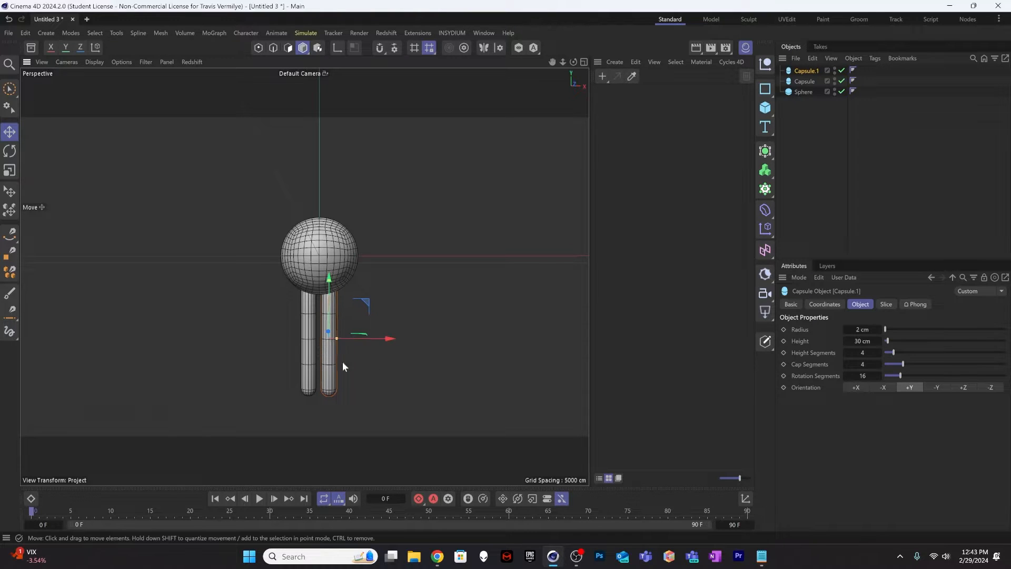
pyautogui.click(313, 333)
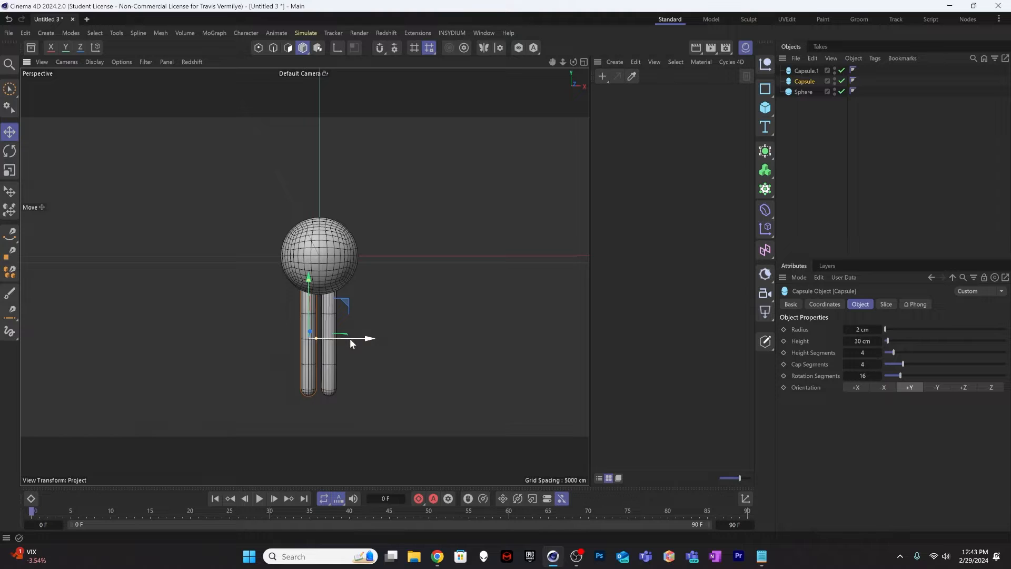
pyautogui.moveTo(350, 339); pyautogui.dragTo(349, 339)
pyautogui.click(329, 348)
pyautogui.moveTo(374, 340); pyautogui.dragTo(375, 341)
pyautogui.click(811, 116)
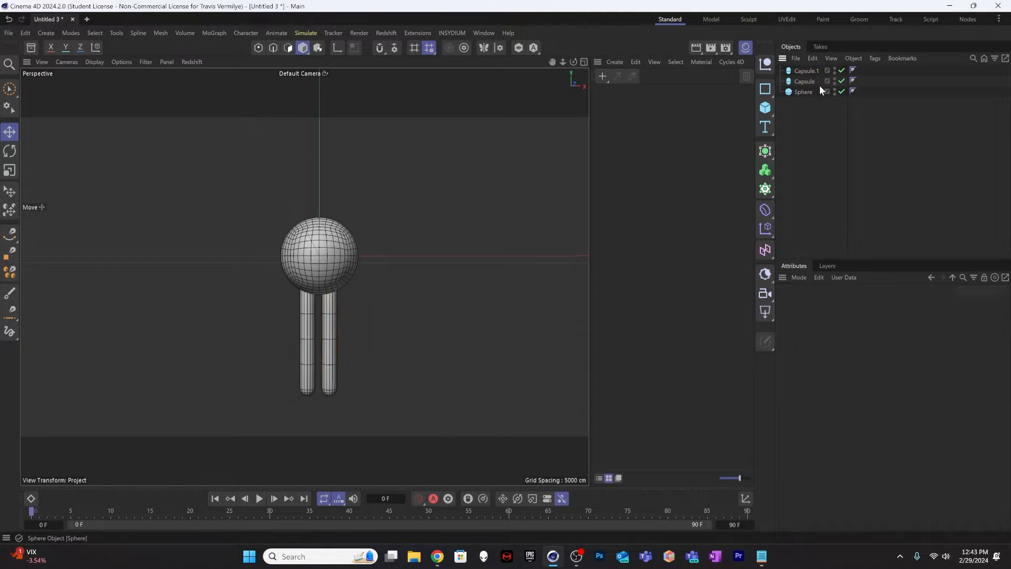
# Step: Set the duplicated capsule's cap segments to 8
pyautogui.click(806, 71)
pyautogui.doubleClick(875, 375)
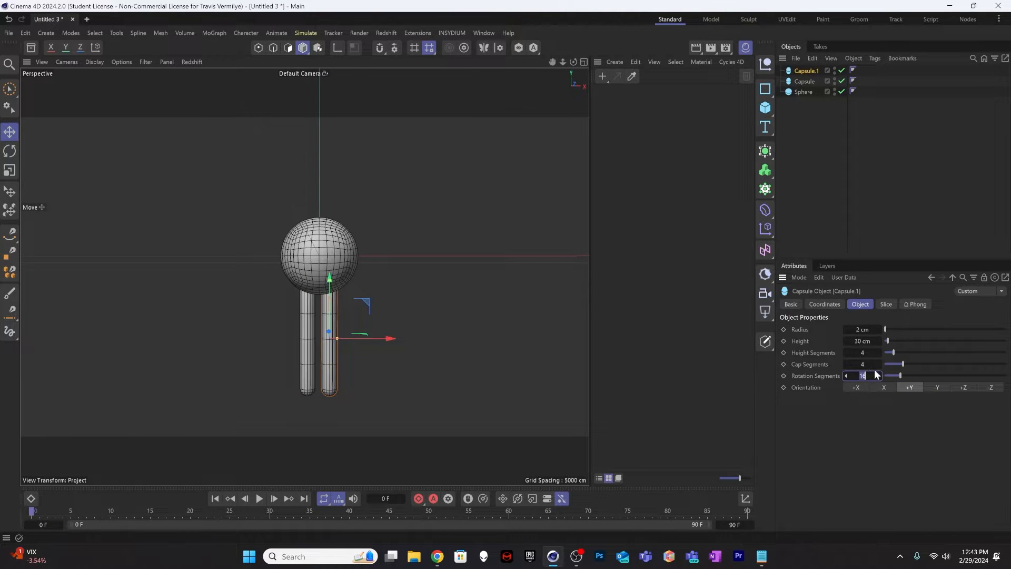
pyautogui.click(865, 363)
pyautogui.write('16')
pyautogui.press('Return')
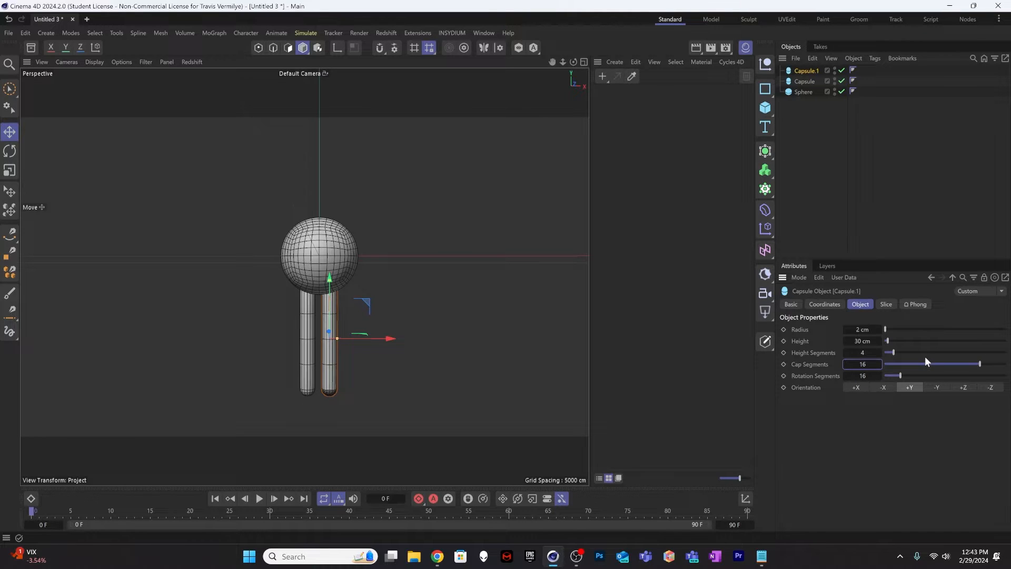
pyautogui.doubleClick(864, 364)
pyautogui.write('8')
pyautogui.press('Return')
# Step: Give both capsules 8 cap segments and 16 height segments
pyautogui.click(848, 128)
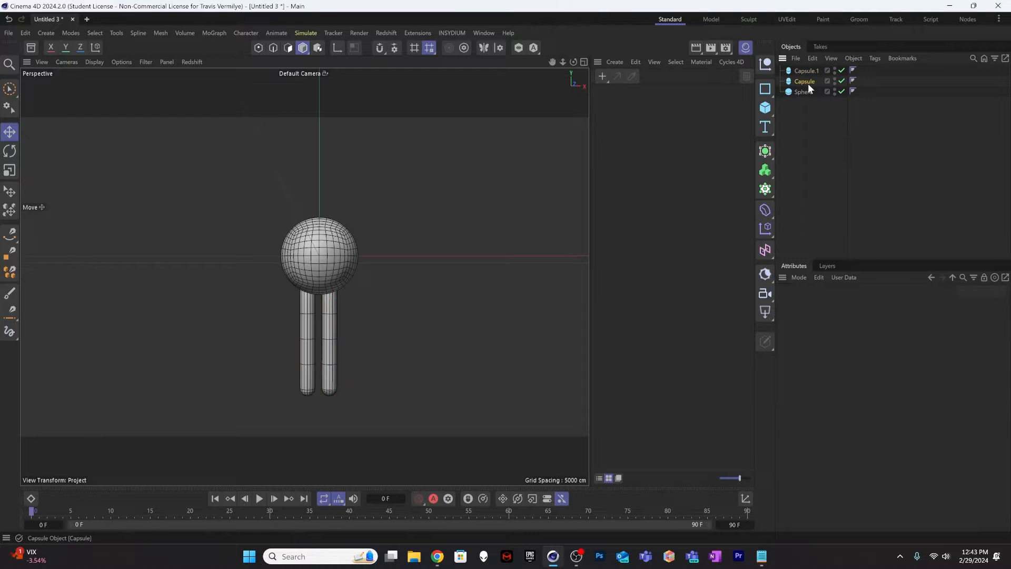
pyautogui.click(806, 71)
pyautogui.keyDown('ctrl'); pyautogui.click(805, 81); pyautogui.keyUp('ctrl')
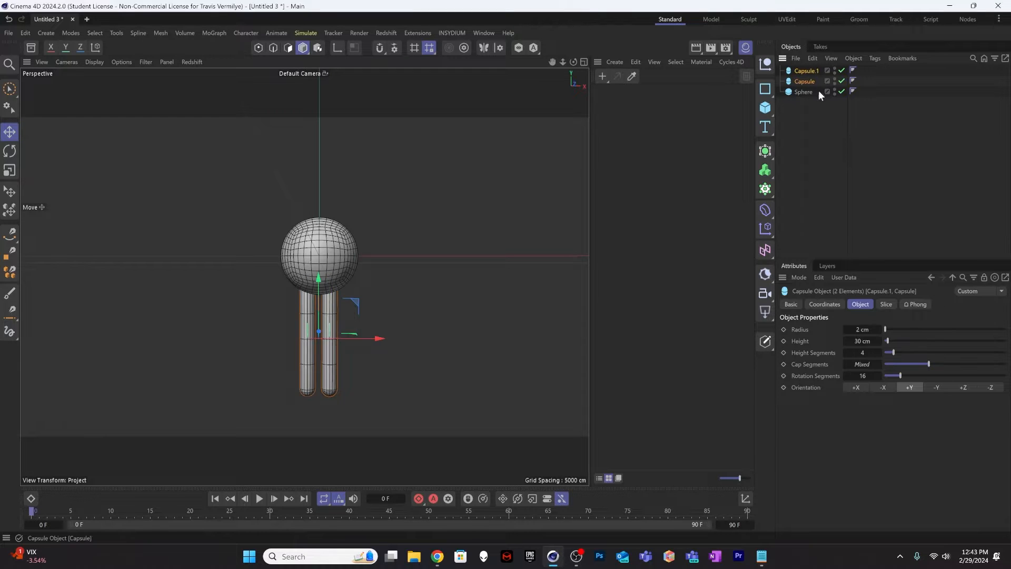
pyautogui.write('8')
pyautogui.click(863, 352)
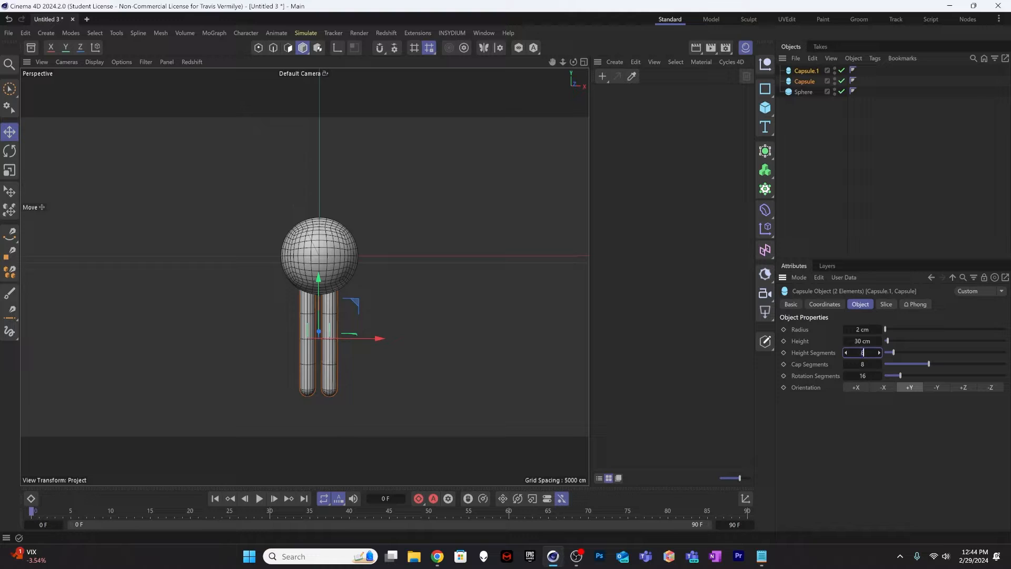
pyautogui.write('8')
pyautogui.press('Return')
pyautogui.moveTo(866, 354); pyautogui.dragTo(923, 355)
pyautogui.press('Tab')
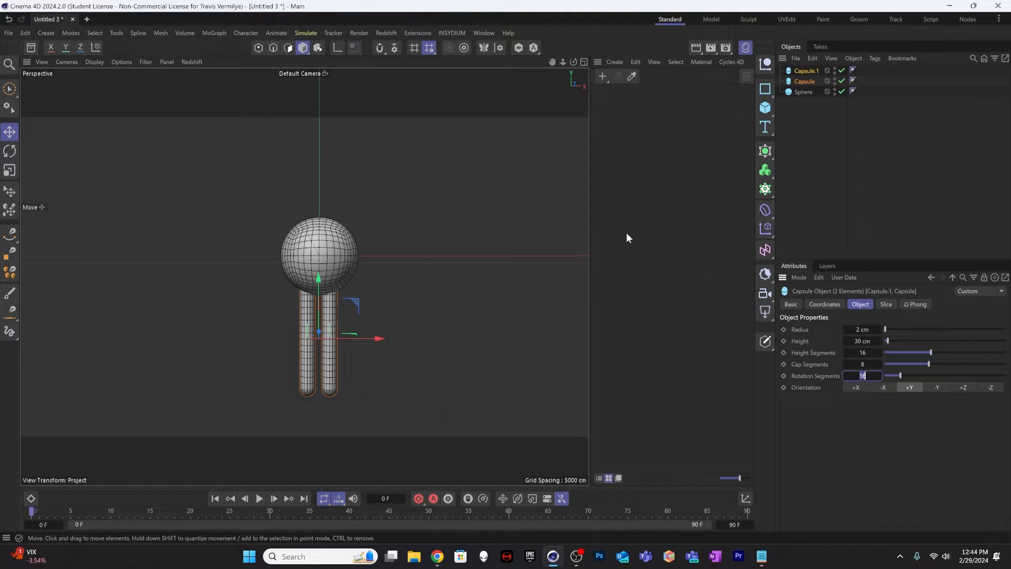
pyautogui.click(636, 301)
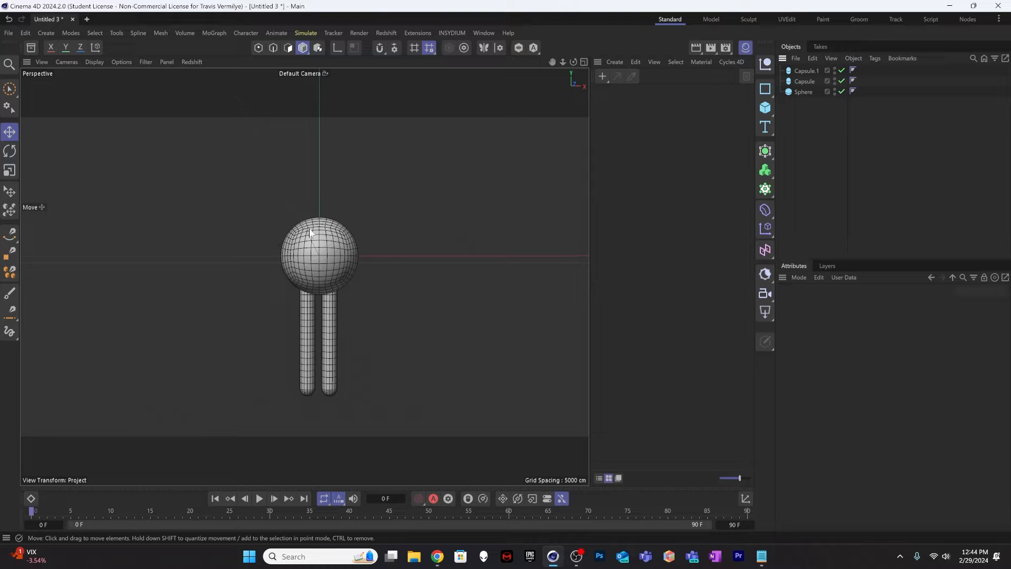
# Step: Nudge the duplicated capsule slightly farther from the other one along the X axis
pyautogui.click(328, 305)
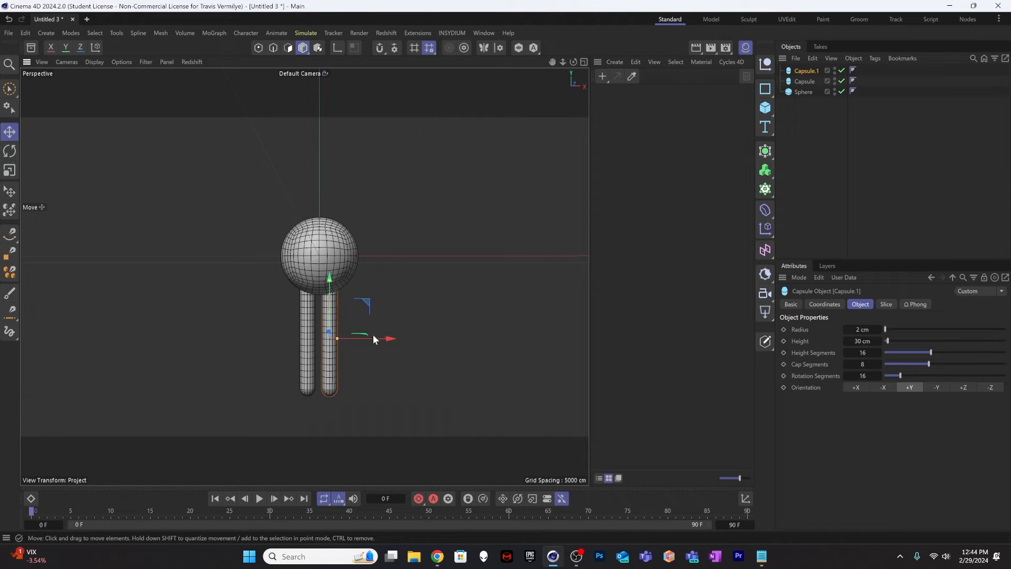
pyautogui.moveTo(374, 339); pyautogui.dragTo(384, 342)
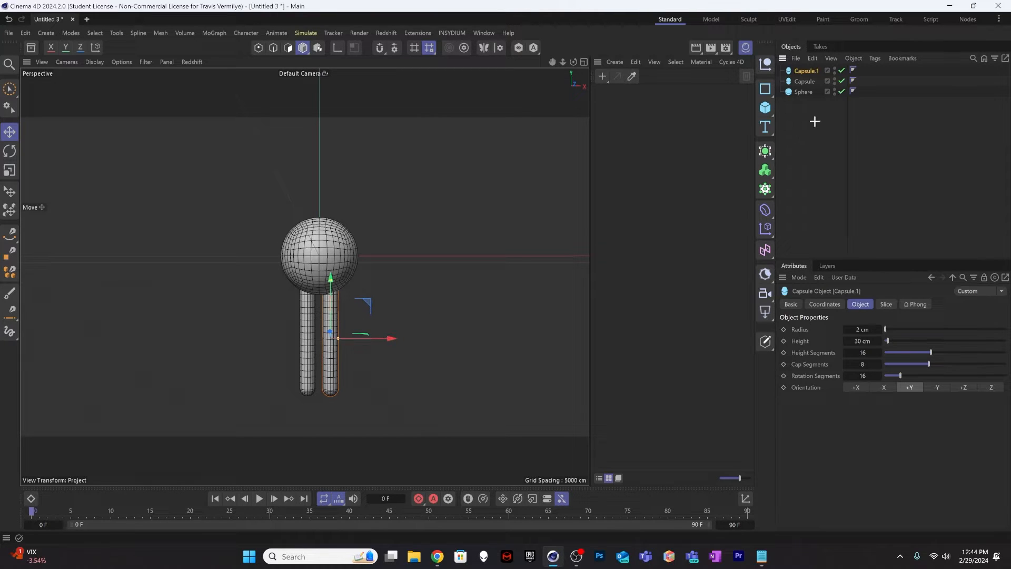
# Step: Make the sphere and both capsules editable as polygon objects
pyautogui.click(802, 99)
pyautogui.click(802, 92)
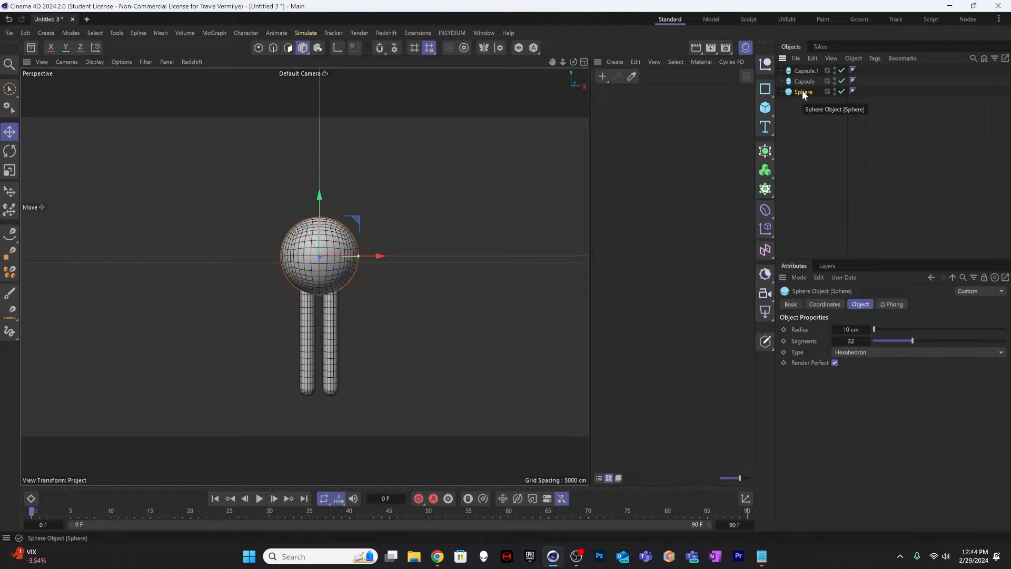
pyautogui.press('c')
pyautogui.click(804, 82)
pyautogui.keyDown('shift'); pyautogui.click(806, 72); pyautogui.keyUp('shift')
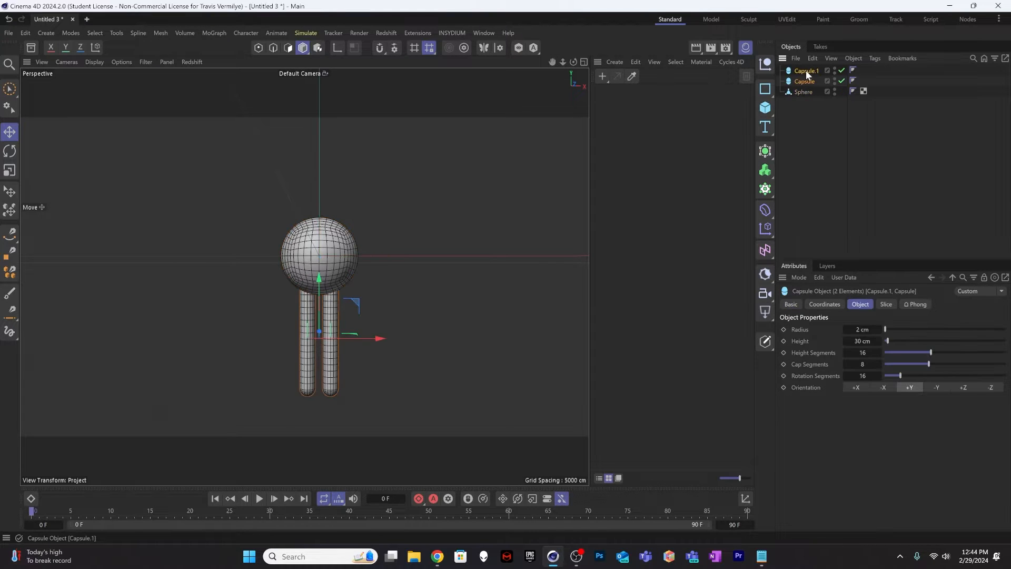
pyautogui.press('c')
pyautogui.click(805, 134)
# Step: Bend both capsules into gentle waves in polygon mode using the Brush tool in Smear mode with a 15 cm size
pyautogui.click(806, 73)
pyautogui.keyDown('ctrl'); pyautogui.click(804, 81); pyautogui.keyUp('ctrl')
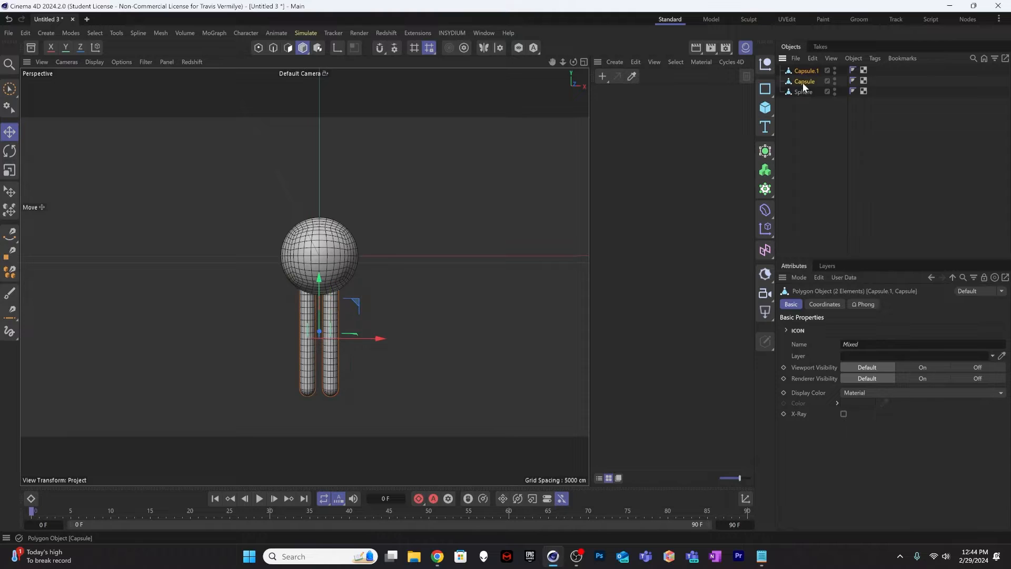
pyautogui.click(288, 48)
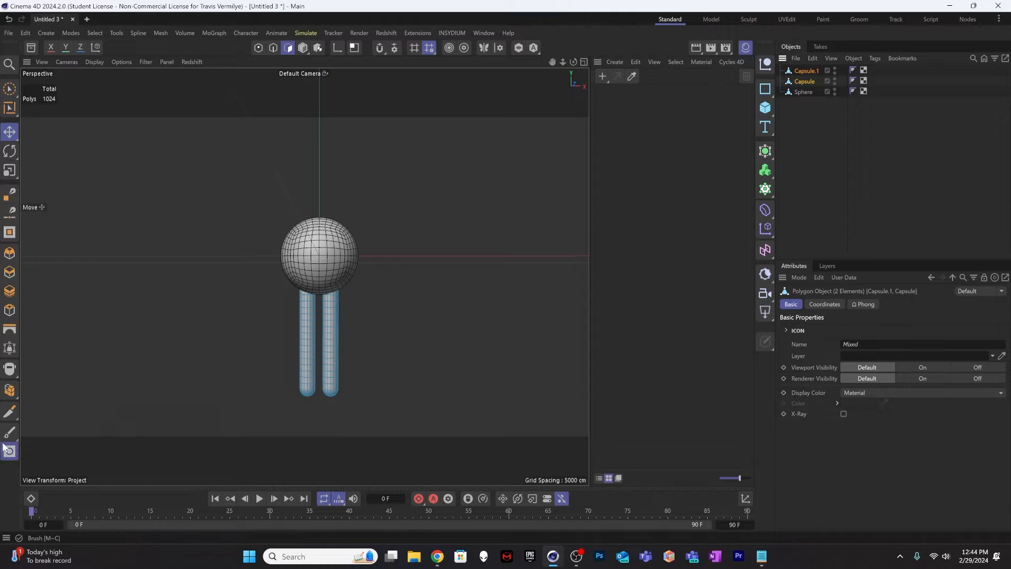
pyautogui.moveTo(8, 436)
pyautogui.mouseDown()
pyautogui.moveTo(34, 431)
pyautogui.moveTo(51, 483)
pyautogui.mouseUp()
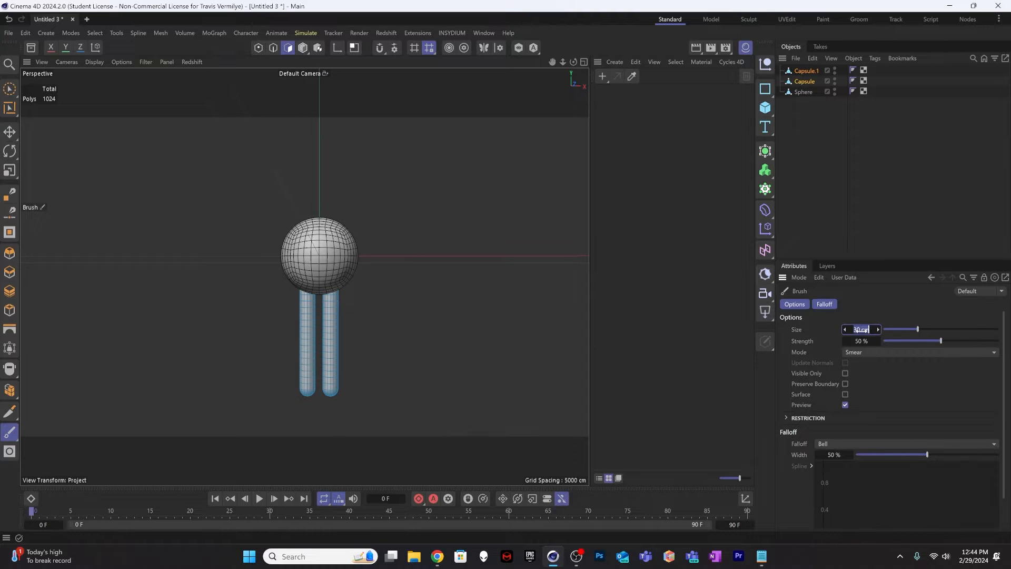
pyautogui.moveTo(861, 329); pyautogui.dragTo(853, 329)
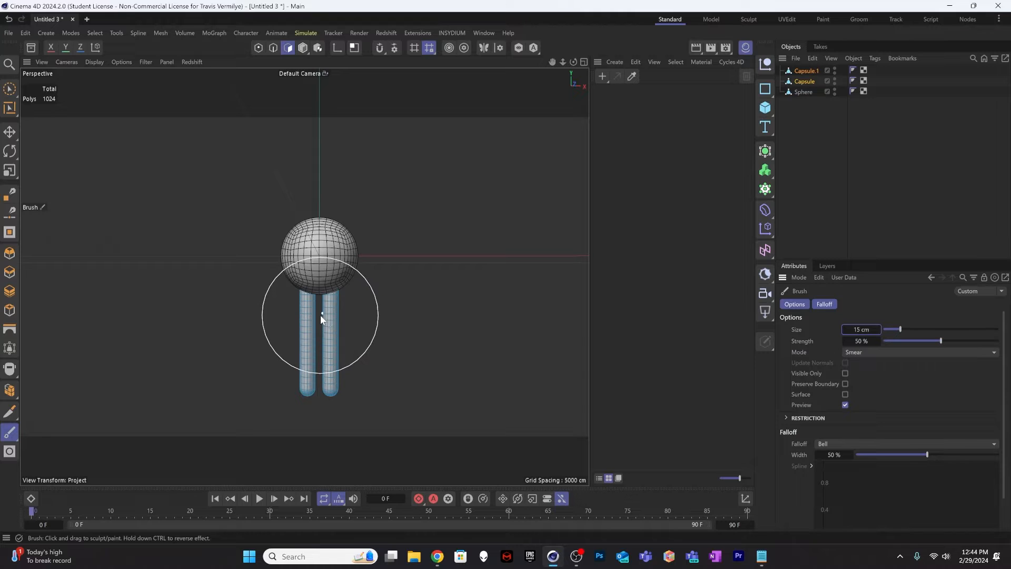
pyautogui.moveTo(321, 316)
pyautogui.mouseDown()
pyautogui.moveTo(314, 336)
pyautogui.moveTo(326, 343)
pyautogui.mouseUp()
pyautogui.moveTo(325, 389); pyautogui.dragTo(319, 389)
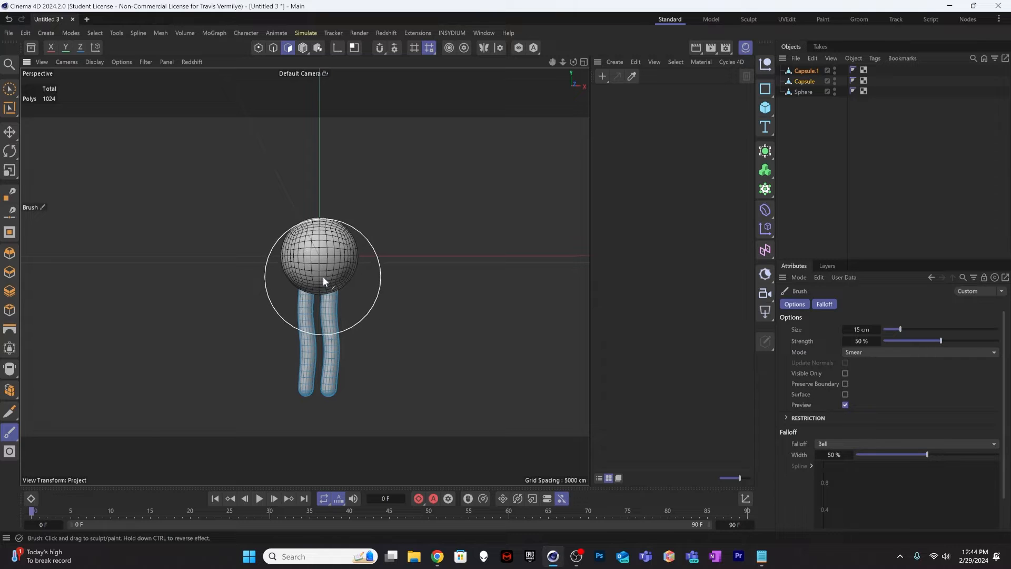
# Step: Rotate the original capsule about its vertical axis in model mode so its waves mirror those of the duplicate
pyautogui.moveTo(327, 315); pyautogui.dragTo(323, 312)
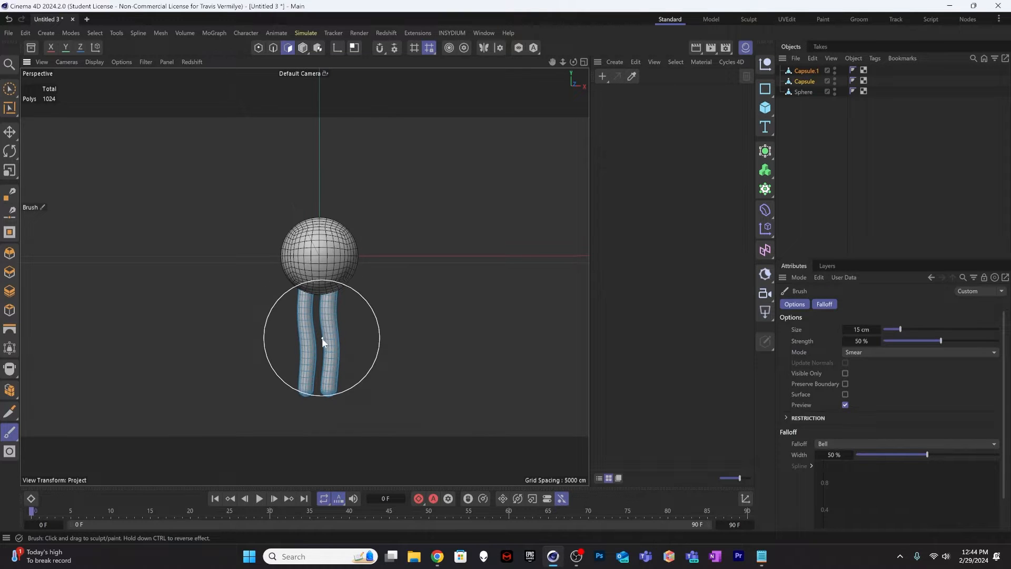
pyautogui.click(9, 131)
pyautogui.click(804, 81)
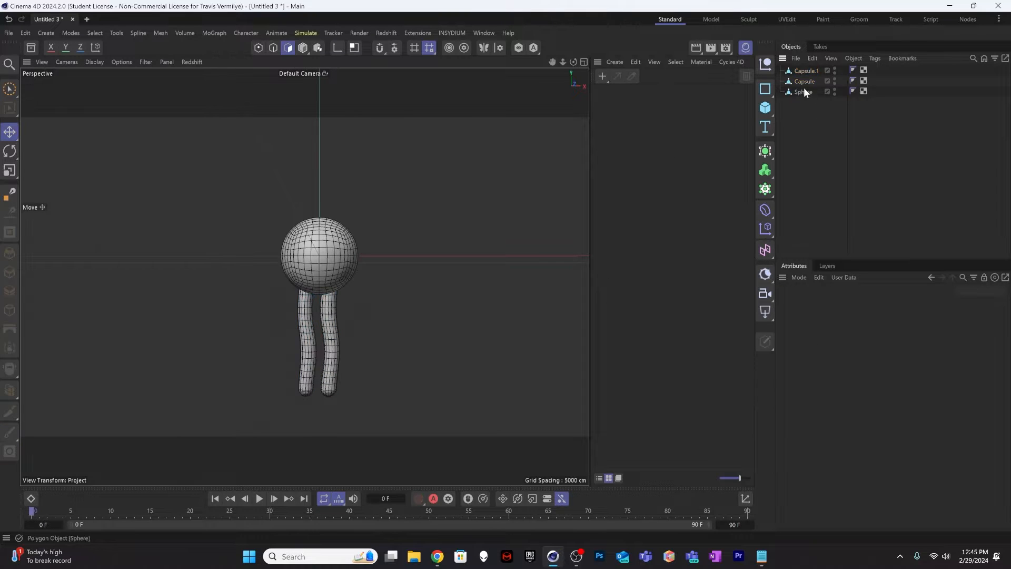
pyautogui.press('r')
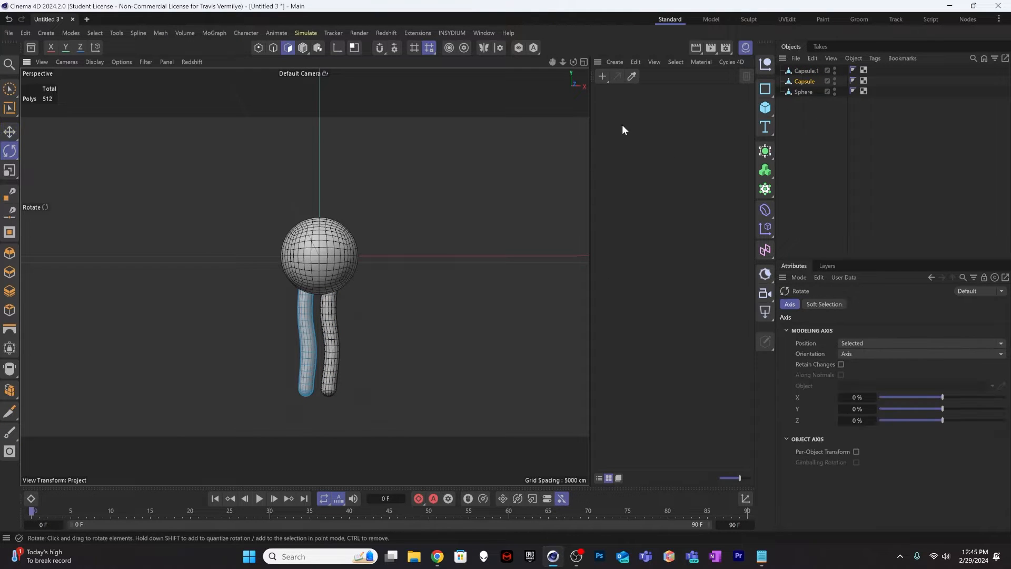
pyautogui.click(303, 47)
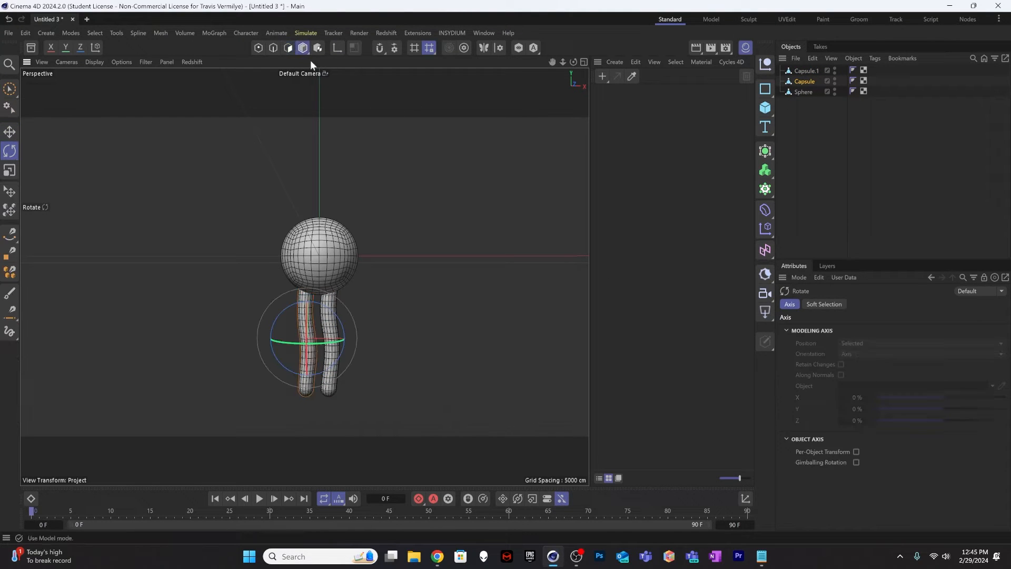
pyautogui.click(287, 340)
pyautogui.click(306, 335)
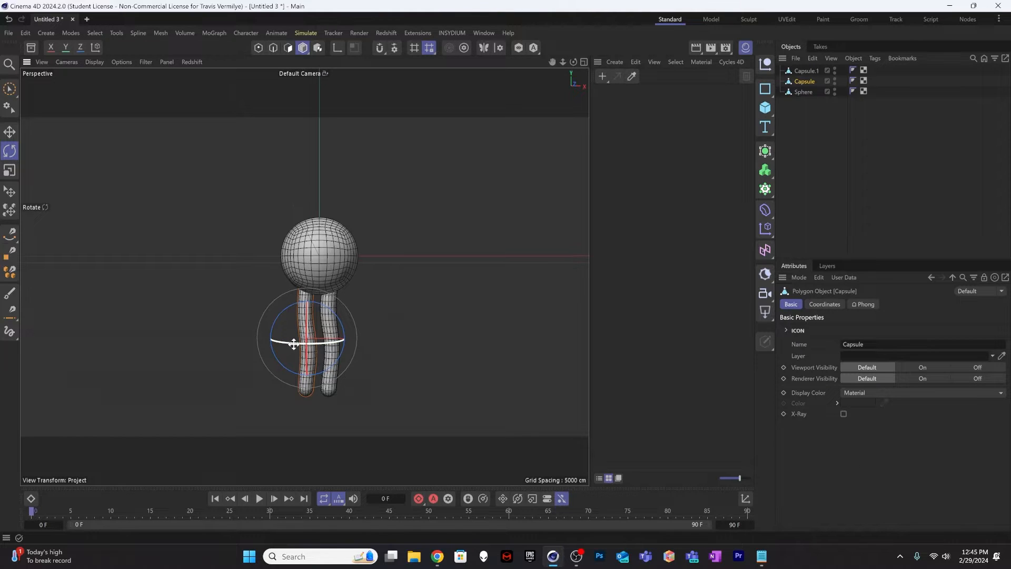
pyautogui.moveTo(292, 345); pyautogui.dragTo(529, 298)
pyautogui.click(481, 356)
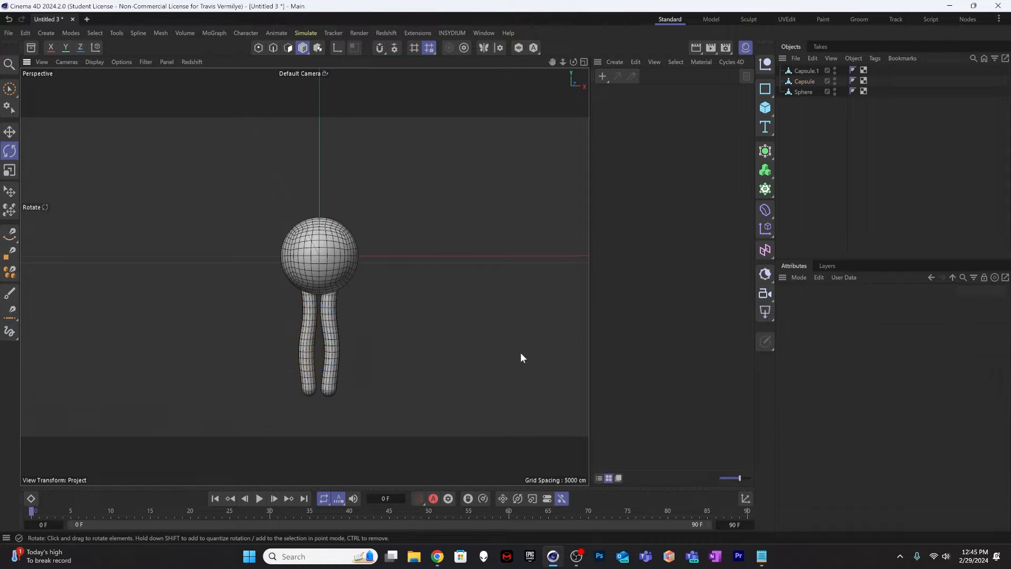
# Step: Move the two capsules slightly farther apart from each other along the X axis
pyautogui.click(334, 329)
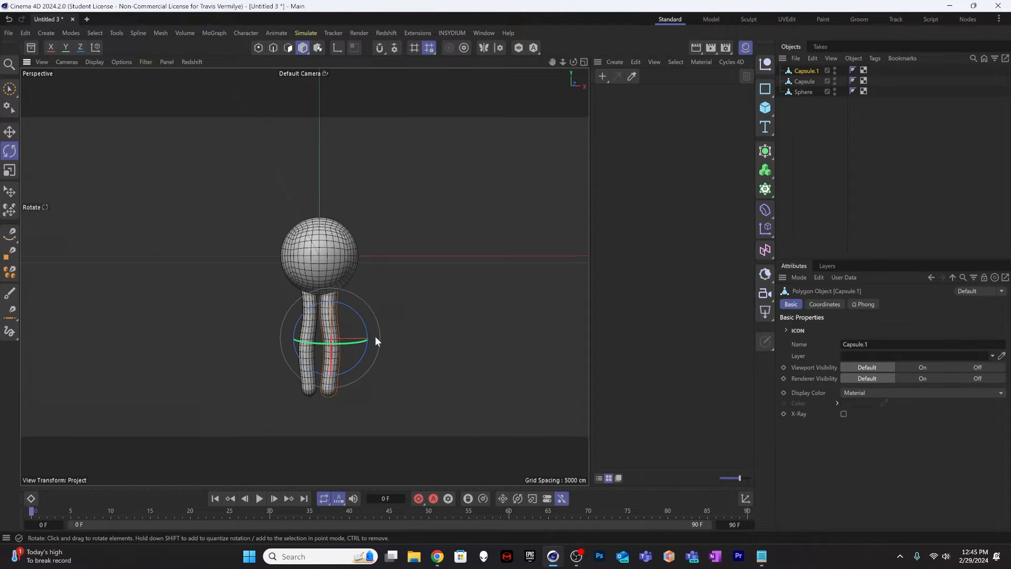
pyautogui.press('e')
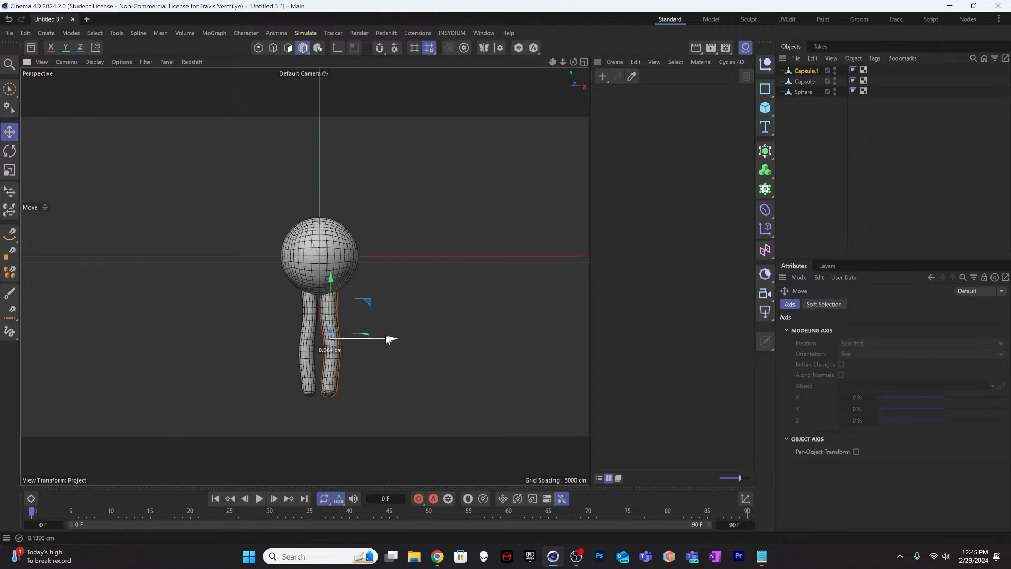
pyautogui.click(314, 328)
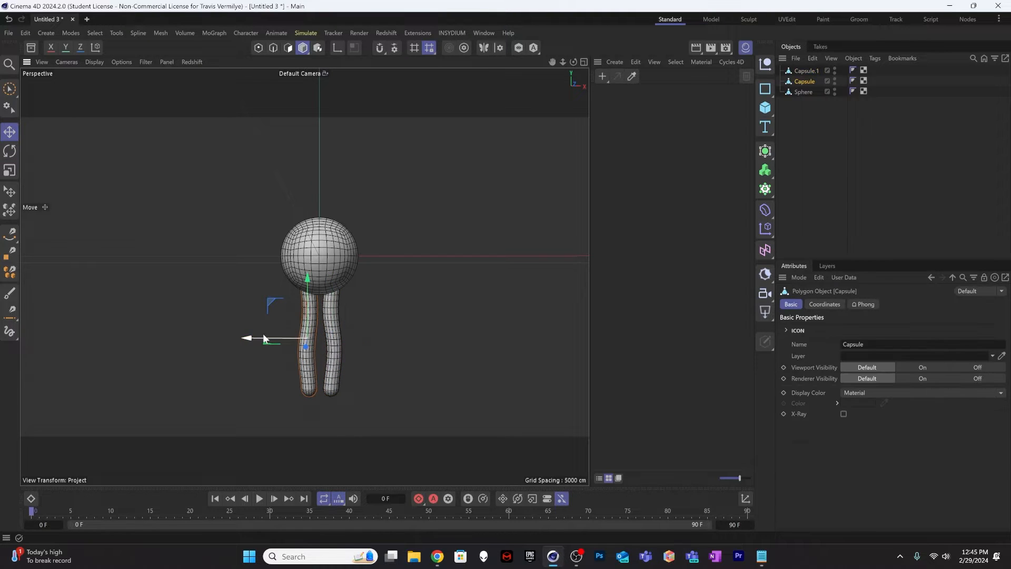
pyautogui.moveTo(264, 337); pyautogui.dragTo(261, 337)
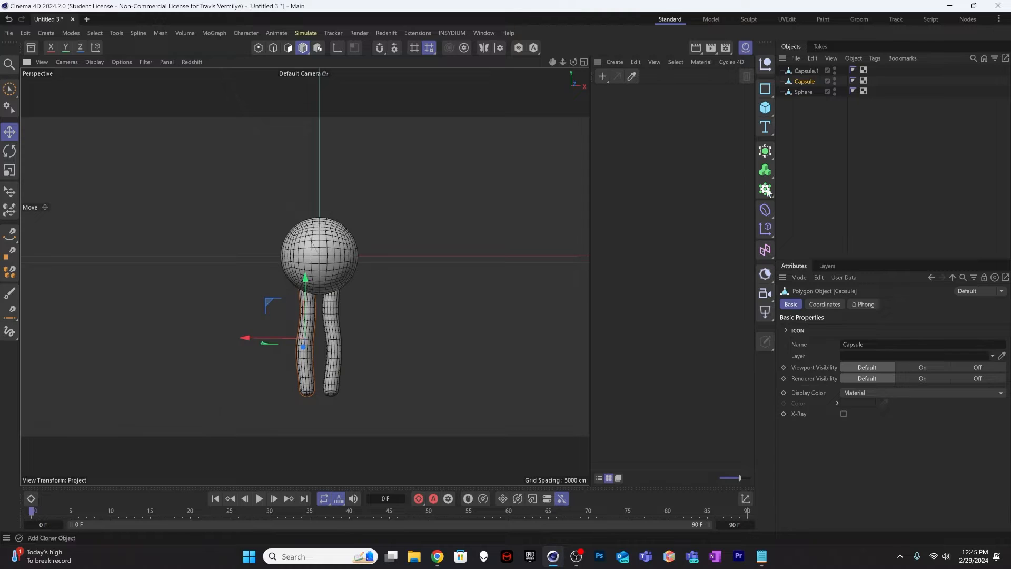
pyautogui.click(832, 178)
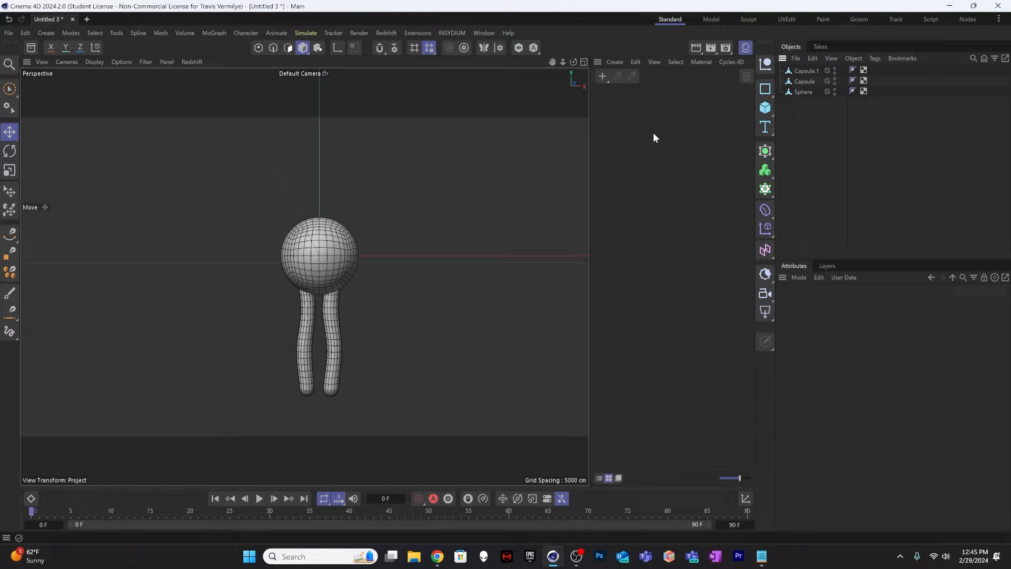
# Step: Create a material with a blue base color of RGB 12, 88, 163
pyautogui.doubleClick(645, 150)
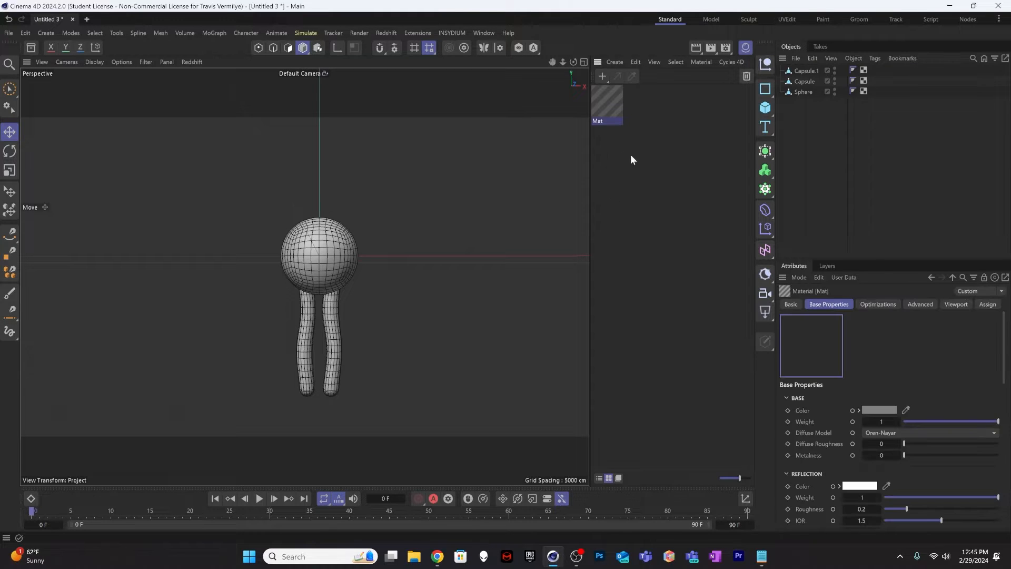
pyautogui.click(878, 410)
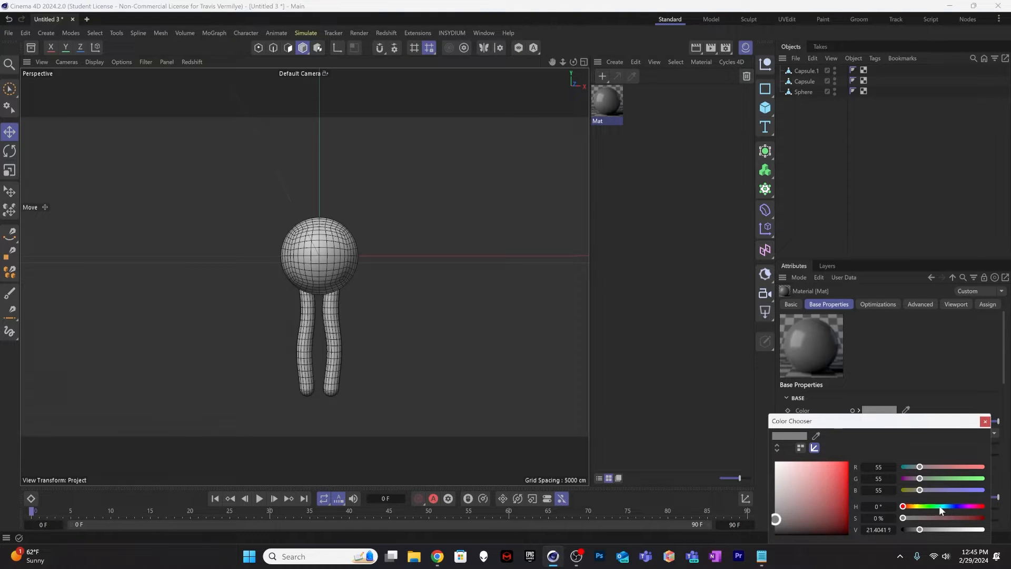
pyautogui.moveTo(939, 507); pyautogui.dragTo(950, 507)
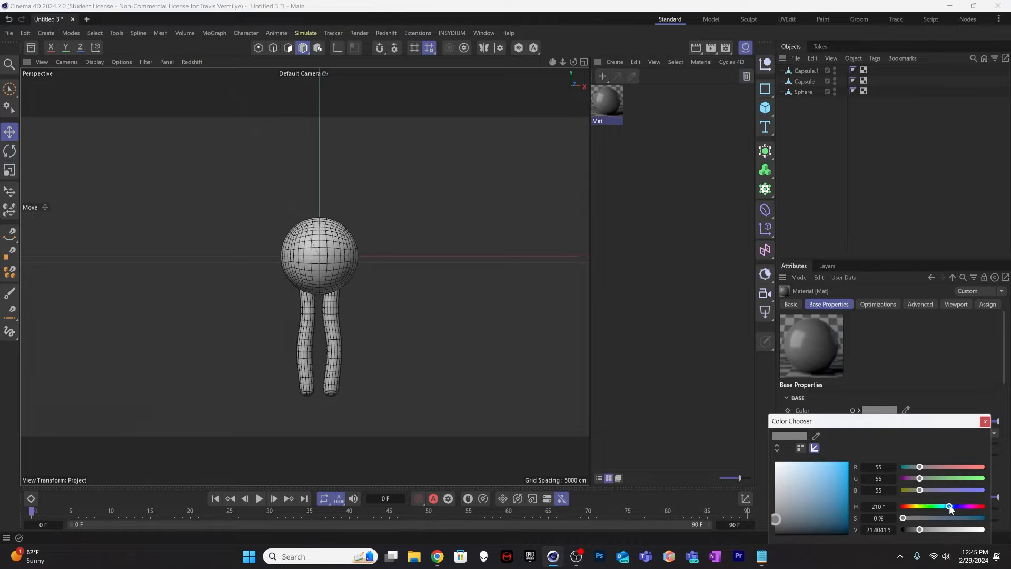
pyautogui.click(842, 488)
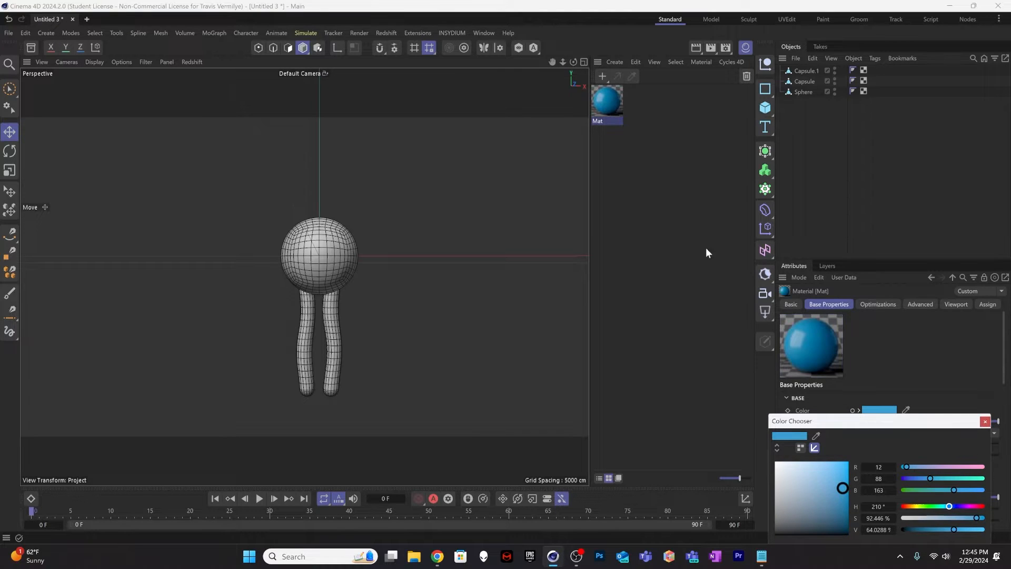
pyautogui.click(678, 208)
# Step: Duplicate the blue material and set the copy's base color to a pale pink of RGB 173, 149, 158
pyautogui.keyDown('ctrl'); pyautogui.moveTo(603, 108); pyautogui.dragTo(632, 171); pyautogui.keyUp('ctrl')
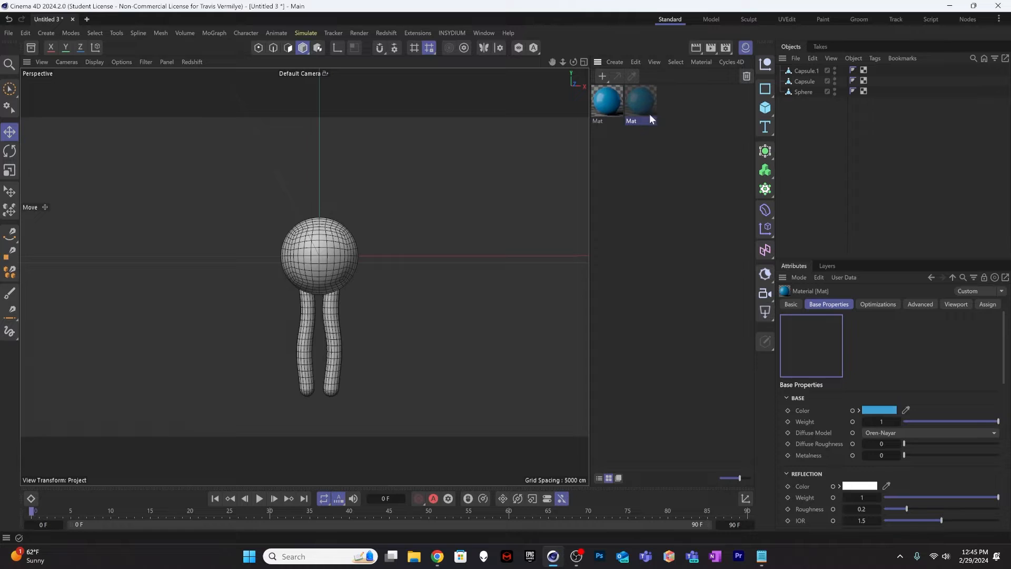
pyautogui.click(878, 410)
pyautogui.moveTo(805, 483); pyautogui.dragTo(775, 490)
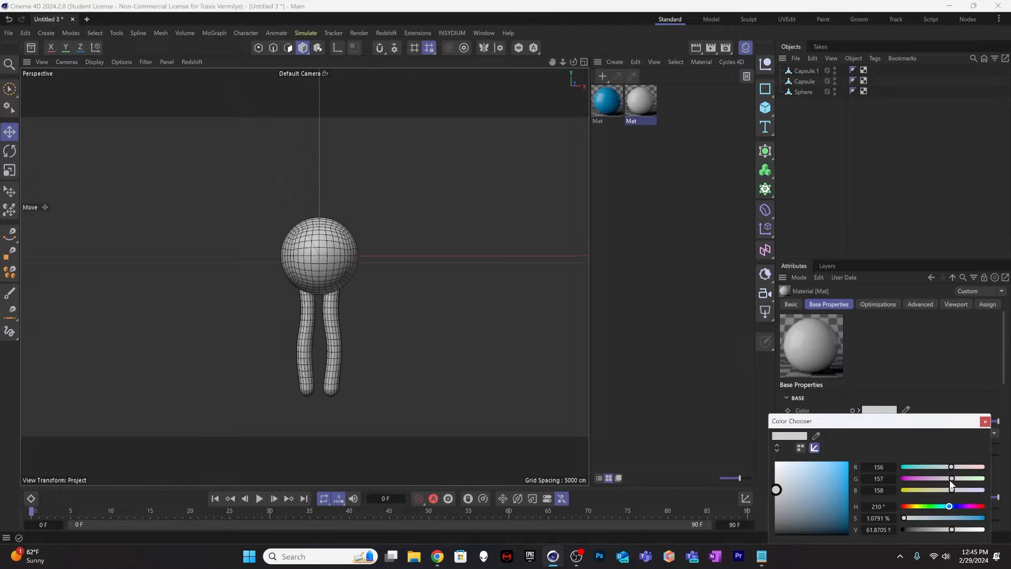
pyautogui.moveTo(951, 478); pyautogui.dragTo(949, 479)
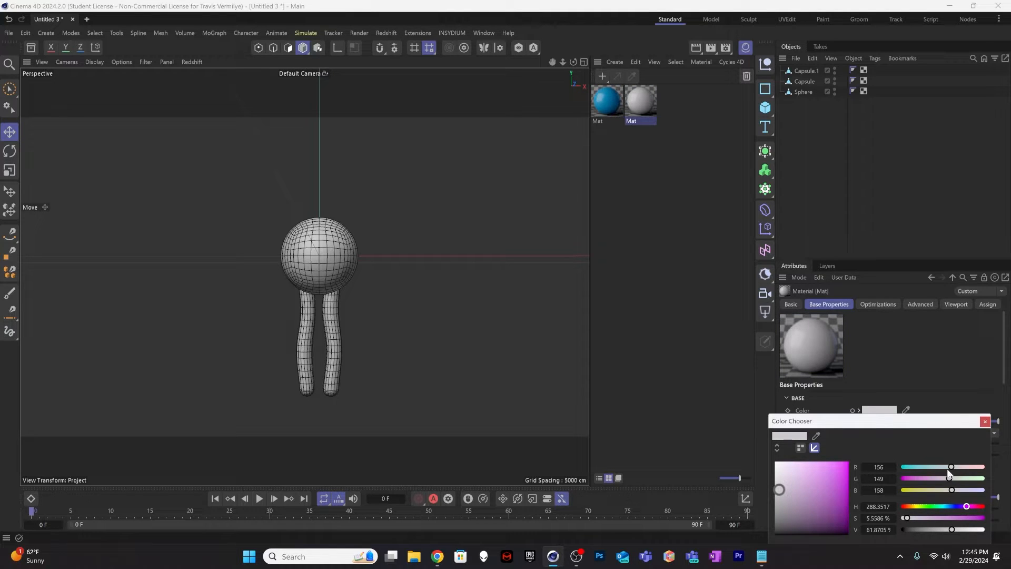
pyautogui.moveTo(951, 467); pyautogui.dragTo(957, 467)
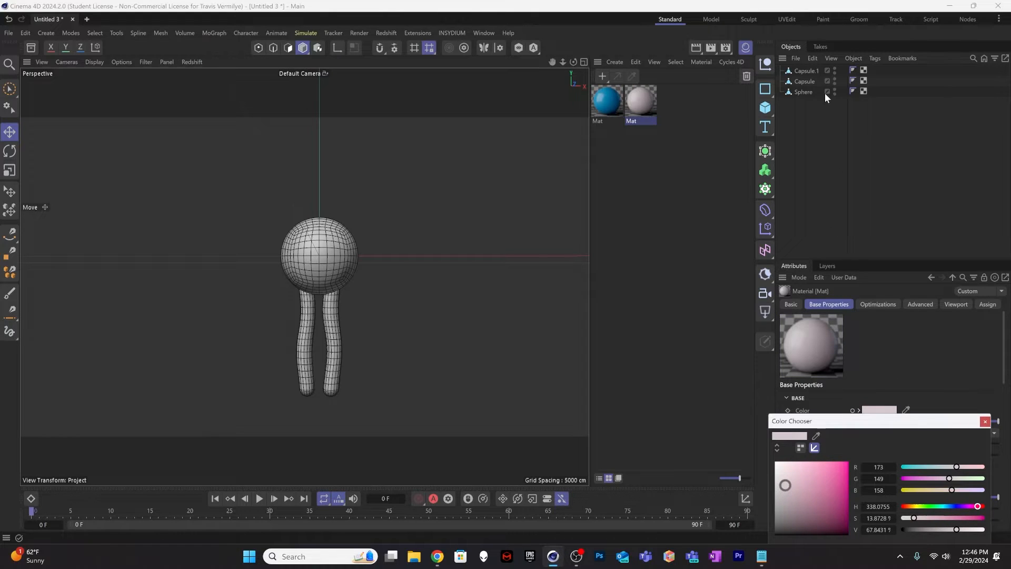
pyautogui.click(684, 166)
# Step: Assign the pale pink material to both capsules and the blue material to the sphere
pyautogui.moveTo(728, 135); pyautogui.dragTo(807, 80)
pyautogui.moveTo(640, 105); pyautogui.dragTo(806, 94)
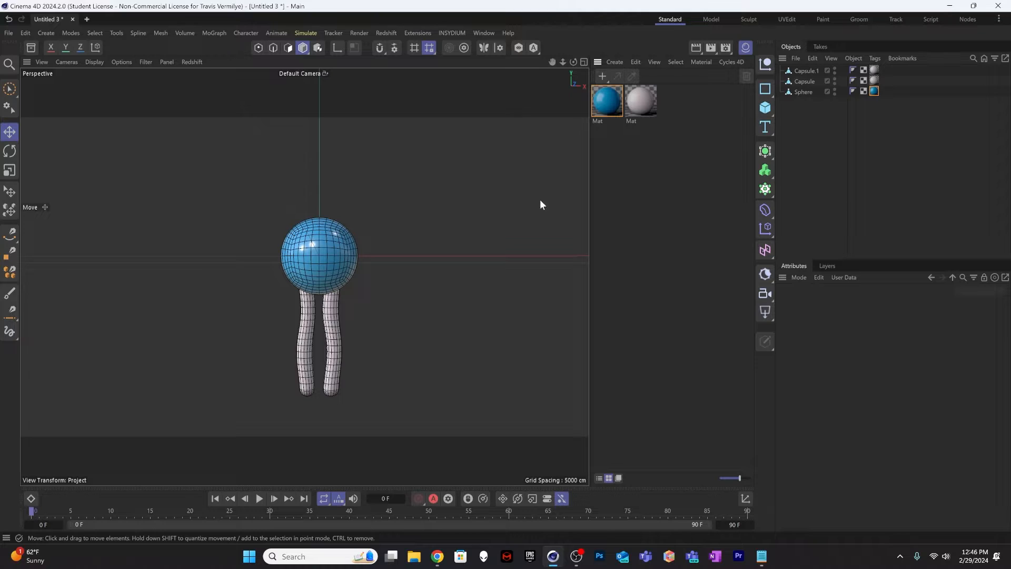
# Step: Set the reflection roughness of both materials together to 0.5
pyautogui.click(605, 101)
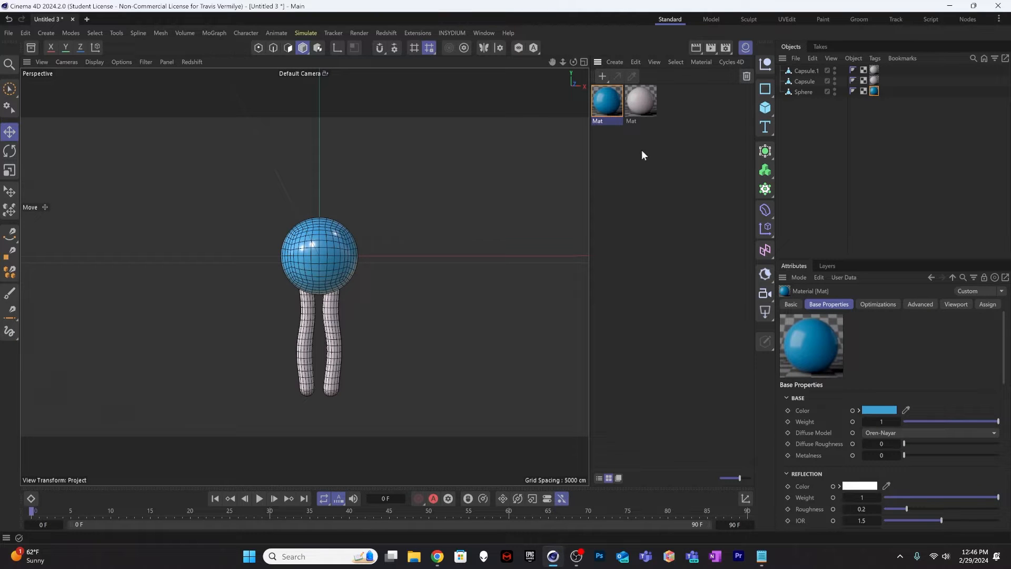
pyautogui.click(638, 104)
pyautogui.keyDown('shift'); pyautogui.click(612, 103); pyautogui.keyUp('shift')
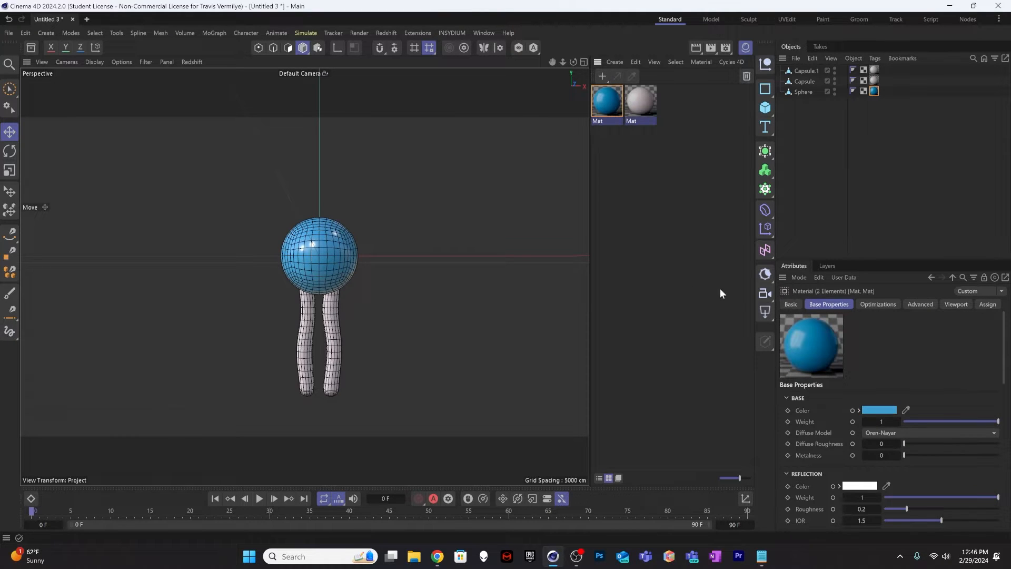
pyautogui.click(640, 113)
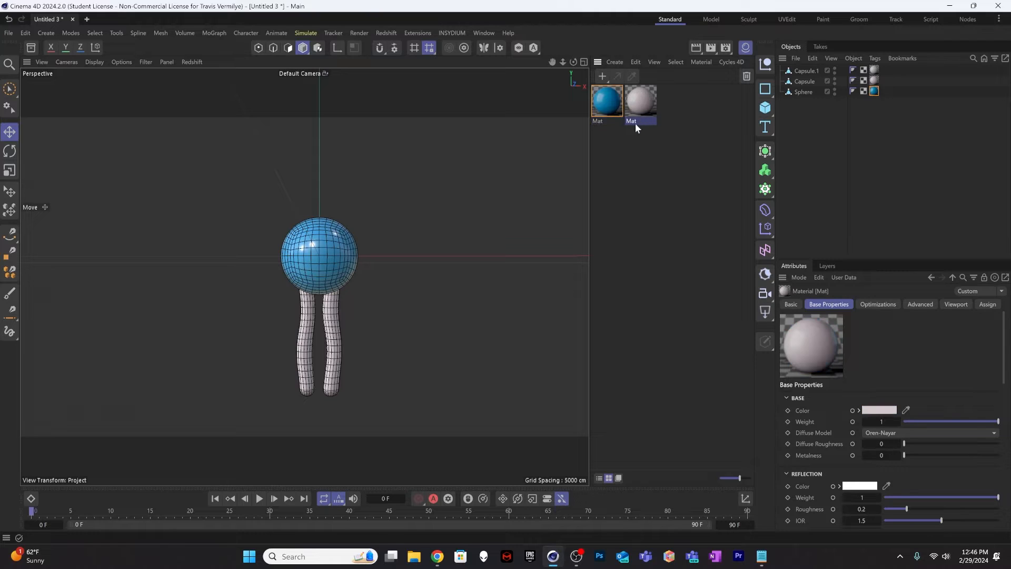
pyautogui.keyDown('shift'); pyautogui.click(615, 113); pyautogui.keyUp('shift')
pyautogui.click(861, 508)
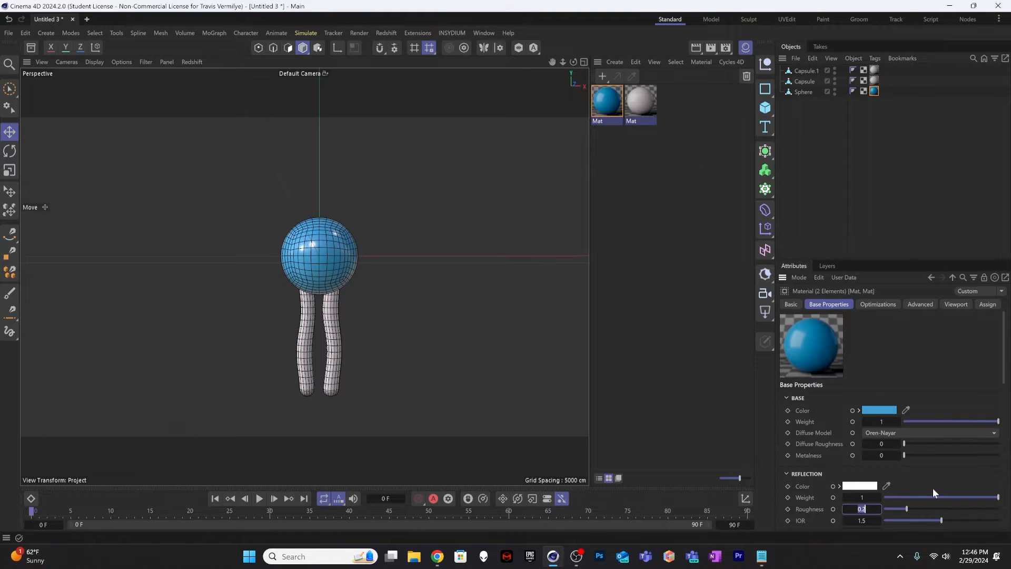
pyautogui.write('0.5')
pyautogui.press('Return')
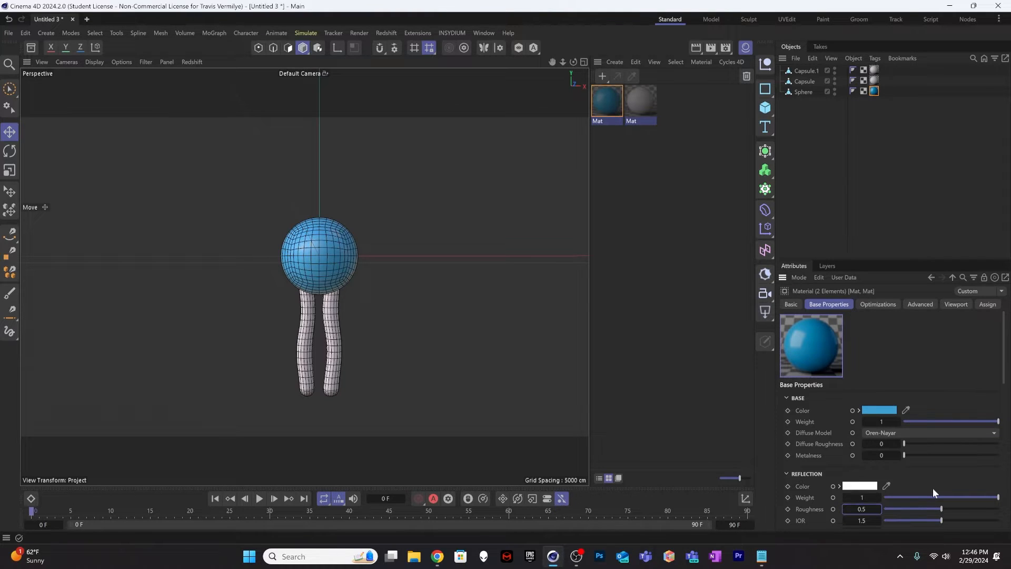
pyautogui.click(648, 218)
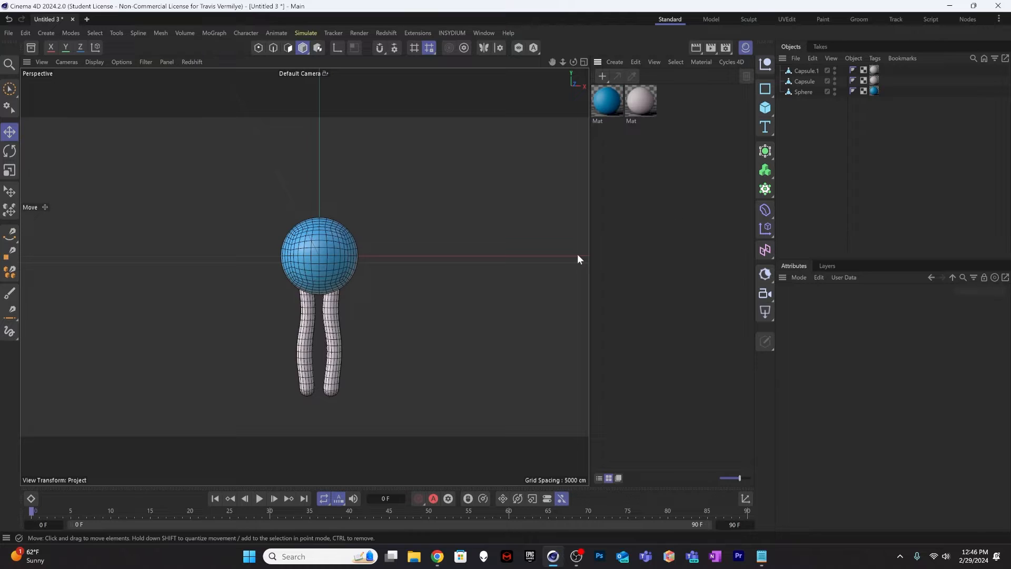
# Step: Make both capsules children of the sphere in the object hierarchy
pyautogui.click(805, 70)
pyautogui.click(801, 97)
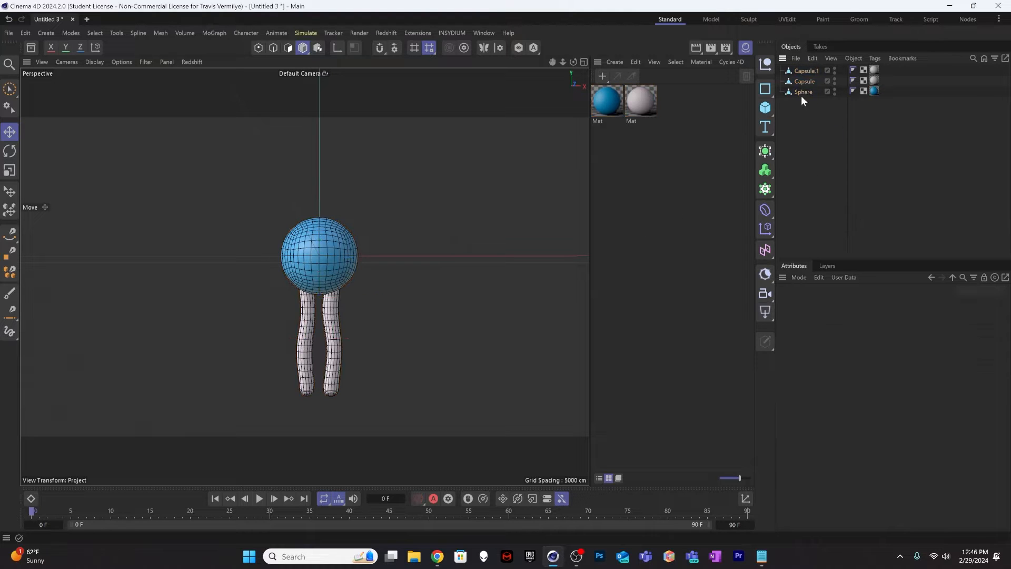
pyautogui.click(803, 81)
pyautogui.keyDown('ctrl'); pyautogui.click(806, 70); pyautogui.keyUp('ctrl')
pyautogui.moveTo(808, 72); pyautogui.dragTo(805, 93)
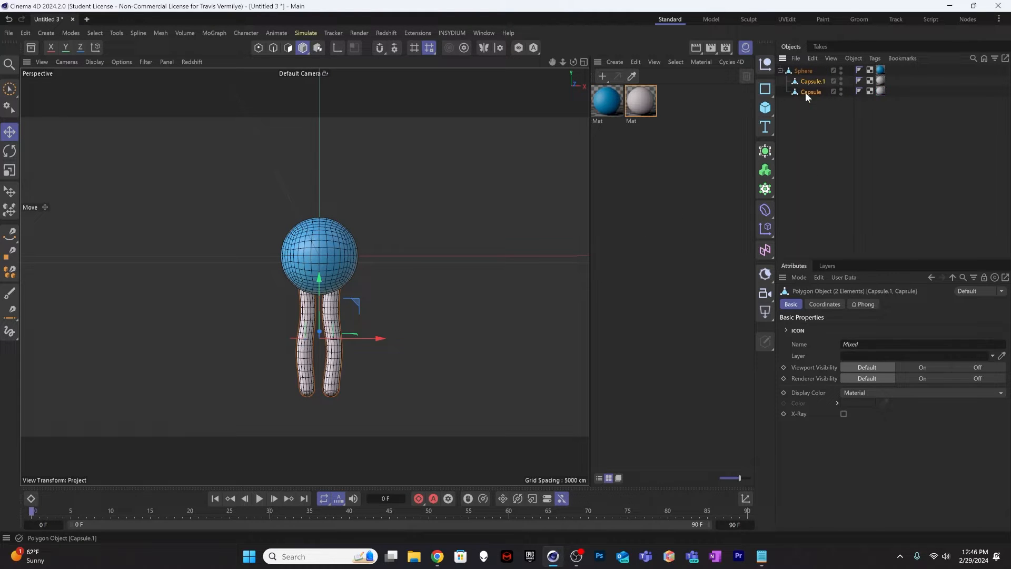
pyautogui.click(804, 71)
# Step: Rename Capsule.1 as leg1 and Capsule as leg2
pyautogui.doubleClick(813, 81)
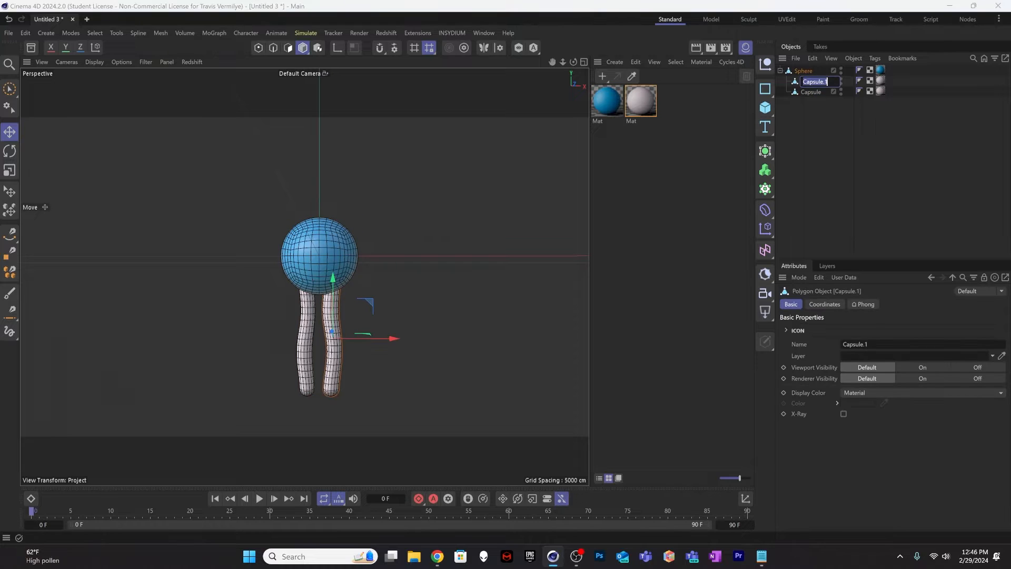
pyautogui.write('leg1')
pyautogui.doubleClick(814, 90)
pyautogui.write('le')
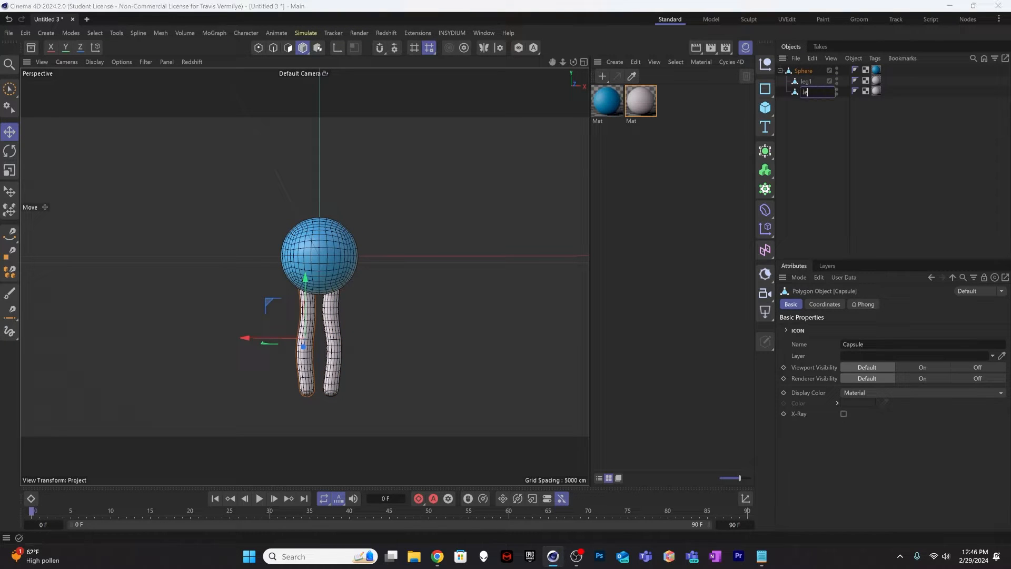
pyautogui.write('g2')
pyautogui.press('Return')
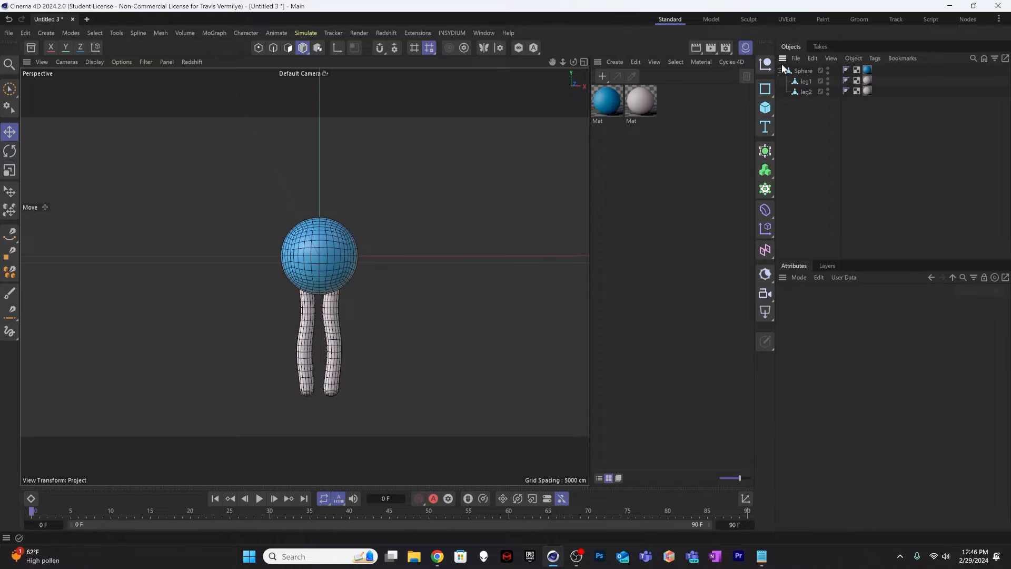
# Step: Collapse the sphere's hierarchy and rename the parent sphere as Sphere_hero
pyautogui.click(781, 70)
pyautogui.doubleClick(804, 70)
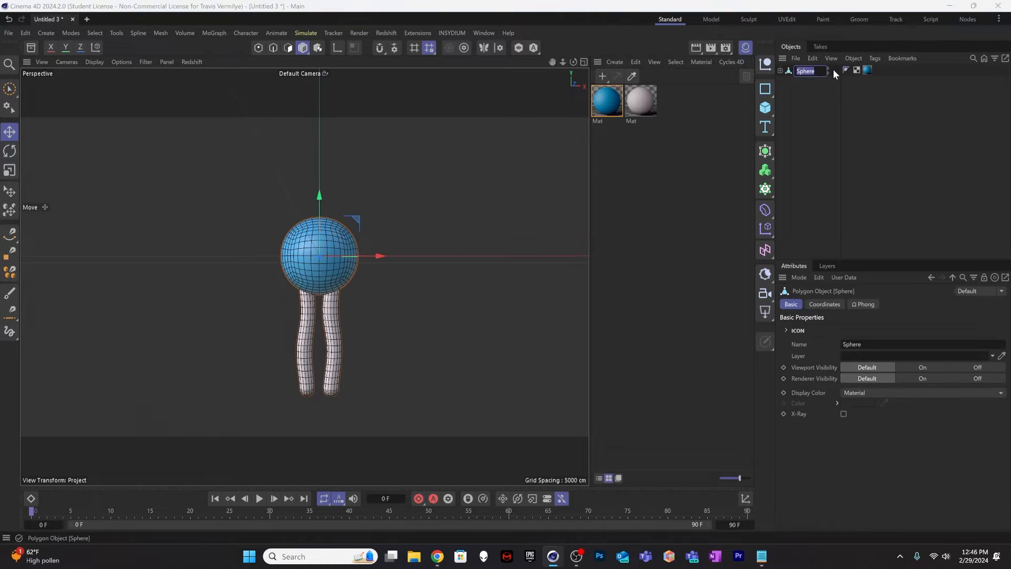
pyautogui.write('_')
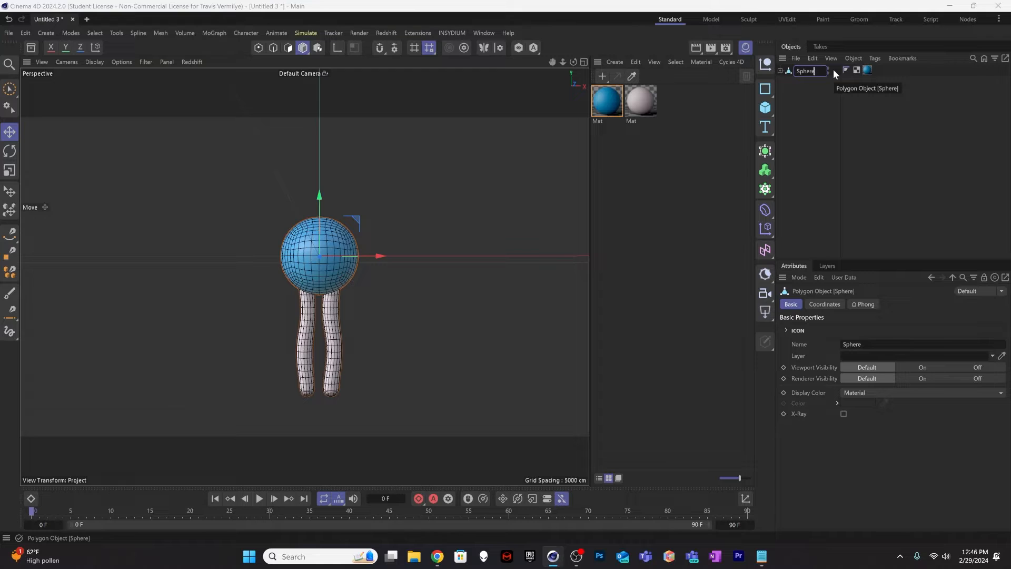
pyautogui.write('hero')
pyautogui.press('Return')
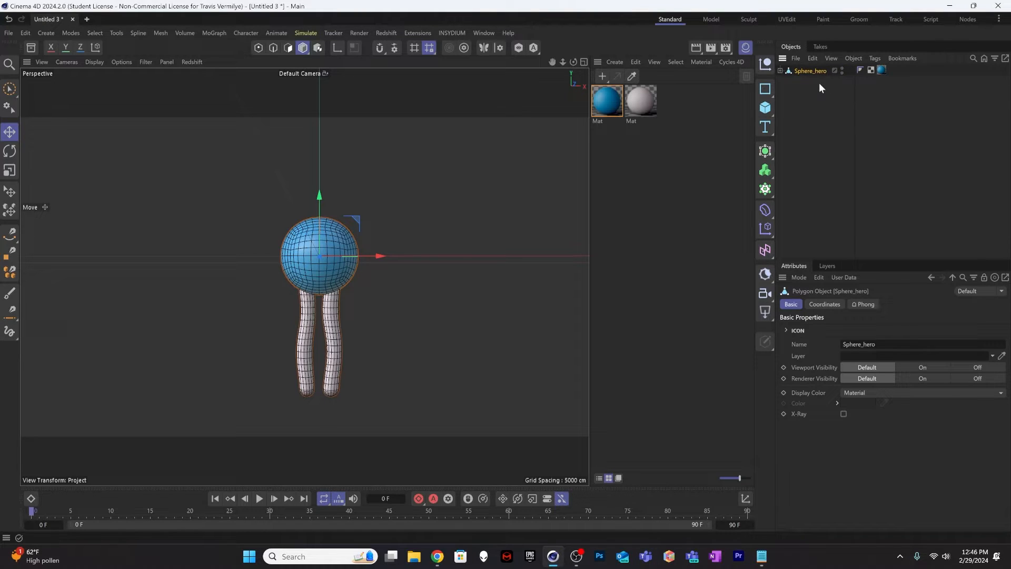
# Step: Duplicate the Sphere_hero object together with its two legs
pyautogui.click(820, 84)
pyautogui.keyDown('ctrl'); pyautogui.moveTo(802, 71); pyautogui.dragTo(803, 83); pyautogui.keyUp('ctrl')
pyautogui.click(810, 129)
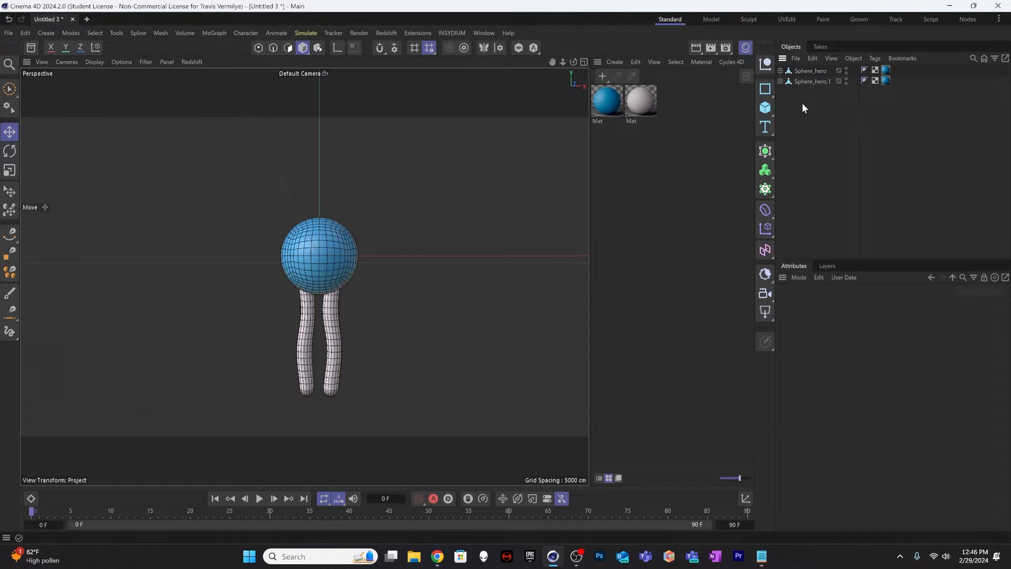
# Step: Rename the duplicated Sphere_hero.1 object as Sphere_double
pyautogui.doubleClick(806, 81)
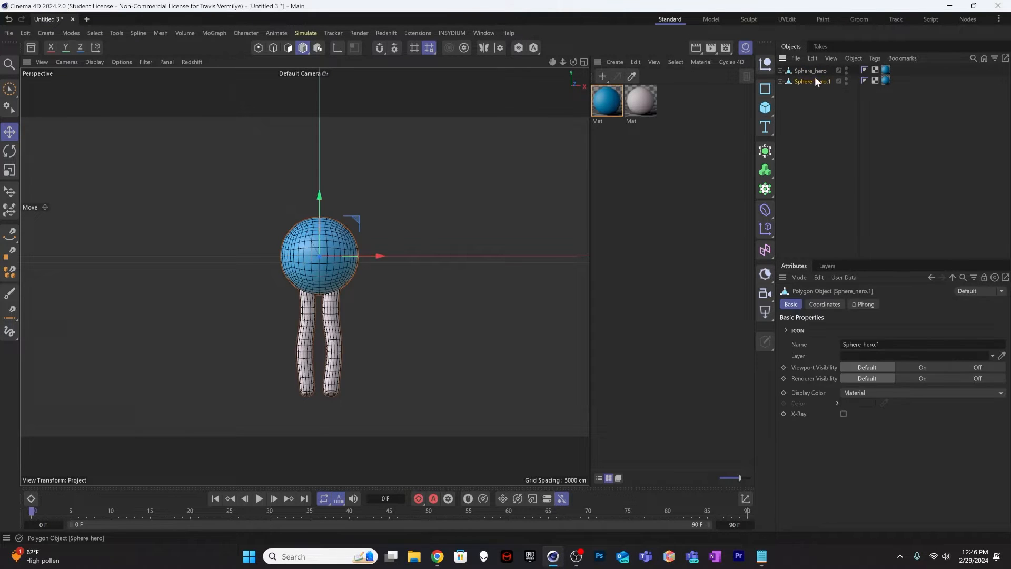
pyautogui.click(833, 81)
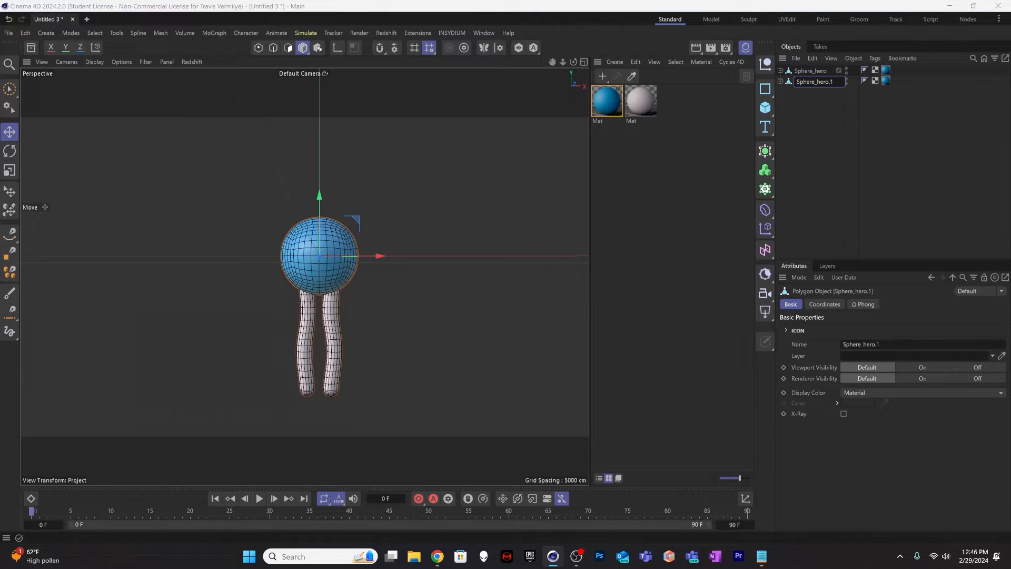
pyautogui.moveTo(817, 82); pyautogui.dragTo(833, 82)
pyautogui.write('double')
pyautogui.press('Return')
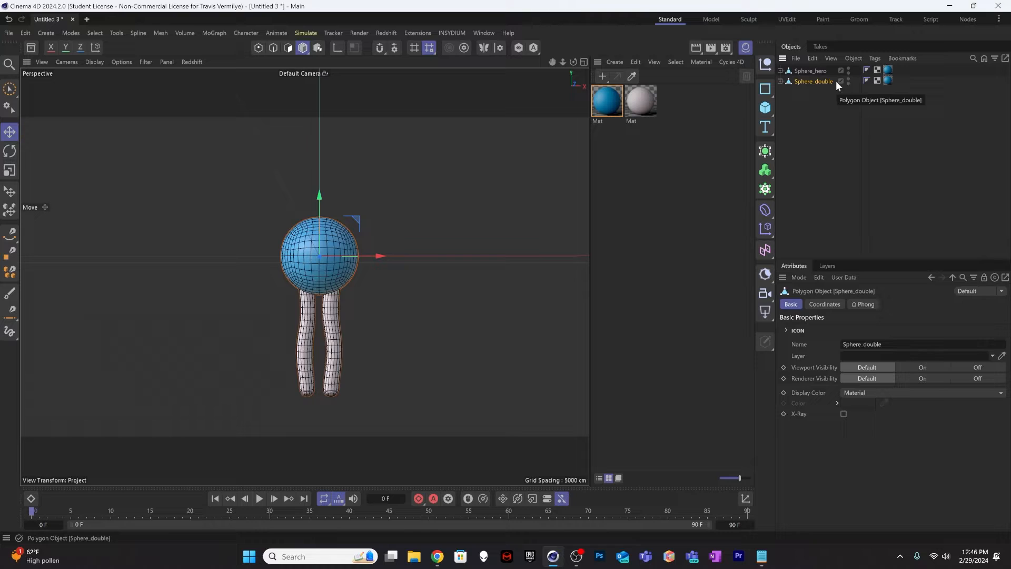
pyautogui.click(821, 109)
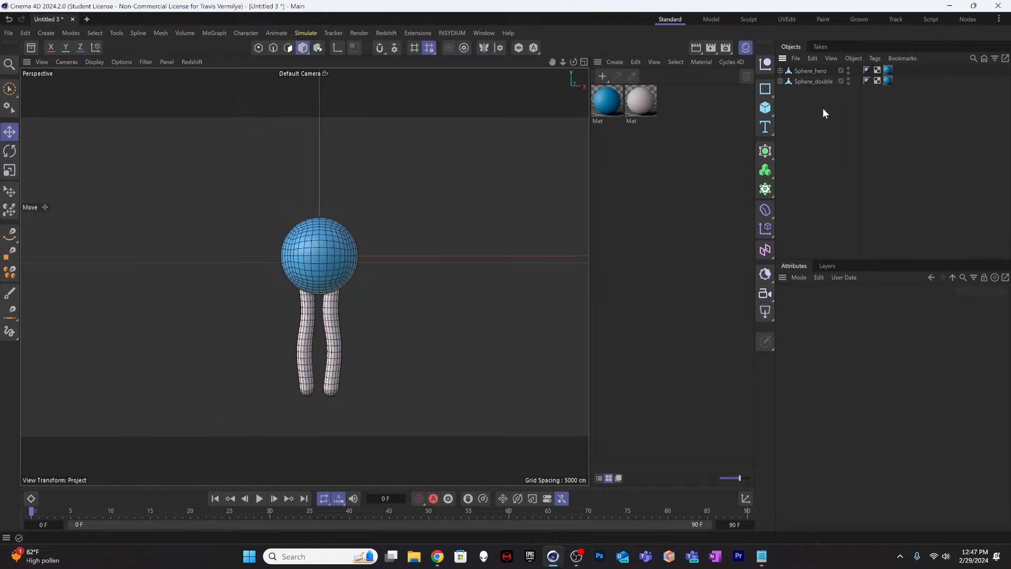
pyautogui.doubleClick(812, 70)
pyautogui.doubleClick(826, 81)
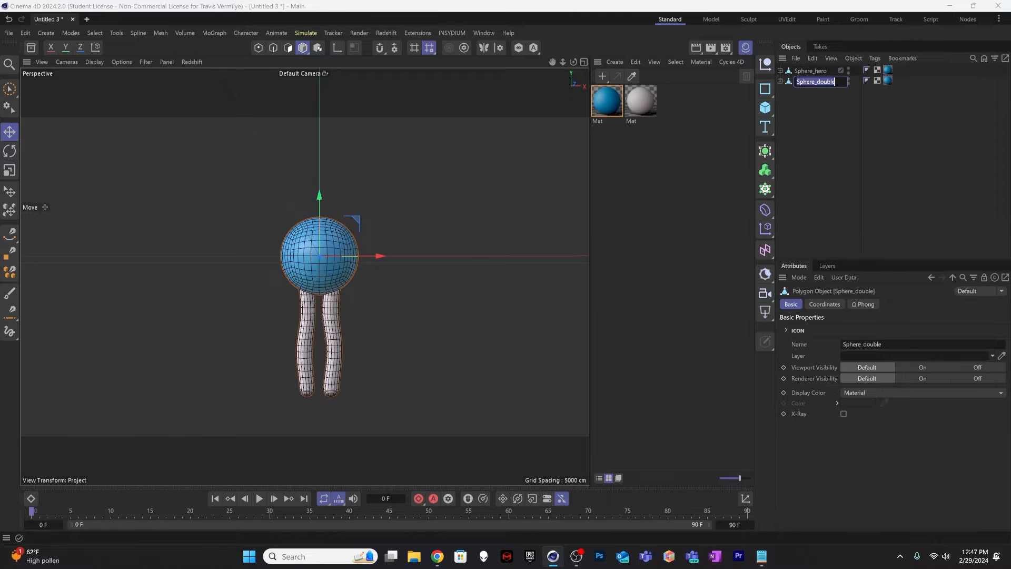
pyautogui.click(829, 100)
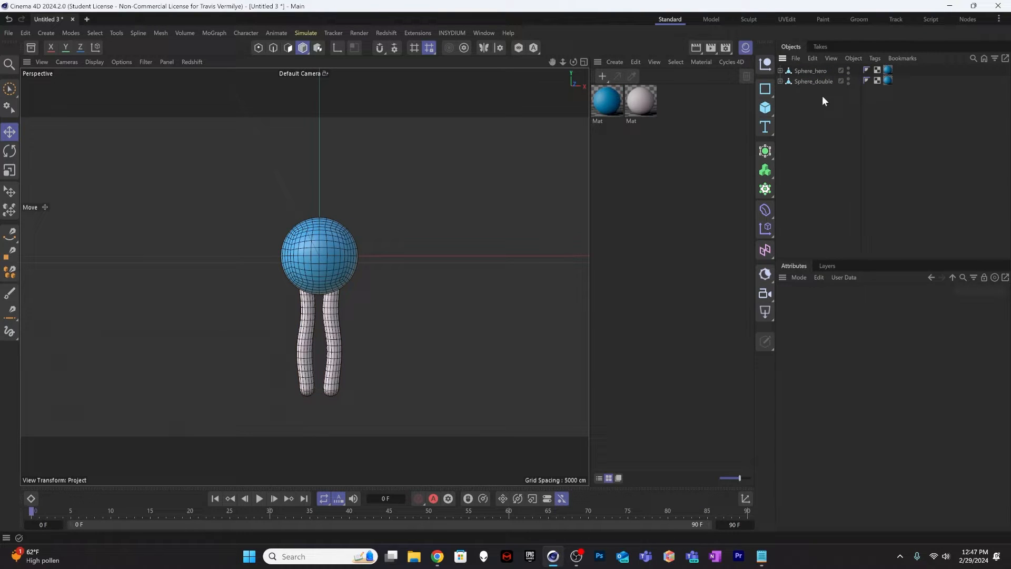
# Step: Turn off both viewport and renderer visibility for Sphere_hero
pyautogui.click(848, 72)
pyautogui.click(816, 71)
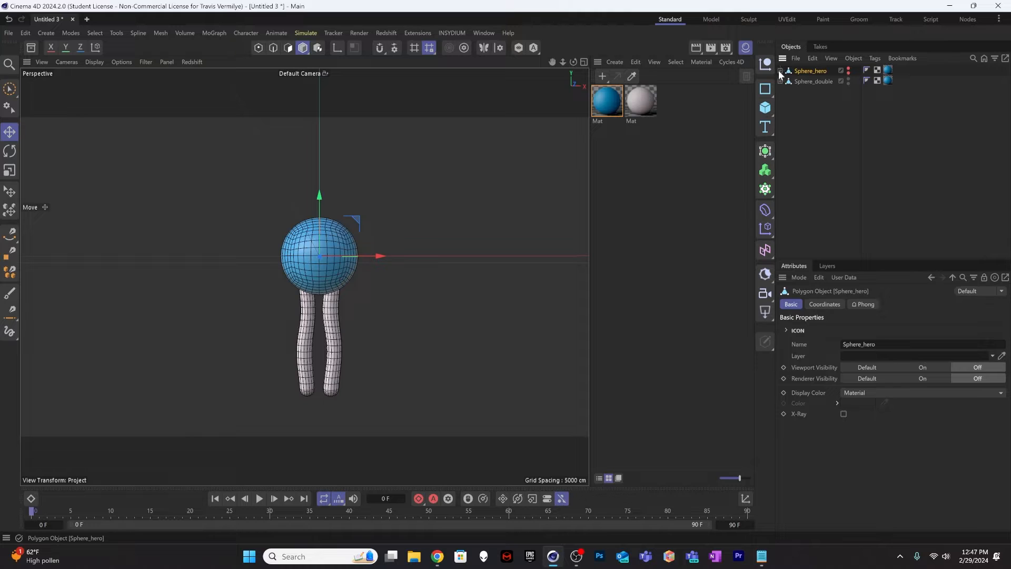
pyautogui.click(801, 100)
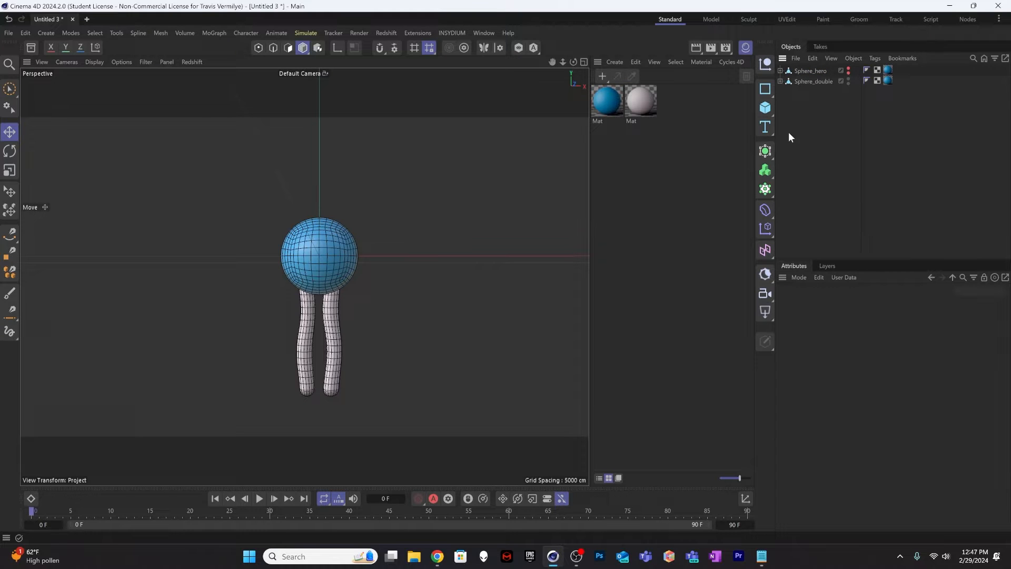
pyautogui.click(819, 80)
pyautogui.click(813, 111)
pyautogui.click(818, 81)
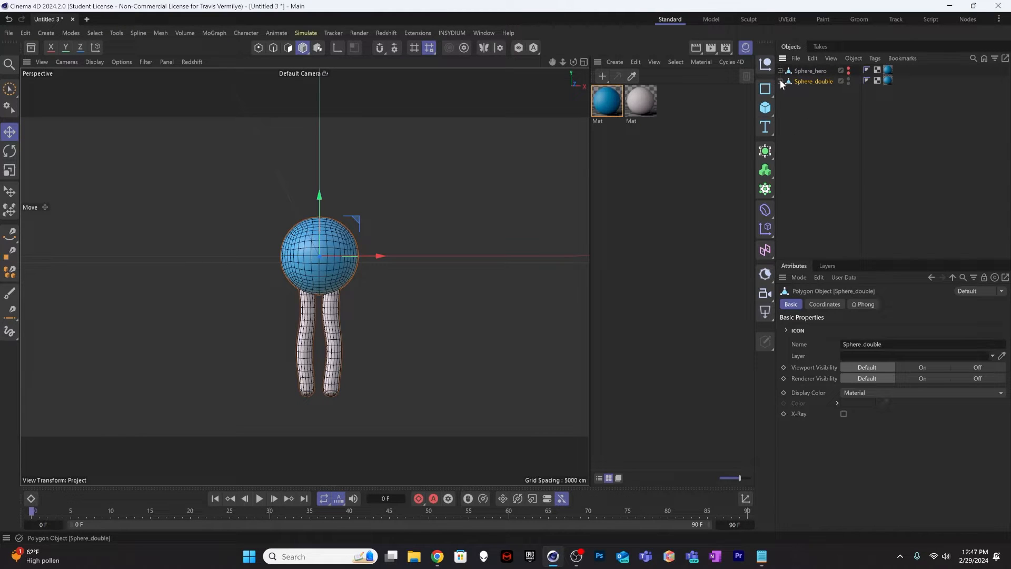
pyautogui.click(823, 95)
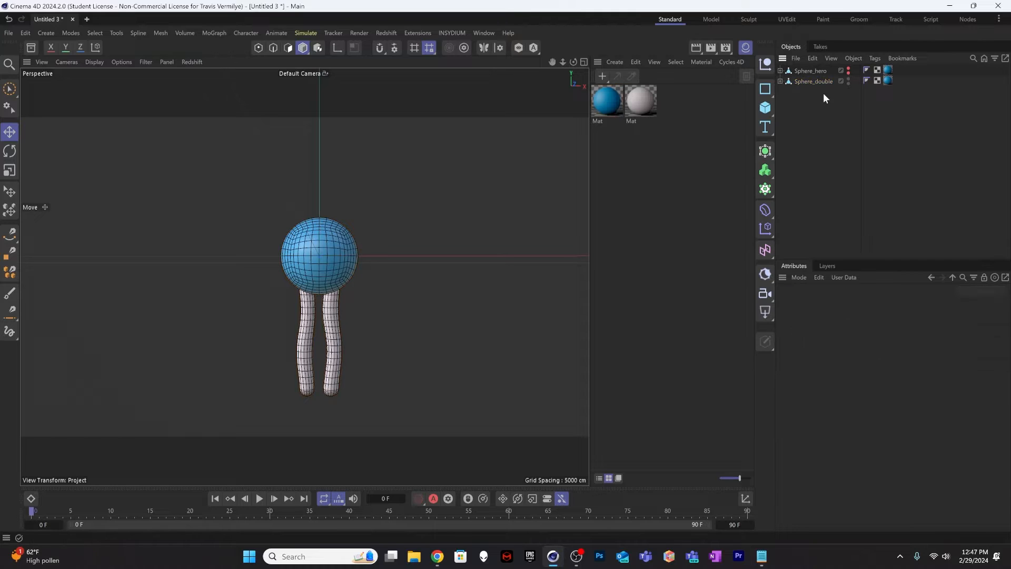
# Step: Add a Connect generator and make Sphere_double its child in the object hierarchy
pyautogui.click(825, 80)
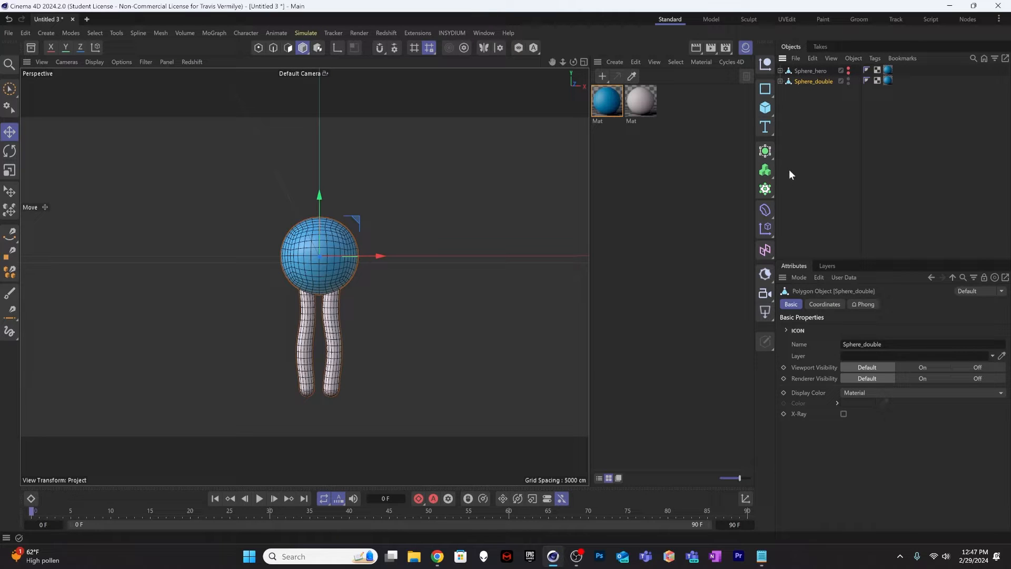
pyautogui.click(765, 151)
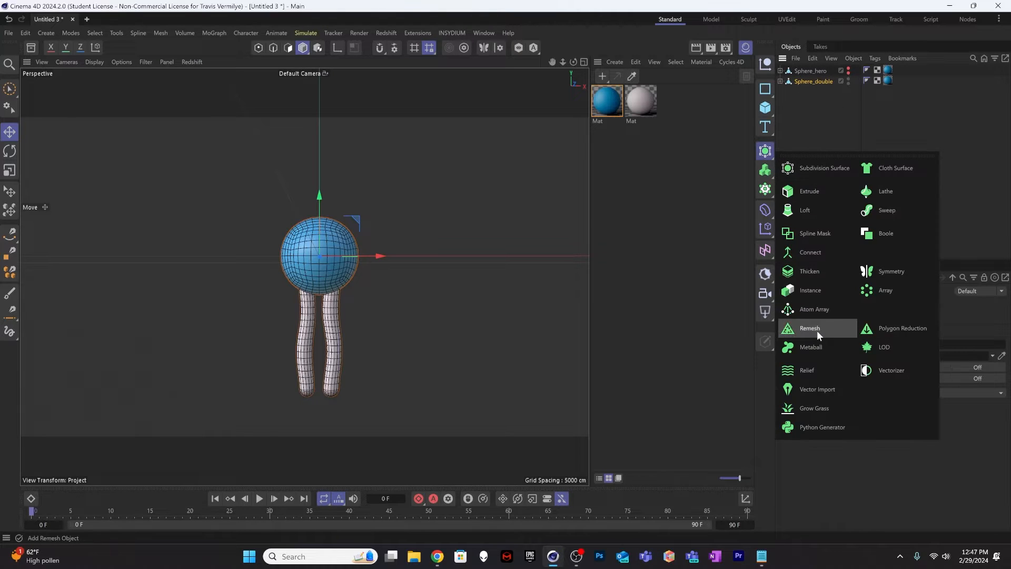
pyautogui.click(801, 250)
pyautogui.click(800, 175)
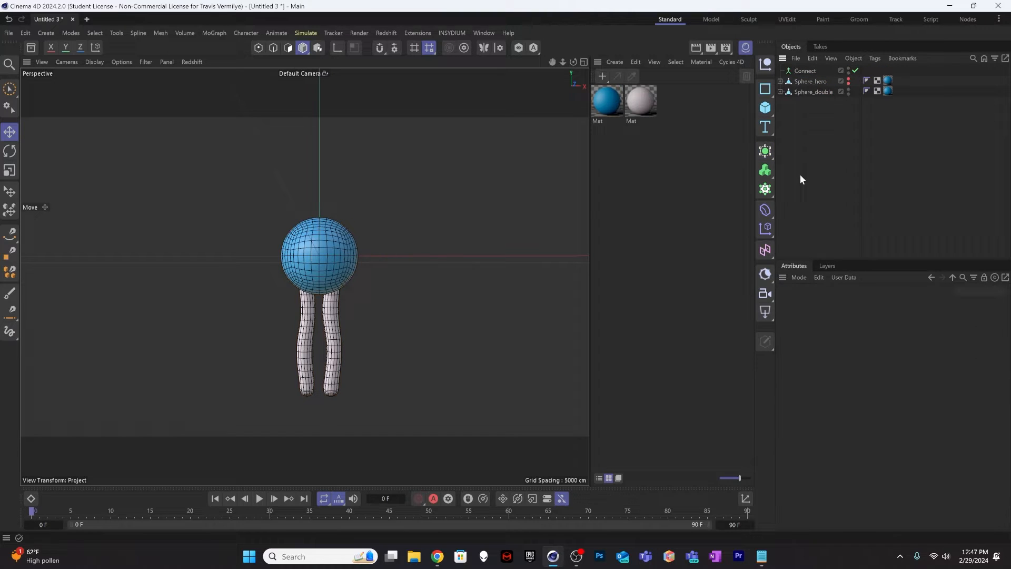
pyautogui.moveTo(808, 72); pyautogui.dragTo(808, 82)
pyautogui.click(810, 90)
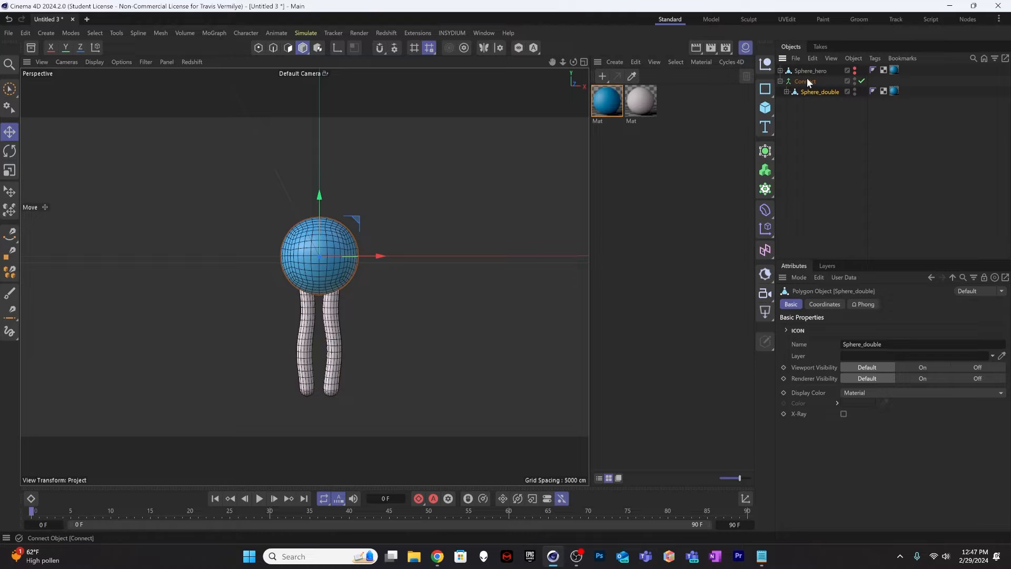
# Step: Add a Remesh generator and make the Connect object its child in the object hierarchy
pyautogui.click(802, 81)
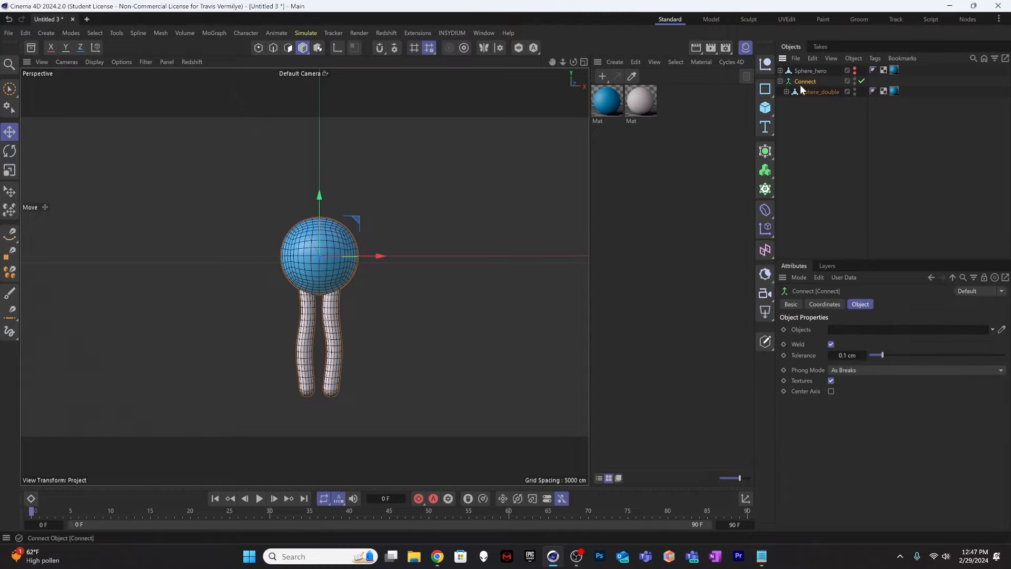
pyautogui.click(765, 151)
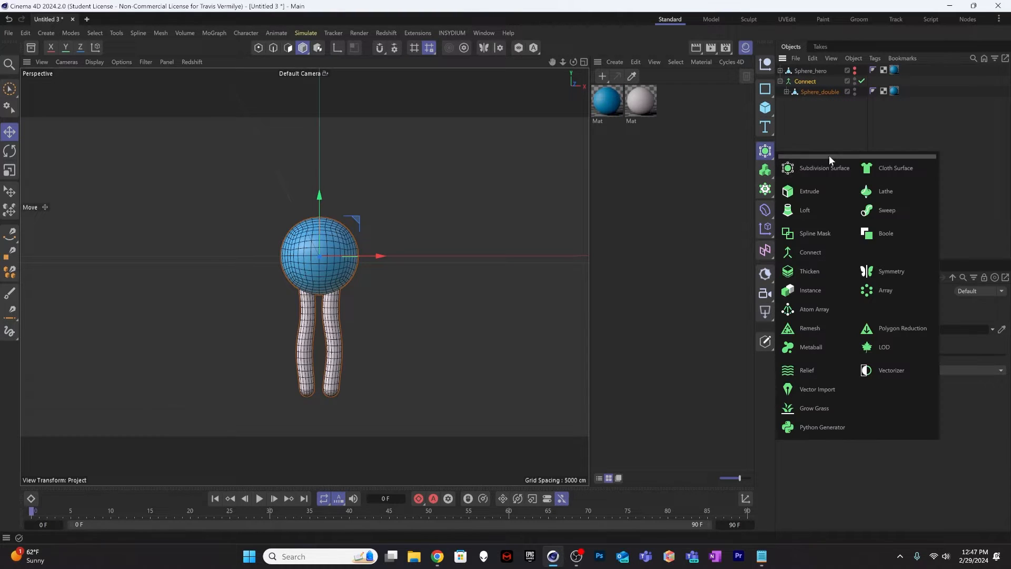
pyautogui.click(810, 328)
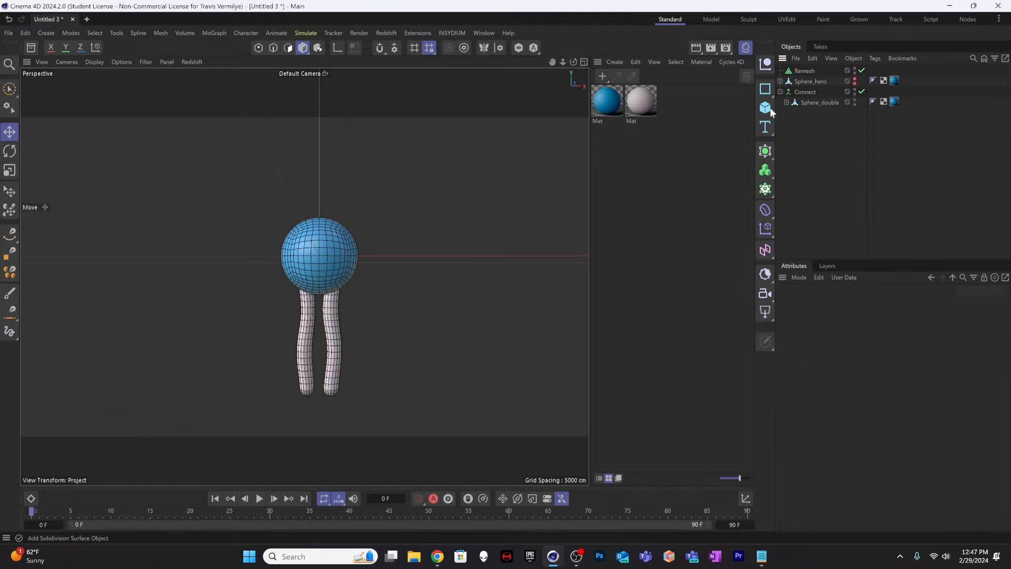
pyautogui.moveTo(803, 71); pyautogui.dragTo(805, 84)
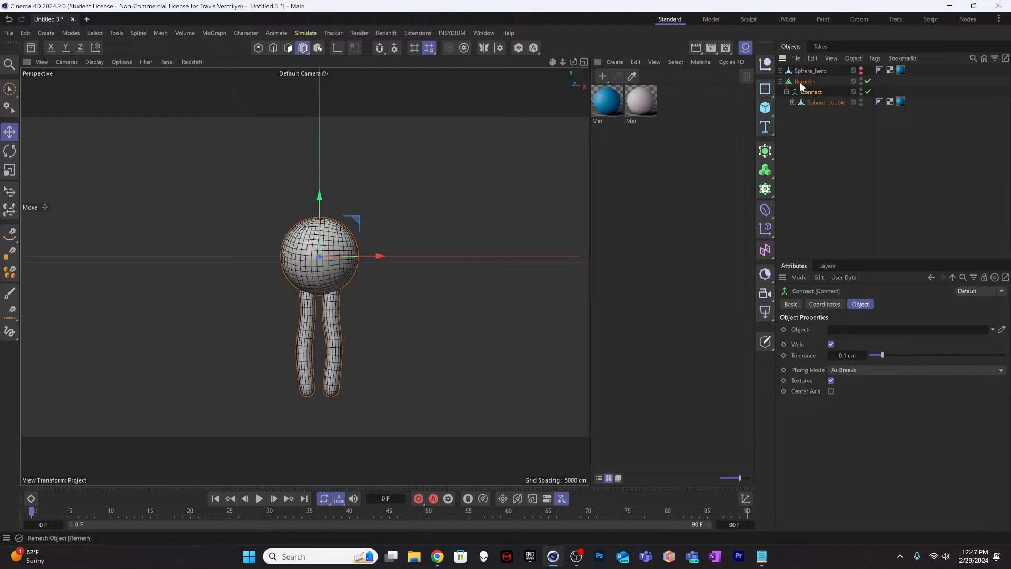
# Step: Set the Remesh generator's mesh density to 3%
pyautogui.click(804, 81)
pyautogui.click(870, 349)
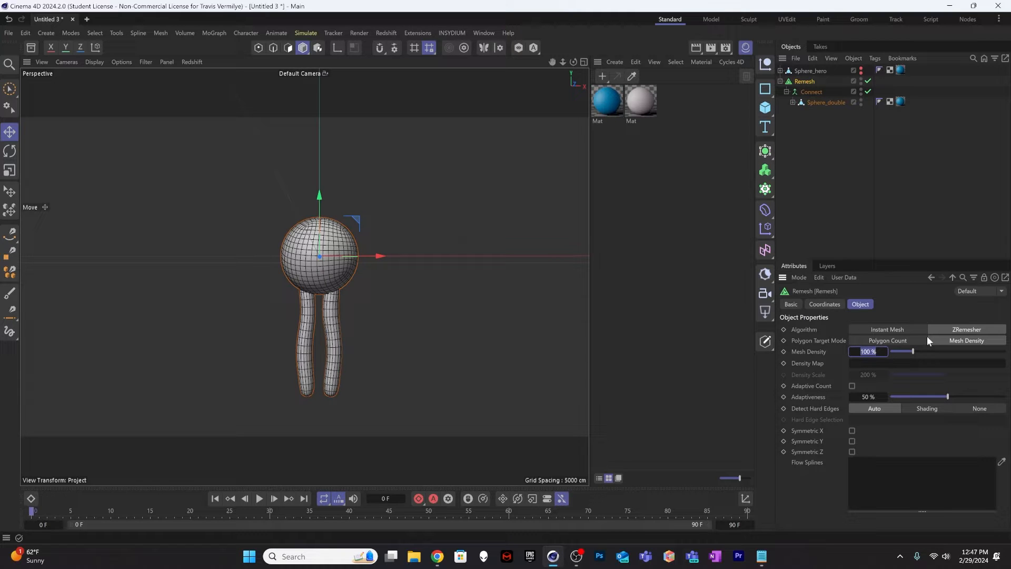
pyautogui.write('3')
pyautogui.press('Return')
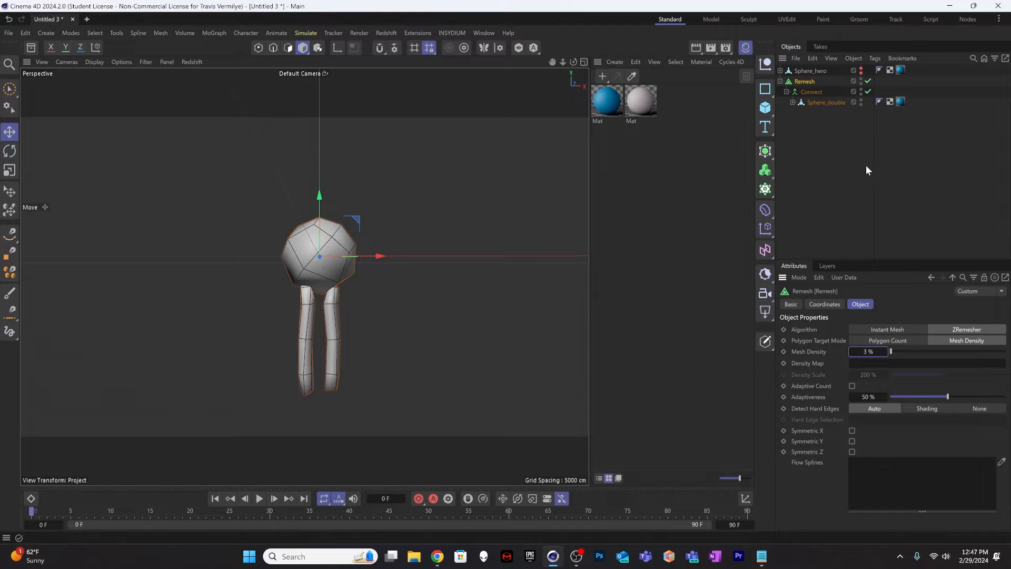
pyautogui.click(839, 140)
pyautogui.click(791, 81)
pyautogui.click(820, 144)
pyautogui.click(806, 82)
# Step: Convert the Remesh generator with its nested objects into a single editable polygon object
pyautogui.click(821, 113)
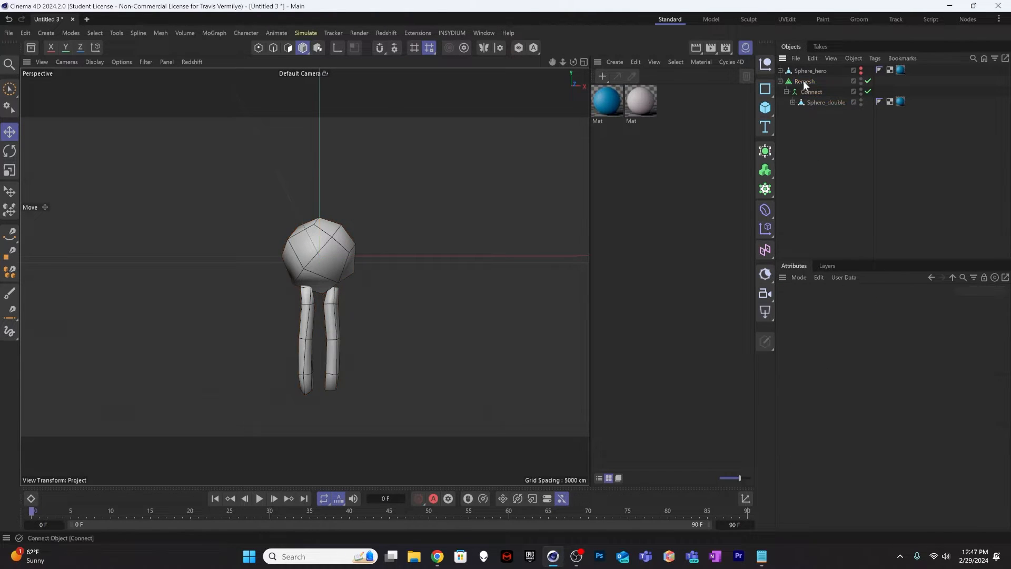
pyautogui.click(803, 81)
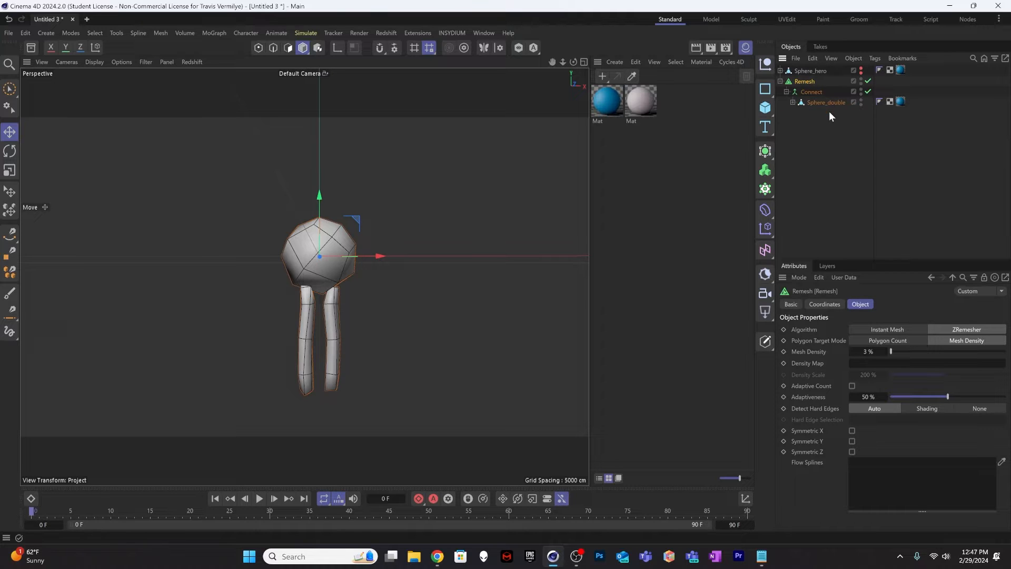
pyautogui.press('c')
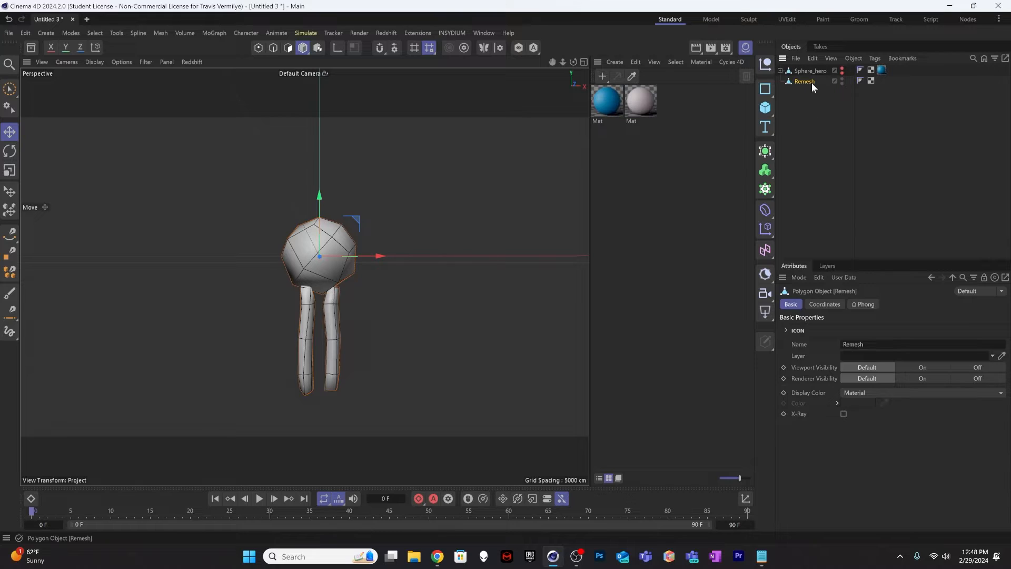
# Step: Rename the Remesh polygon object as Stunt Double
pyautogui.keyDown('ctrl'); pyautogui.click(808, 84); pyautogui.keyUp('ctrl')
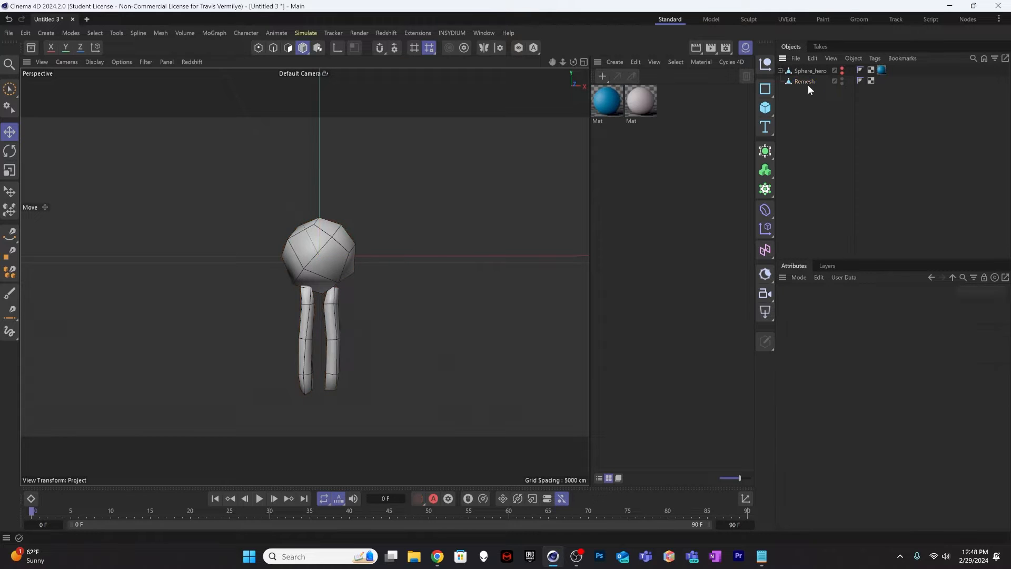
pyautogui.keyDown('ctrl'); pyautogui.click(807, 83); pyautogui.keyUp('ctrl')
pyautogui.keyDown('ctrl'); pyautogui.click(805, 83); pyautogui.keyUp('ctrl')
pyautogui.doubleClick(805, 82)
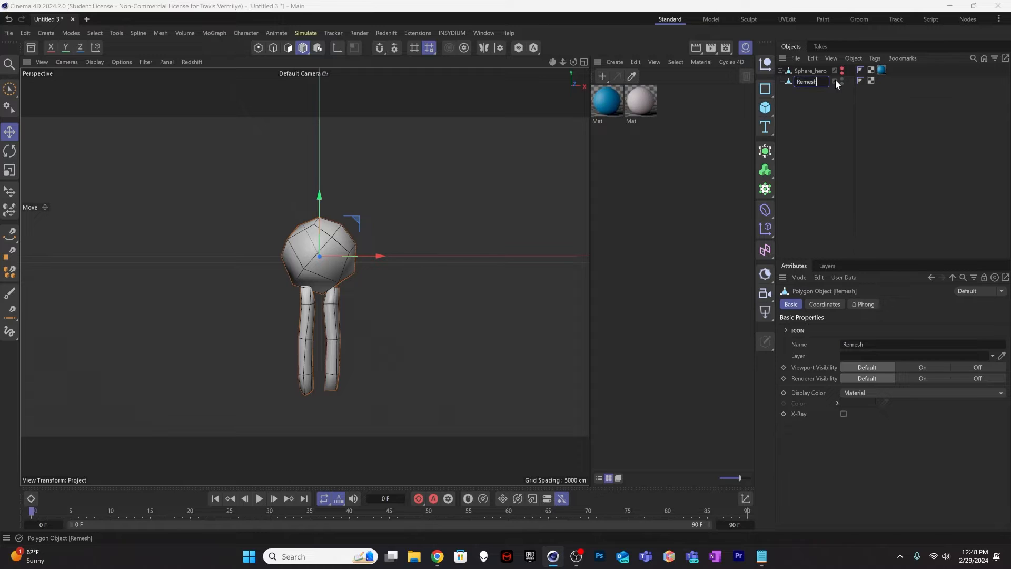
pyautogui.press('BackSpace')
pyautogui.press('BackSpace')
pyautogui.press('BackSpace')
pyautogui.press('BackSpace')
pyautogui.press('BackSpace')
pyautogui.press('BackSpace')
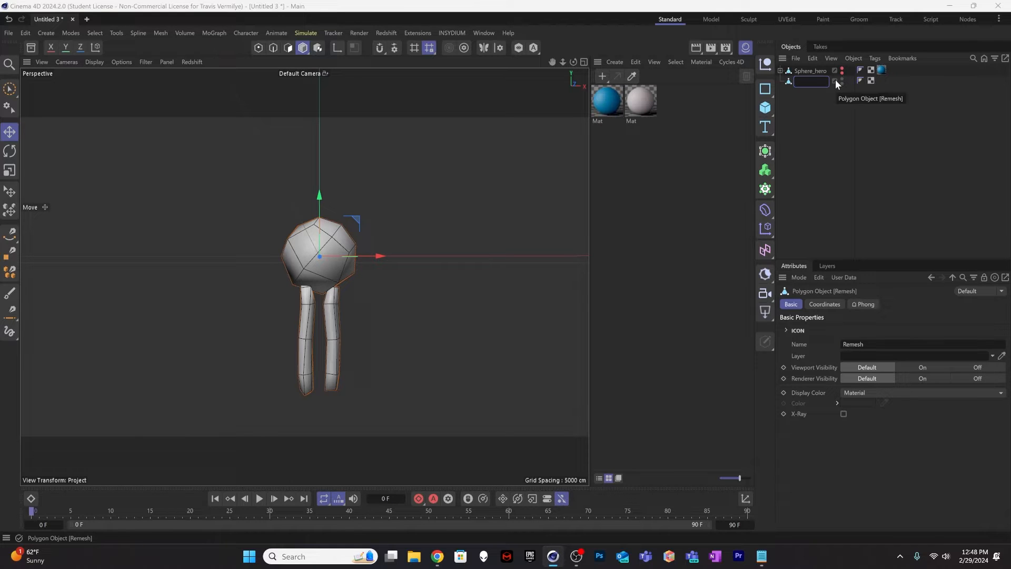
pyautogui.write('Stu')
pyautogui.write('nt Double')
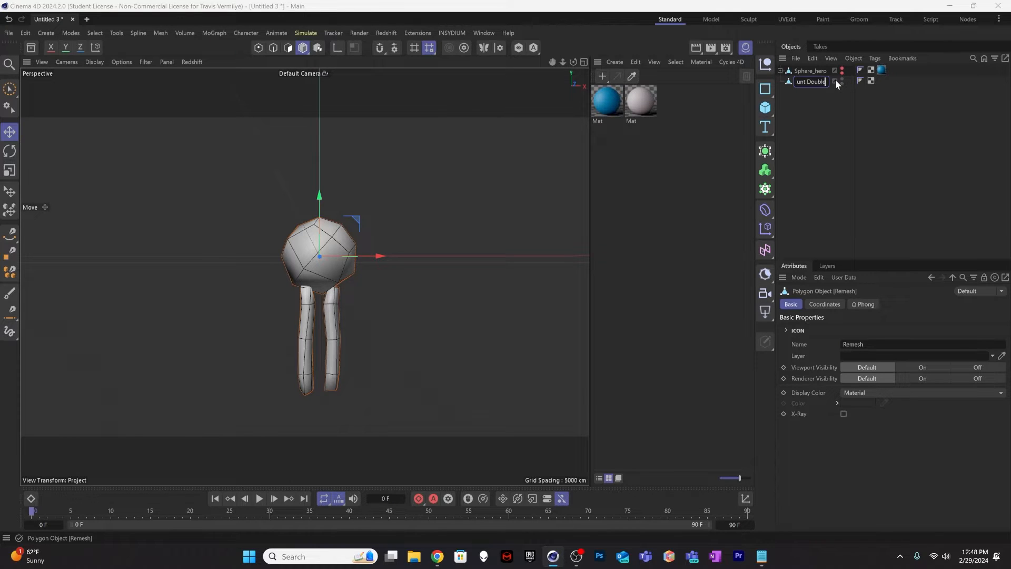
pyautogui.press('Return')
pyautogui.click(825, 100)
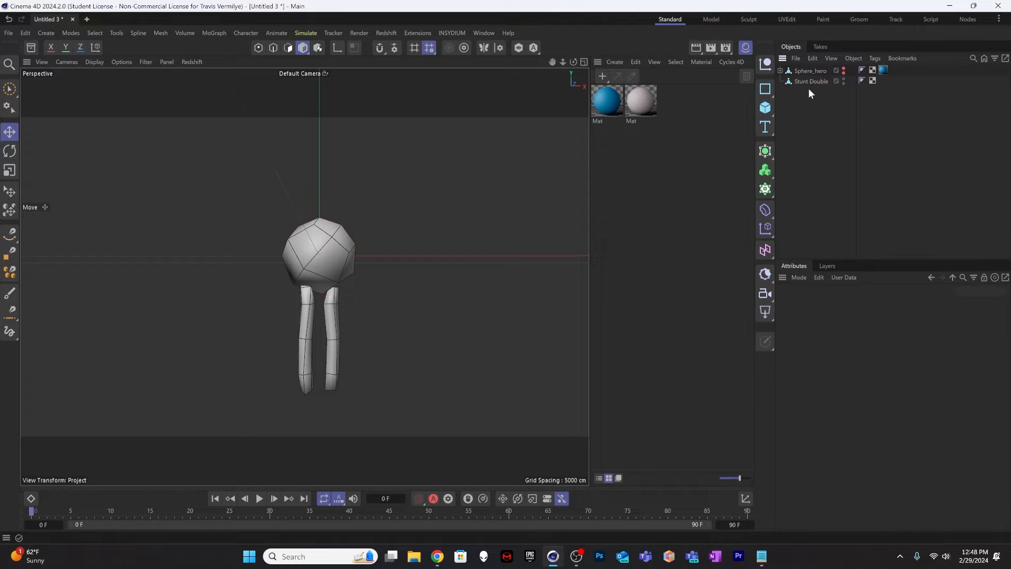
pyautogui.click(813, 71)
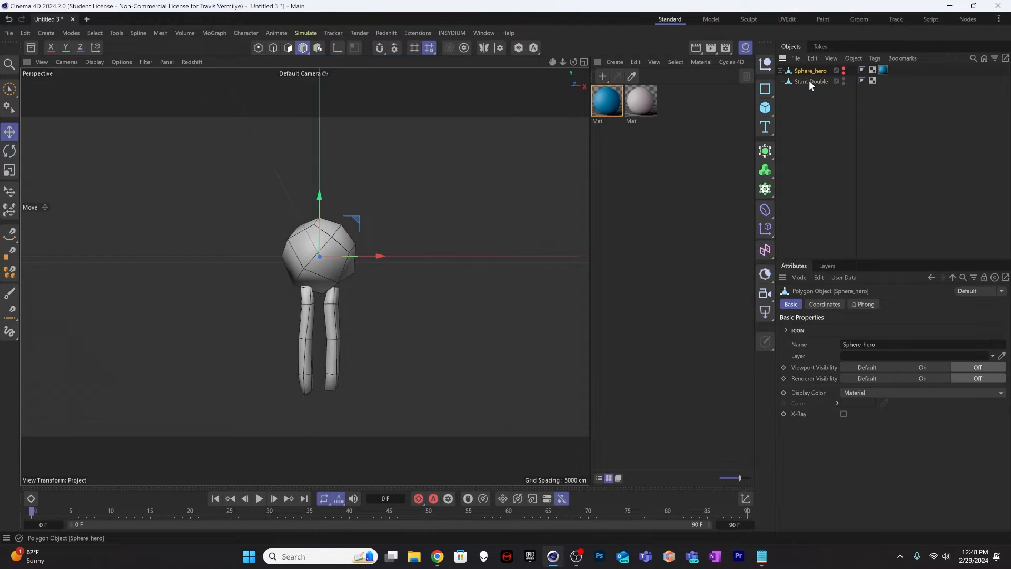
pyautogui.click(808, 80)
pyautogui.click(813, 73)
pyautogui.click(814, 79)
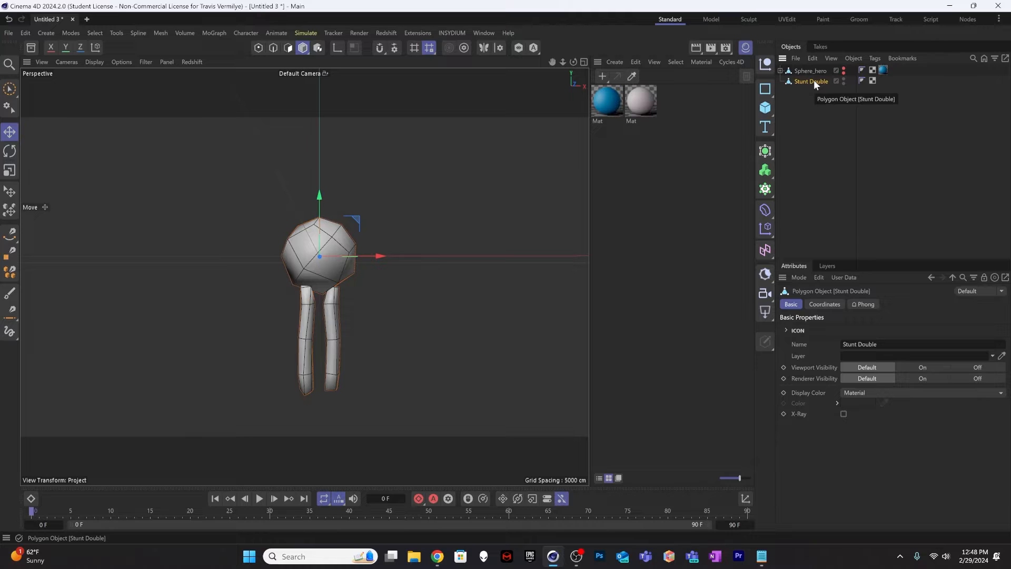
pyautogui.click(812, 70)
pyautogui.click(811, 80)
# Step: Make Sphere_hero a child of Stunt Double in the object hierarchy
pyautogui.click(814, 97)
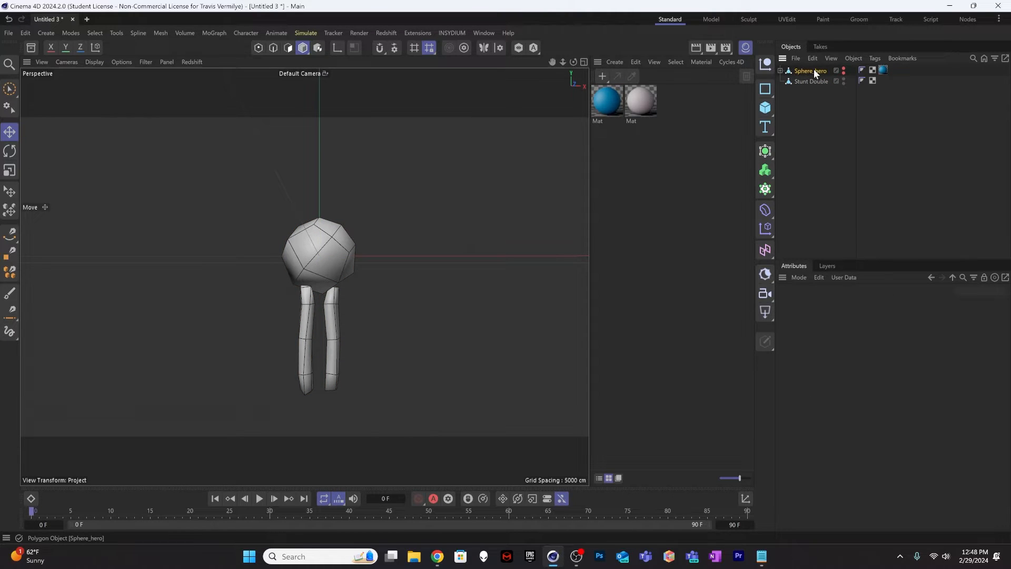
pyautogui.moveTo(814, 69); pyautogui.dragTo(813, 81)
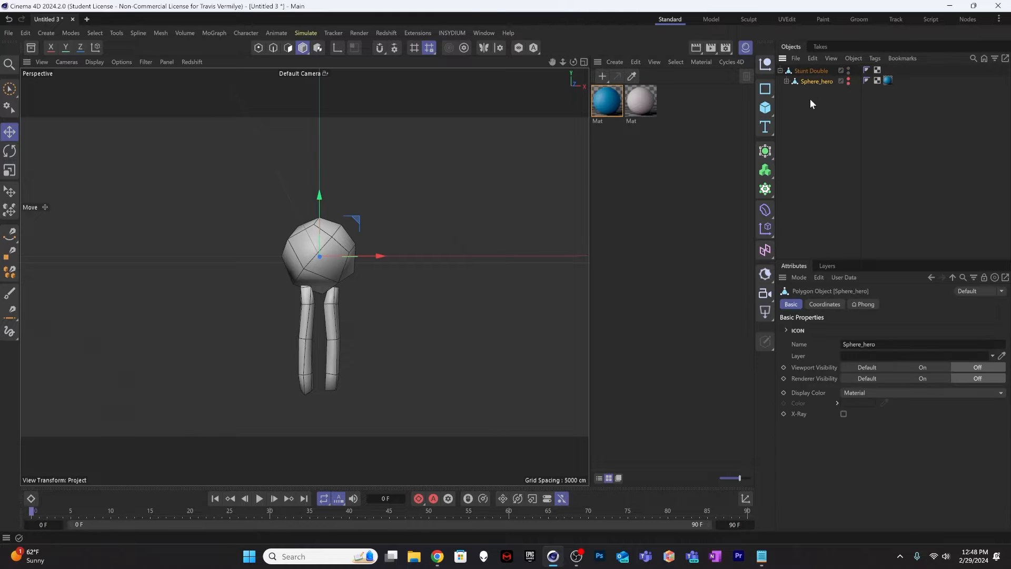
pyautogui.click(810, 99)
# Step: Set Stunt Double's viewport visibility to On and its renderer visibility to Off
pyautogui.click(819, 71)
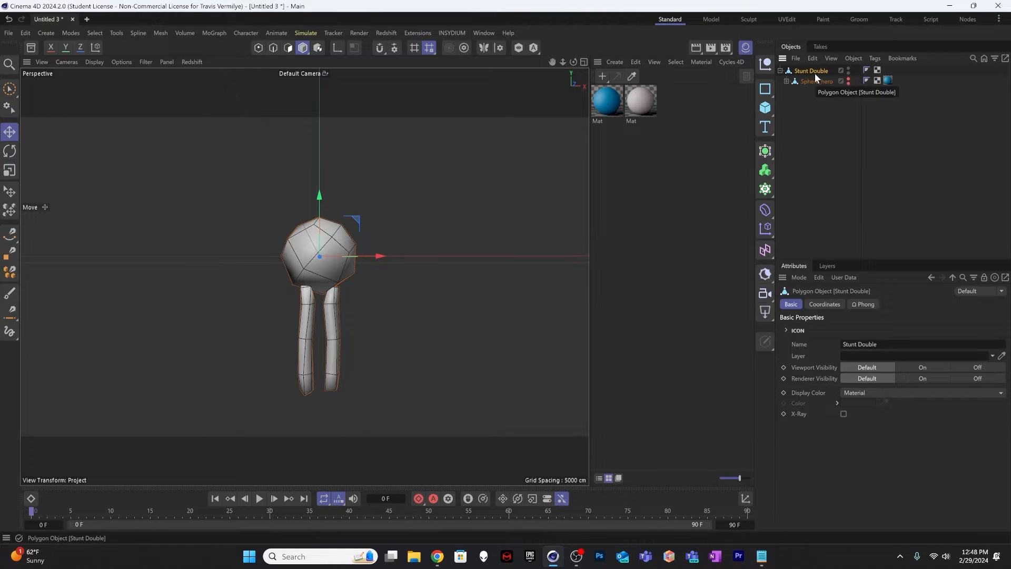
pyautogui.click(848, 69)
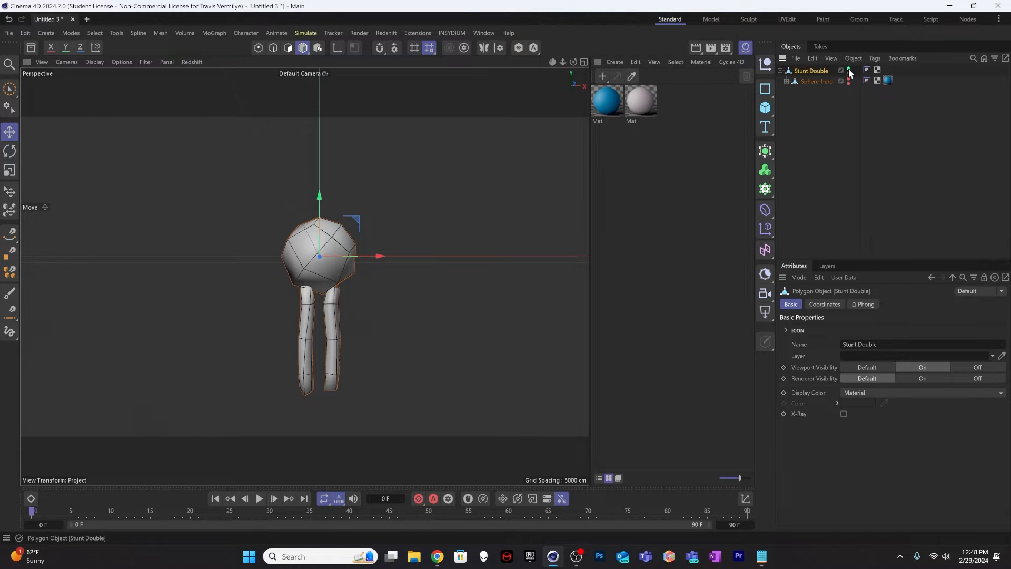
pyautogui.click(848, 74)
pyautogui.click(848, 74)
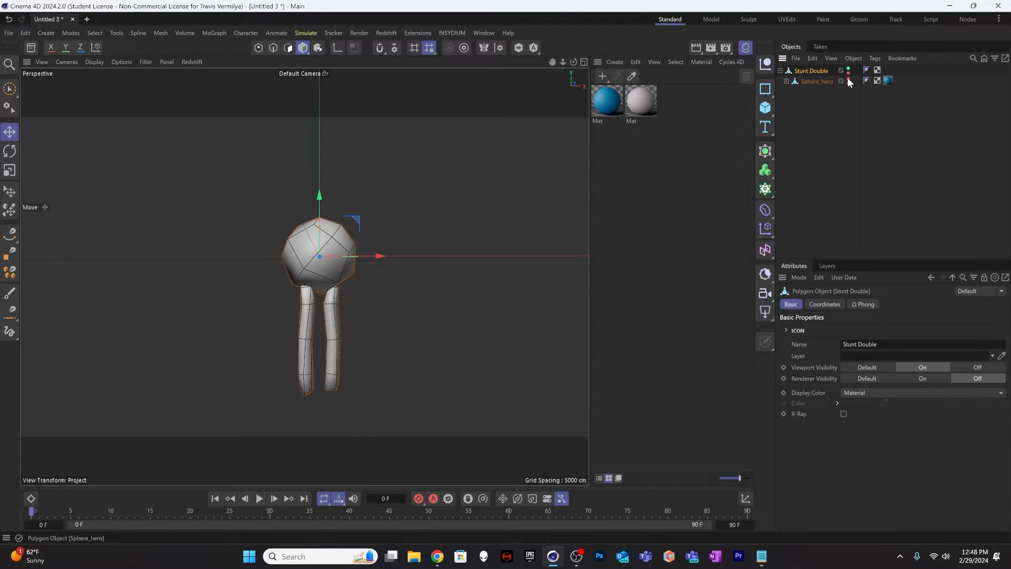
# Step: Hide Sphere_hero in the viewport while enabling its visibility in renders
pyautogui.click(848, 78)
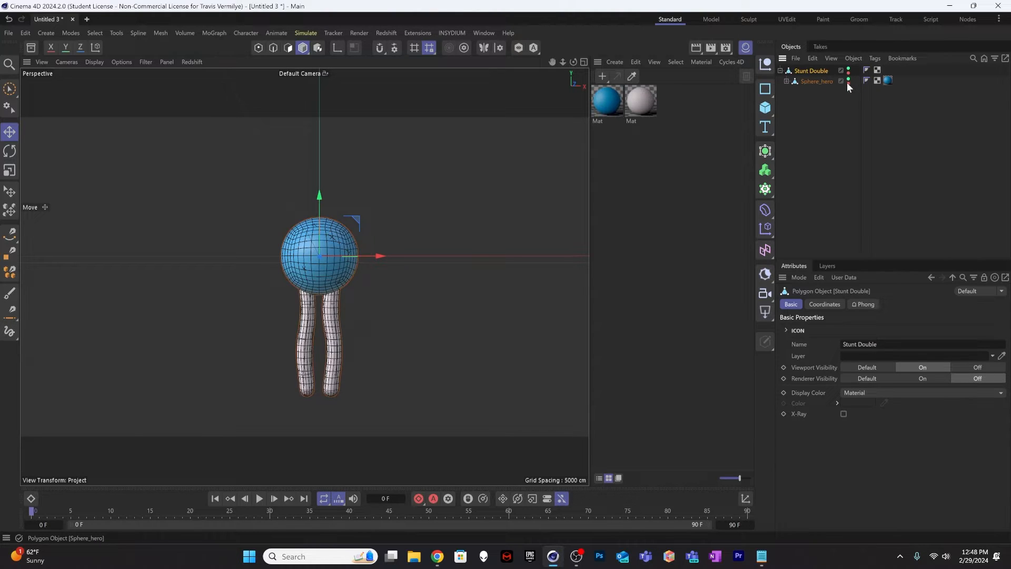
pyautogui.click(847, 82)
pyautogui.click(848, 79)
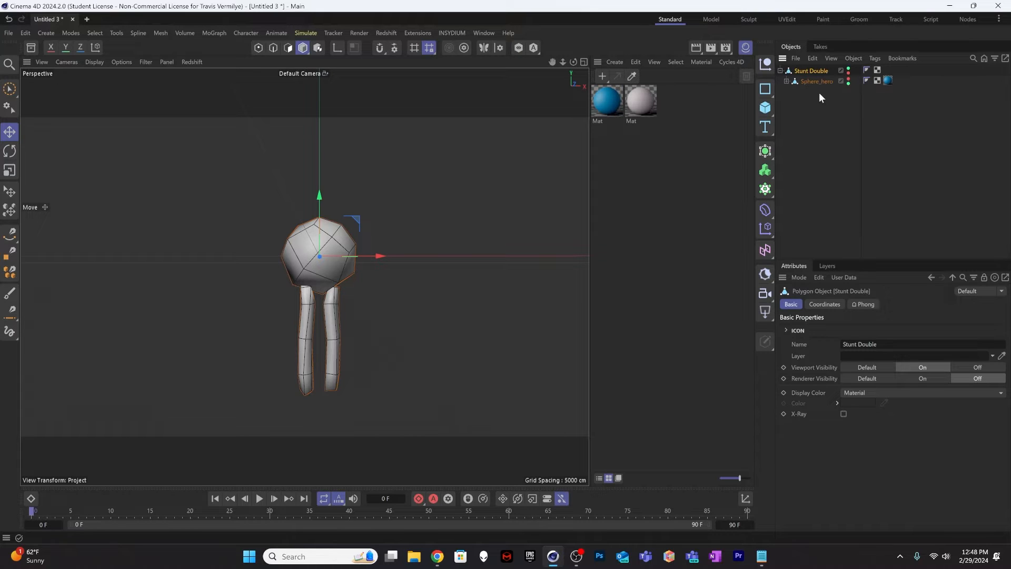
# Step: Preview the phospholipid with a Redshift IPR render, deselecting all objects, and stop the IPR
pyautogui.click(192, 61)
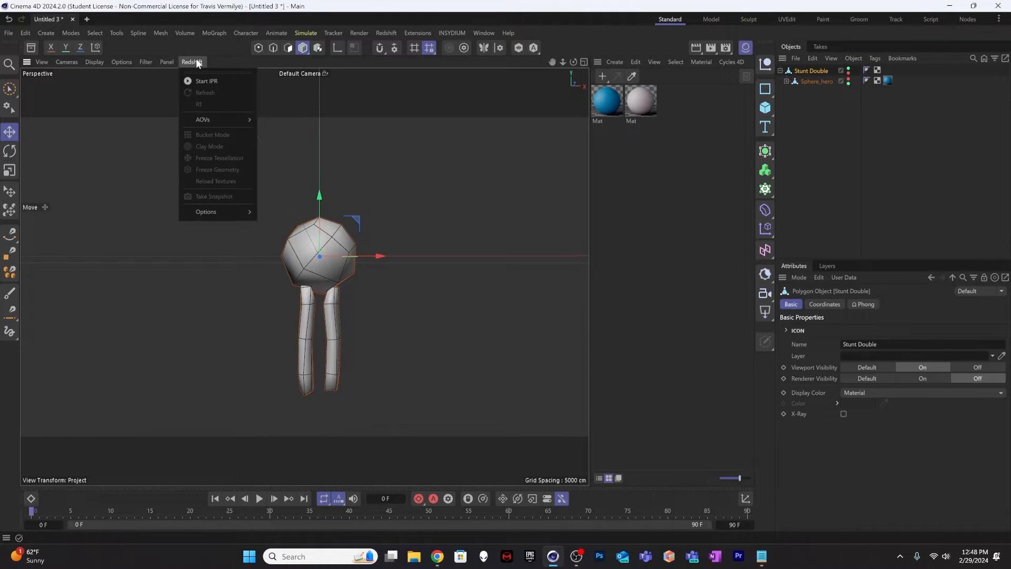
pyautogui.click(204, 78)
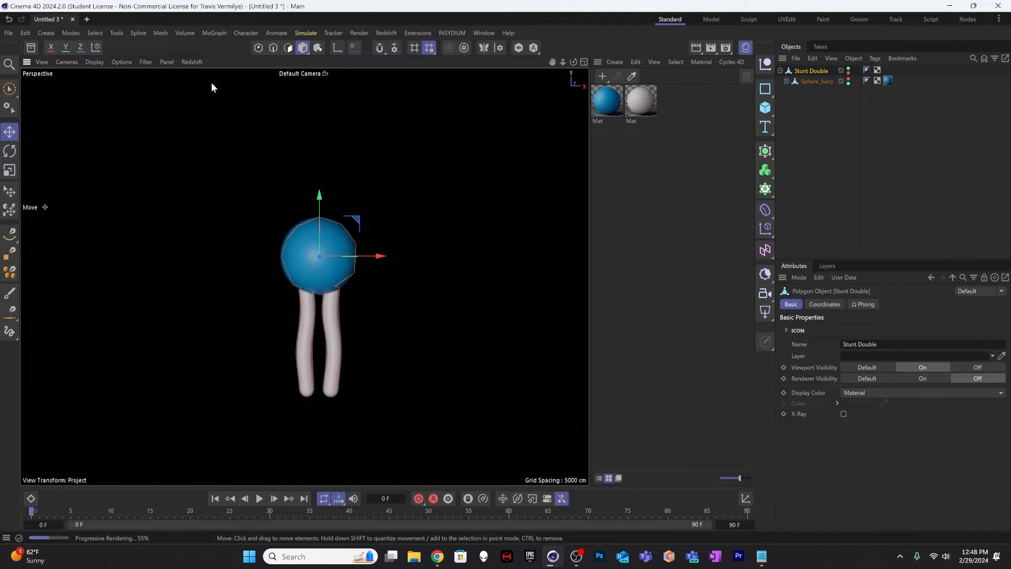
pyautogui.click(812, 104)
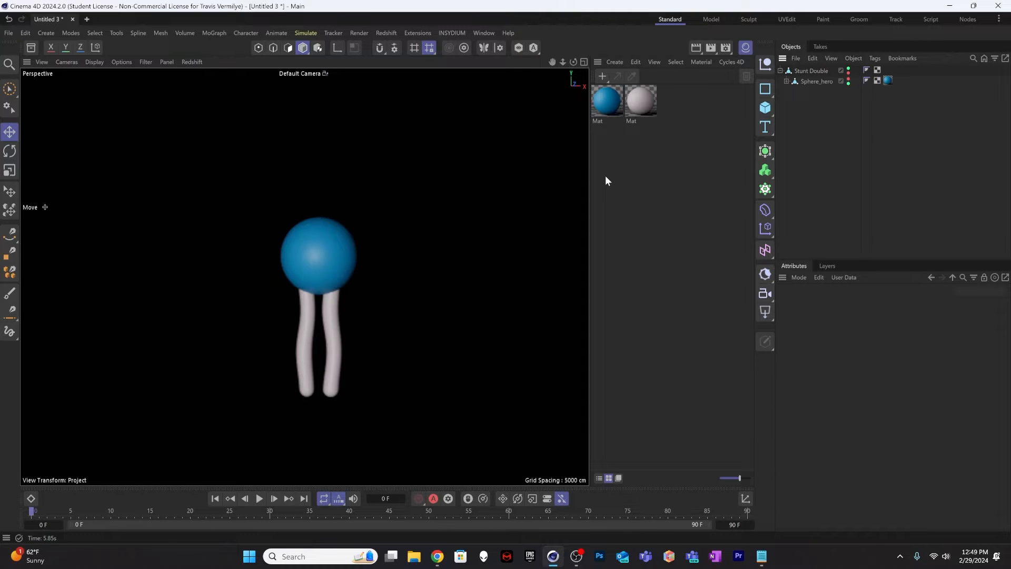
pyautogui.click(192, 61)
pyautogui.click(199, 77)
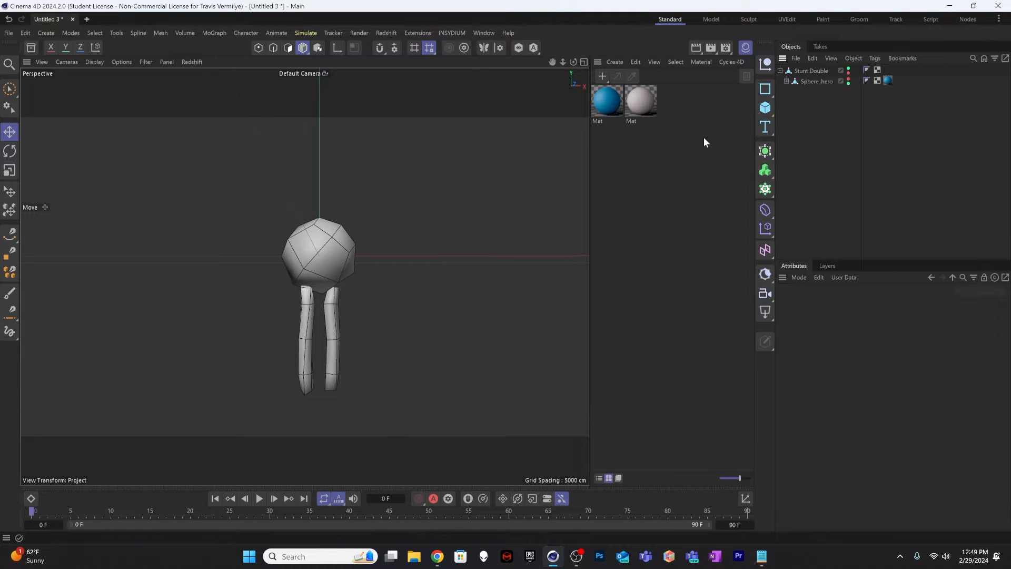
# Step: Add a Plane primitive and set its width and height to 1800 cm
pyautogui.click(767, 109)
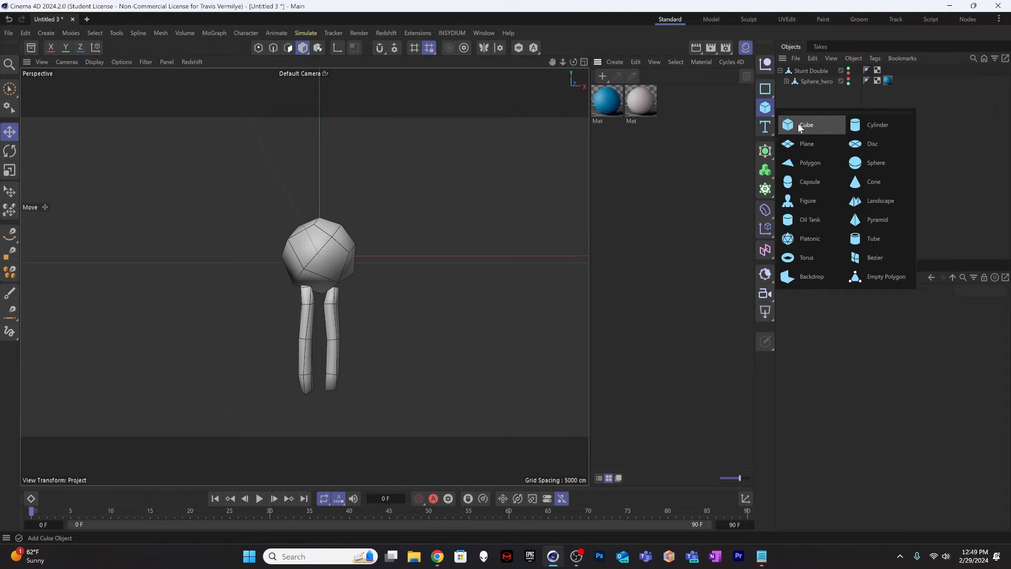
pyautogui.click(791, 144)
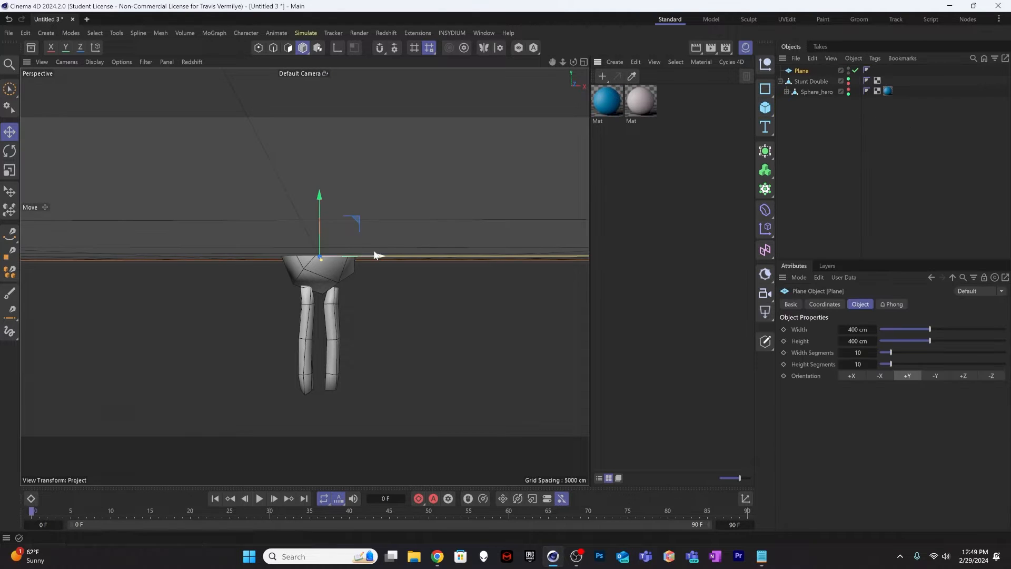
pyautogui.keyDown('alt'); pyautogui.moveTo(331, 238); pyautogui.dragTo(335, 251); pyautogui.keyUp('alt')
pyautogui.scroll(-3, 355, 259)
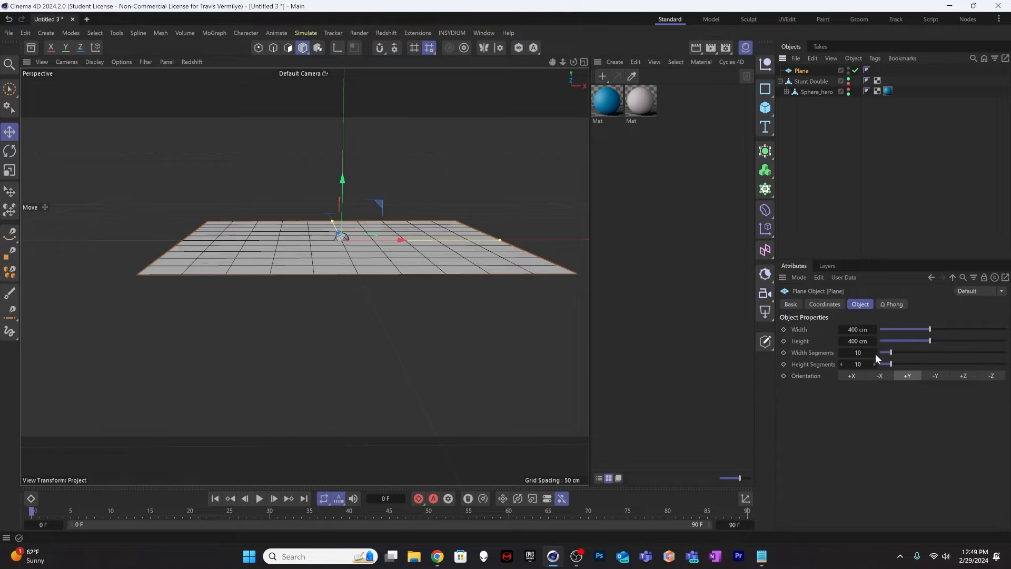
pyautogui.doubleClick(857, 329)
pyautogui.write('10')
pyautogui.press('Tab')
pyautogui.write('1800')
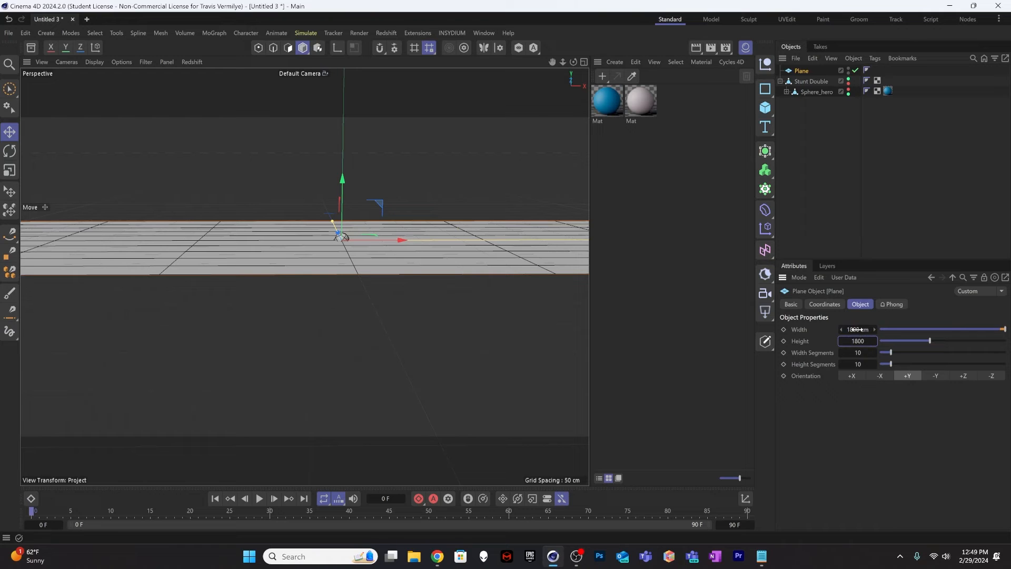
pyautogui.press('Tab')
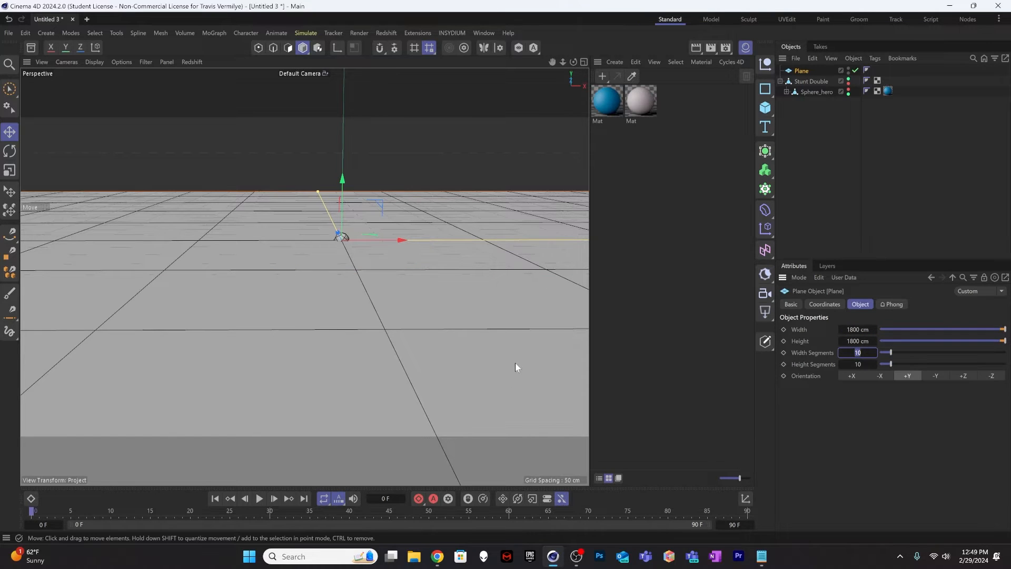
# Step: Set the plane's width segments and height segments to 100 each
pyautogui.scroll(-8, 515, 363)
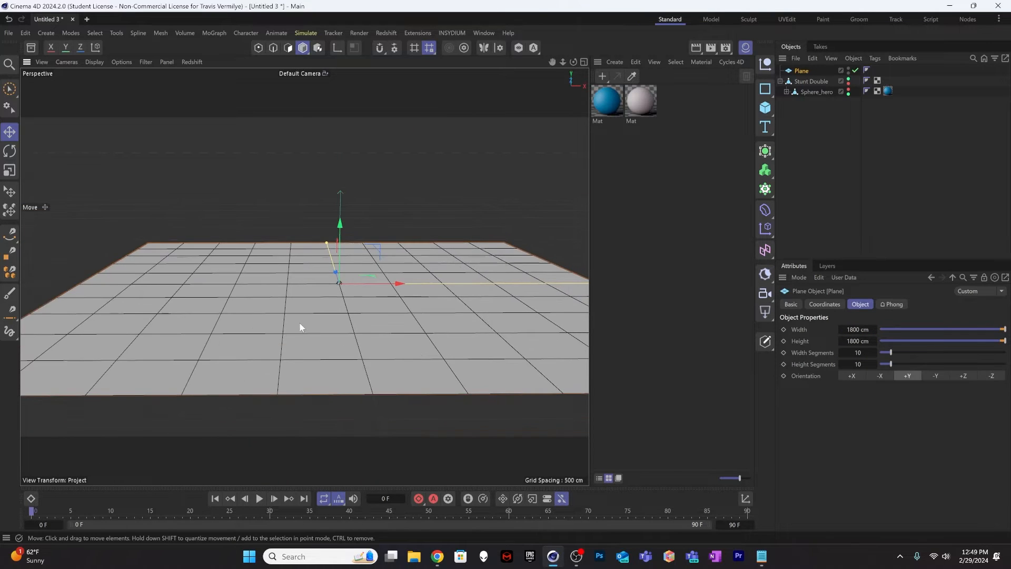
pyautogui.click(874, 352)
pyautogui.write('100')
pyautogui.press('Tab')
pyautogui.write('100')
pyautogui.press('Tab')
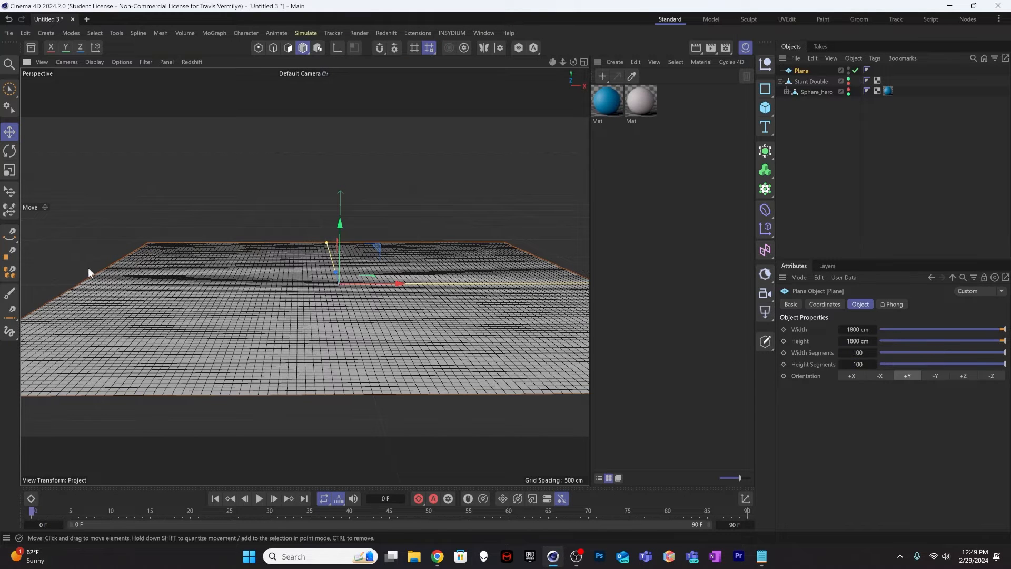
# Step: Examine the Stunt Double's size against the plane's grid and the overall extent of the plane
pyautogui.scroll(10, 360, 288)
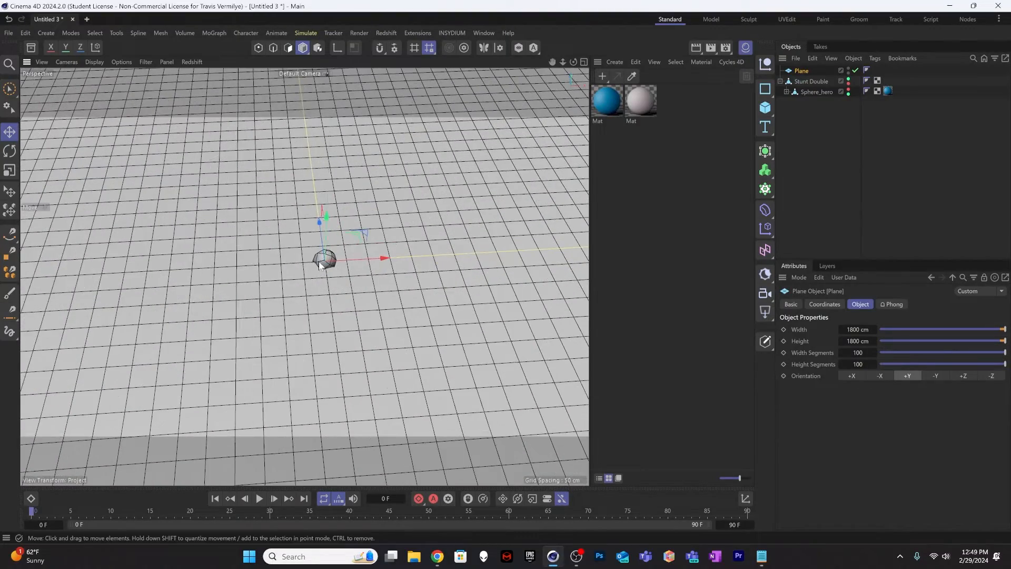
pyautogui.click(810, 81)
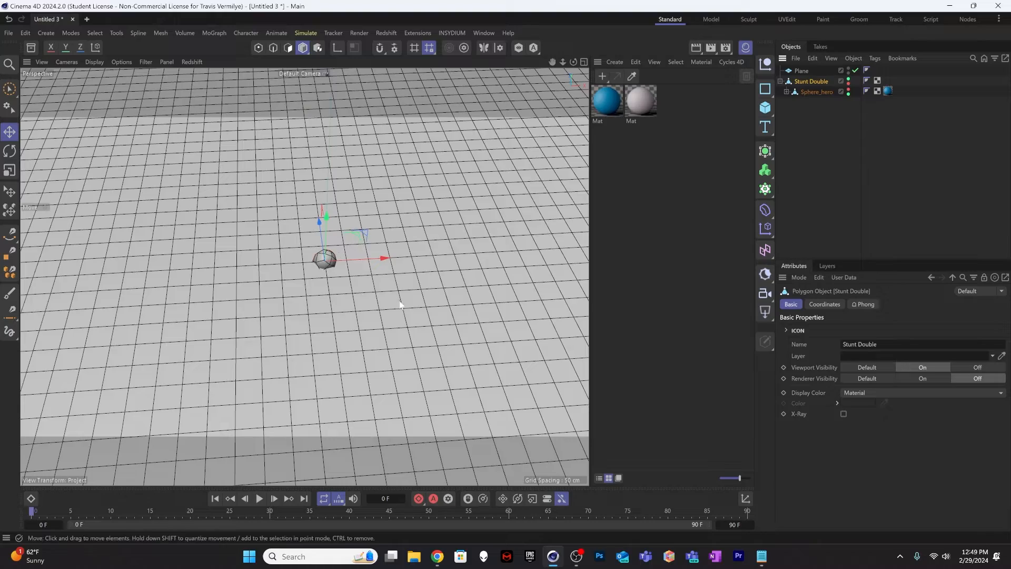
pyautogui.press('h')
pyautogui.keyDown('alt'); pyautogui.moveTo(244, 317); pyautogui.dragTo(376, 304); pyautogui.keyUp('alt')
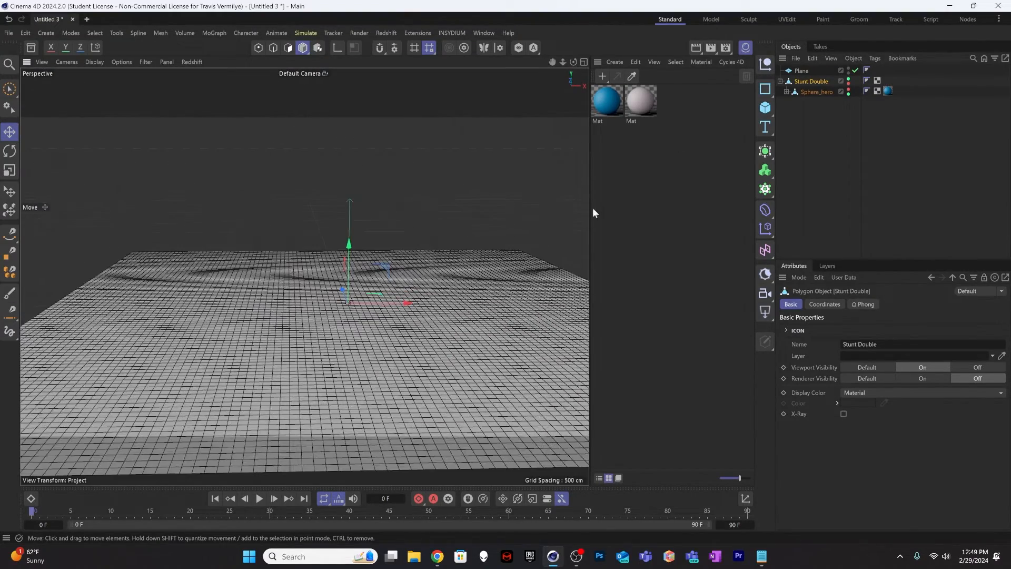
pyautogui.click(806, 72)
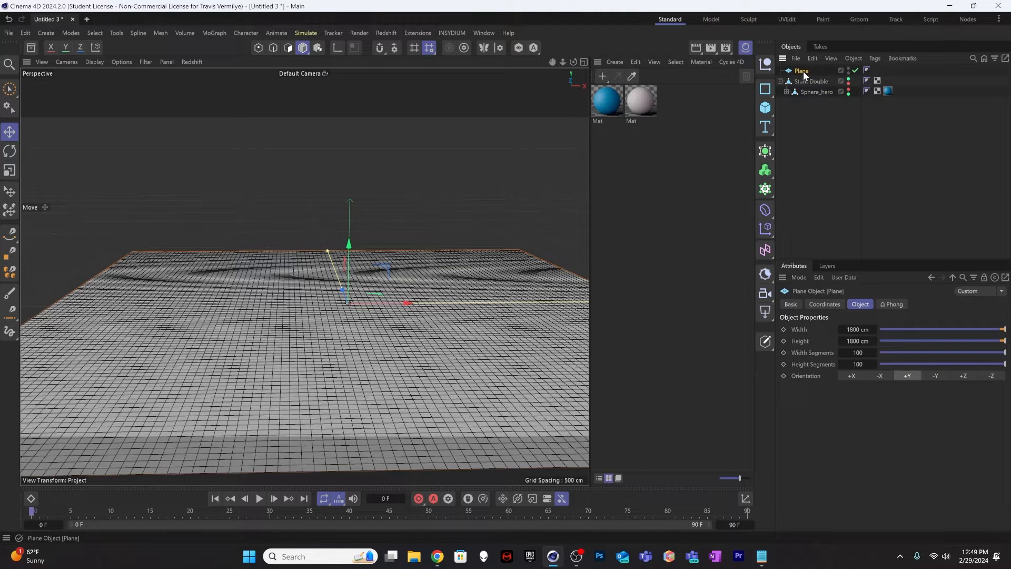
pyautogui.keyDown('alt'); pyautogui.moveTo(331, 320); pyautogui.dragTo(291, 322, button='right'); pyautogui.keyUp('alt')
pyautogui.keyDown('alt'); pyautogui.moveTo(388, 318); pyautogui.dragTo(362, 319, button='middle'); pyautogui.keyUp('alt')
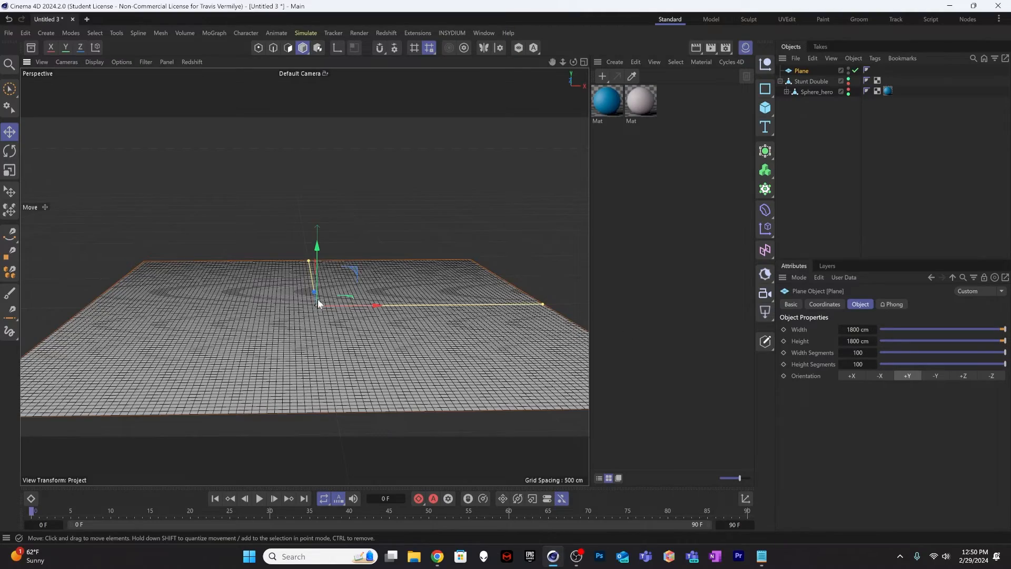
pyautogui.moveTo(318, 299)
pyautogui.keyDown('alt'); pyautogui.mouseDown()
pyautogui.moveTo(317, 311)
pyautogui.moveTo(319, 294)
pyautogui.mouseUp(); pyautogui.keyUp('alt')
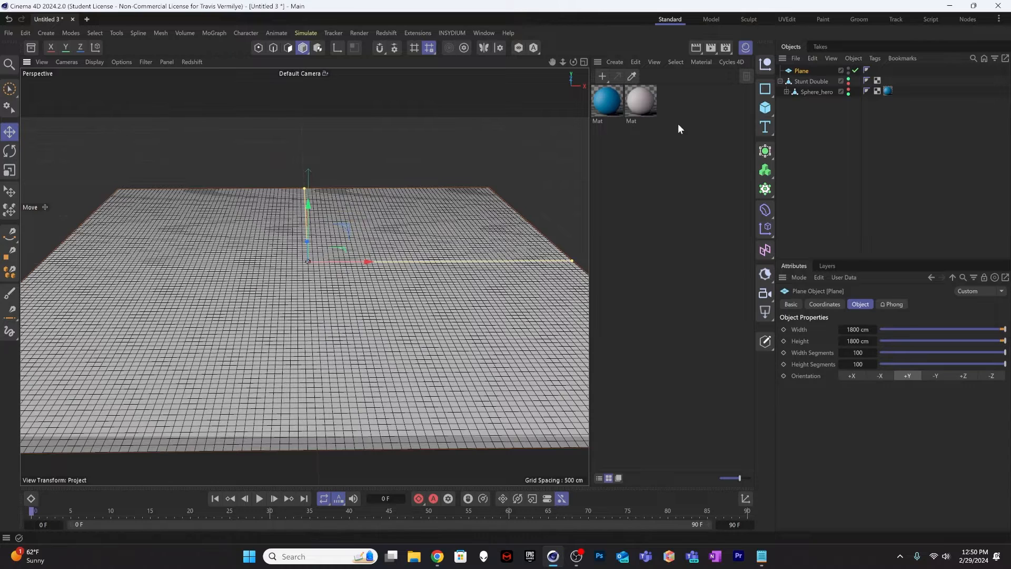
# Step: Add a Bend deformer and make it a child of the Plane
pyautogui.click(800, 142)
pyautogui.click(801, 70)
pyautogui.click(766, 209)
pyautogui.click(801, 208)
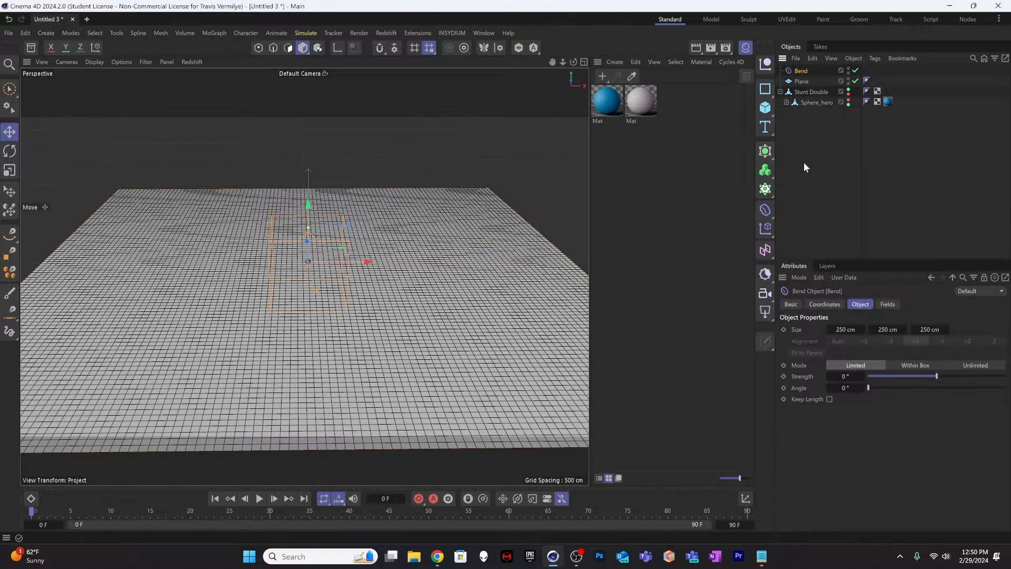
pyautogui.click(804, 168)
pyautogui.moveTo(800, 71); pyautogui.dragTo(801, 83)
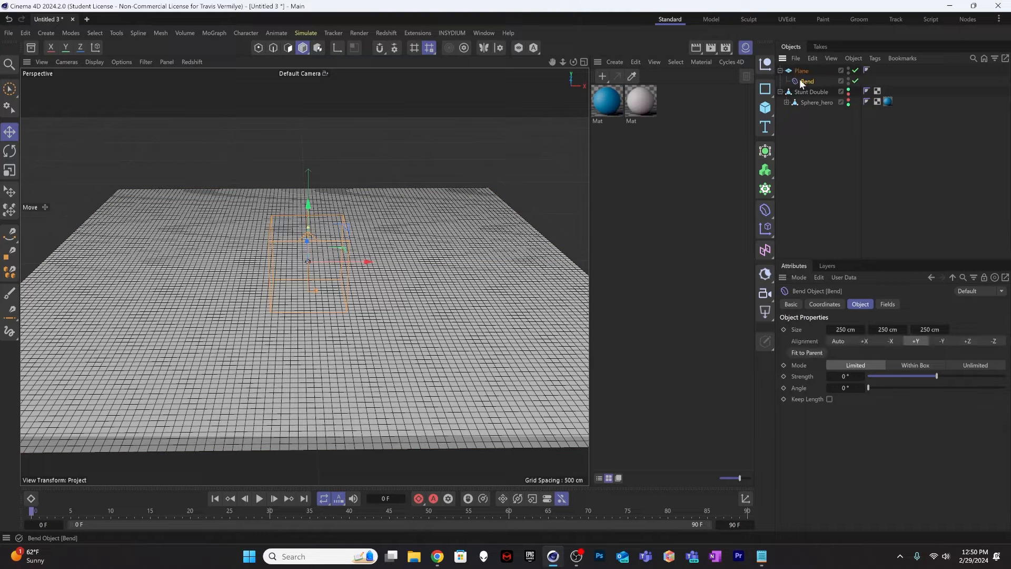
# Step: Set the Bend deformer's alignment to +X and fit it to its parent plane
pyautogui.click(811, 354)
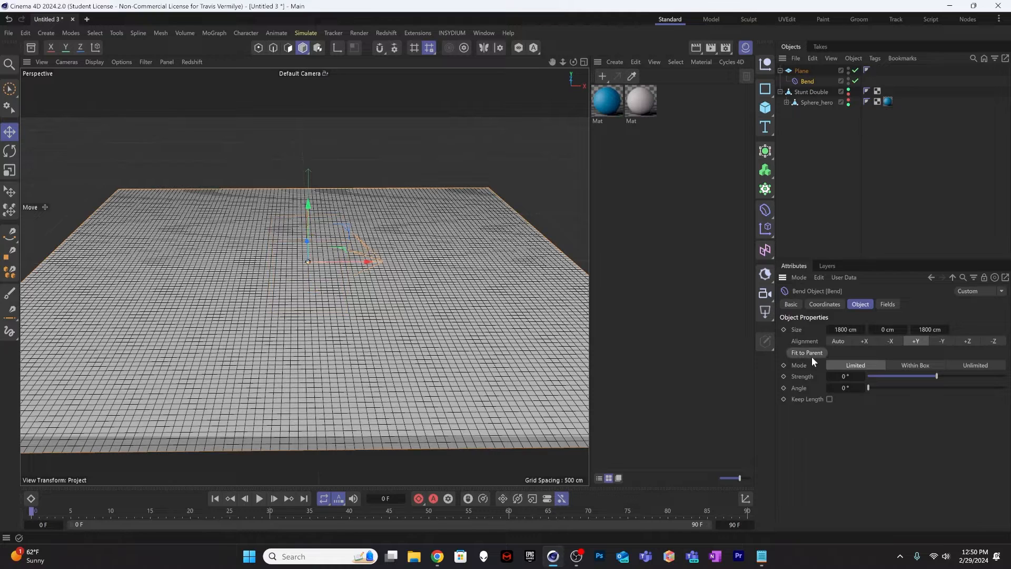
pyautogui.click(865, 341)
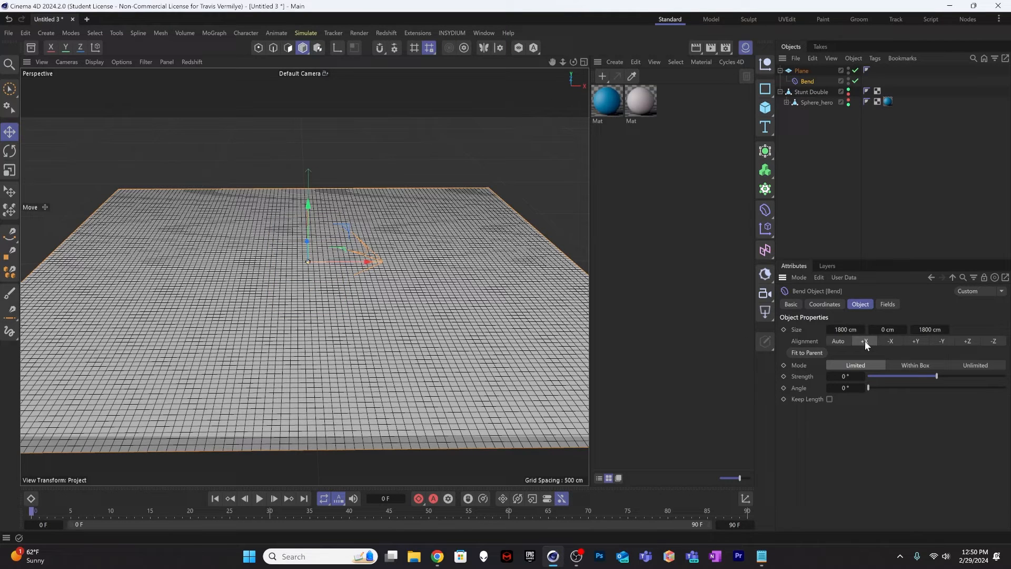
pyautogui.click(810, 352)
# Step: Try a bend strength across the whole plane and undo the change
pyautogui.scroll(-2, 369, 305)
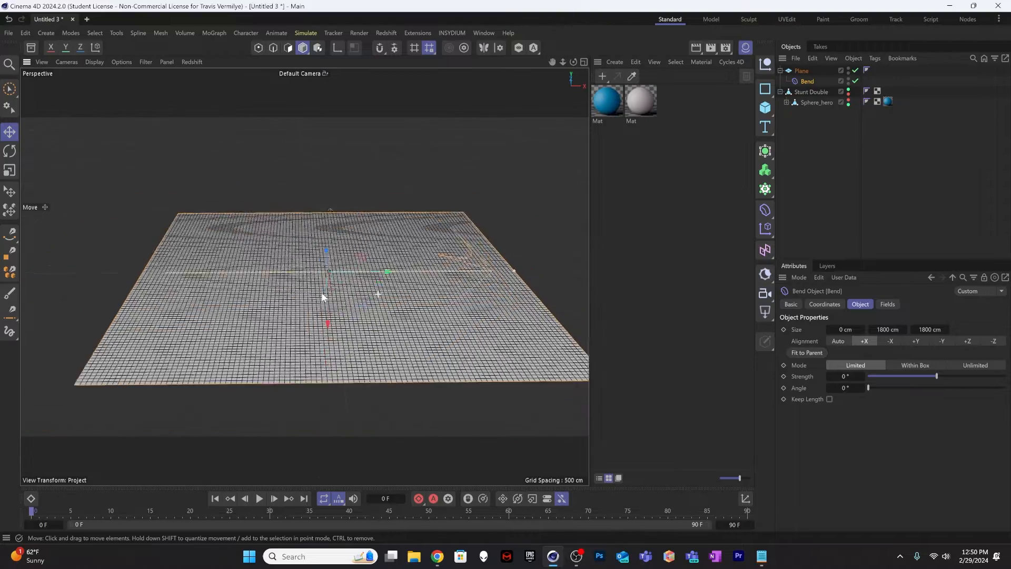
pyautogui.moveTo(936, 376); pyautogui.dragTo(939, 371)
pyautogui.hotkey('ctrl', 'z')
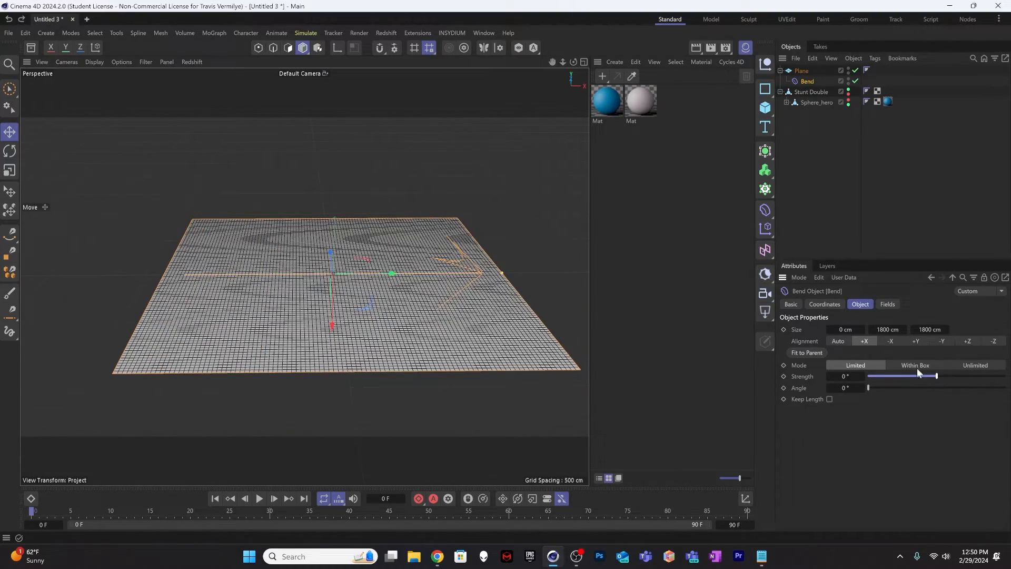
# Step: Set the Bend deformer's Y size to 900 cm and its X position to 450 cm
pyautogui.click(889, 329)
pyautogui.write('900')
pyautogui.press('Return')
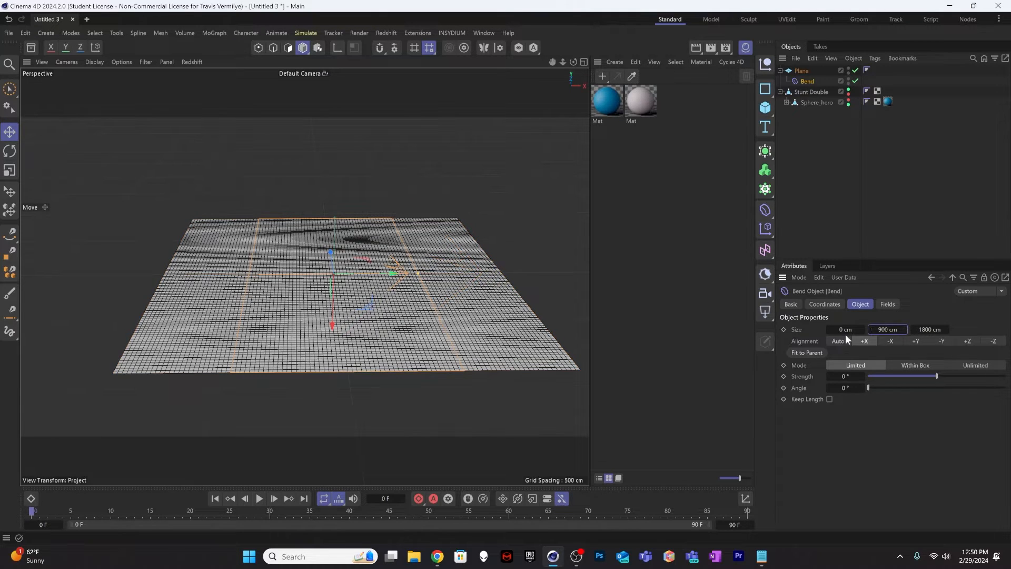
pyautogui.click(830, 304)
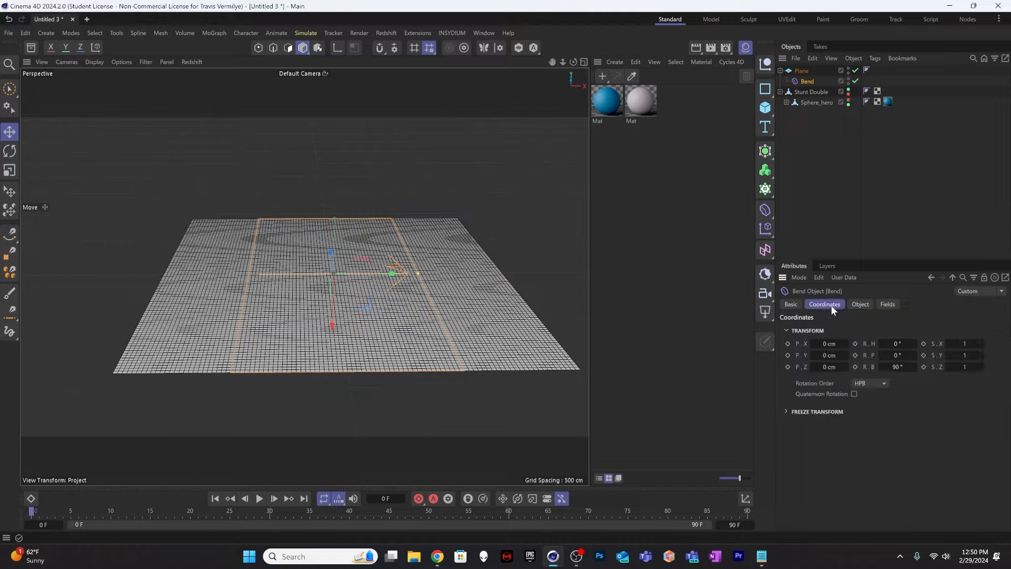
pyautogui.click(829, 356)
pyautogui.click(832, 344)
pyautogui.write('450')
pyautogui.press('Return')
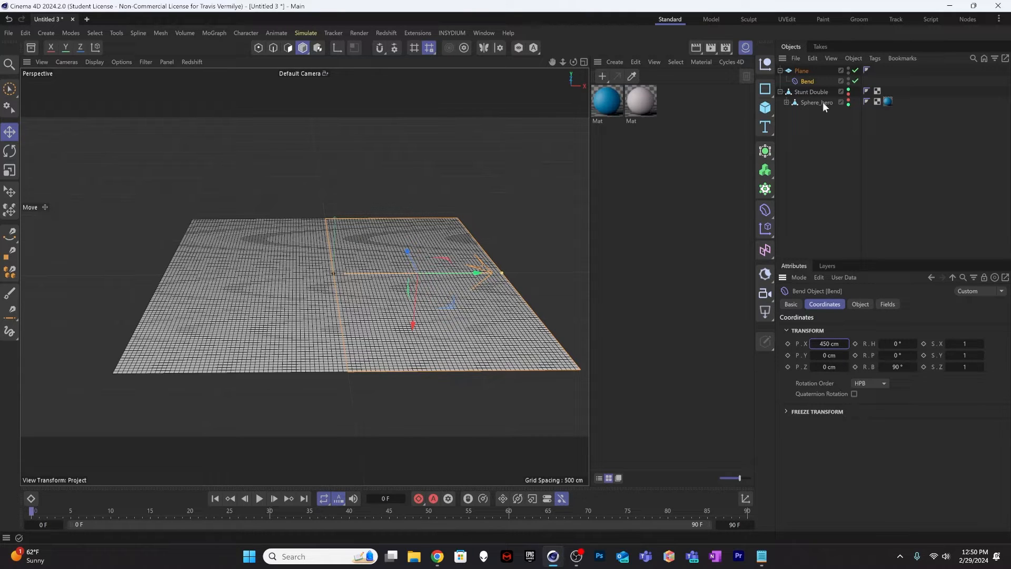
# Step: Try a bend strength of 38° on half of the plane and undo the change
pyautogui.click(860, 305)
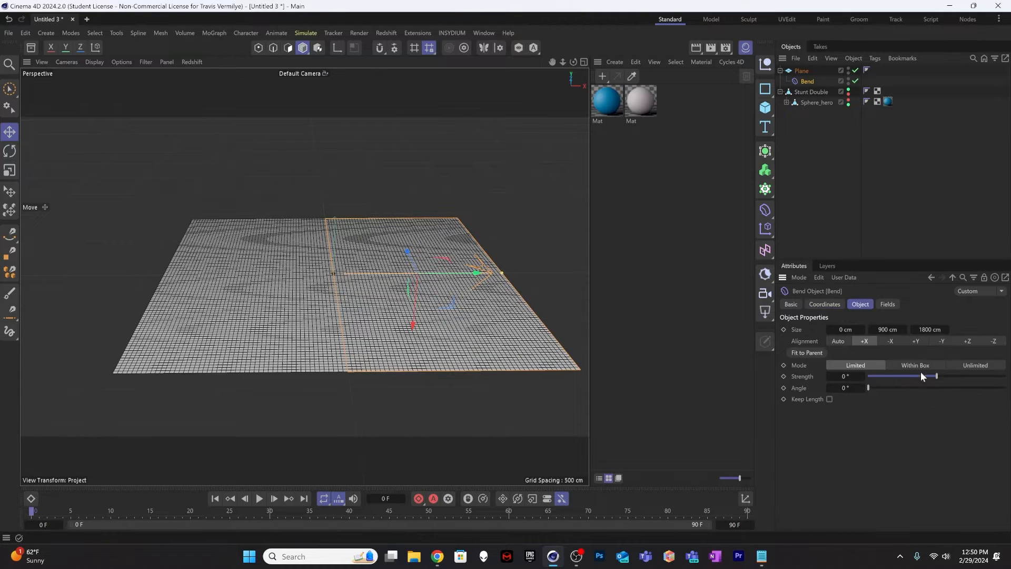
pyautogui.click(943, 377)
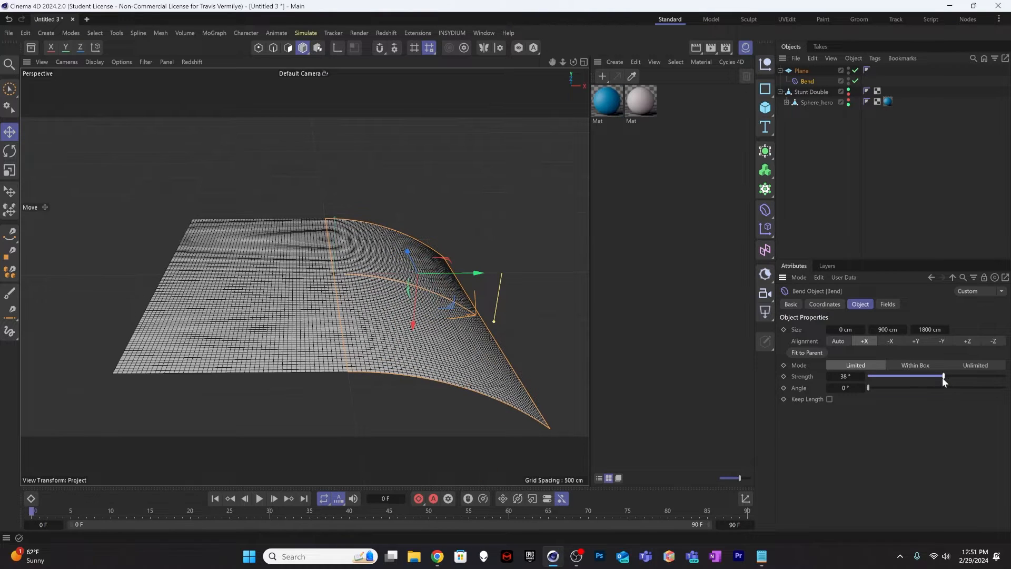
pyautogui.hotkey('ctrl', 'z')
# Step: Duplicate the Bend deformer under the Plane and rotate the copy 180° in heading
pyautogui.click(813, 200)
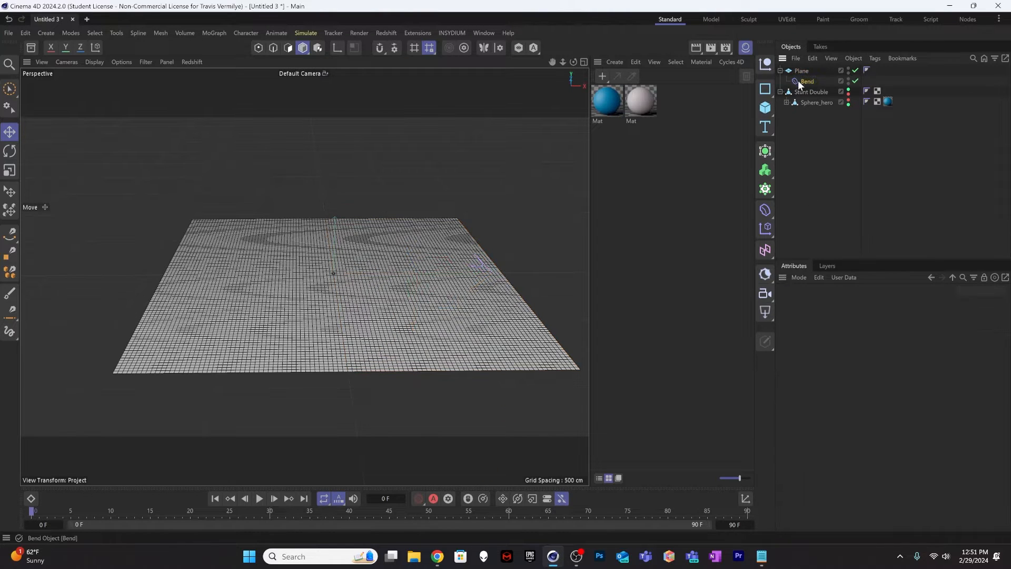
pyautogui.click(799, 82)
pyautogui.hotkey('ctrl', 'c')
pyautogui.hotkey('ctrl', 'v')
pyautogui.press('r')
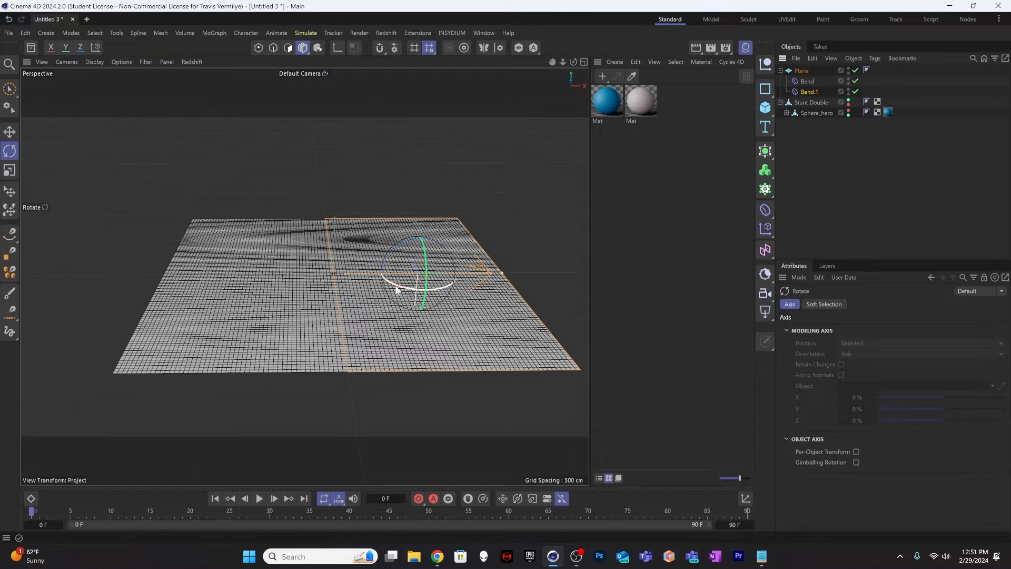
pyautogui.moveTo(396, 290); pyautogui.dragTo(459, 255)
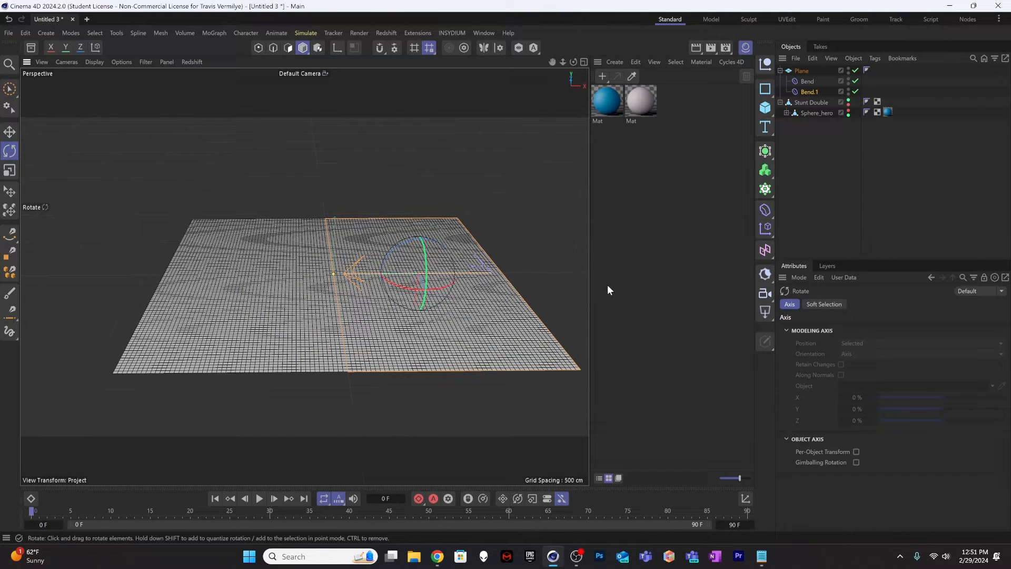
# Step: Set the duplicated Bend deformer's X position to -450 cm
pyautogui.click(809, 91)
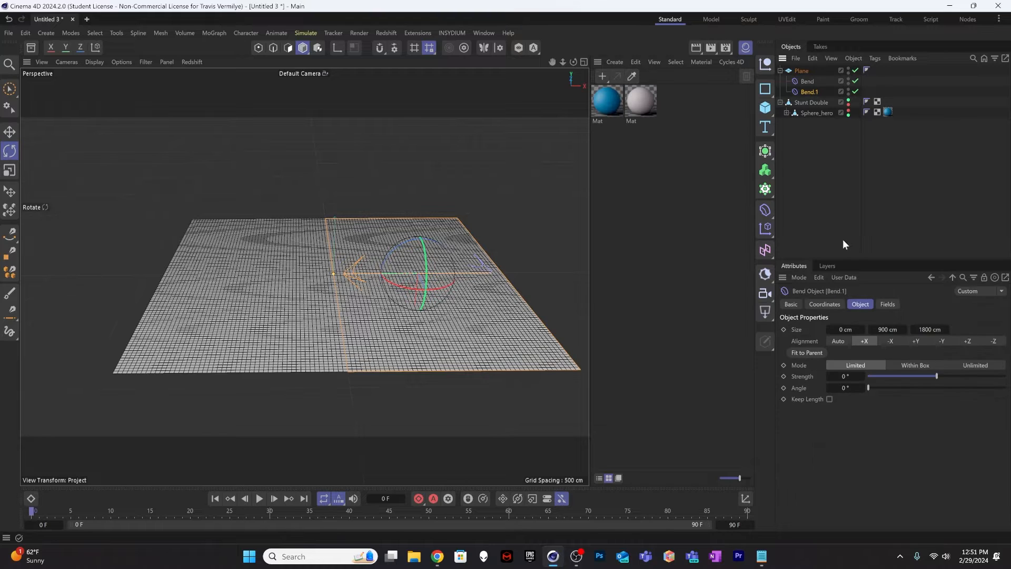
pyautogui.click(889, 329)
pyautogui.click(825, 303)
pyautogui.click(829, 343)
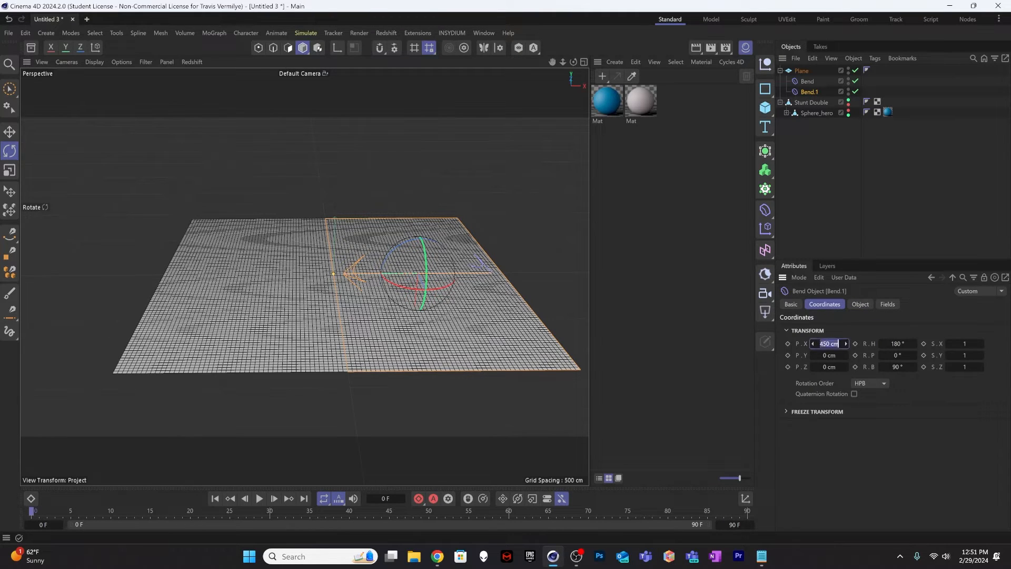
pyautogui.click(821, 344)
pyautogui.write('-')
pyautogui.press('Return')
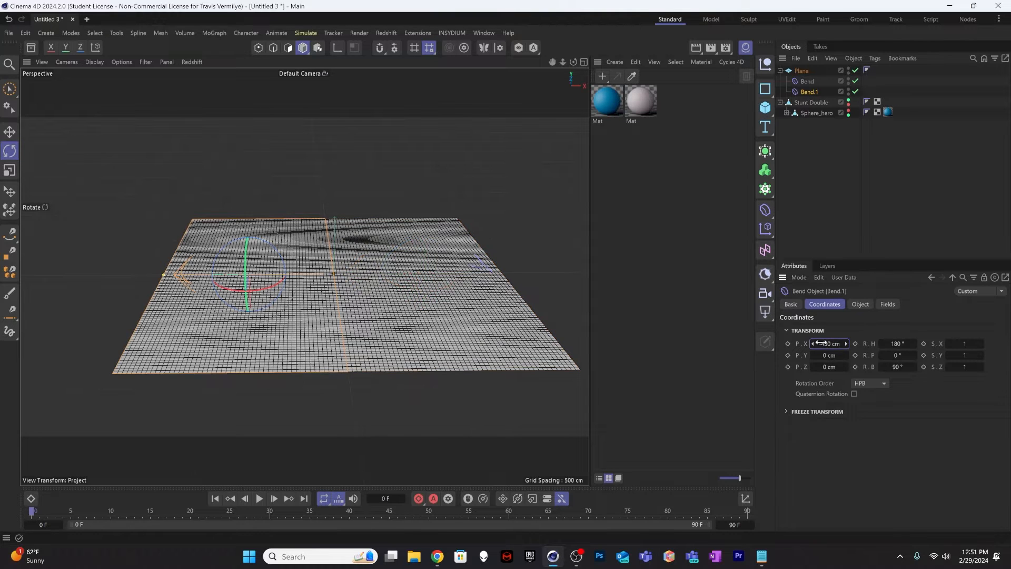
# Step: Set the strength of both Bend deformers to 25° together and enable Keep Length for them
pyautogui.click(816, 177)
pyautogui.click(807, 82)
pyautogui.keyDown('ctrl'); pyautogui.click(808, 89); pyautogui.keyUp('ctrl')
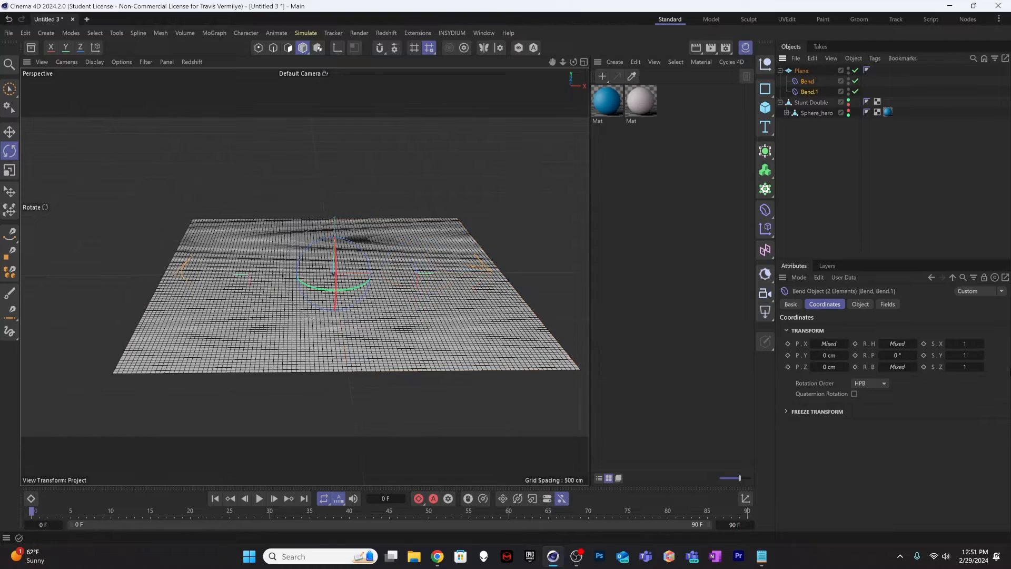
pyautogui.click(860, 304)
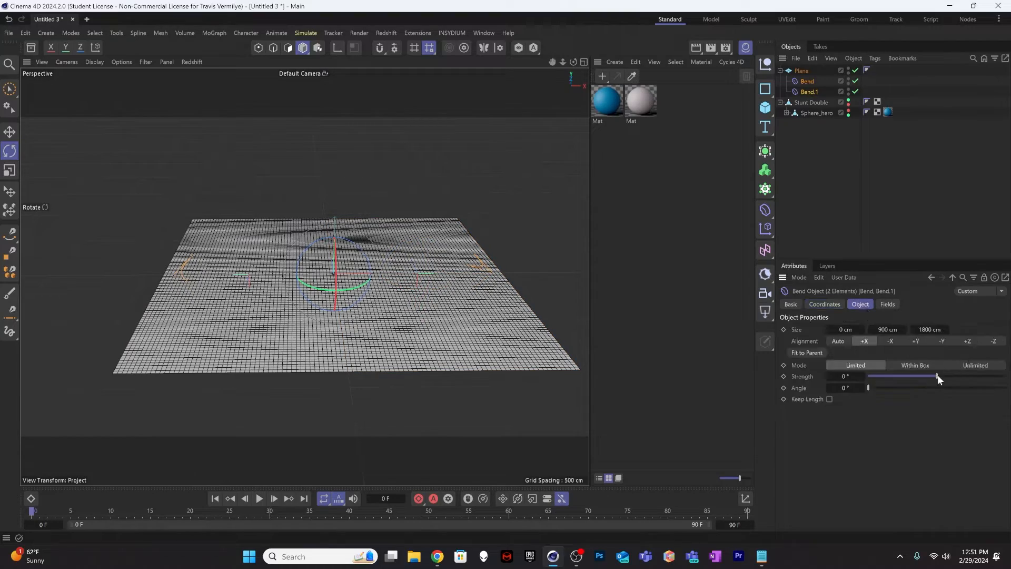
pyautogui.moveTo(937, 375)
pyautogui.mouseDown()
pyautogui.moveTo(945, 375)
pyautogui.moveTo(928, 374)
pyautogui.moveTo(952, 375)
pyautogui.moveTo(929, 377)
pyautogui.moveTo(940, 379)
pyautogui.mouseUp()
pyautogui.click(830, 399)
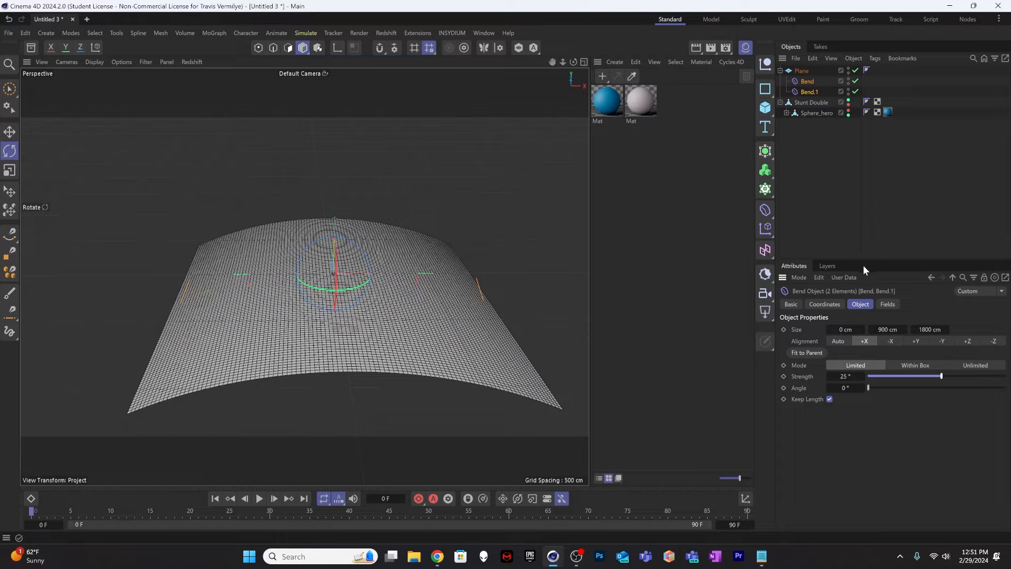
# Step: Reset the strength of both Bend deformers to 0°
pyautogui.click(810, 92)
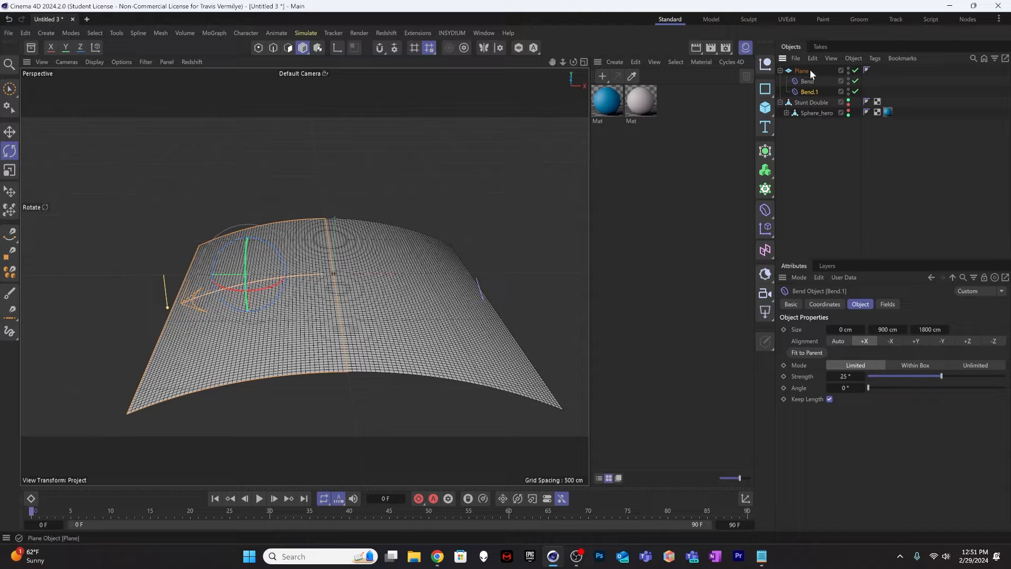
pyautogui.keyDown('ctrl'); pyautogui.click(807, 81); pyautogui.keyUp('ctrl')
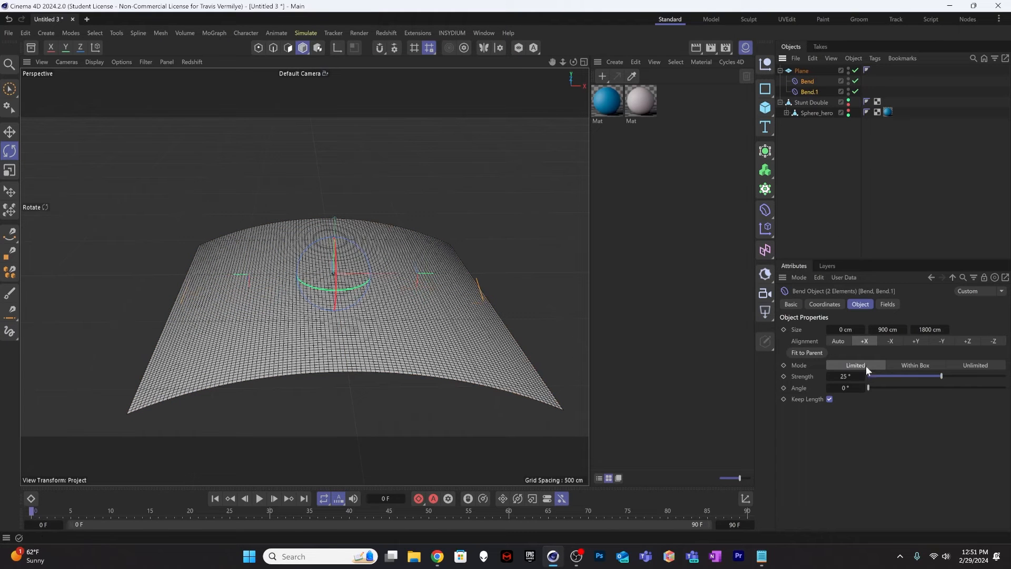
pyautogui.write('0')
pyautogui.press('Return')
pyautogui.click(764, 189)
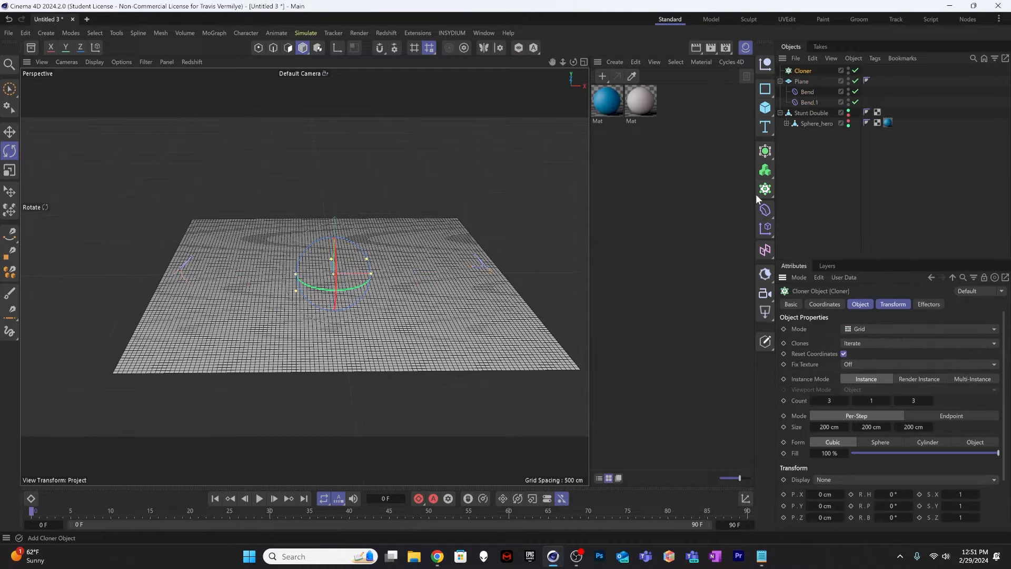
pyautogui.hotkey('ctrl', 'z')
# Step: Duplicate the Bend.1 deformer under the Plane and rotate the copy to a heading of 90°
pyautogui.click(806, 92)
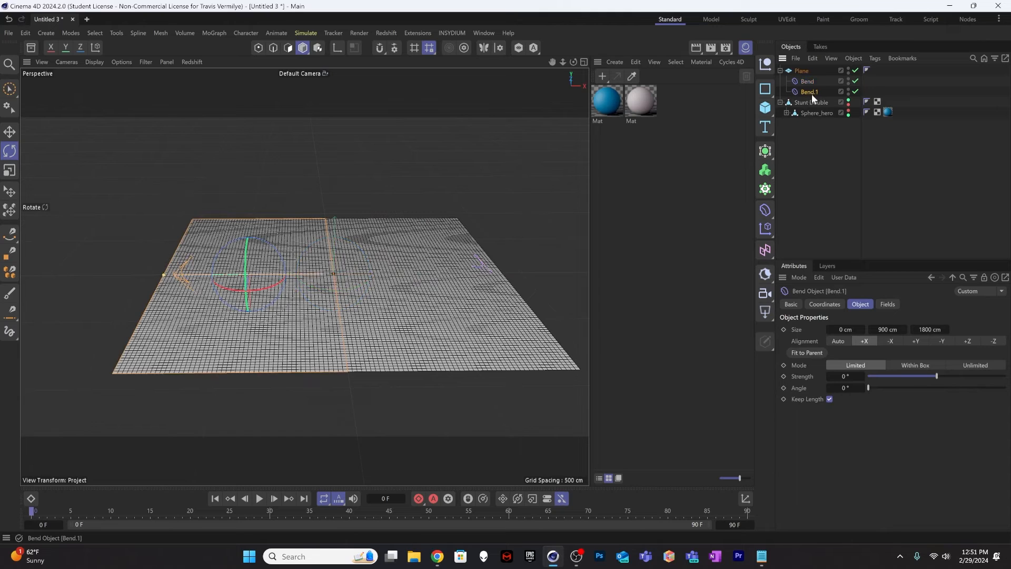
pyautogui.hotkey('ctrl', 'c')
pyautogui.hotkey('ctrl', 'v')
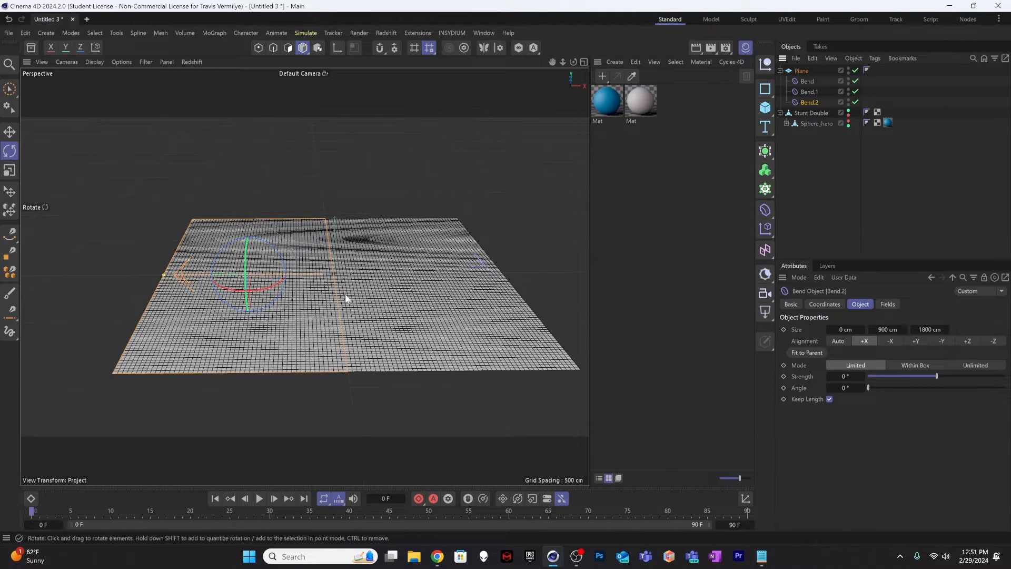
pyautogui.press('r')
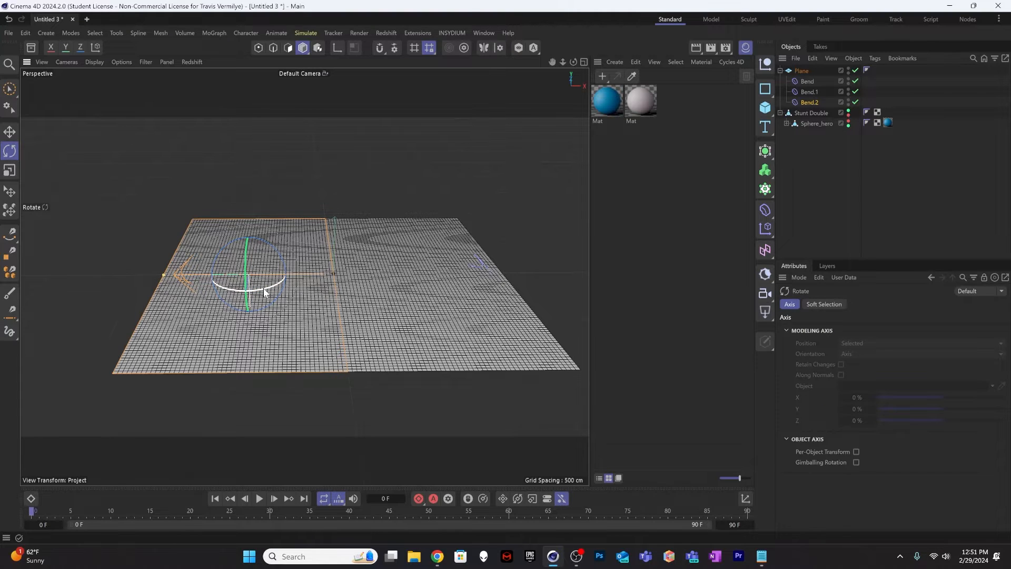
pyautogui.moveTo(263, 288); pyautogui.dragTo(185, 291)
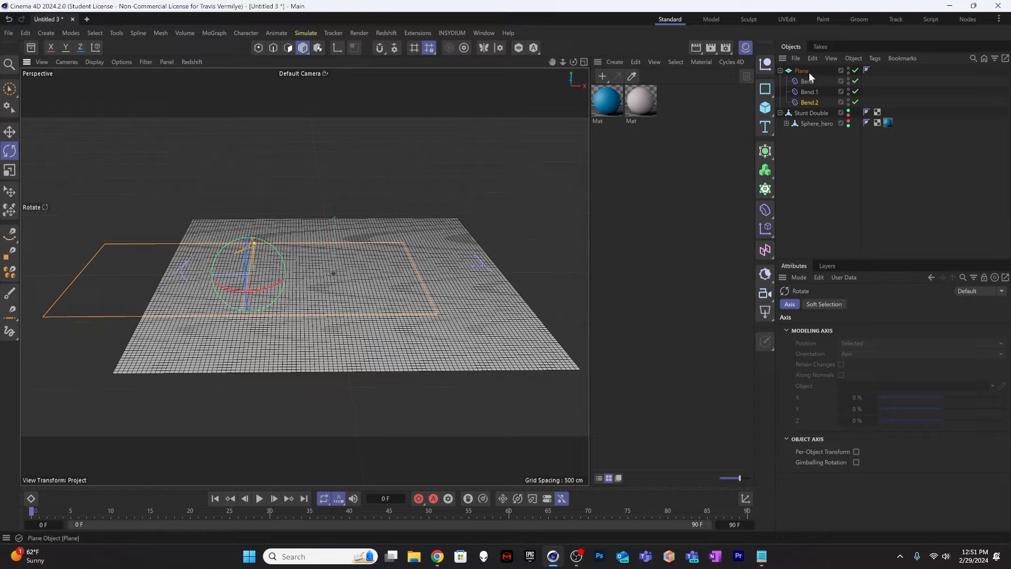
# Step: Set the third Bend deformer's Y size to 1800 cm and its X position to 0 cm
pyautogui.click(810, 104)
pyautogui.click(888, 329)
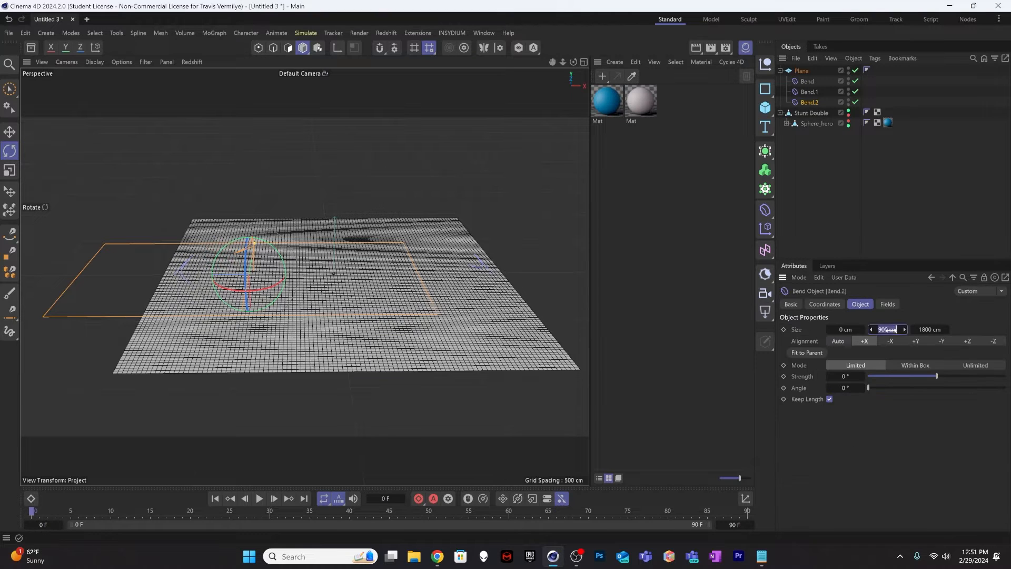
pyautogui.write('1800')
pyautogui.press('Return')
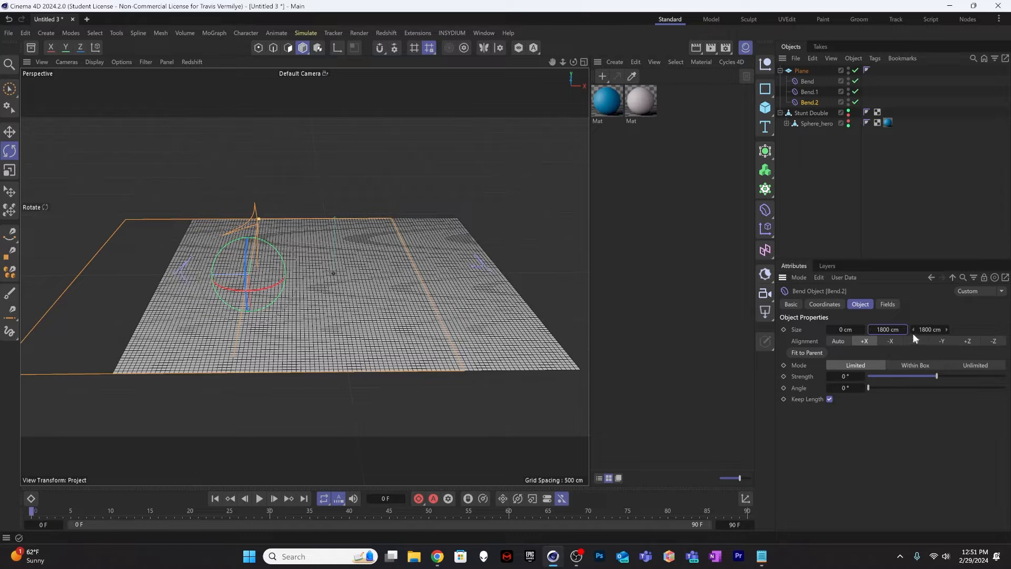
pyautogui.click(825, 305)
pyautogui.click(830, 343)
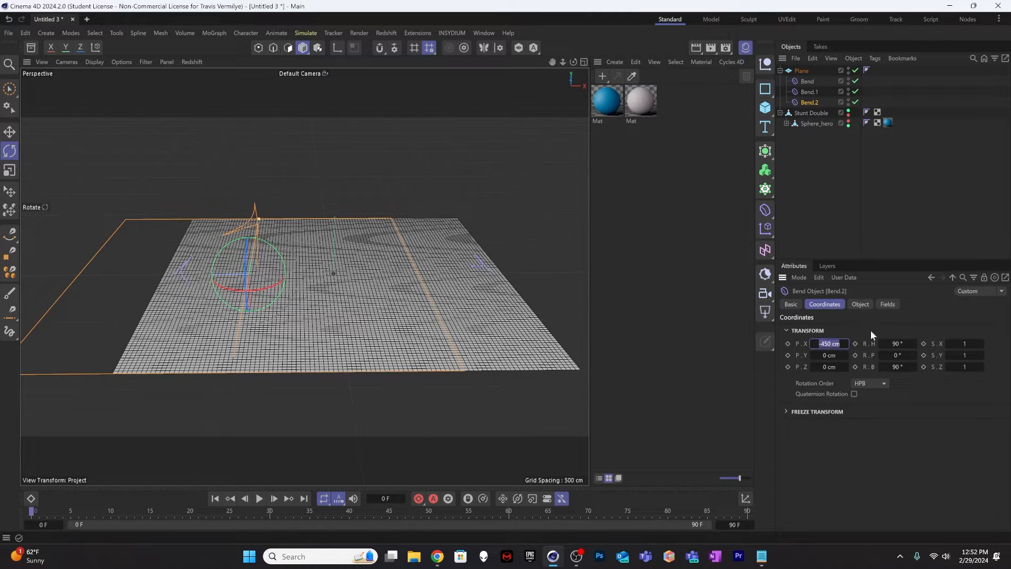
pyautogui.write('0')
pyautogui.press('Return')
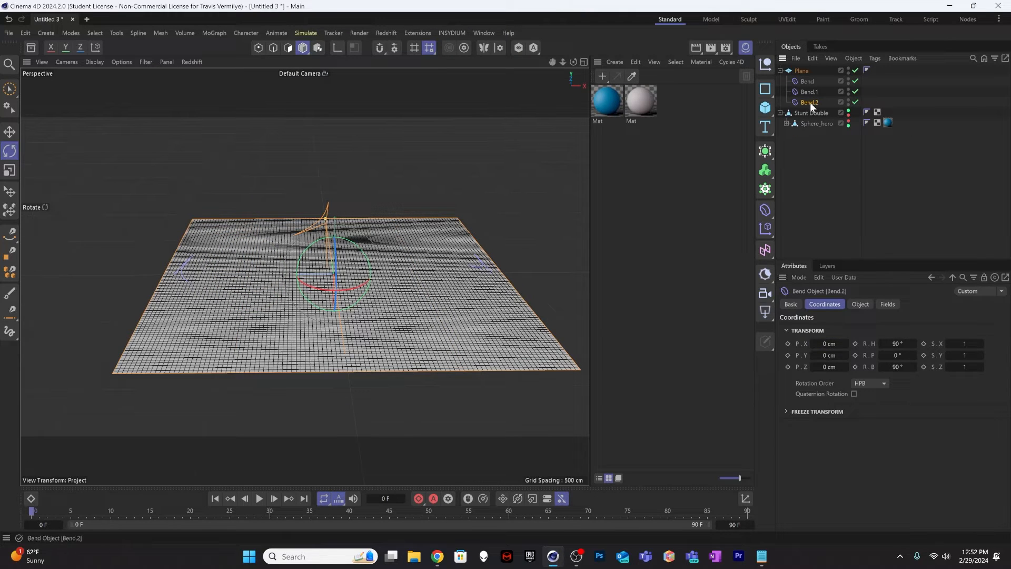
# Step: Try a strength of 27° on the third Bend deformer and undo the change
pyautogui.click(861, 305)
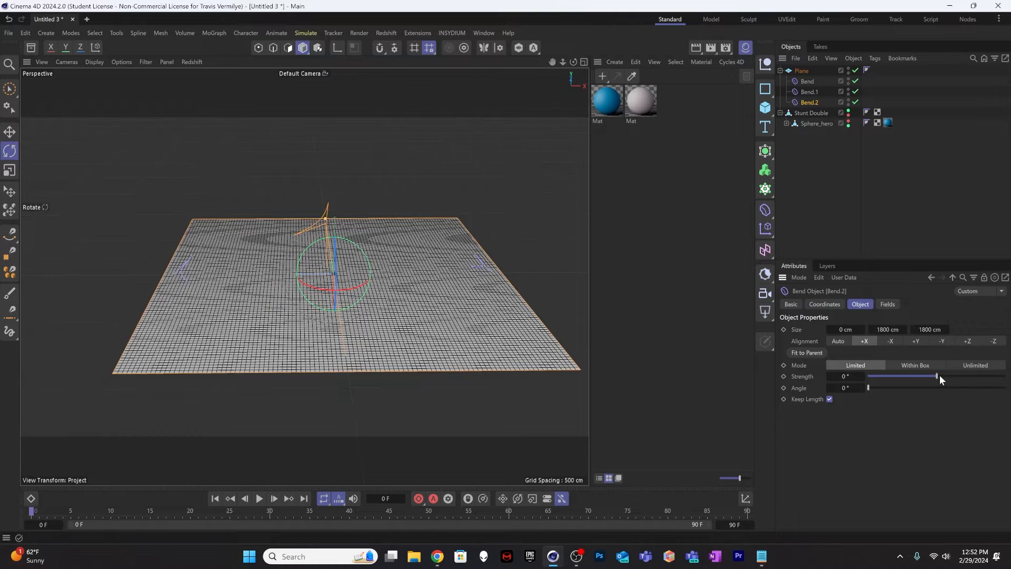
pyautogui.moveTo(939, 375); pyautogui.dragTo(942, 375)
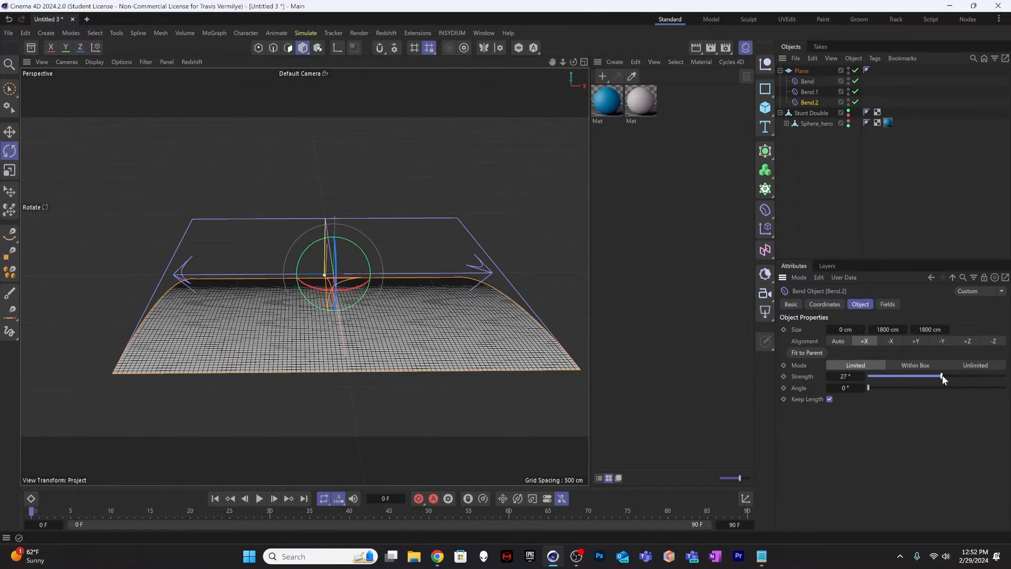
pyautogui.hotkey('ctrl', 'z')
# Step: Switch the viewport display to Gouraud shading without wireframe lines
pyautogui.keyDown('alt'); pyautogui.moveTo(379, 310); pyautogui.dragTo(346, 282); pyautogui.keyUp('alt')
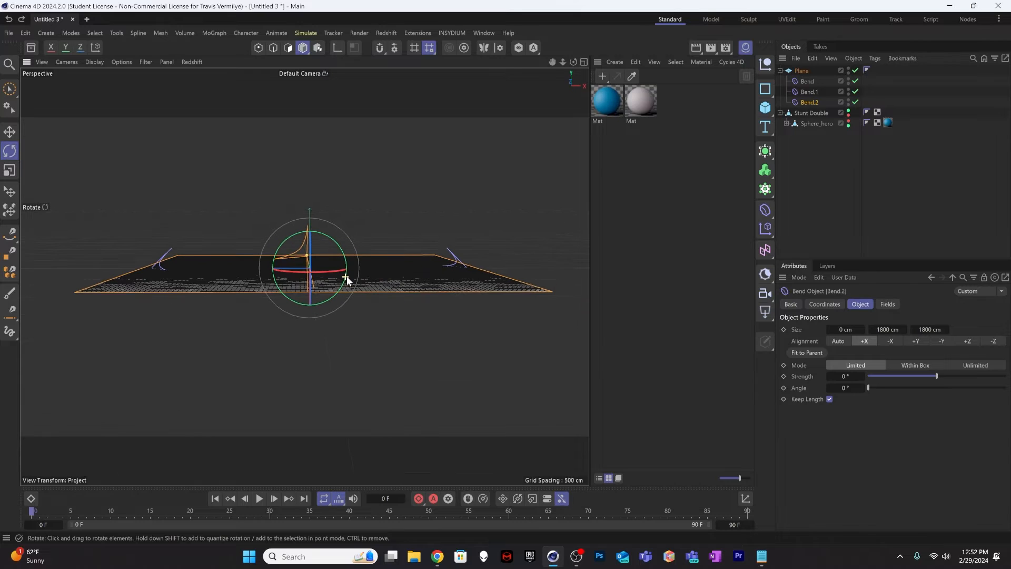
pyautogui.press('n')
pyautogui.press('a')
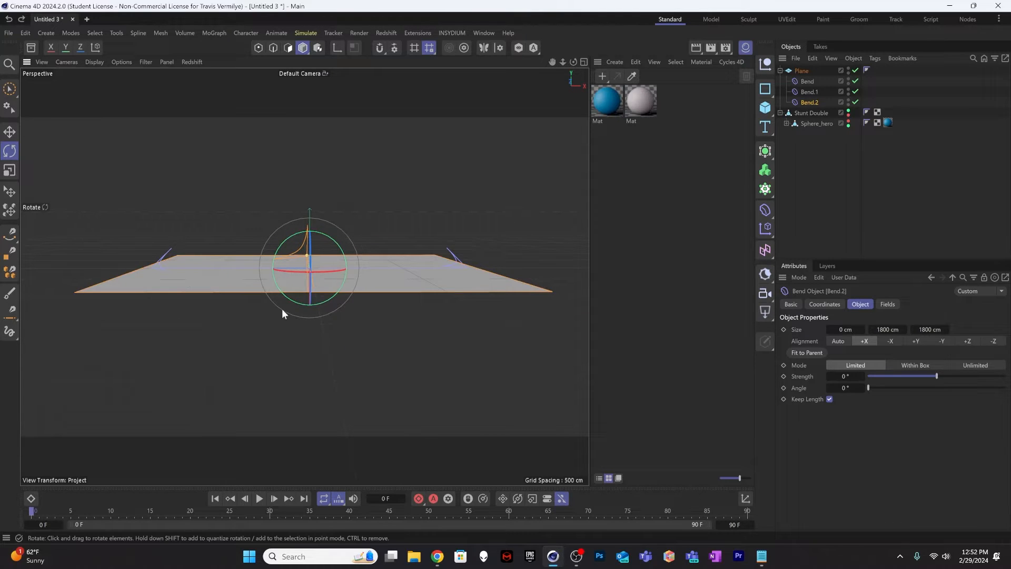
pyautogui.keyDown('alt'); pyautogui.moveTo(282, 309); pyautogui.dragTo(308, 301); pyautogui.keyUp('alt')
pyautogui.keyDown('alt'); pyautogui.moveTo(503, 246); pyautogui.dragTo(437, 243); pyautogui.keyUp('alt')
# Step: Increase the strength of Bend and Bend.1 together to curve both halves of the plane downward
pyautogui.click(811, 153)
pyautogui.click(810, 92)
pyautogui.keyDown('ctrl'); pyautogui.click(810, 83); pyautogui.keyUp('ctrl')
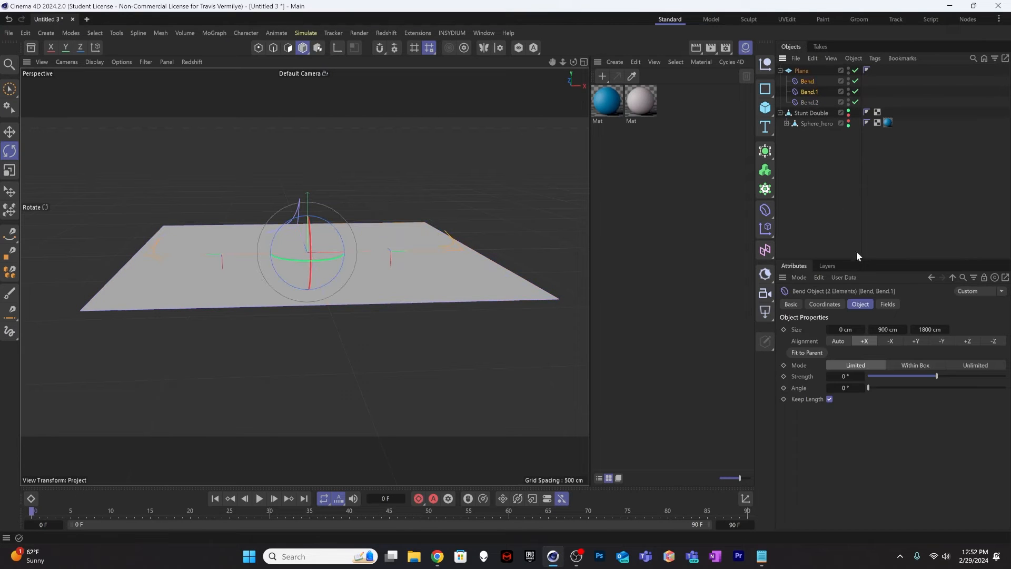
pyautogui.moveTo(935, 374); pyautogui.dragTo(944, 373)
# Step: Set the third Bend deformer's strength to 49° to curve the plane along its other direction
pyautogui.click(809, 102)
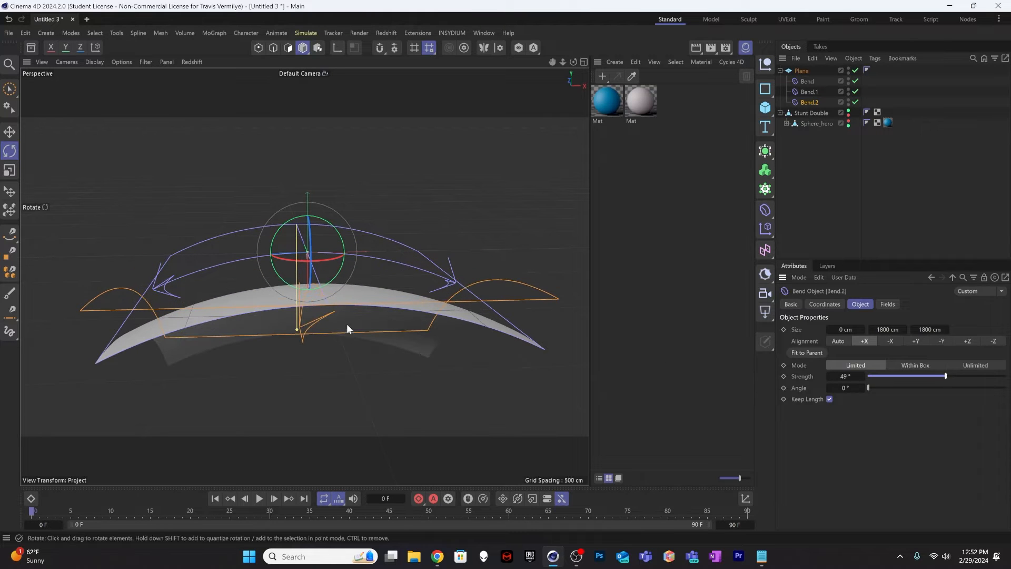
pyautogui.keyDown('alt'); pyautogui.moveTo(346, 324); pyautogui.dragTo(345, 300); pyautogui.keyUp('alt')
pyautogui.keyDown('alt'); pyautogui.moveTo(345, 297); pyautogui.dragTo(379, 240, button='right'); pyautogui.keyUp('alt')
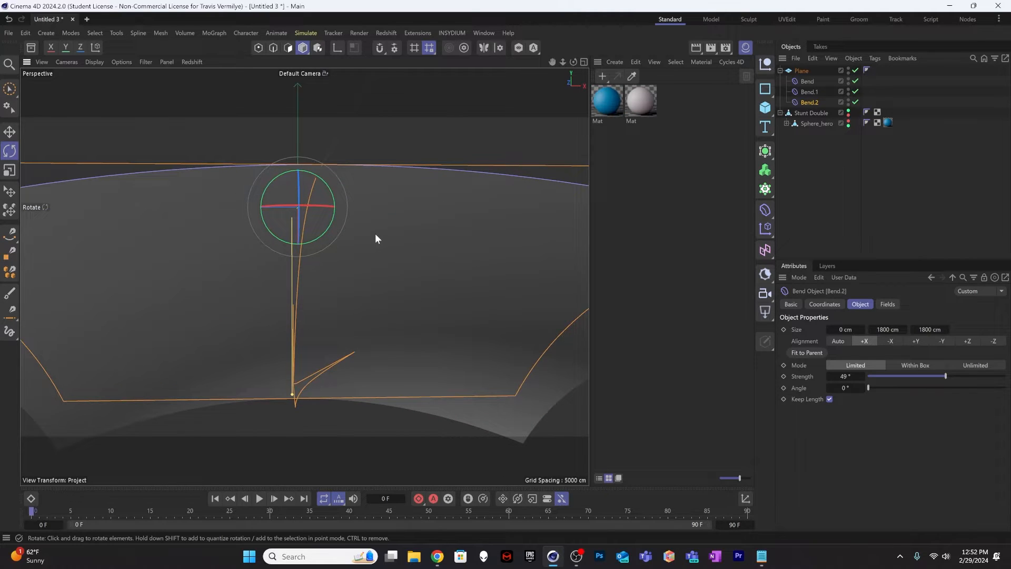
pyautogui.keyDown('alt'); pyautogui.moveTo(375, 233); pyautogui.dragTo(391, 263, button='middle'); pyautogui.keyUp('alt')
pyautogui.keyDown('alt'); pyautogui.moveTo(342, 292); pyautogui.dragTo(377, 260, button='right'); pyautogui.keyUp('alt')
pyautogui.keyDown('alt'); pyautogui.moveTo(377, 260); pyautogui.dragTo(385, 285, button='middle'); pyautogui.keyUp('alt')
pyautogui.keyDown('alt'); pyautogui.moveTo(358, 173); pyautogui.dragTo(336, 268, button='middle'); pyautogui.keyUp('alt')
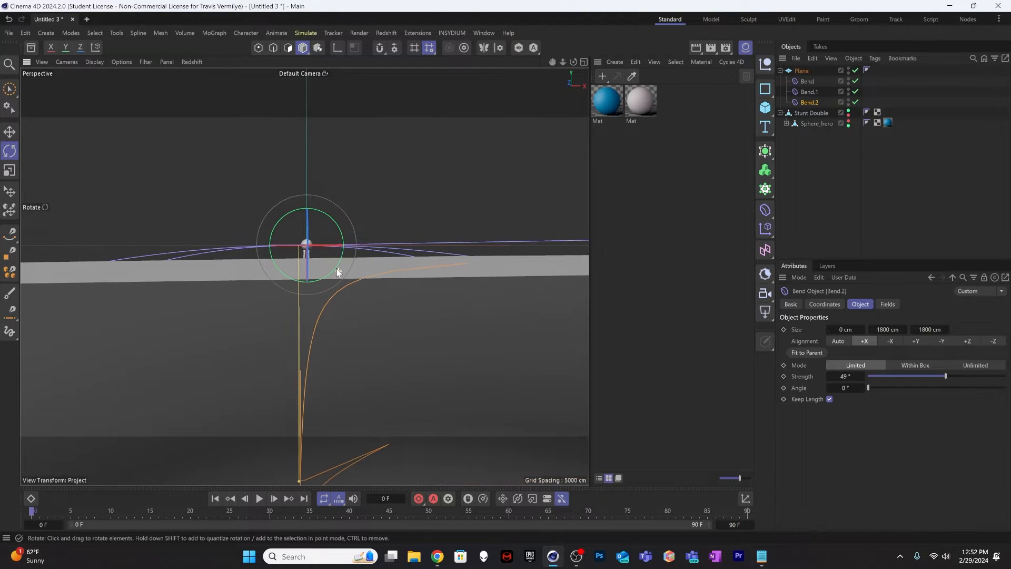
pyautogui.keyDown('alt'); pyautogui.moveTo(336, 267); pyautogui.dragTo(358, 288); pyautogui.keyUp('alt')
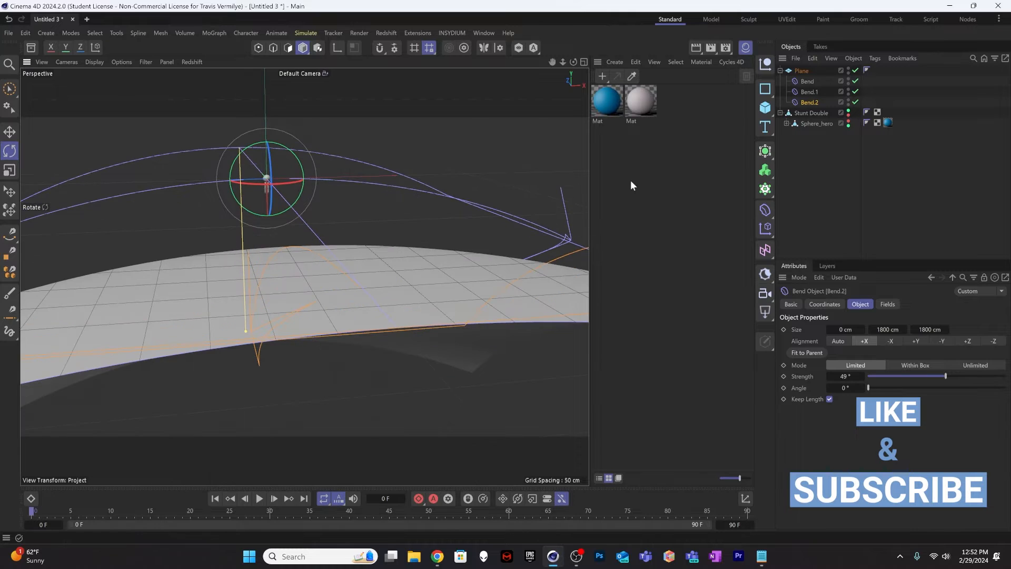
# Step: Save the project as Phospholipid_Cloner.c4d
pyautogui.click(9, 32)
pyautogui.click(49, 131)
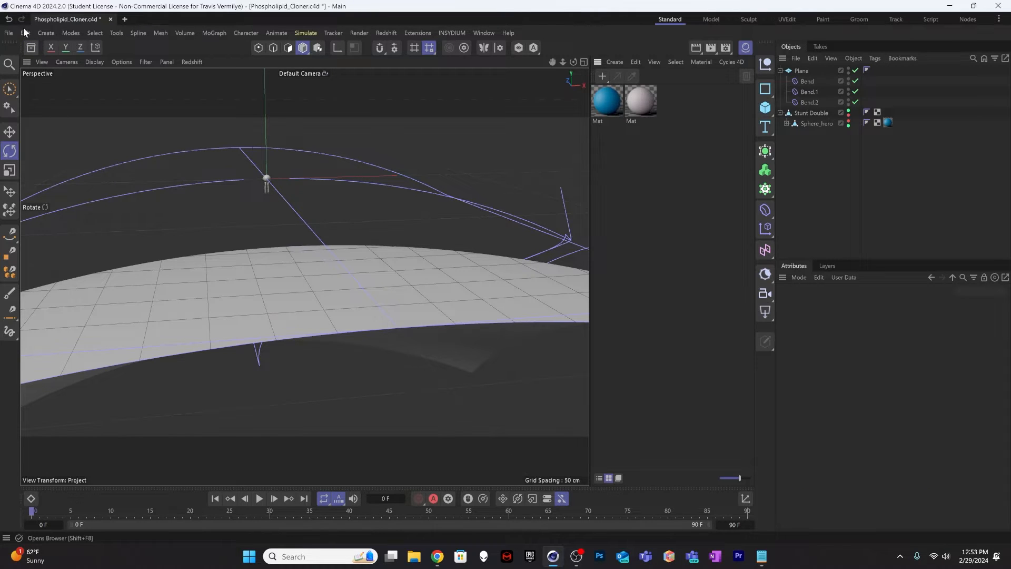
# Step: Add a Redshift Dome Light and assign the hdr-light-studio_18.exr HDRI from the asset library as its texture
pyautogui.click(31, 47)
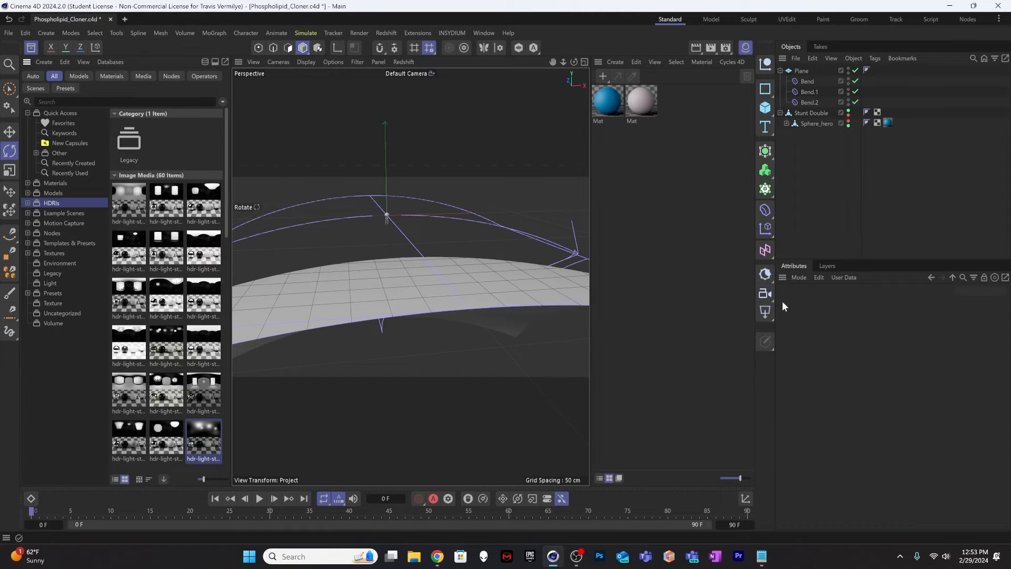
pyautogui.click(766, 312)
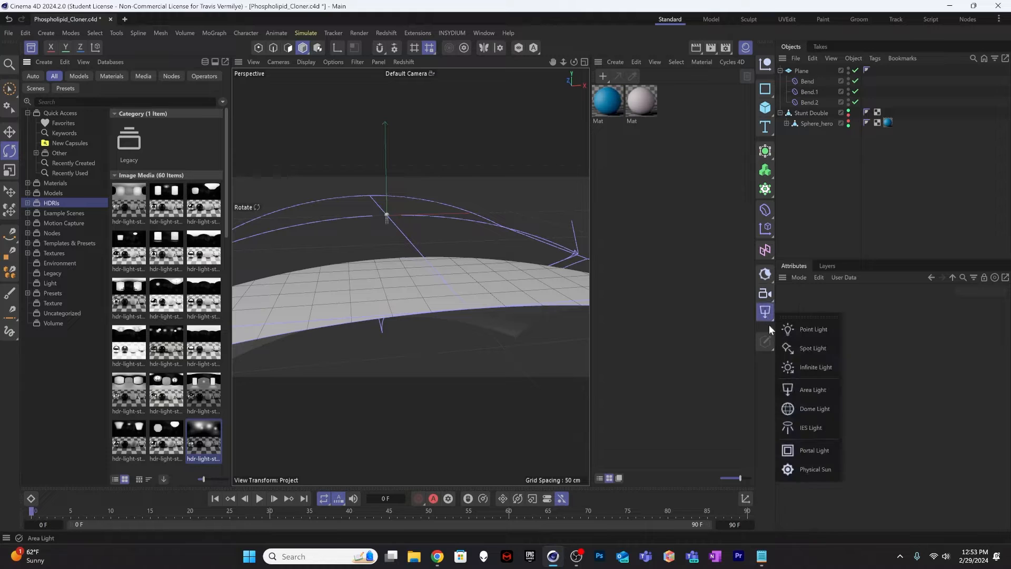
pyautogui.click(814, 410)
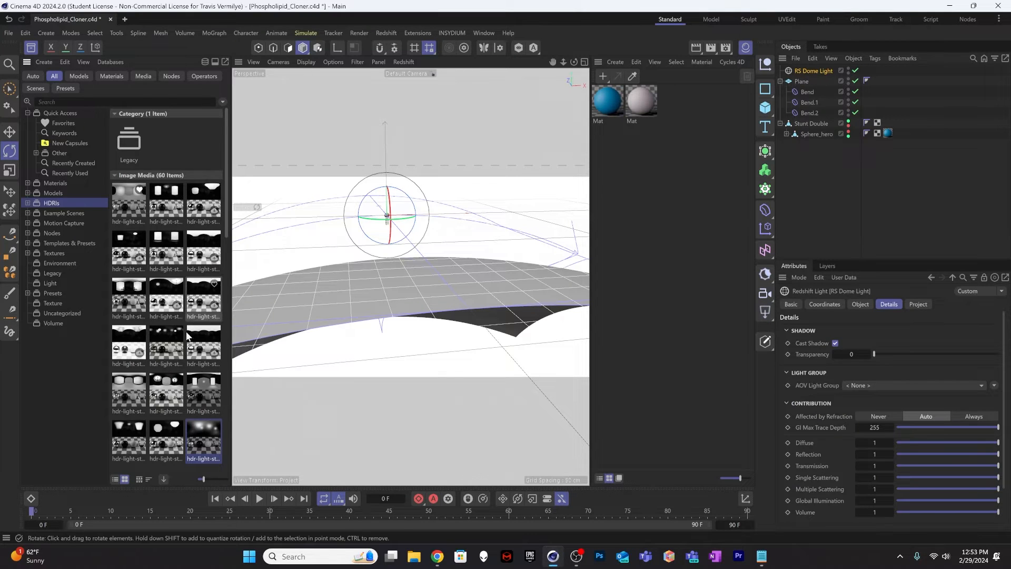
pyautogui.moveTo(203, 427); pyautogui.dragTo(880, 420)
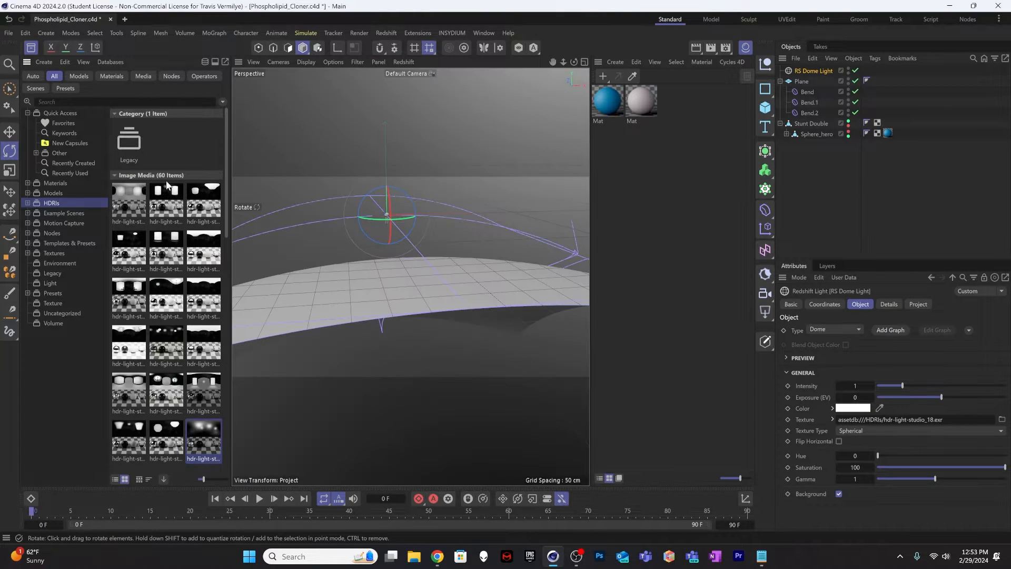
pyautogui.click(32, 47)
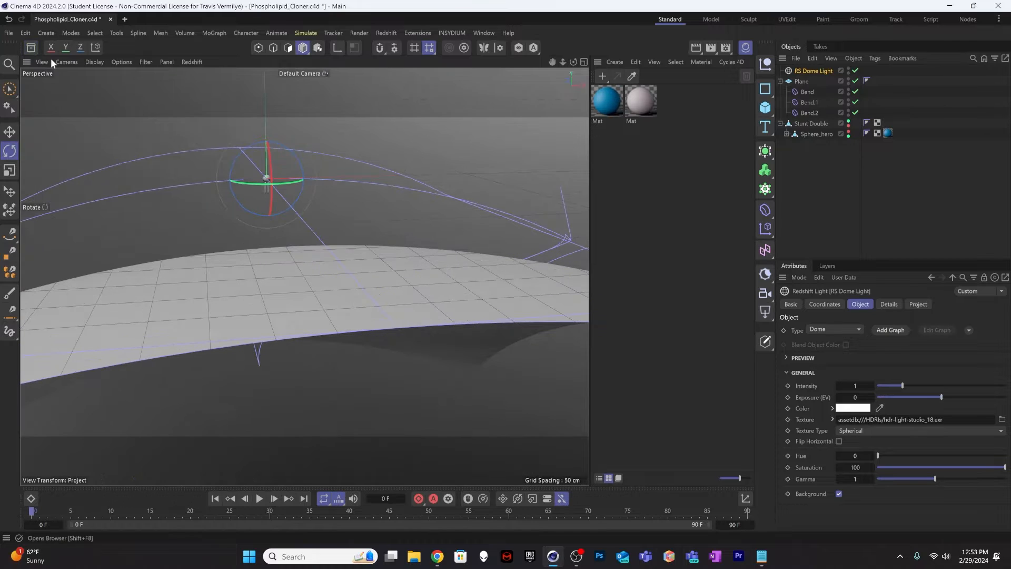
# Step: Deselect the dome light and hide the Material Manager to enlarge the viewport
pyautogui.click(841, 181)
pyautogui.click(746, 48)
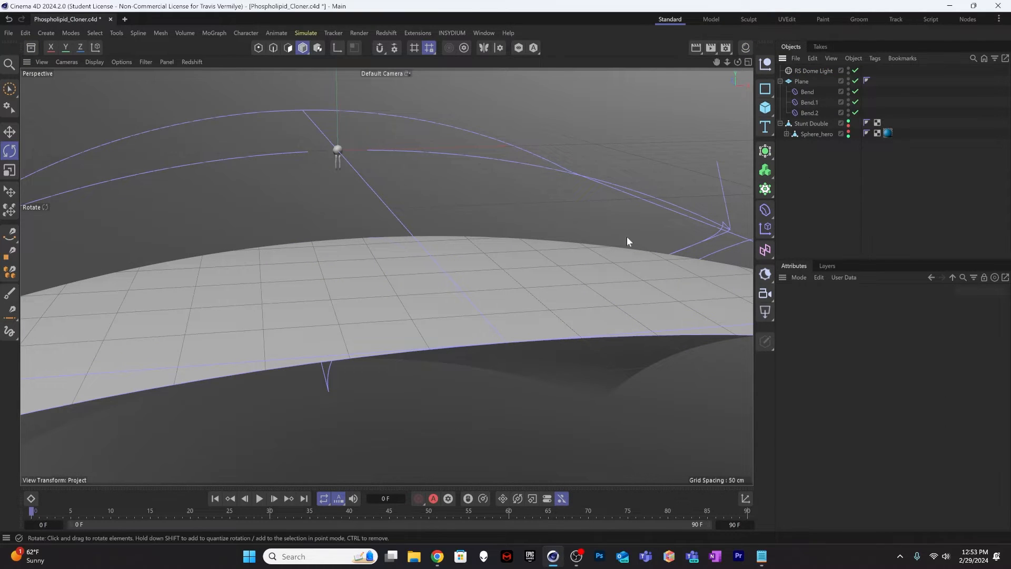
pyautogui.keyDown('alt'); pyautogui.moveTo(475, 268); pyautogui.dragTo(418, 296); pyautogui.keyUp('alt')
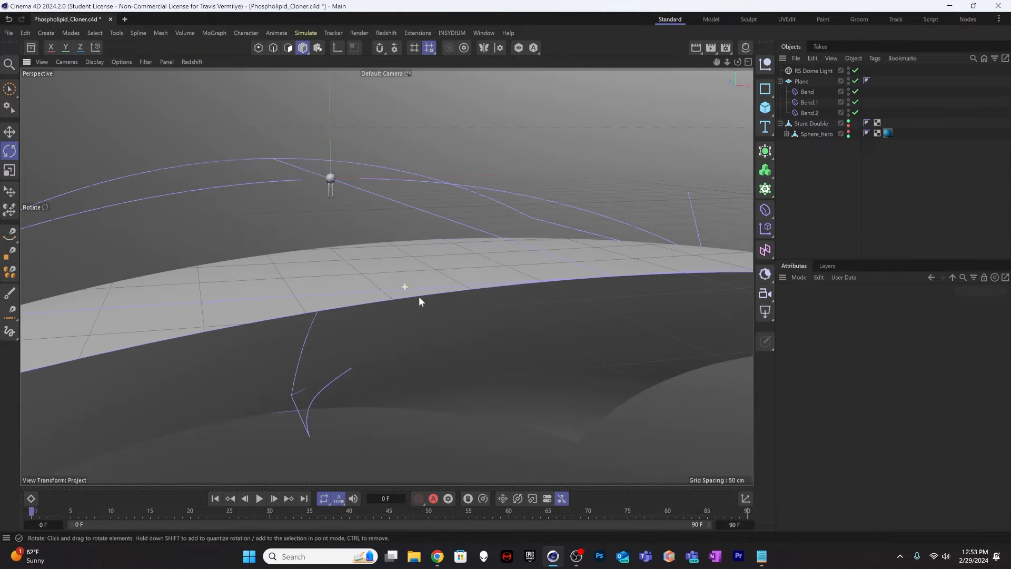
# Step: Add a MoGraph Cloner object and rename it Top Cloner
pyautogui.click(772, 151)
pyautogui.click(770, 187)
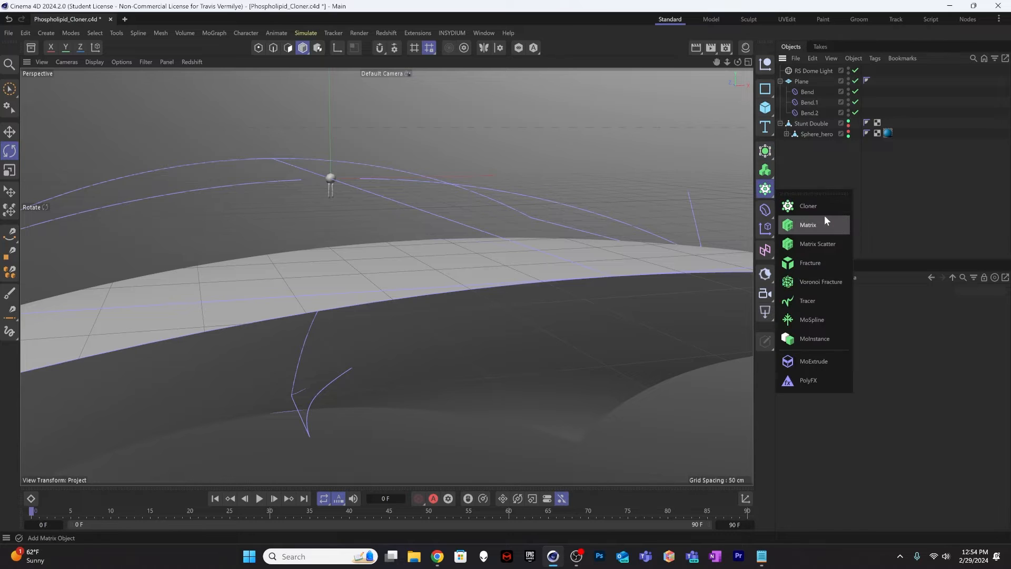
pyautogui.click(824, 205)
pyautogui.doubleClick(809, 72)
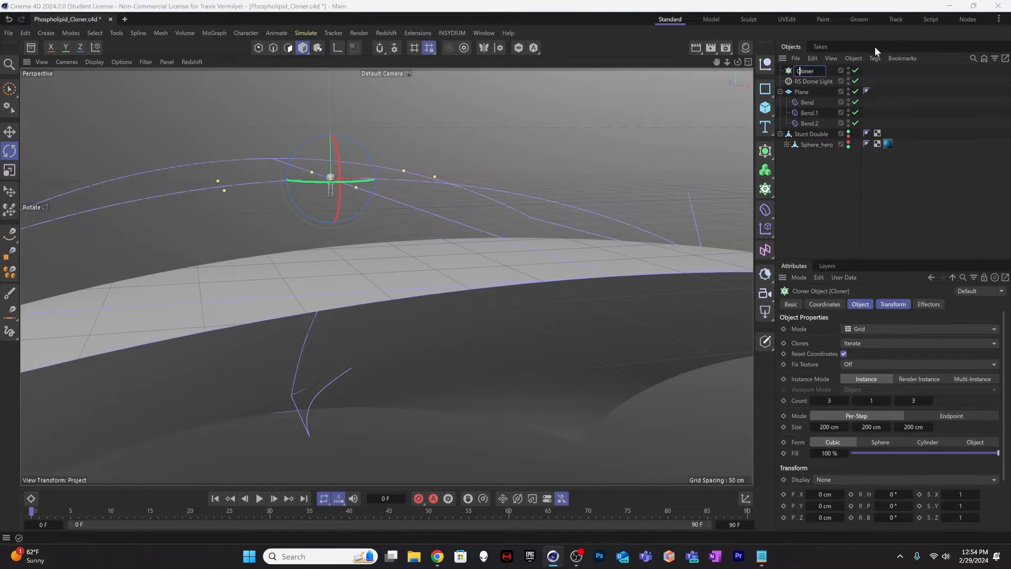
pyautogui.write('Top')
pyautogui.click(827, 233)
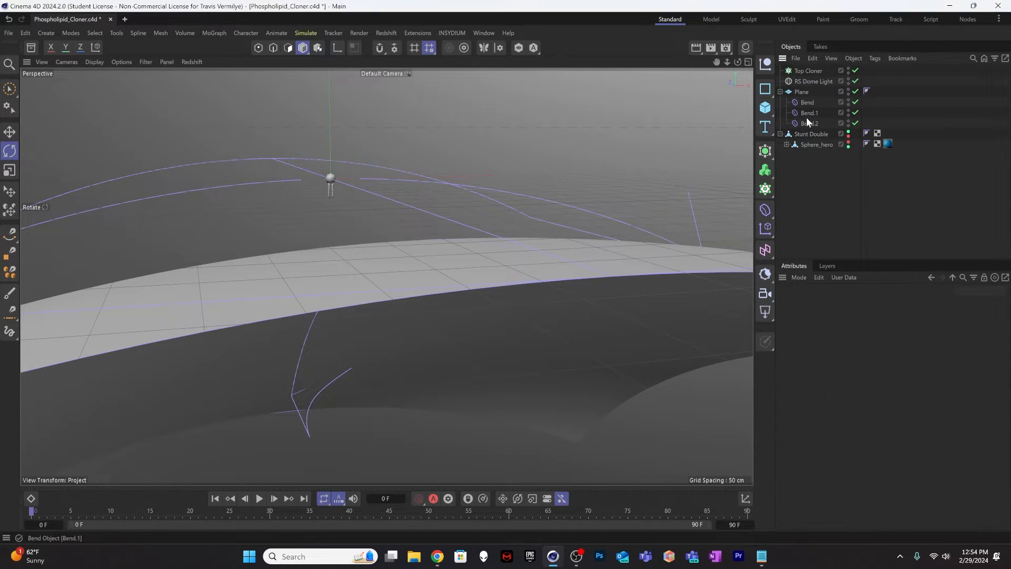
# Step: Set Top Cloner to Object mode with the Plane as its target object, and make Stunt Double its child
pyautogui.click(811, 70)
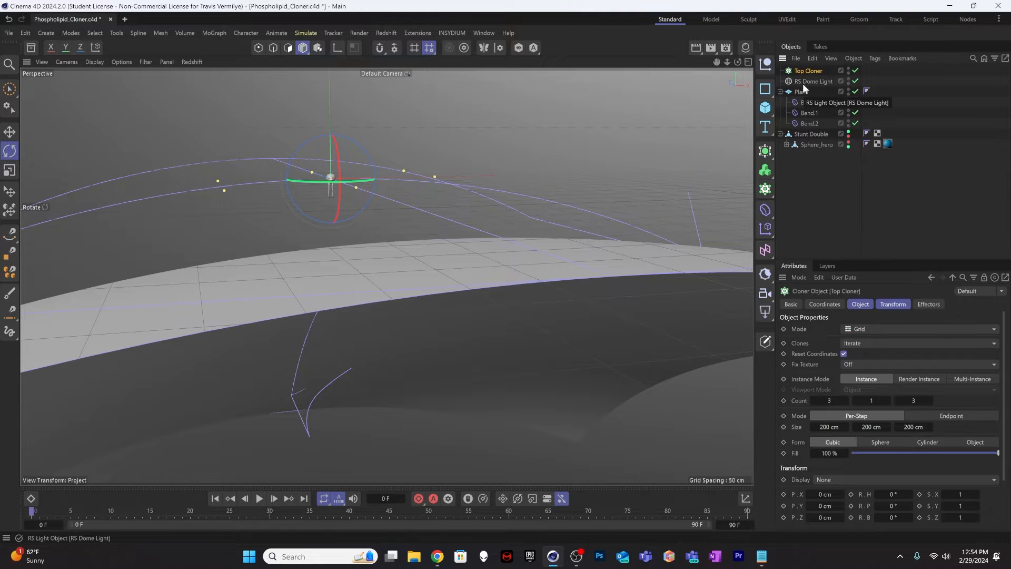
pyautogui.click(883, 329)
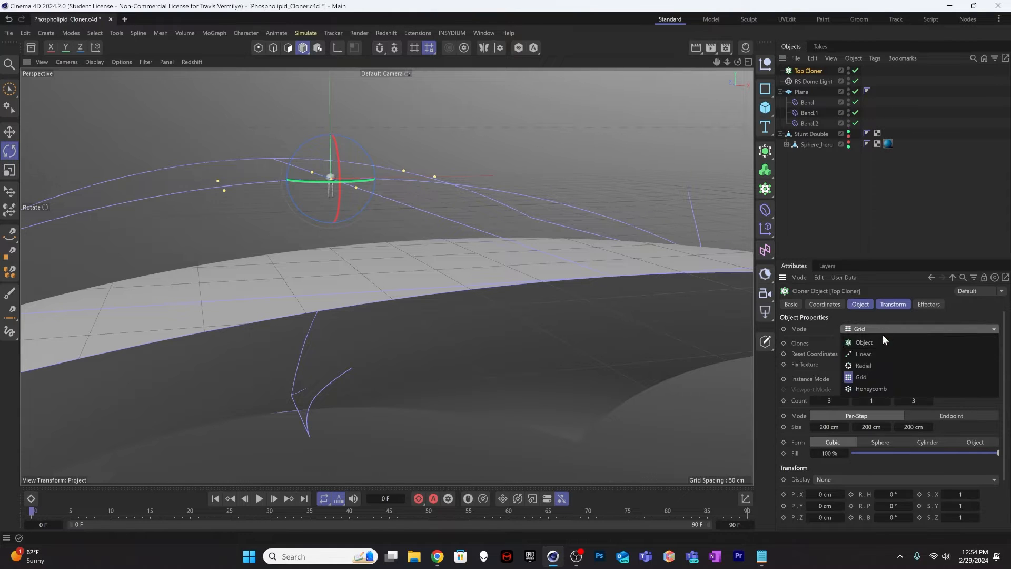
pyautogui.click(880, 343)
pyautogui.moveTo(797, 90); pyautogui.dragTo(900, 404)
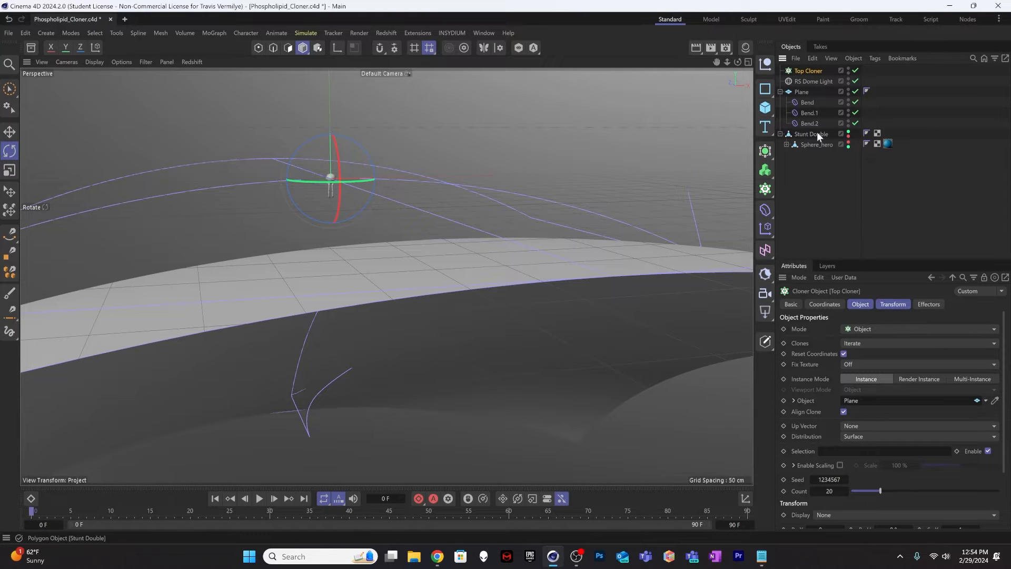
pyautogui.moveTo(818, 135); pyautogui.dragTo(815, 73)
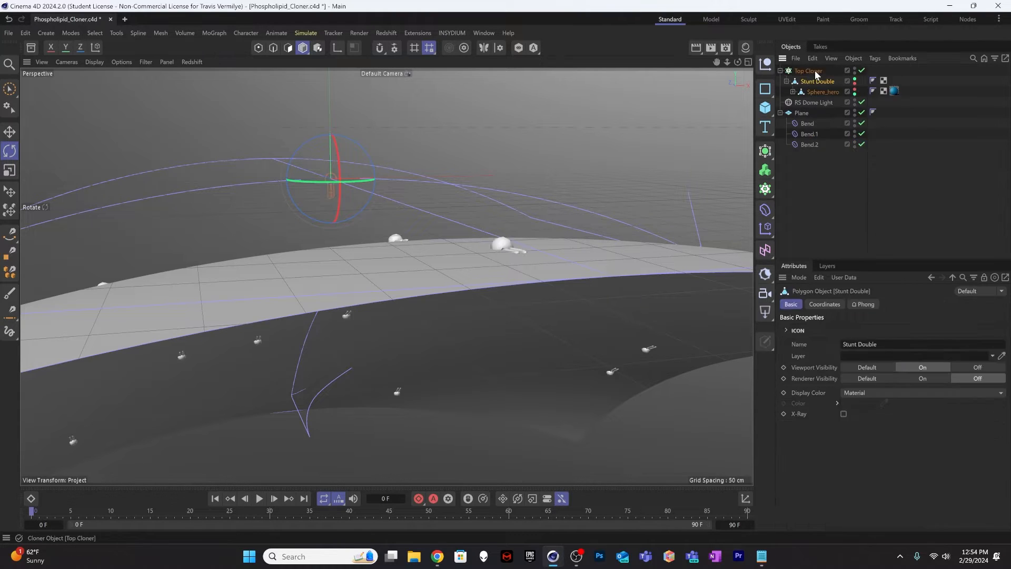
# Step: Set the Top Cloner's clone pitch rotation to -90° so the phospholipids stand upright on the plane
pyautogui.click(815, 72)
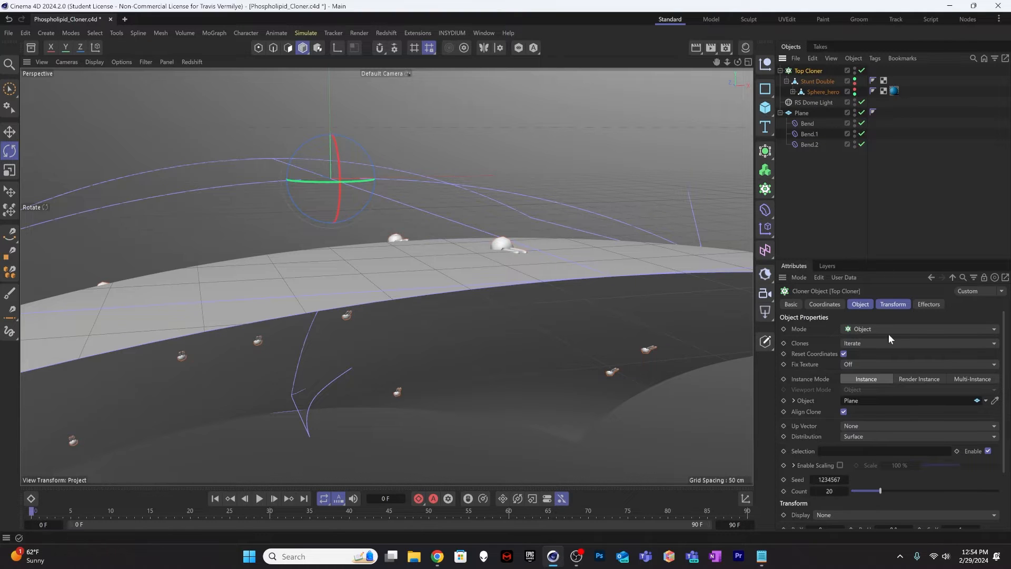
pyautogui.click(894, 303)
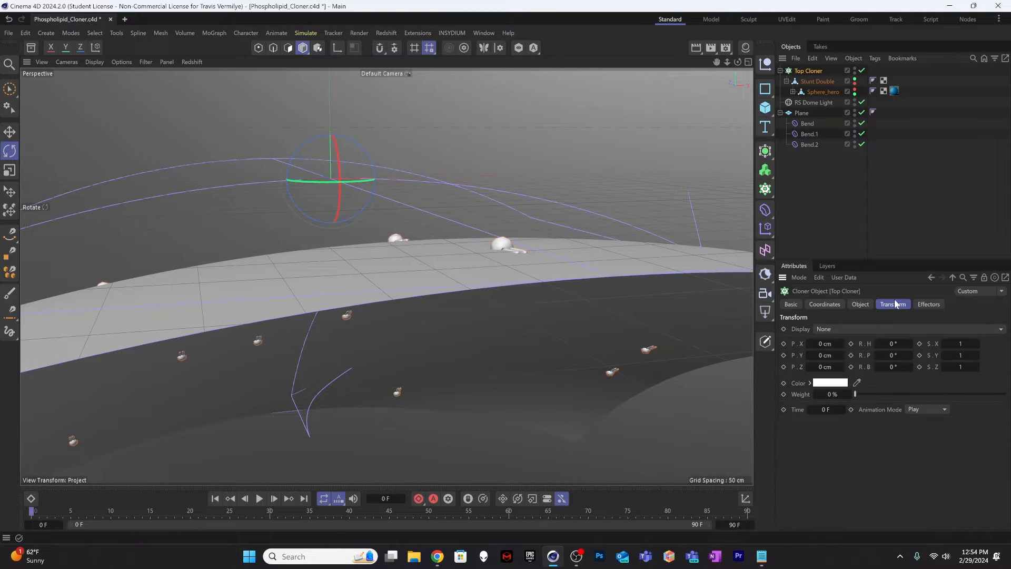
pyautogui.click(896, 355)
pyautogui.press('BackSpace')
pyautogui.write('-90')
pyautogui.press('Return')
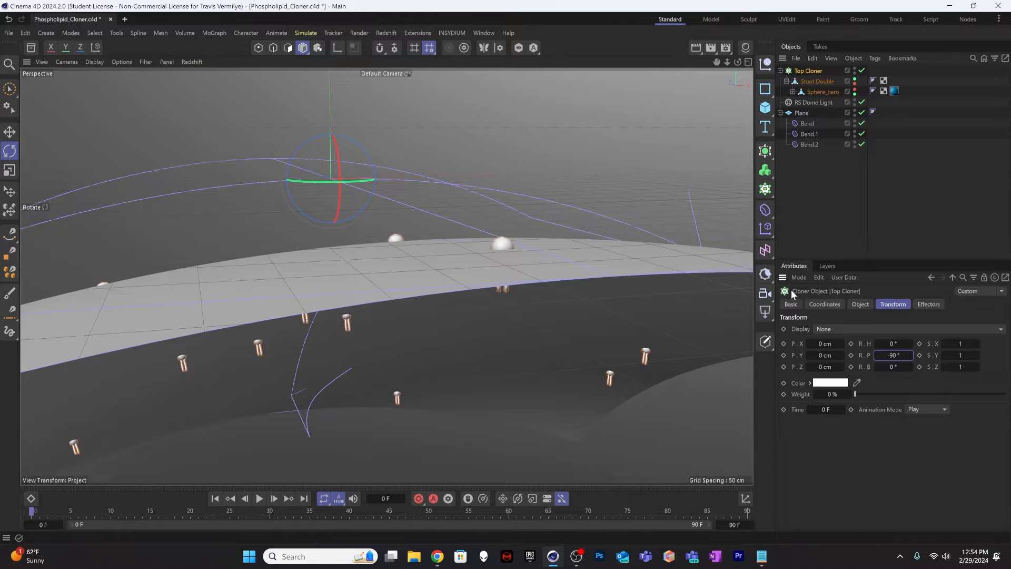
# Step: Offset the Top Cloner's clones by 38 cm in Z to raise the phospholipids above the plane
pyautogui.moveTo(818, 367); pyautogui.dragTo(839, 367)
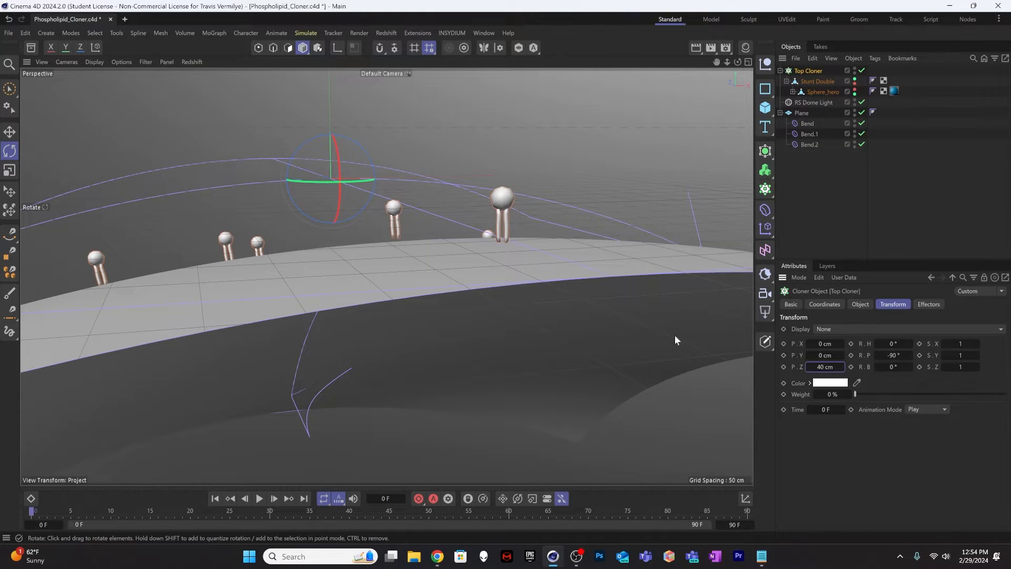
pyautogui.click(841, 368)
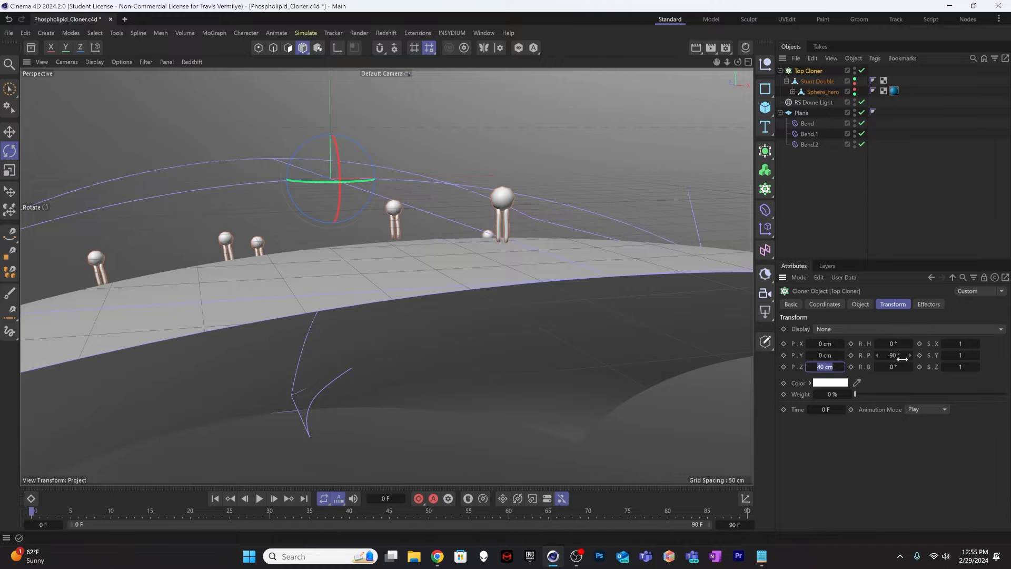
pyautogui.write('38')
pyautogui.press('Return')
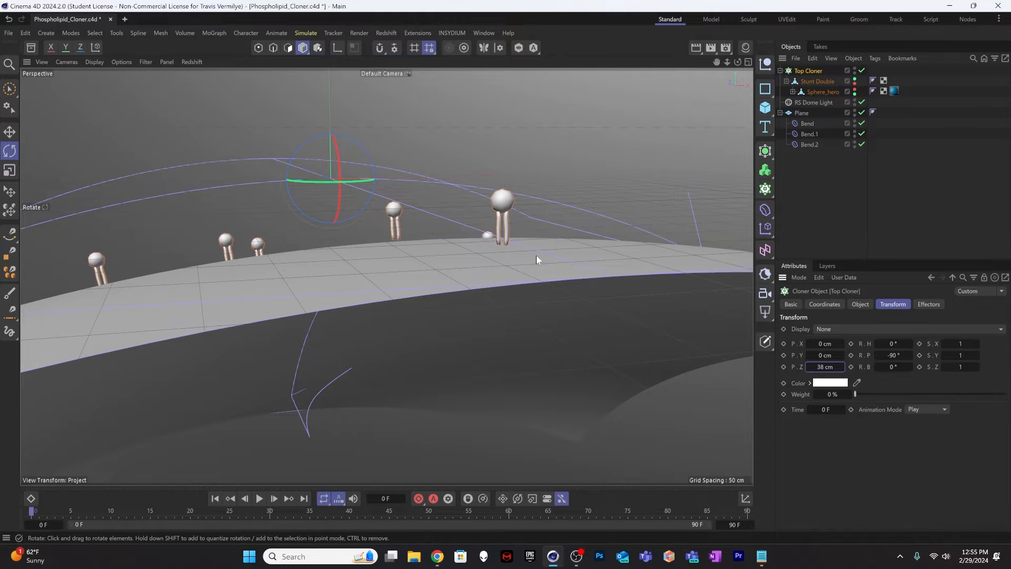
# Step: Change the Top Cloner's distribution to Polygon Center and inspect the cloned phospholipid layer along the plane's edge
pyautogui.keyDown('alt'); pyautogui.moveTo(439, 308); pyautogui.dragTo(393, 304); pyautogui.keyUp('alt')
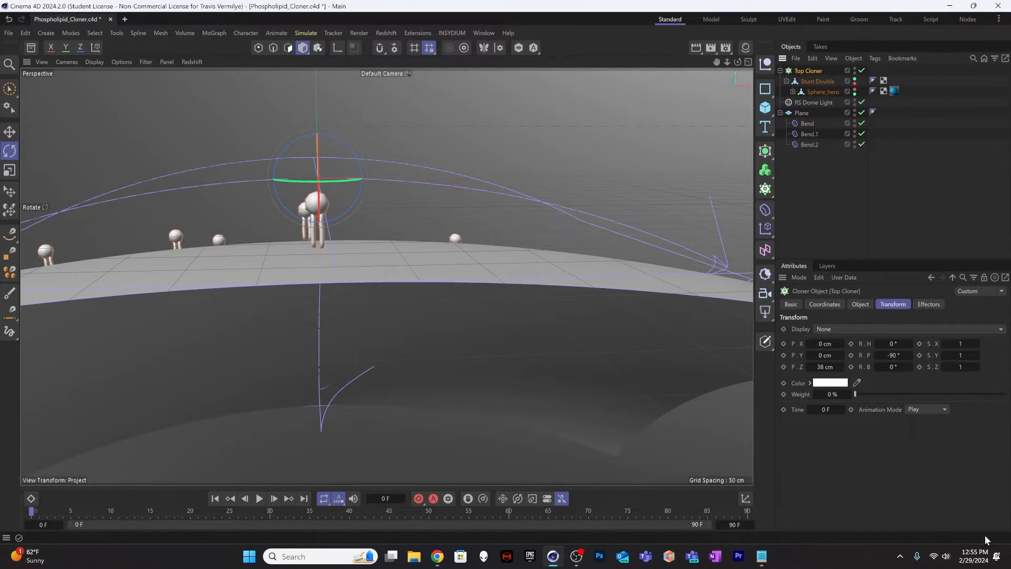
pyautogui.click(861, 303)
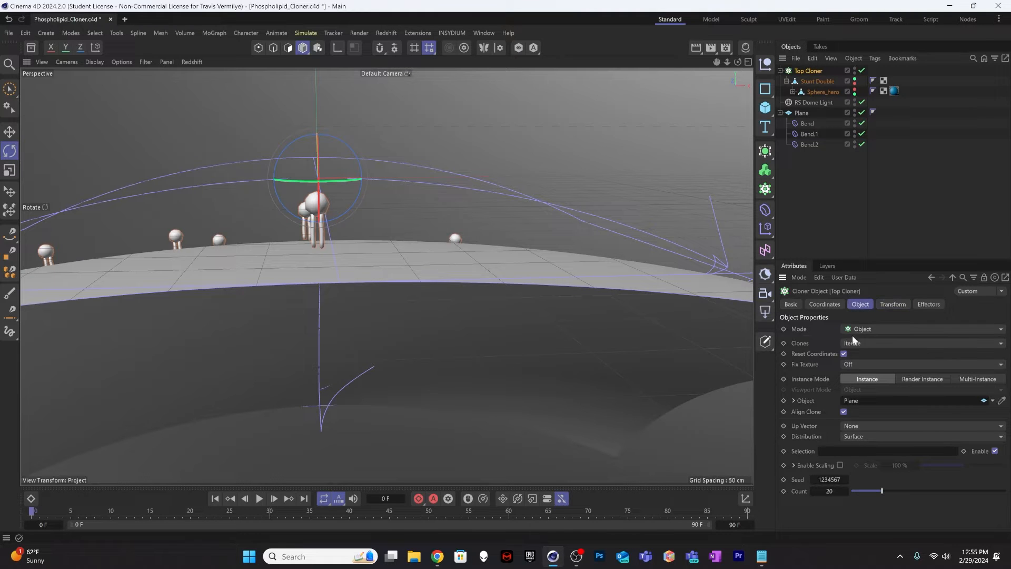
pyautogui.click(861, 434)
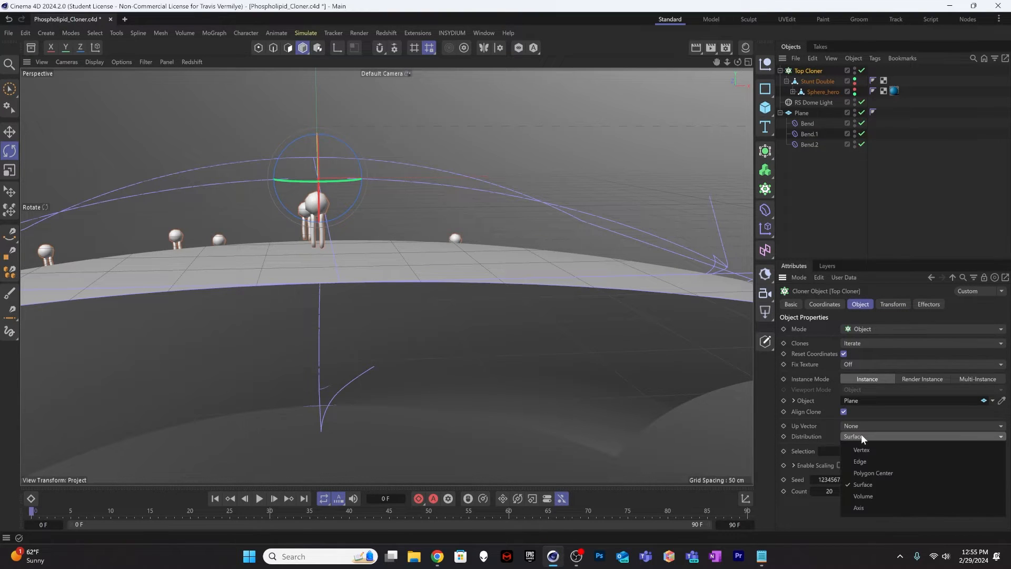
pyautogui.click(874, 483)
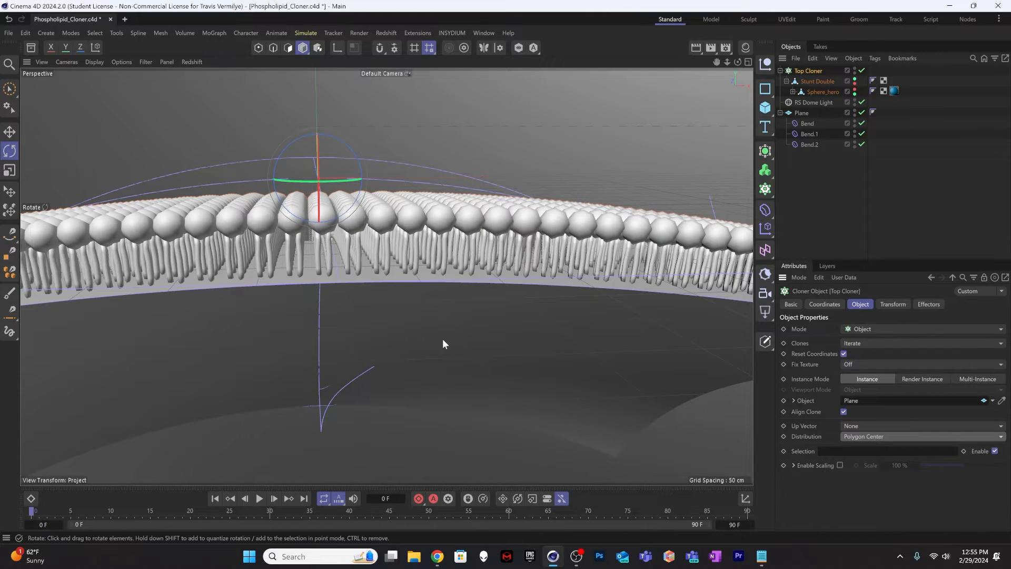
pyautogui.keyDown('alt'); pyautogui.moveTo(395, 308); pyautogui.dragTo(353, 232); pyautogui.keyUp('alt')
pyautogui.keyDown('alt'); pyautogui.moveTo(364, 253); pyautogui.dragTo(397, 237, button='right'); pyautogui.keyUp('alt')
pyautogui.keyDown('alt'); pyautogui.moveTo(398, 237); pyautogui.dragTo(398, 223); pyautogui.keyUp('alt')
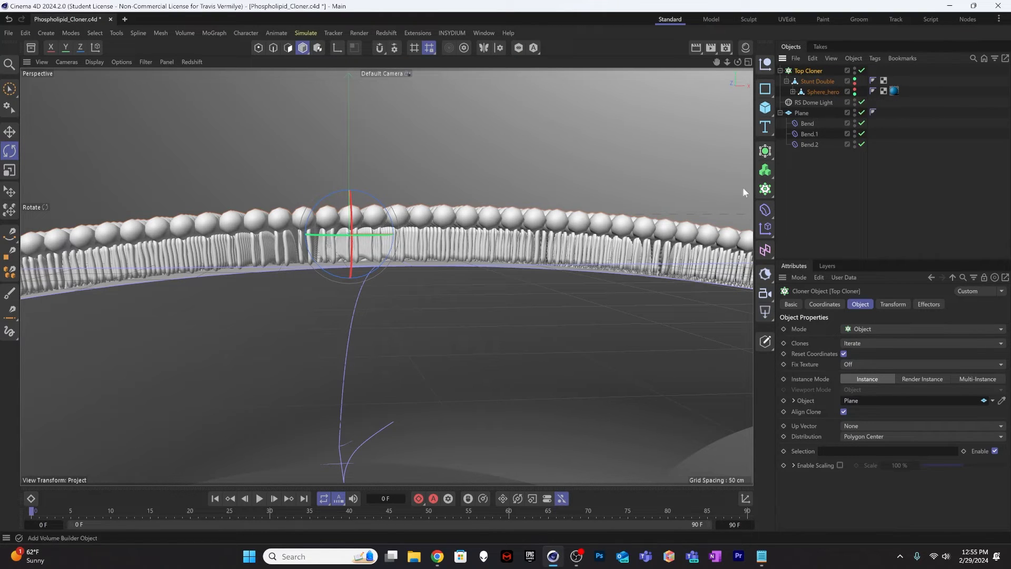
pyautogui.keyDown('alt'); pyautogui.moveTo(346, 247); pyautogui.dragTo(635, 220); pyautogui.keyUp('alt')
pyautogui.click(800, 179)
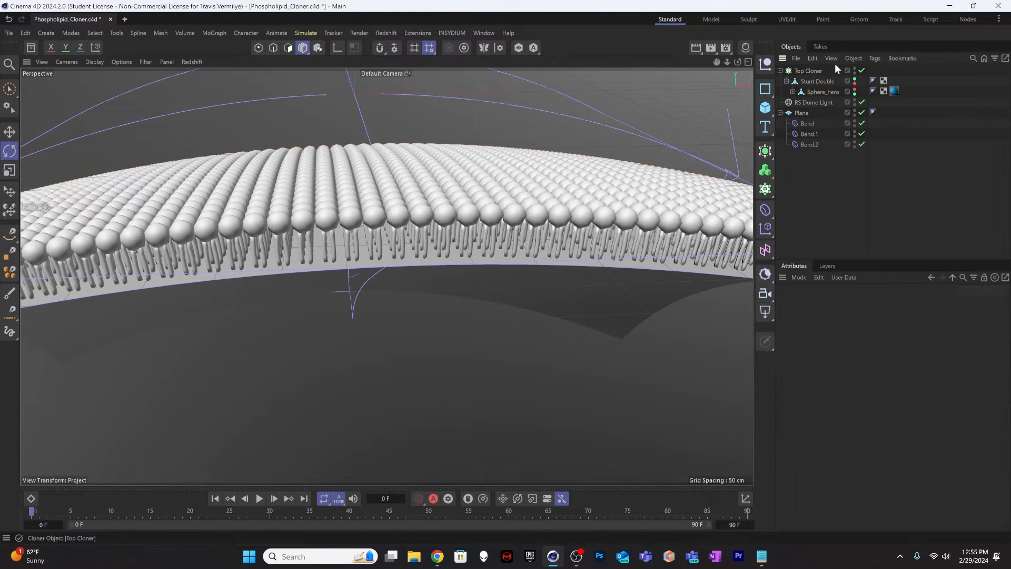
# Step: Add a MoGraph Random effector to the Top Cloner
pyautogui.keyDown('alt'); pyautogui.moveTo(355, 181); pyautogui.dragTo(421, 200); pyautogui.keyUp('alt')
pyautogui.click(801, 72)
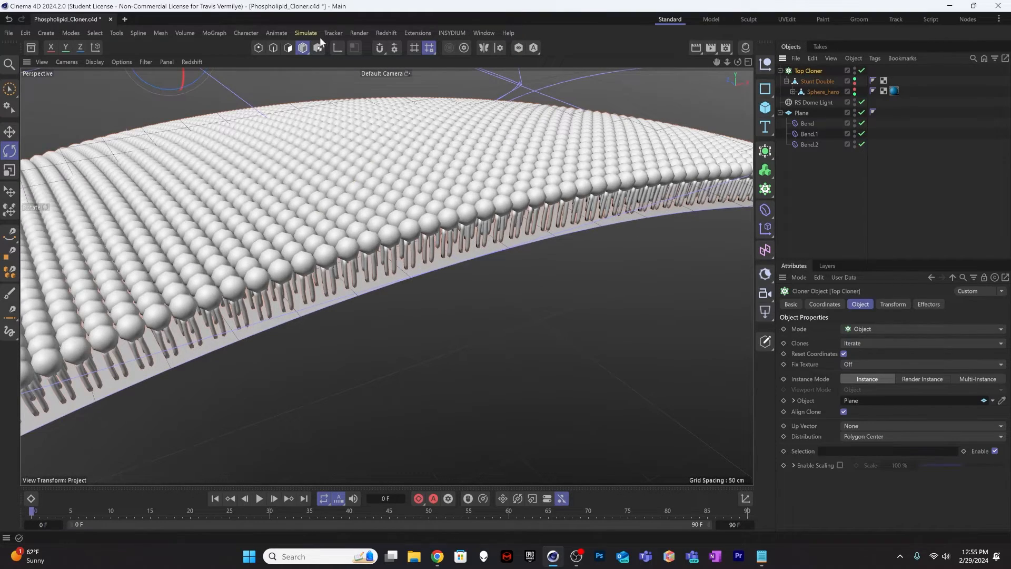
pyautogui.click(209, 33)
pyautogui.moveTo(242, 52)
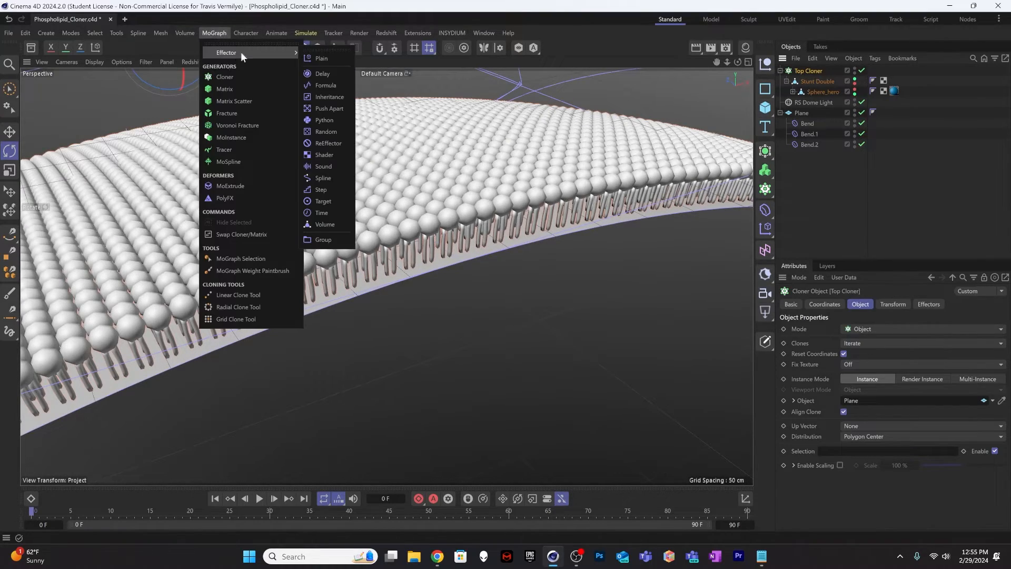
pyautogui.click(336, 131)
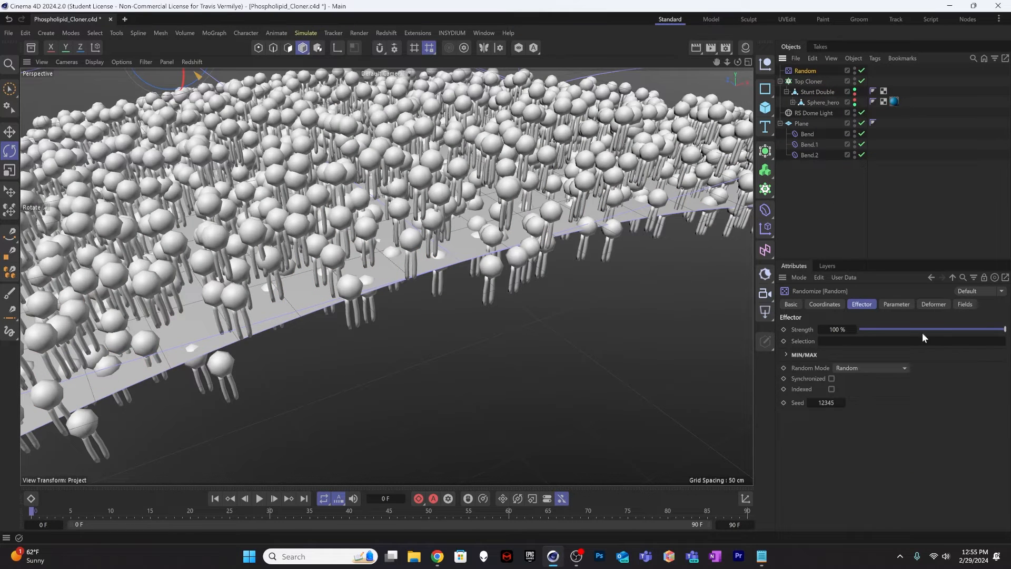
# Step: Set the Random effector's position variation to 3 cm in X, 0 cm in Y and 3 cm in Z
pyautogui.click(896, 304)
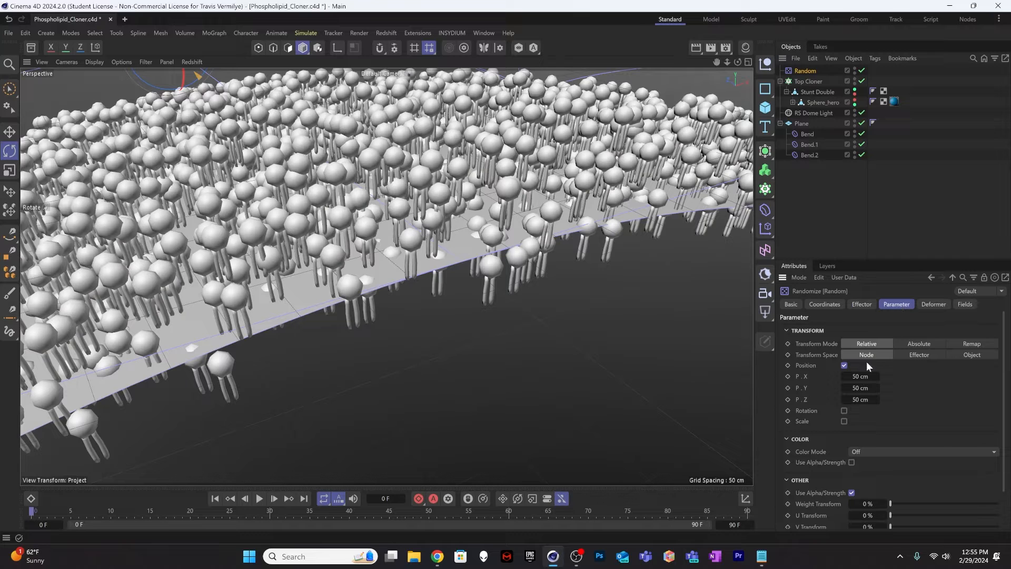
pyautogui.click(860, 376)
pyautogui.write('3')
pyautogui.press('Tab')
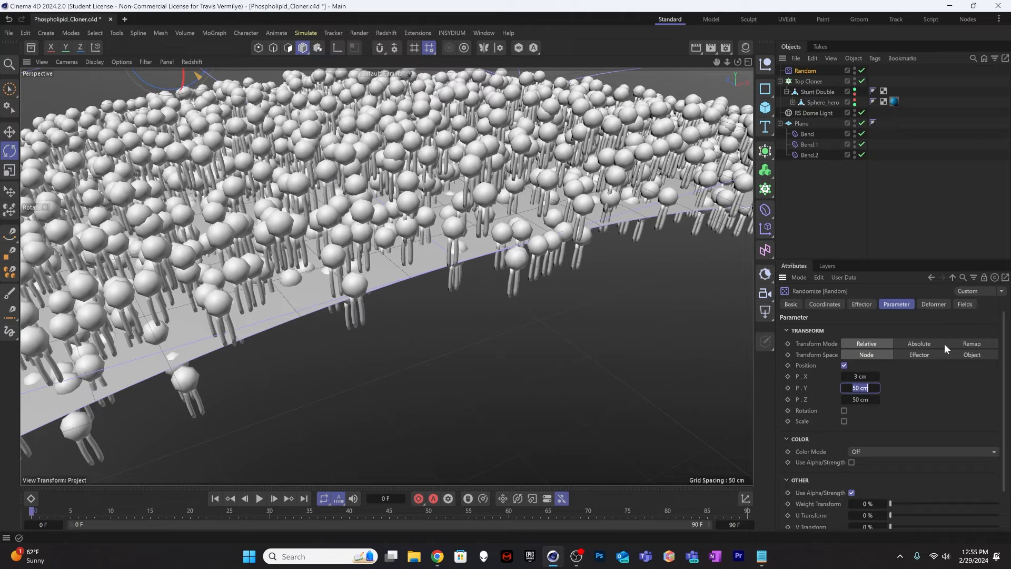
pyautogui.write('0')
pyautogui.press('Tab')
pyautogui.write('3')
pyautogui.press('Tab')
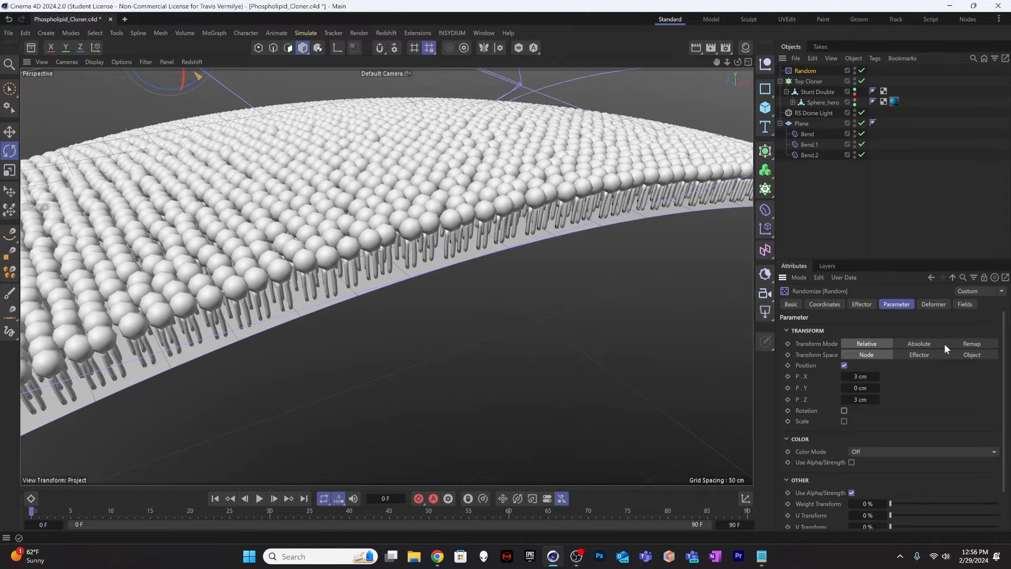
# Step: Increase the Random effector's position variation to 5 cm in X and 6 cm in Z
pyautogui.click(876, 374)
pyautogui.click(877, 376)
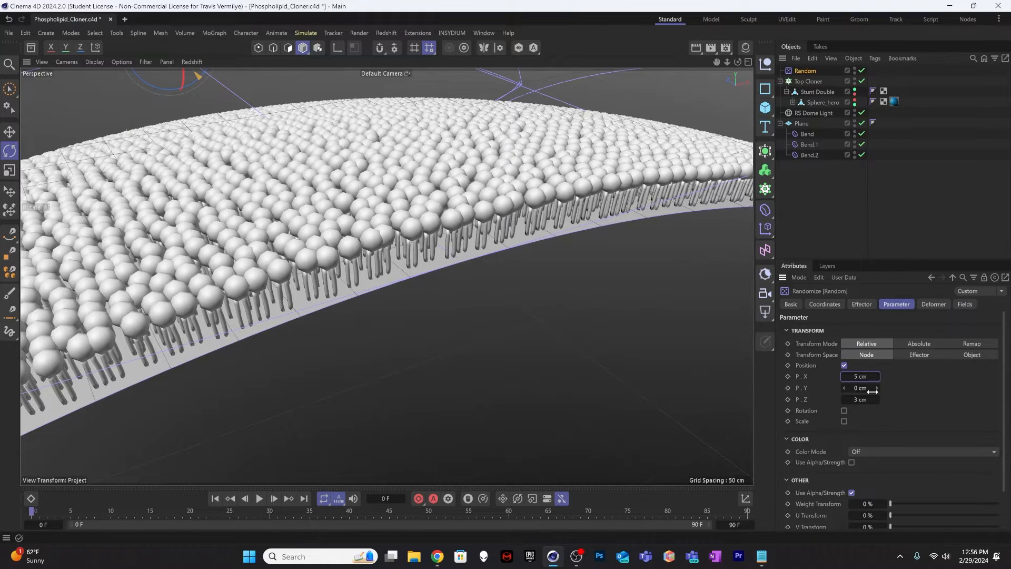
pyautogui.click(875, 400)
pyautogui.click(875, 399)
pyautogui.click(875, 399)
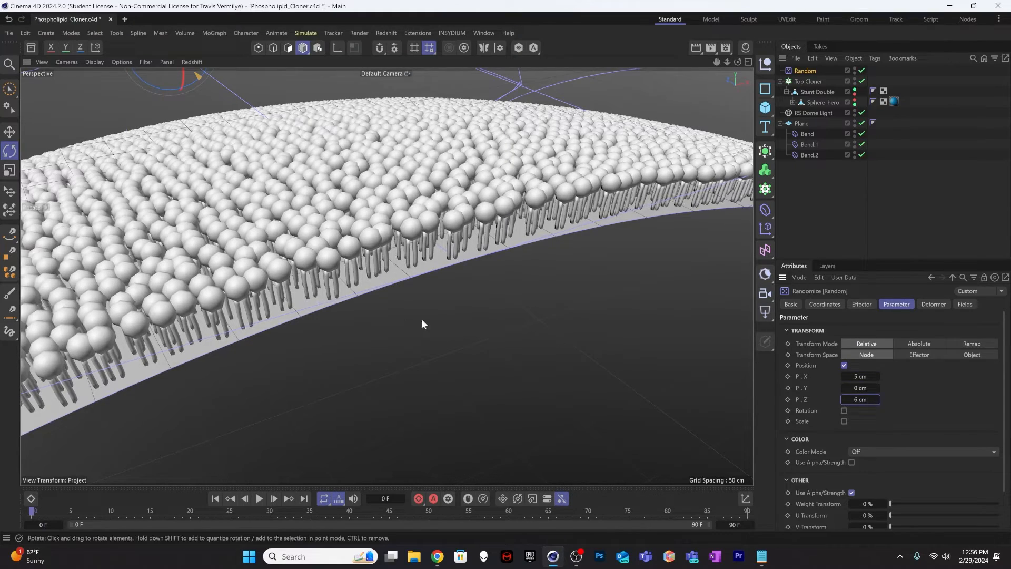
# Step: Enable rotation on the Random effector and set its heading variation to 360°
pyautogui.moveTo(358, 243)
pyautogui.keyDown('alt'); pyautogui.mouseDown()
pyautogui.moveTo(404, 263)
pyautogui.moveTo(445, 256)
pyautogui.mouseUp(); pyautogui.keyUp('alt')
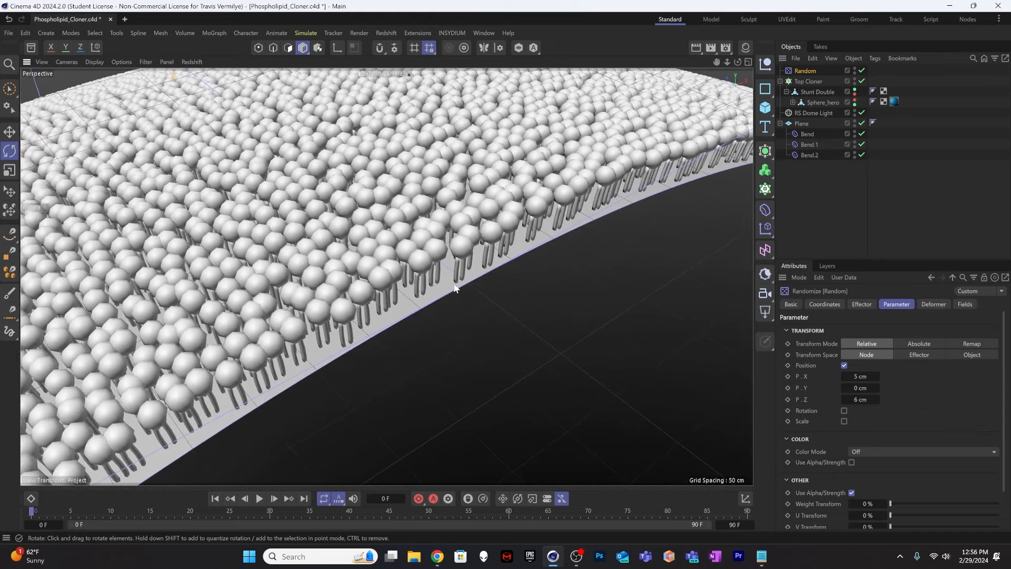
pyautogui.click(845, 411)
pyautogui.click(859, 422)
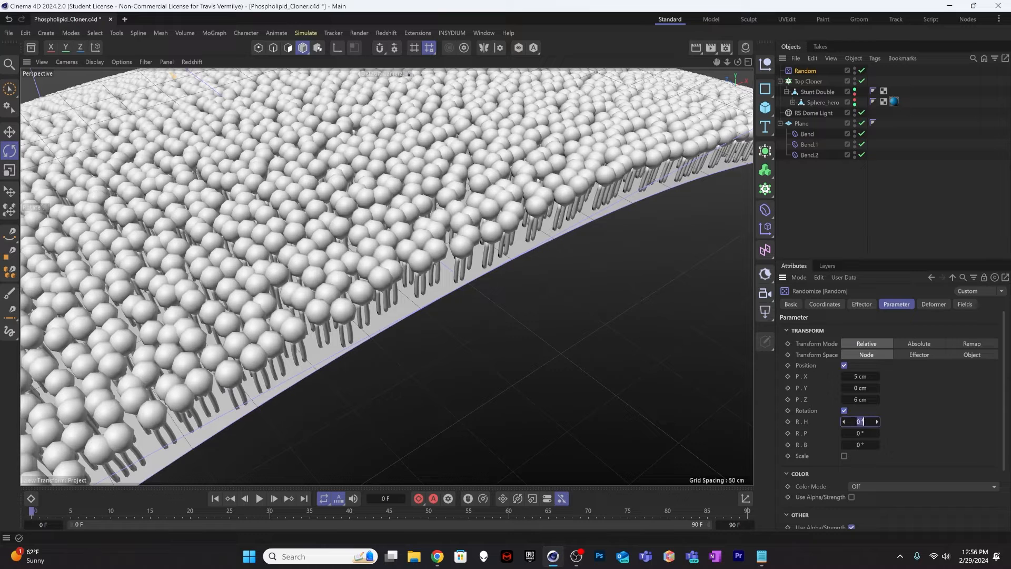
pyautogui.write('360')
pyautogui.press('Return')
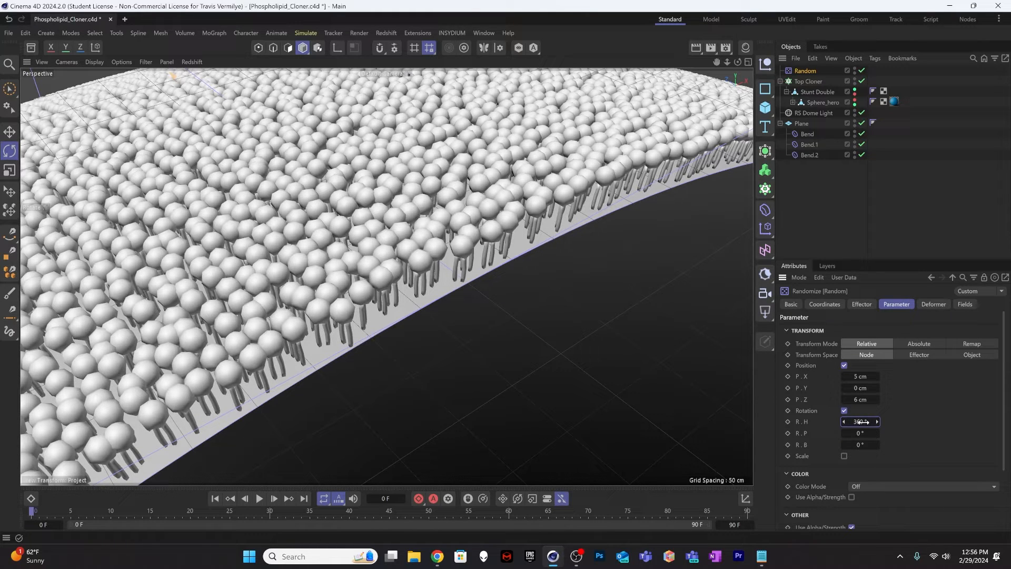
# Step: Add a second Random effector to the Top Cloner
pyautogui.keyDown('alt'); pyautogui.moveTo(413, 274); pyautogui.dragTo(341, 252); pyautogui.keyUp('alt')
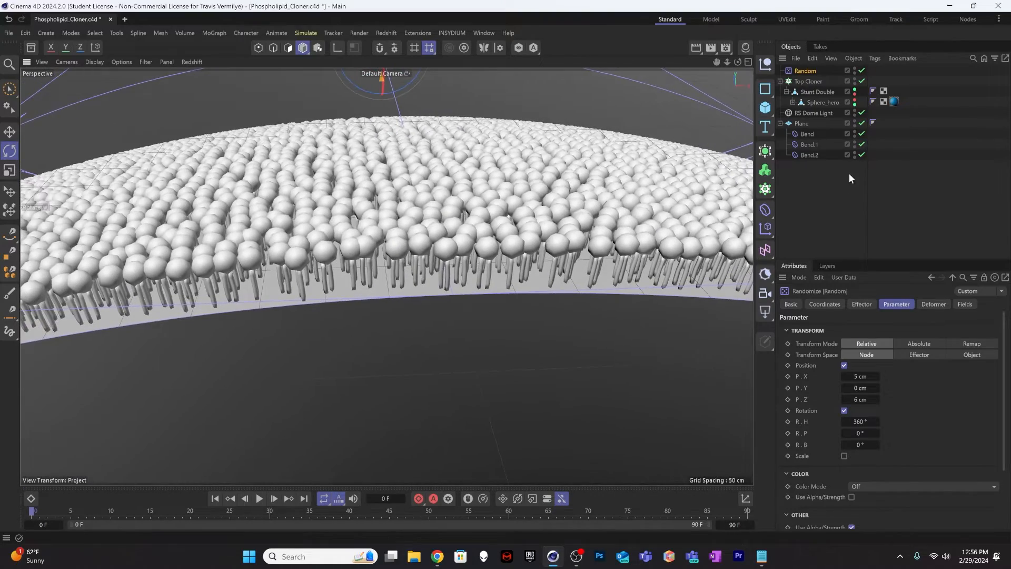
pyautogui.click(809, 81)
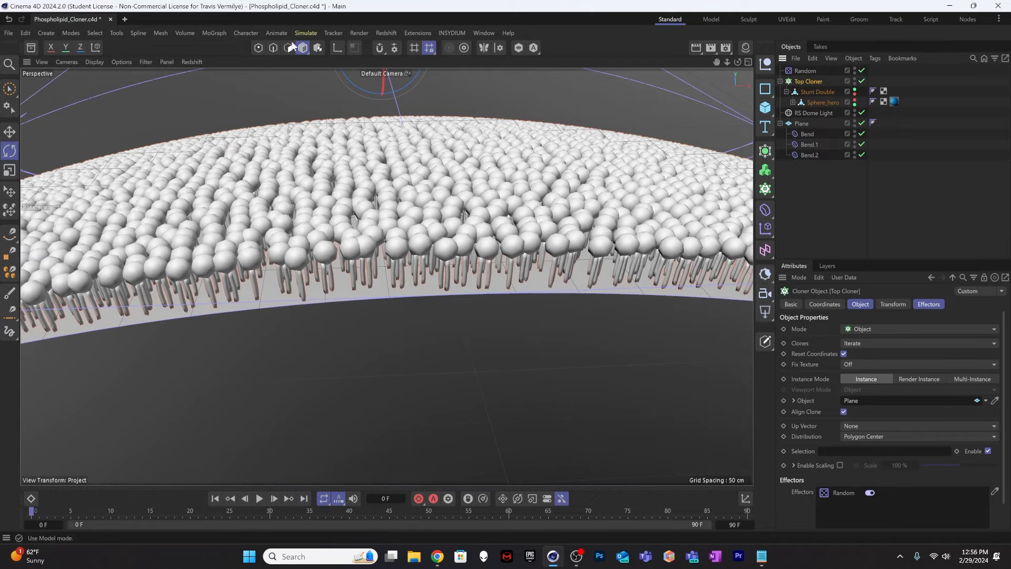
pyautogui.click(216, 33)
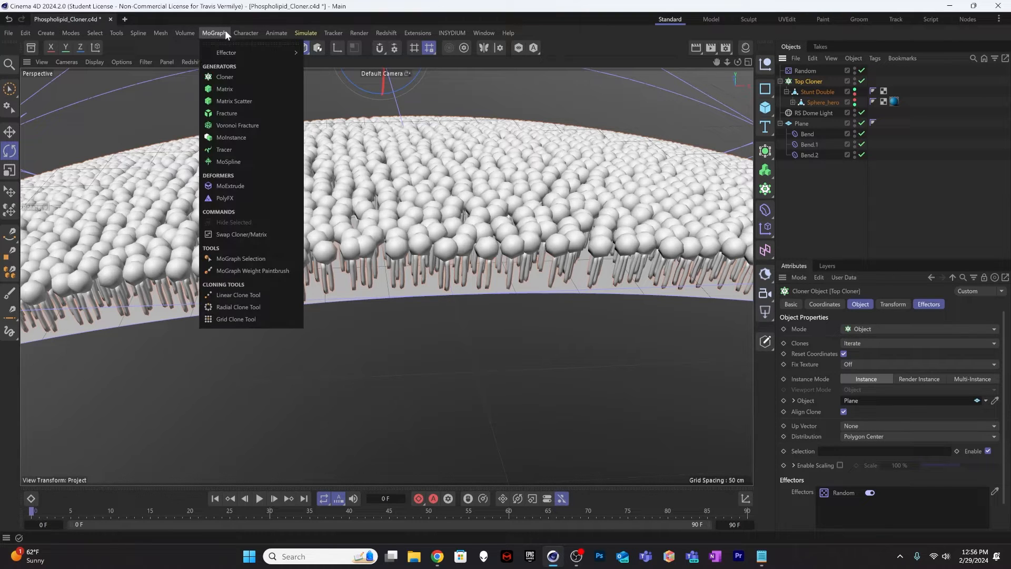
pyautogui.moveTo(240, 52)
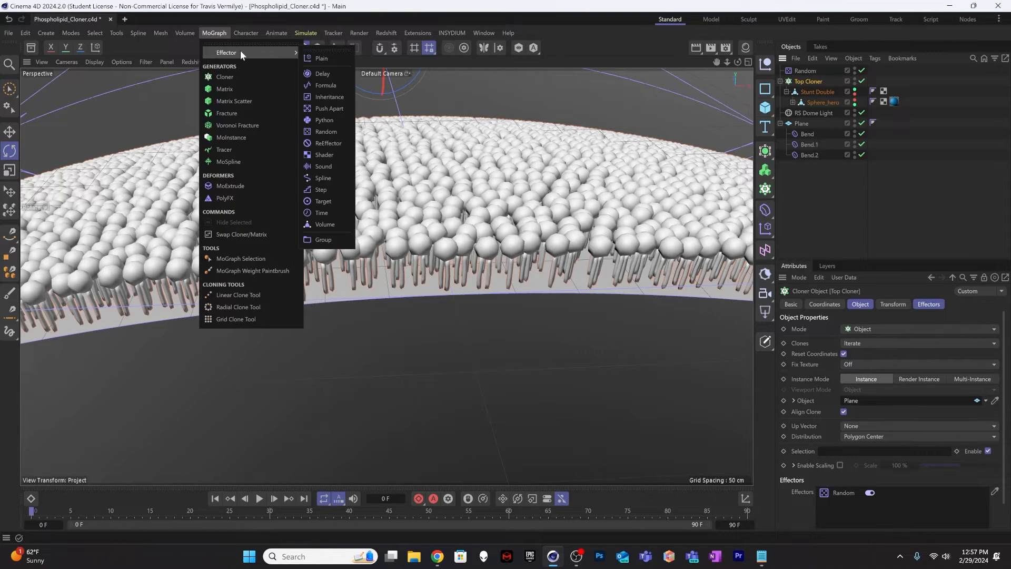
pyautogui.click(330, 133)
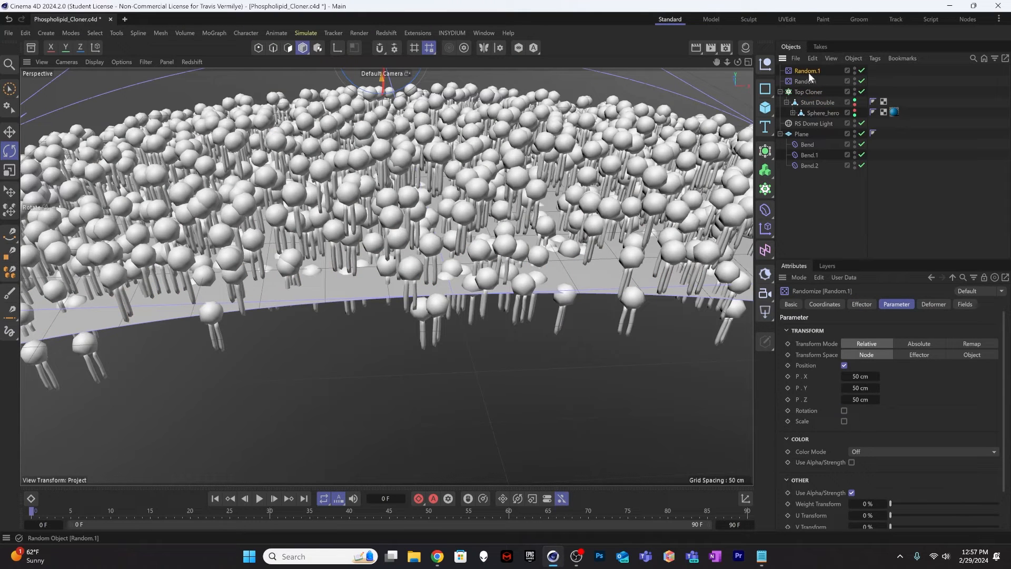
# Step: Set the second Random effector's random mode to Noise
pyautogui.click(861, 308)
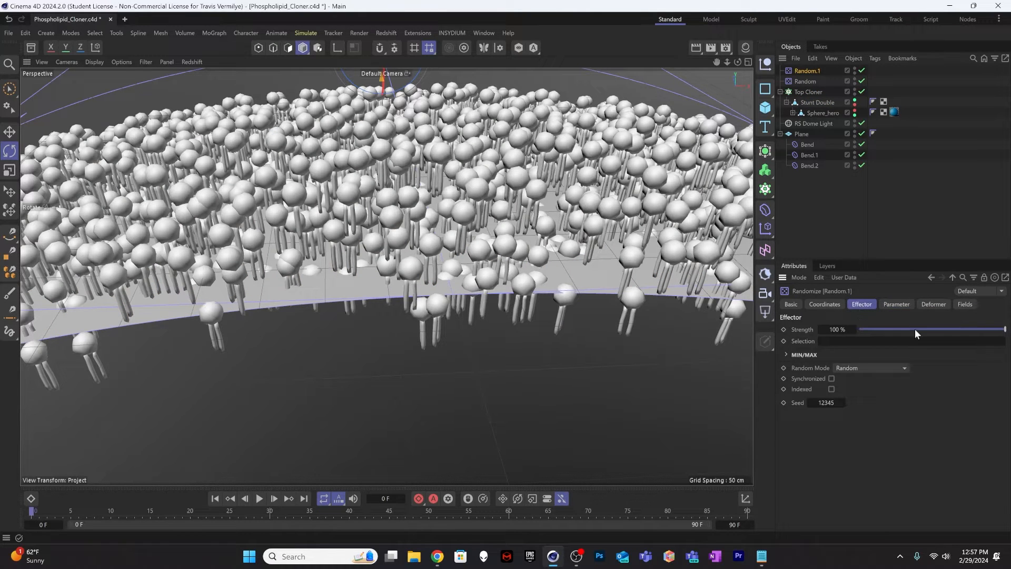
pyautogui.click(896, 305)
pyautogui.click(861, 305)
pyautogui.click(864, 367)
pyautogui.click(870, 406)
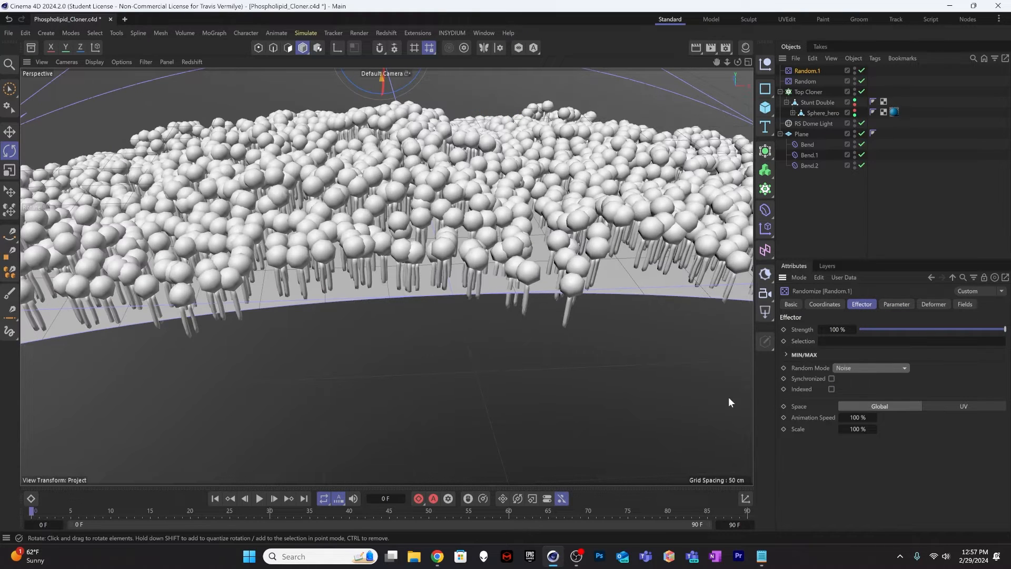
# Step: Set the second Random effector's position variation to 3 cm in X, 0 cm in Y and 3 cm in Z
pyautogui.click(889, 306)
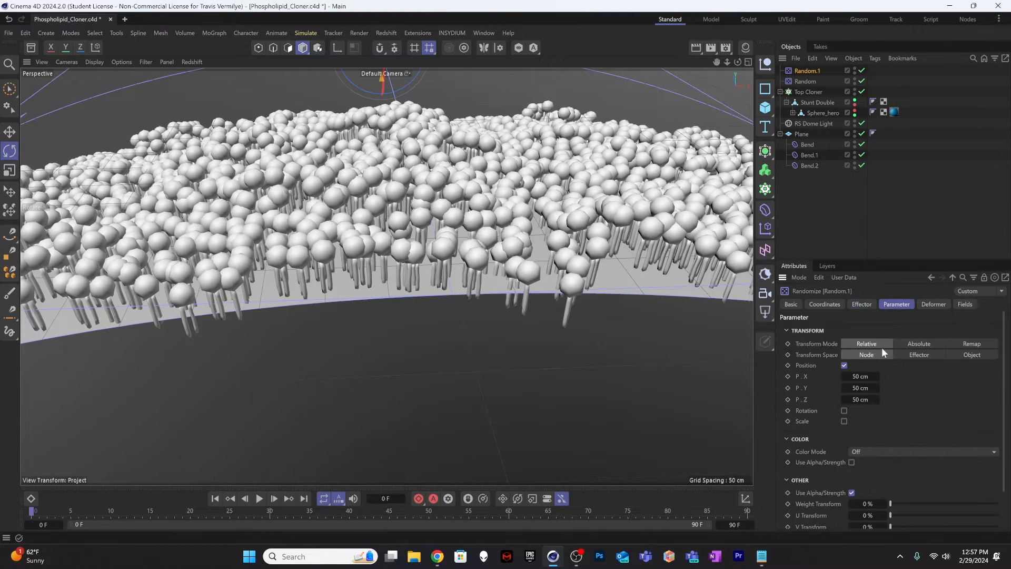
pyautogui.click(868, 376)
pyautogui.write('3')
pyautogui.press('Tab')
pyautogui.write('0')
pyautogui.press('Tab')
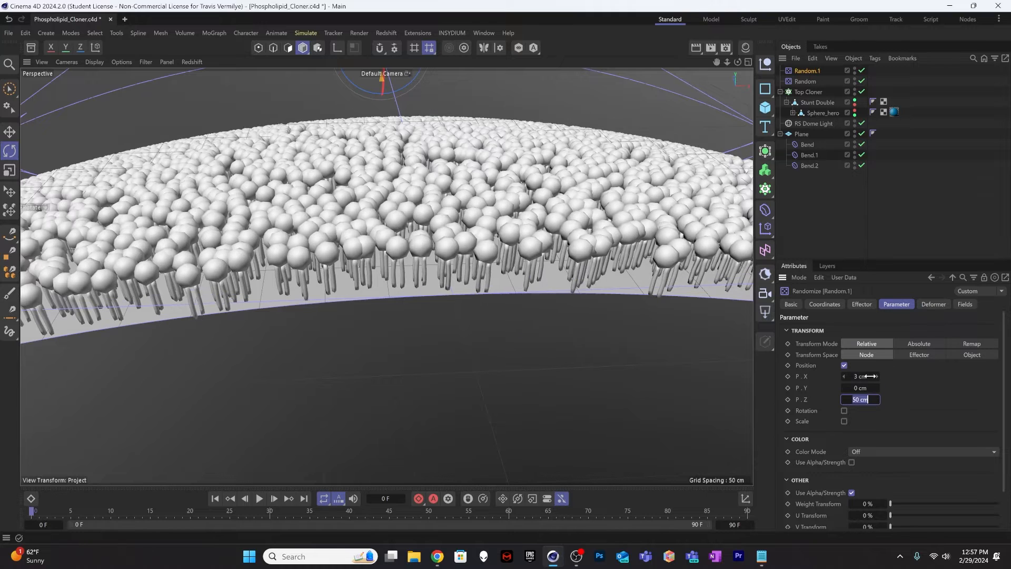
pyautogui.press('Return')
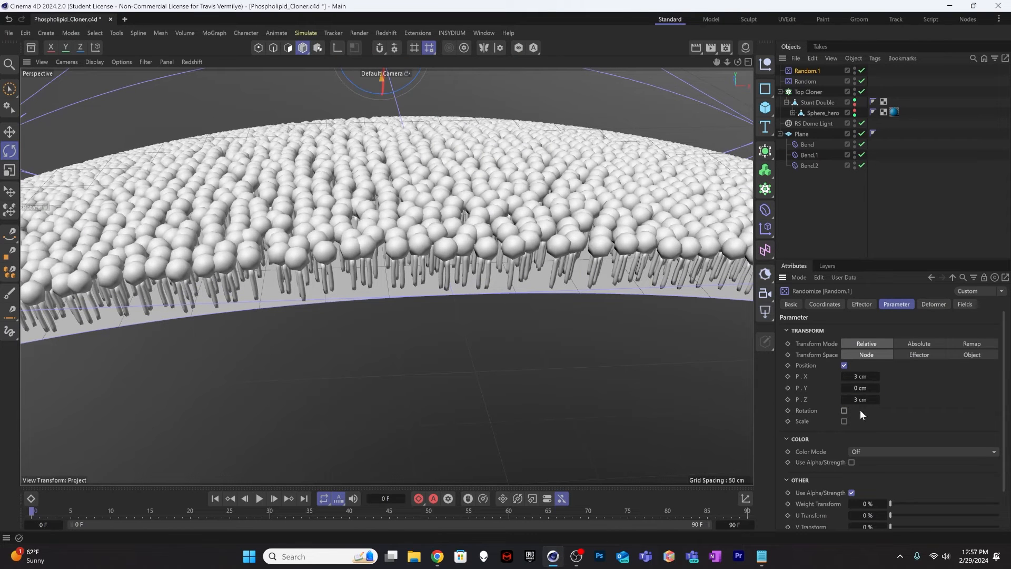
# Step: Enable rotation on the second Random effector and set its heading variation to 30°
pyautogui.click(844, 409)
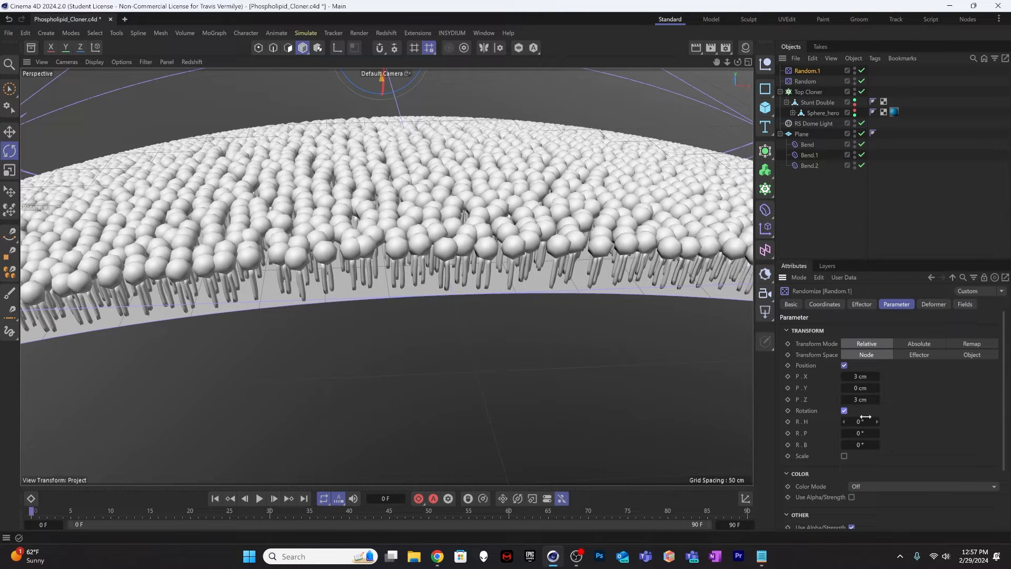
pyautogui.click(865, 420)
pyautogui.write('30')
pyautogui.press('Return')
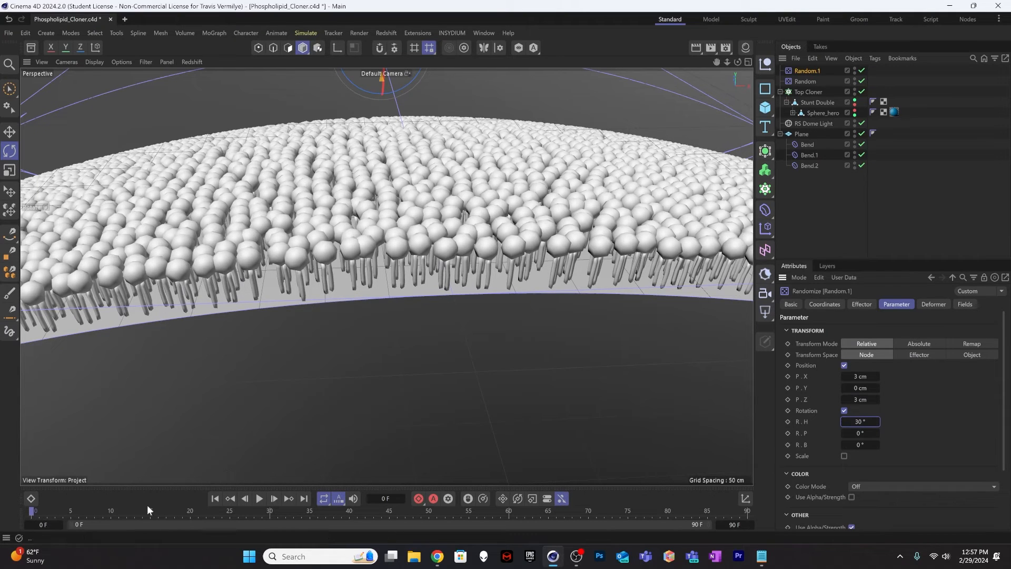
# Step: Play the animation and try noise scales of 10% and 568% on the second Random effector, settling on 10%
pyautogui.click(261, 498)
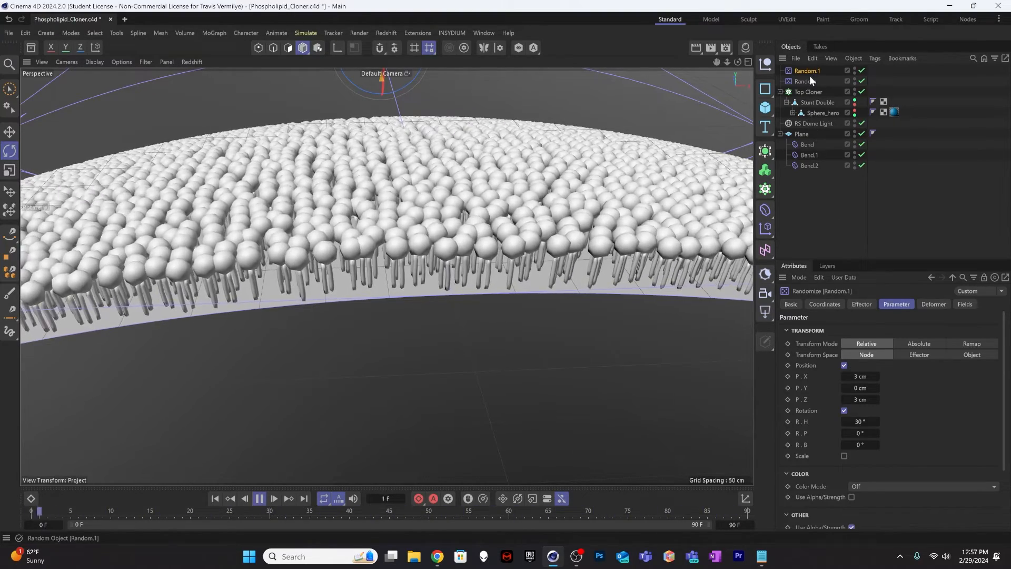
pyautogui.click(859, 303)
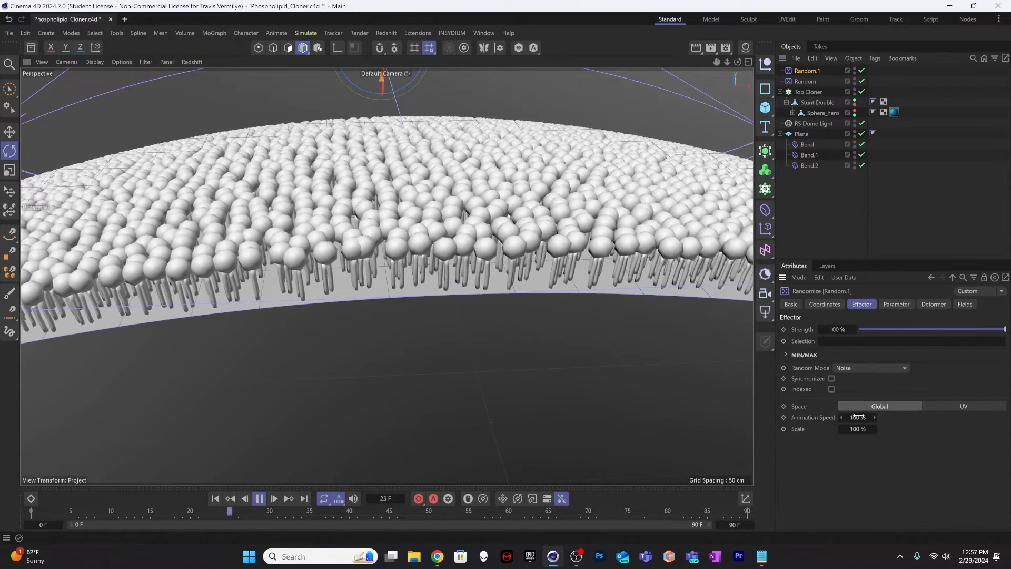
pyautogui.moveTo(862, 429); pyautogui.dragTo(846, 429)
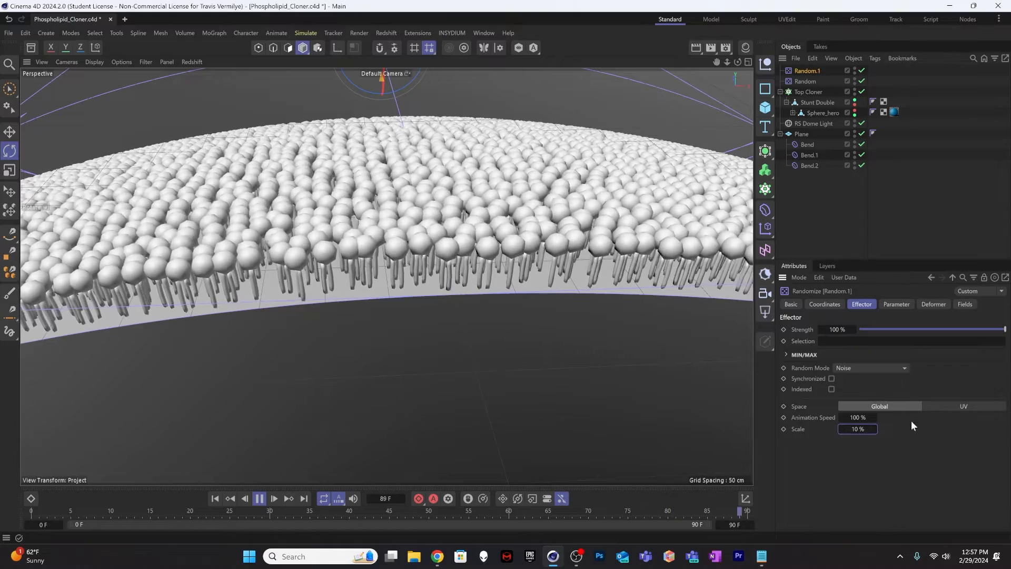
pyautogui.moveTo(859, 430); pyautogui.dragTo(860, 429)
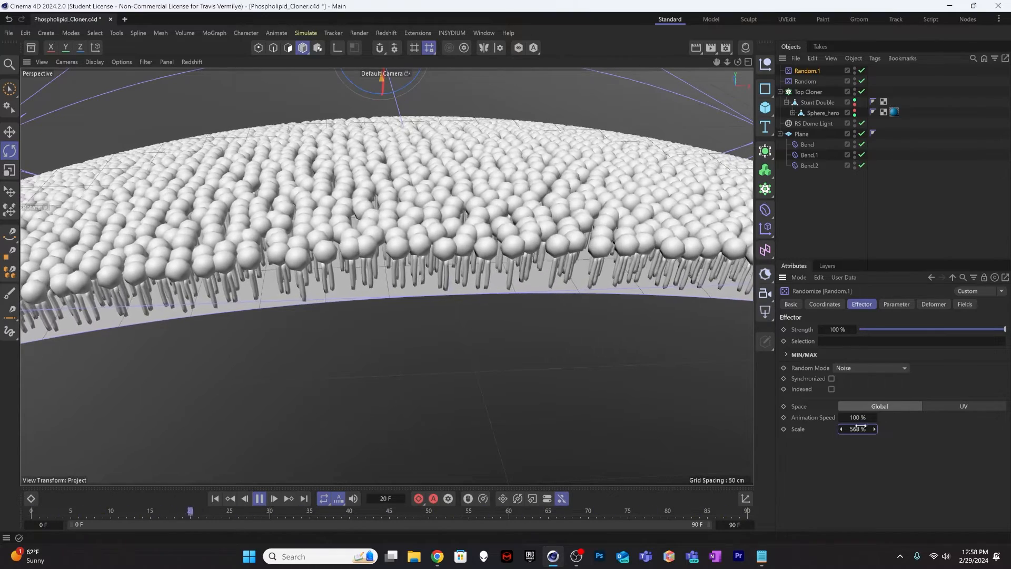
pyautogui.moveTo(859, 428); pyautogui.dragTo(884, 412)
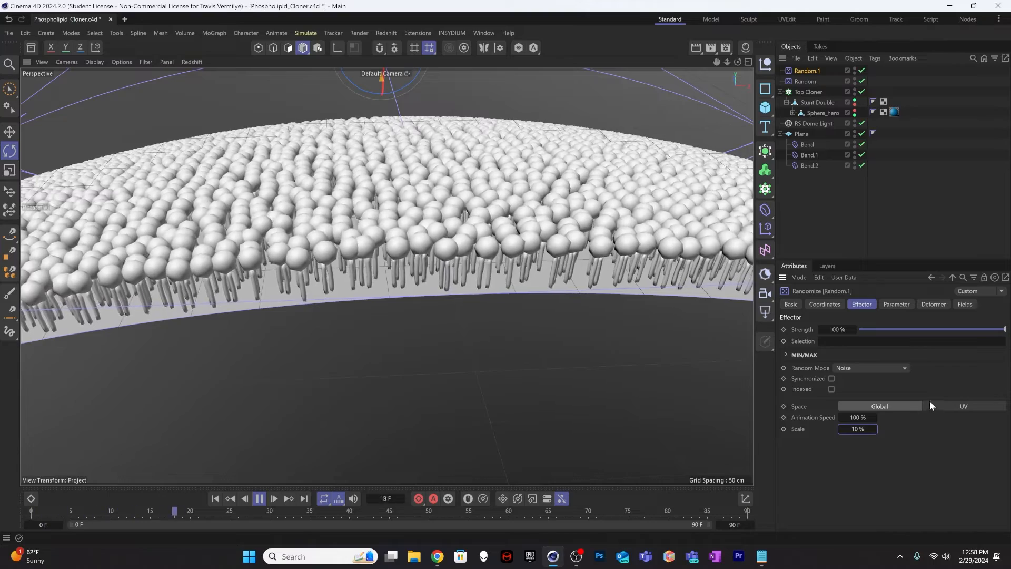
# Step: Set the second Random effector's noise animation speed to 120% and its scale to 5%
pyautogui.click(883, 413)
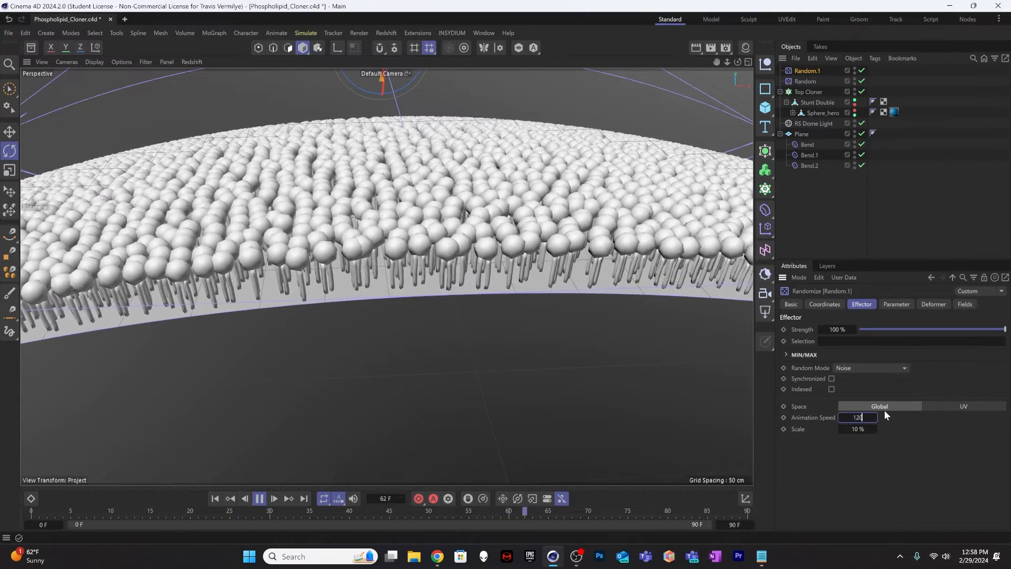
pyautogui.write('120')
pyautogui.press('Return')
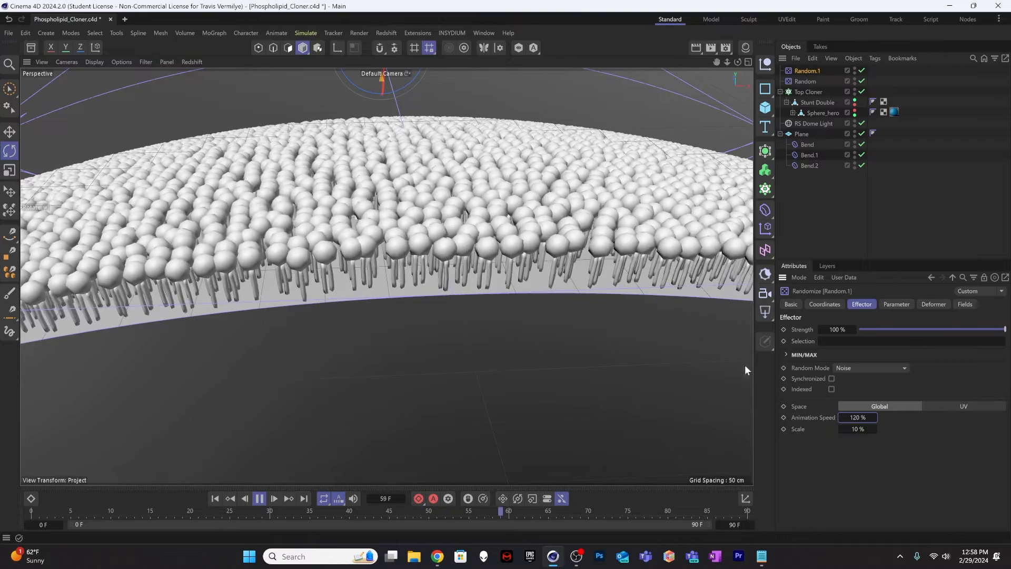
pyautogui.doubleClick(855, 429)
pyautogui.write('5')
pyautogui.press('Return')
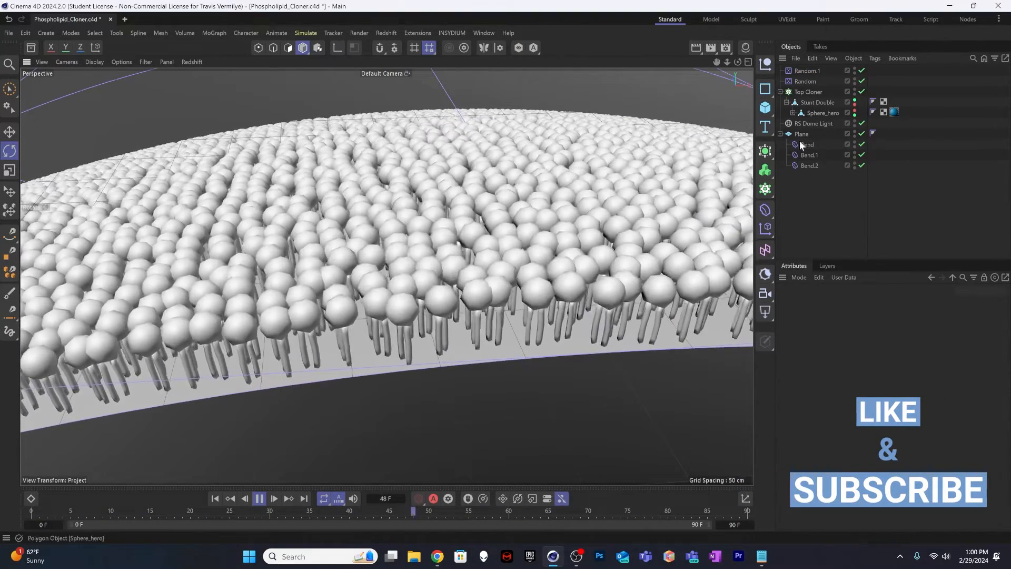
# Step: Add a Push Apart effector to the Top Cloner
pyautogui.click(813, 91)
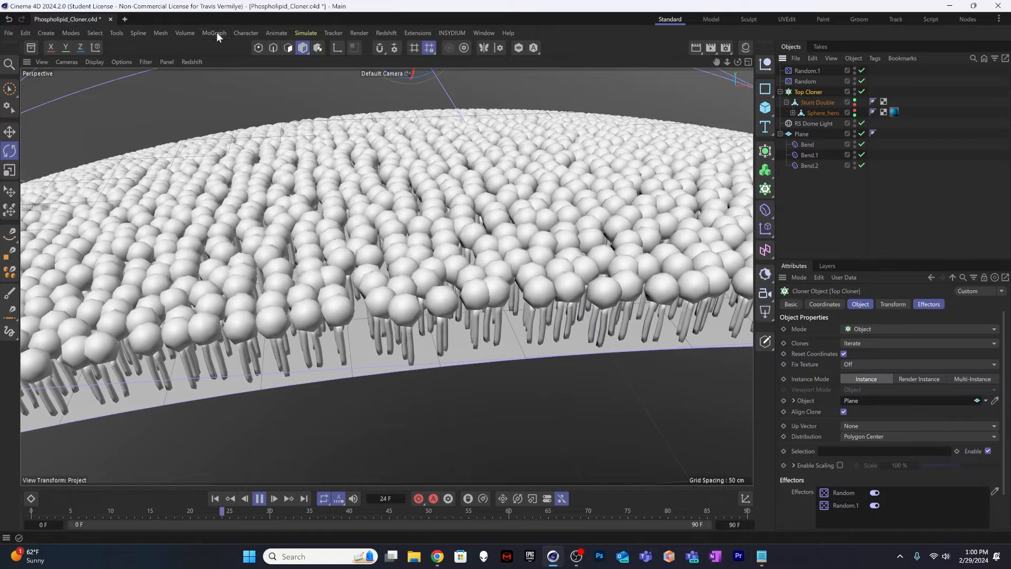
pyautogui.click(217, 33)
pyautogui.moveTo(227, 52)
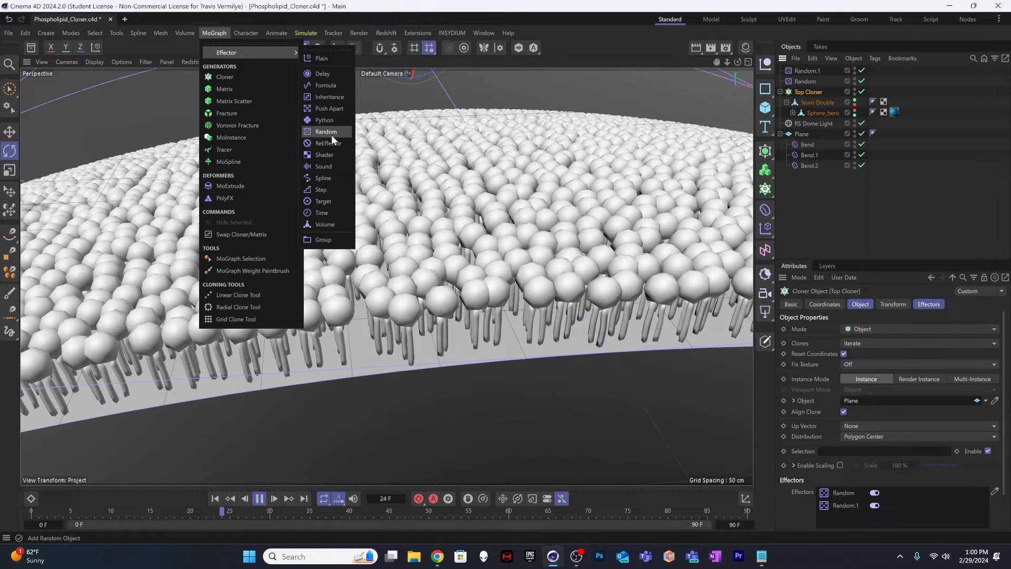
pyautogui.click(329, 108)
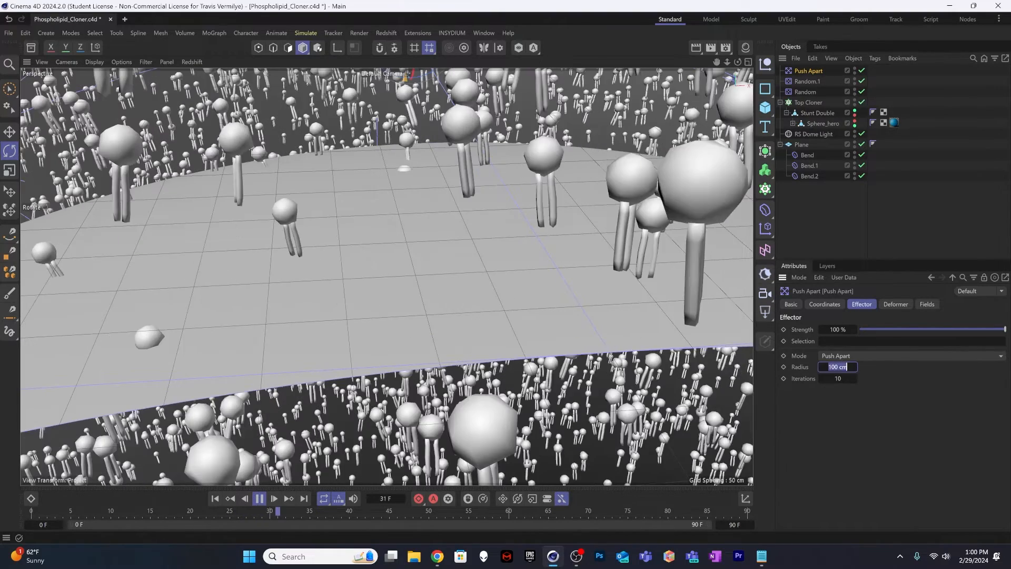
# Step: Set the Push Apart effector's radius to 10 cm and pause the animation
pyautogui.click(837, 367)
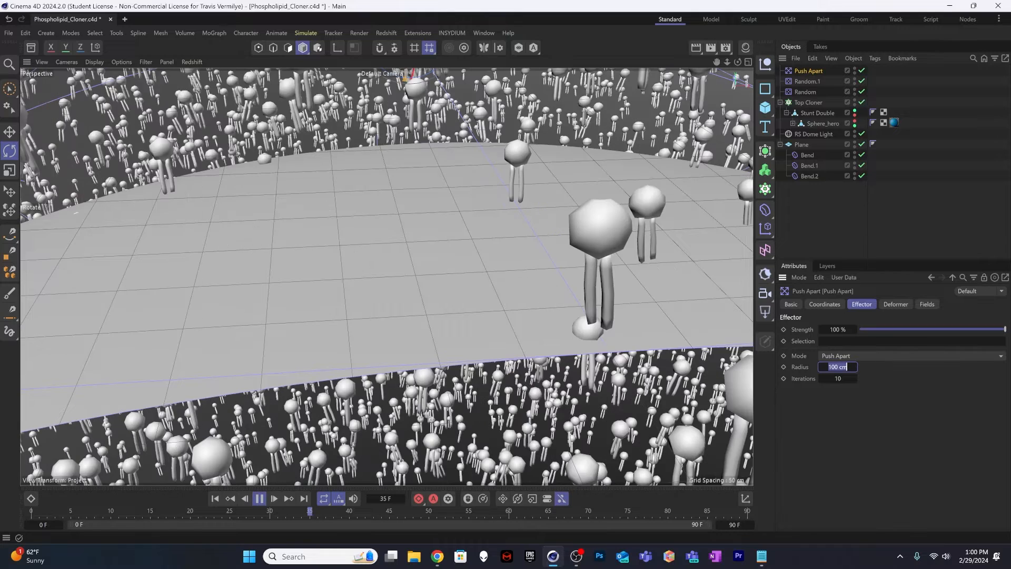
pyautogui.write('10')
pyautogui.press('Return')
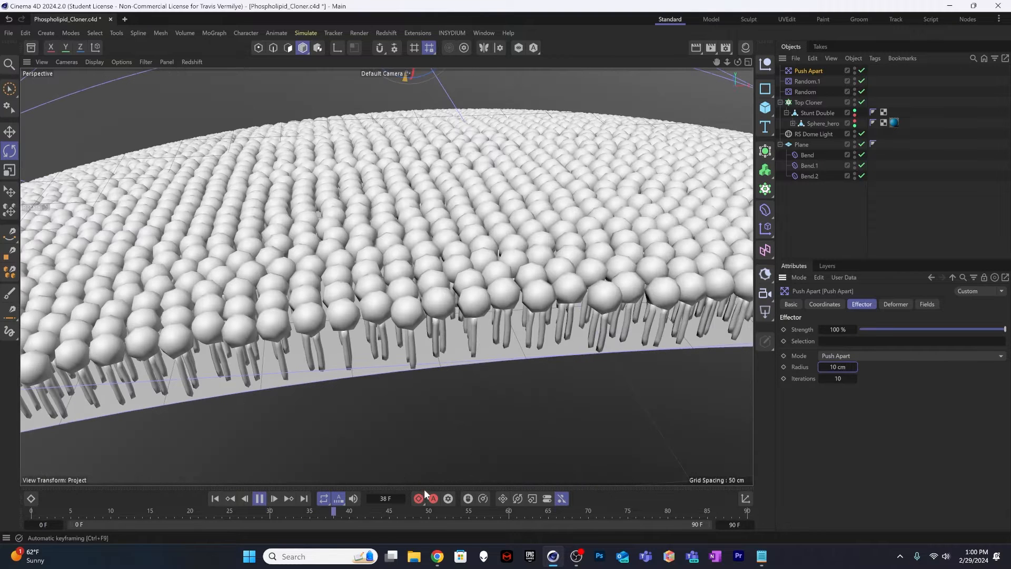
pyautogui.click(259, 498)
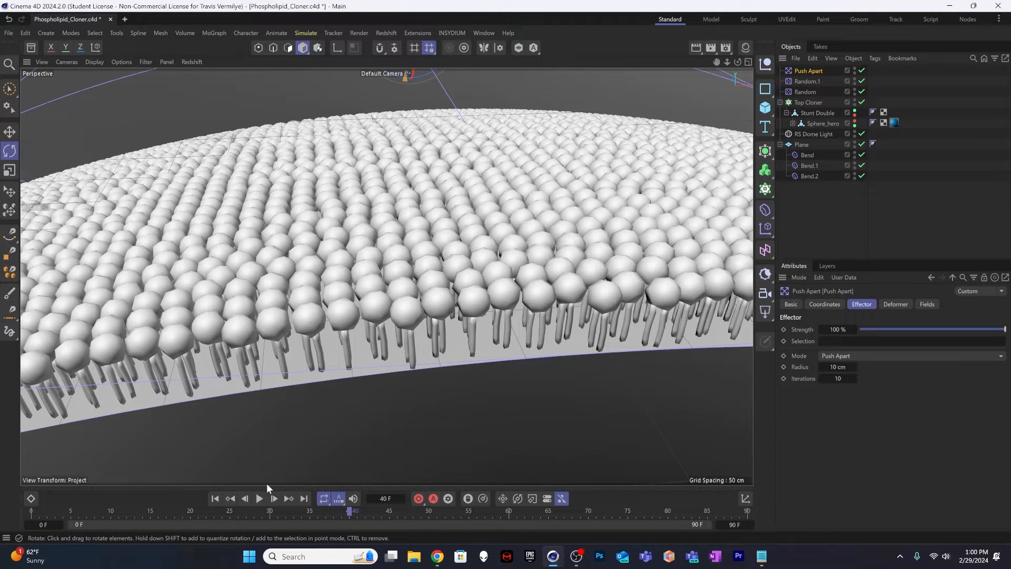
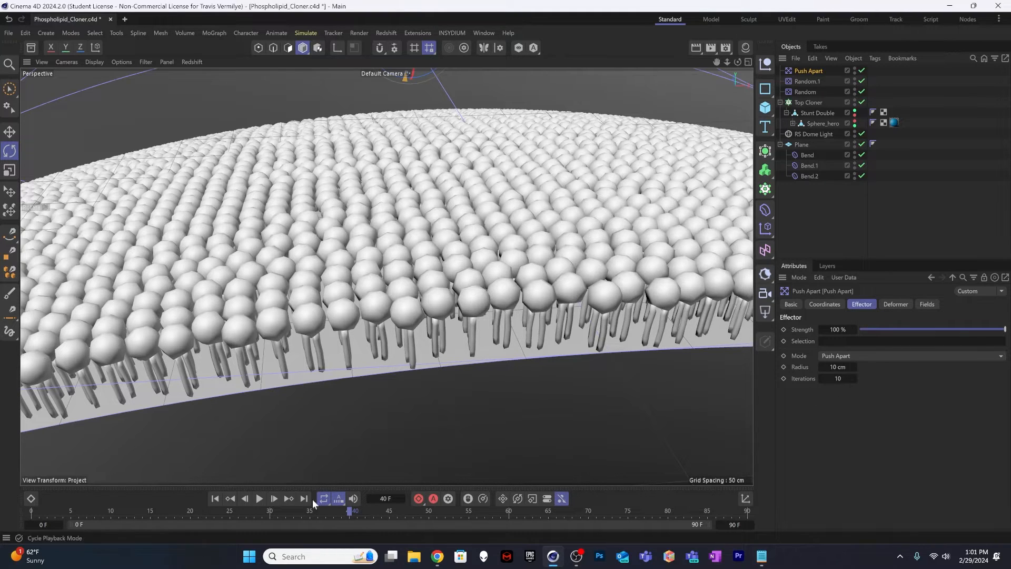
# Step: Set the Push Apart effector's iterations to 1 while the animation plays, and stop playback
pyautogui.click(259, 499)
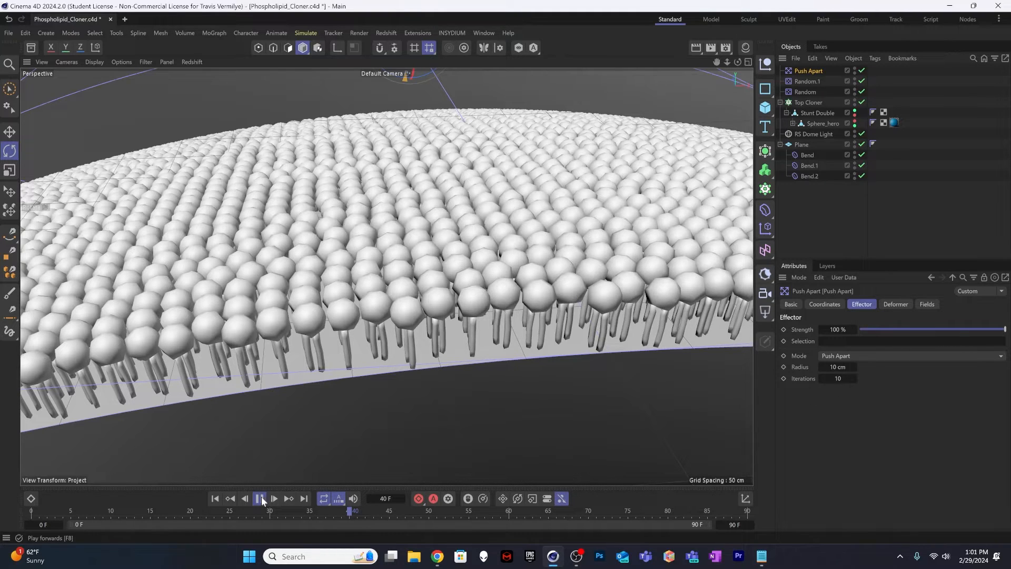
pyautogui.click(837, 378)
pyautogui.write('1')
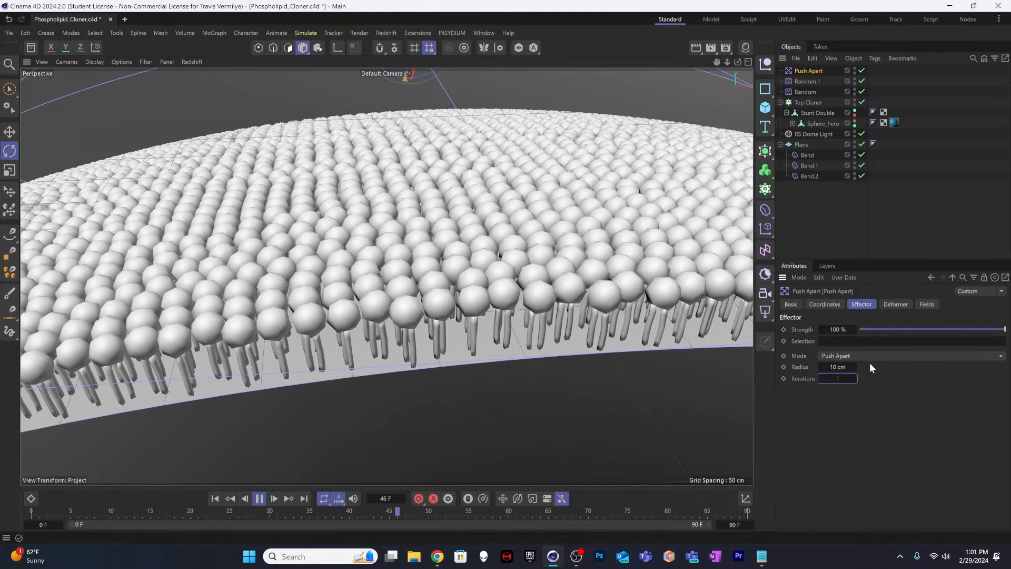
pyautogui.press('Return')
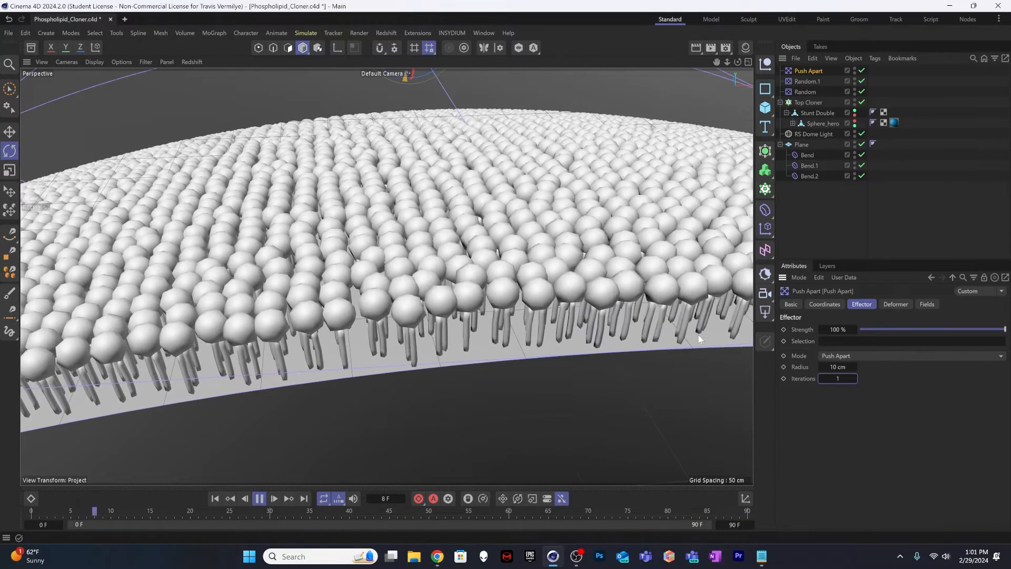
pyautogui.click(260, 498)
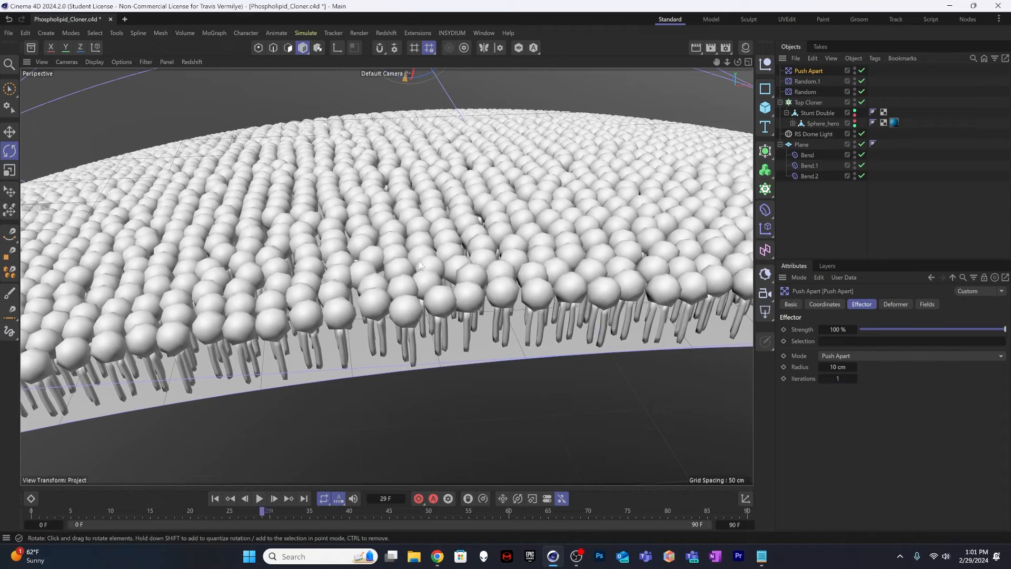
# Step: Duplicate the Top Cloner with its phospholipid children, placing the copy directly beneath the original in the object hierarchy
pyautogui.keyDown('alt'); pyautogui.moveTo(372, 275); pyautogui.dragTo(232, 276, button='right'); pyautogui.keyUp('alt')
pyautogui.keyDown('alt'); pyautogui.moveTo(457, 251); pyautogui.dragTo(362, 251, button='right'); pyautogui.keyUp('alt')
pyautogui.keyDown('alt'); pyautogui.moveTo(361, 249); pyautogui.dragTo(464, 274); pyautogui.keyUp('alt')
pyautogui.keyDown('alt'); pyautogui.moveTo(417, 275); pyautogui.dragTo(456, 270, button='right'); pyautogui.keyUp('alt')
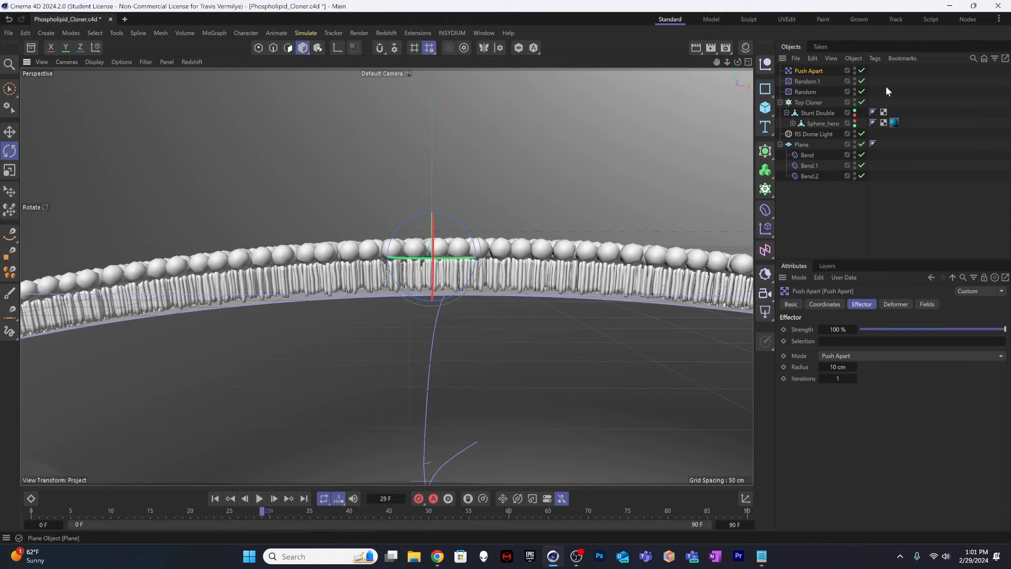
pyautogui.click(802, 82)
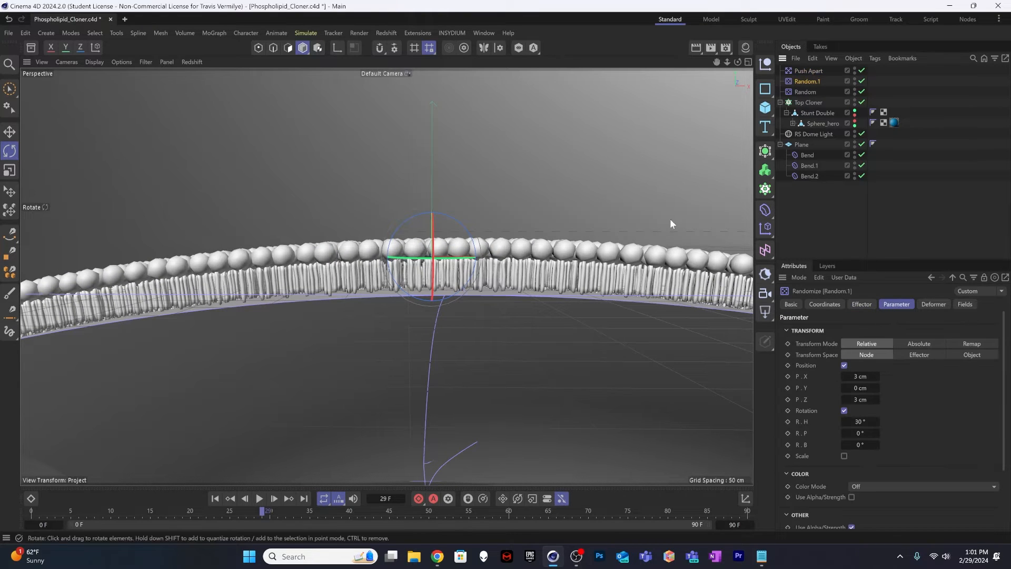
pyautogui.click(835, 207)
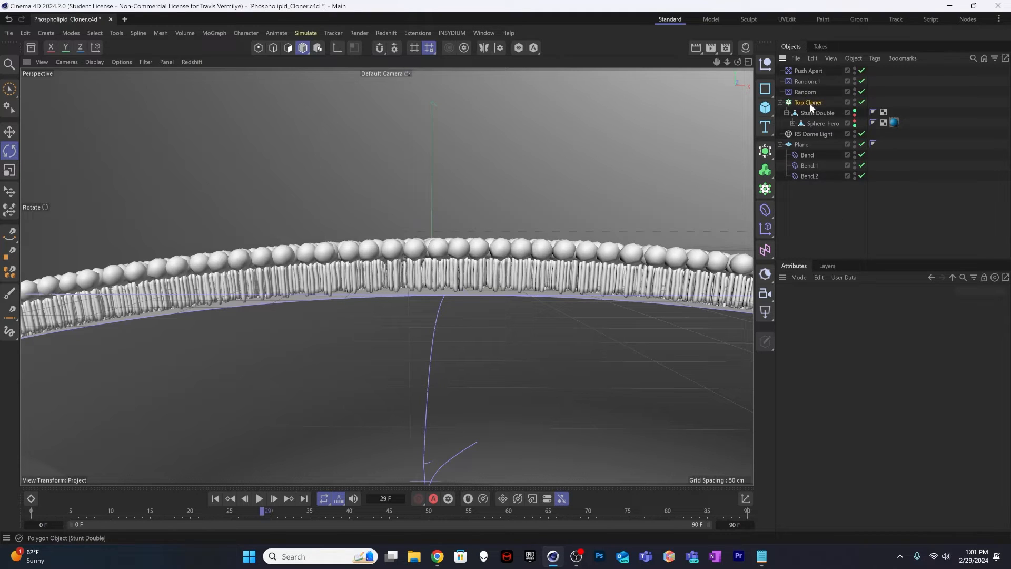
pyautogui.keyDown('ctrl'); pyautogui.moveTo(810, 103); pyautogui.dragTo(809, 131); pyautogui.keyUp('ctrl')
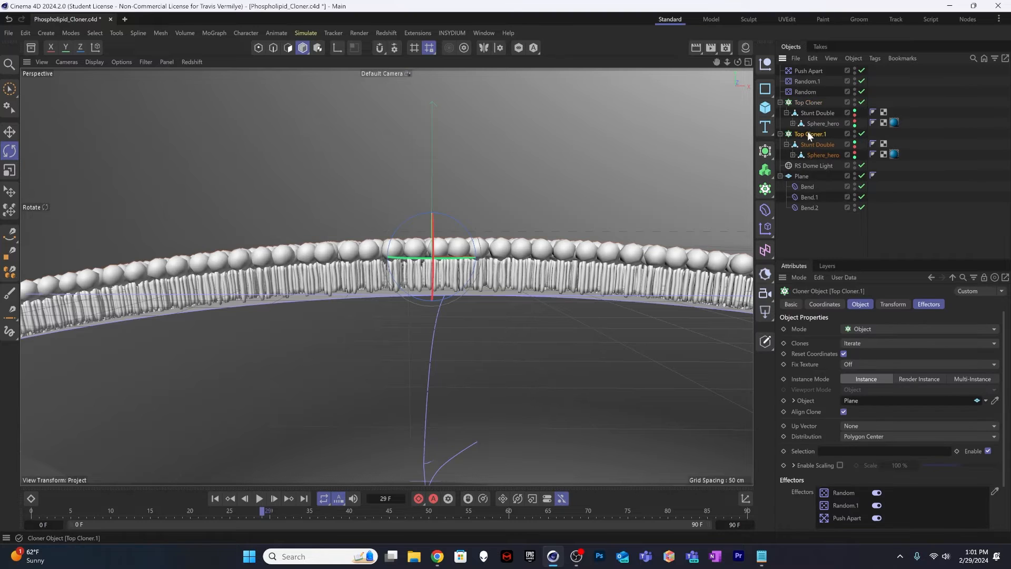
# Step: Rename the duplicated cloner to Bottom Cloner.1
pyautogui.doubleClick(808, 134)
pyautogui.click(801, 135)
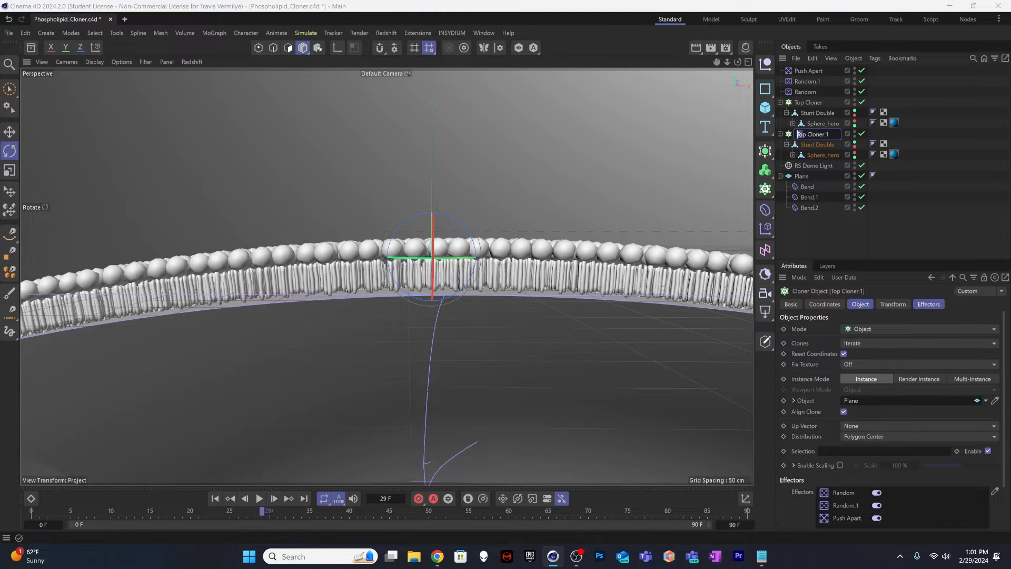
pyautogui.write('Bottom')
pyautogui.press('Return')
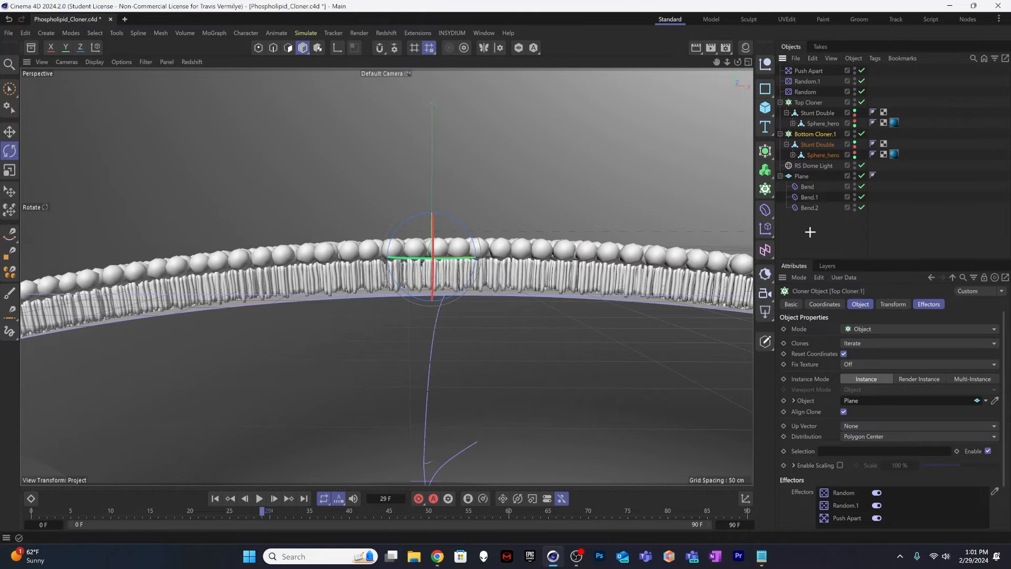
# Step: Set the pitch rotation in the Bottom Cloner.1 clone transform to 90°
pyautogui.click(817, 135)
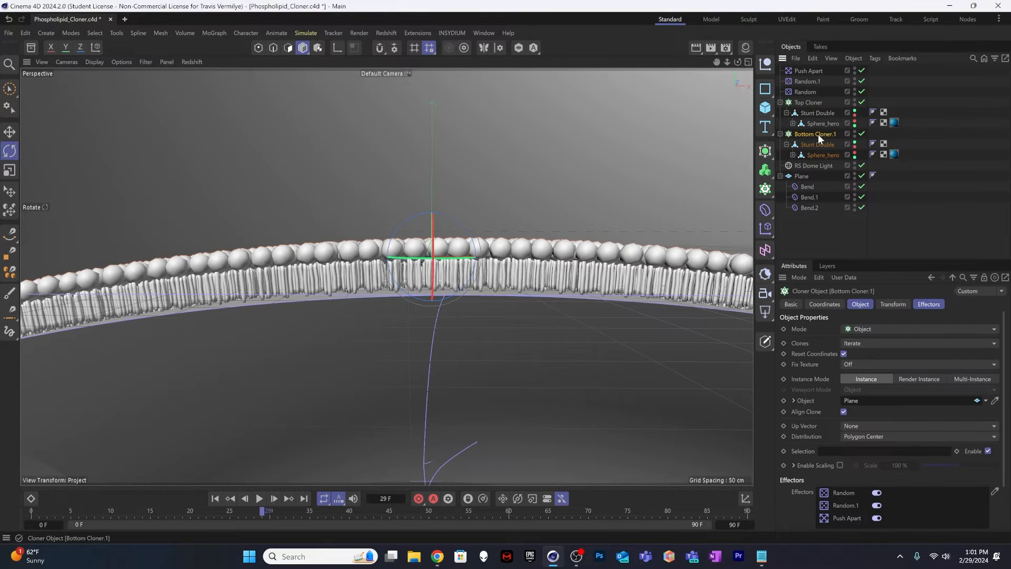
pyautogui.click(900, 304)
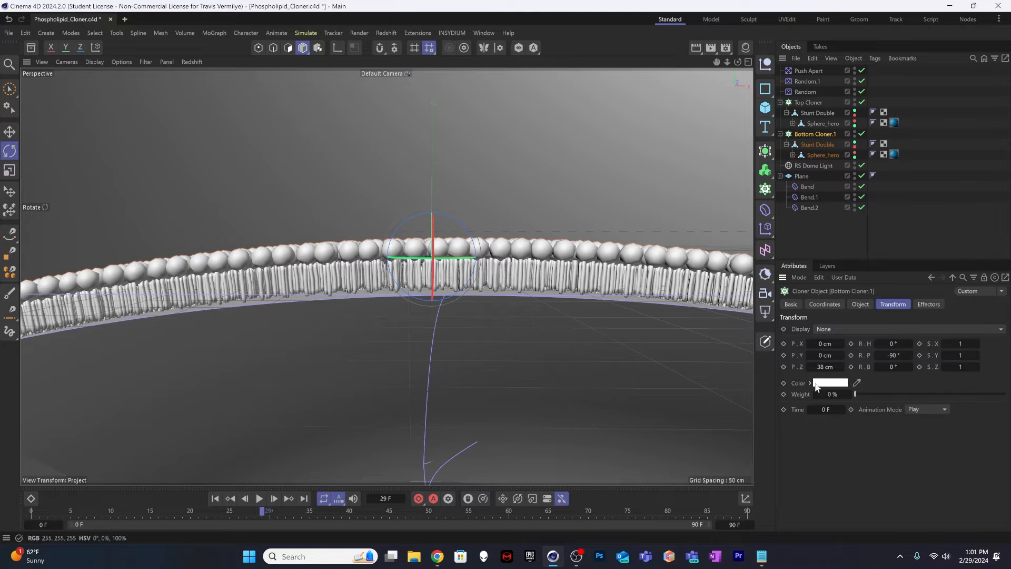
pyautogui.click(895, 355)
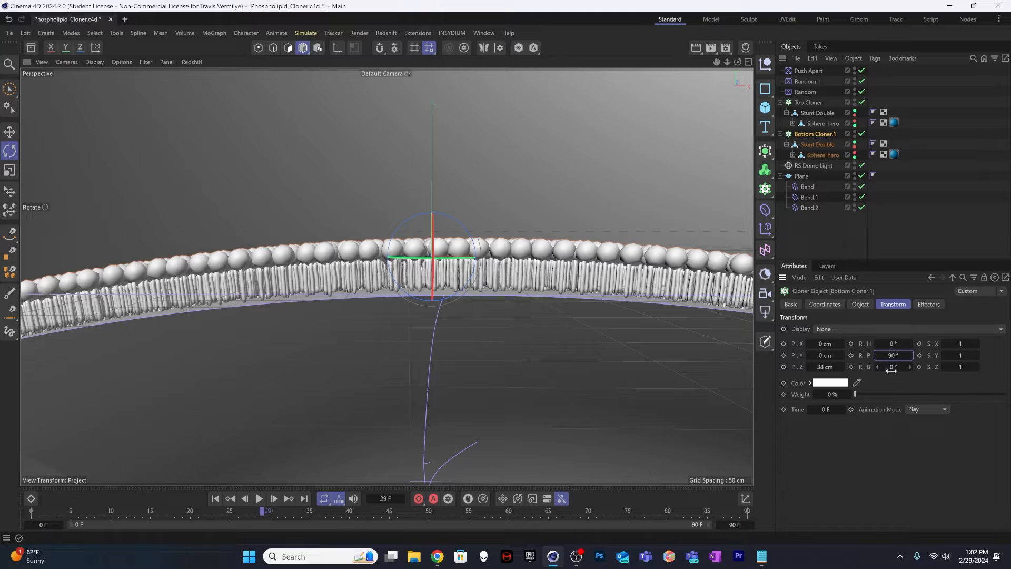
# Step: Apply the 90° pitch to Bottom Cloner.1's clones and set their Z position offset to -38 cm in the transform settings
pyautogui.press('Return')
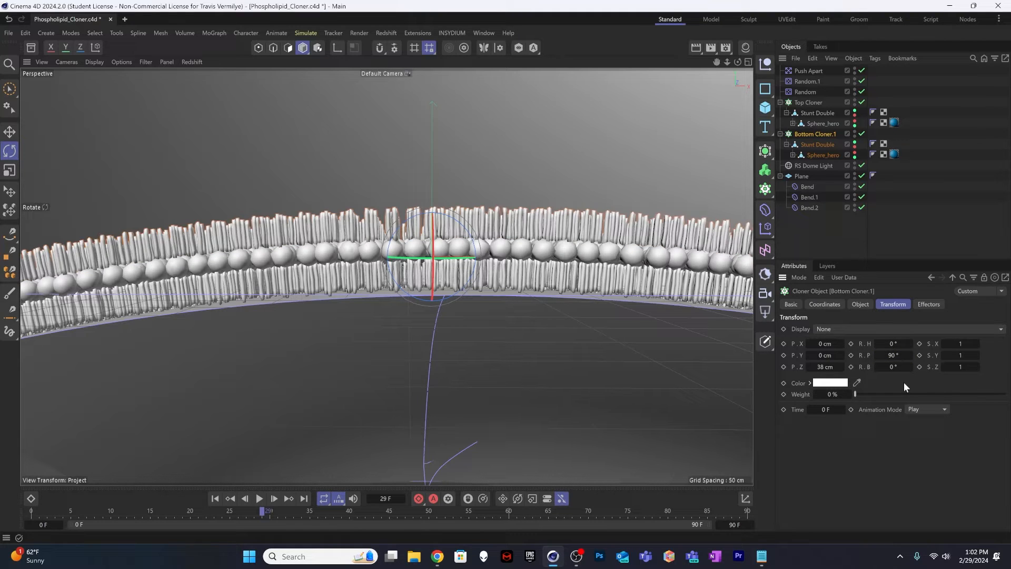
pyautogui.click(827, 366)
pyautogui.click(817, 366)
pyautogui.write('-')
pyautogui.press('Return')
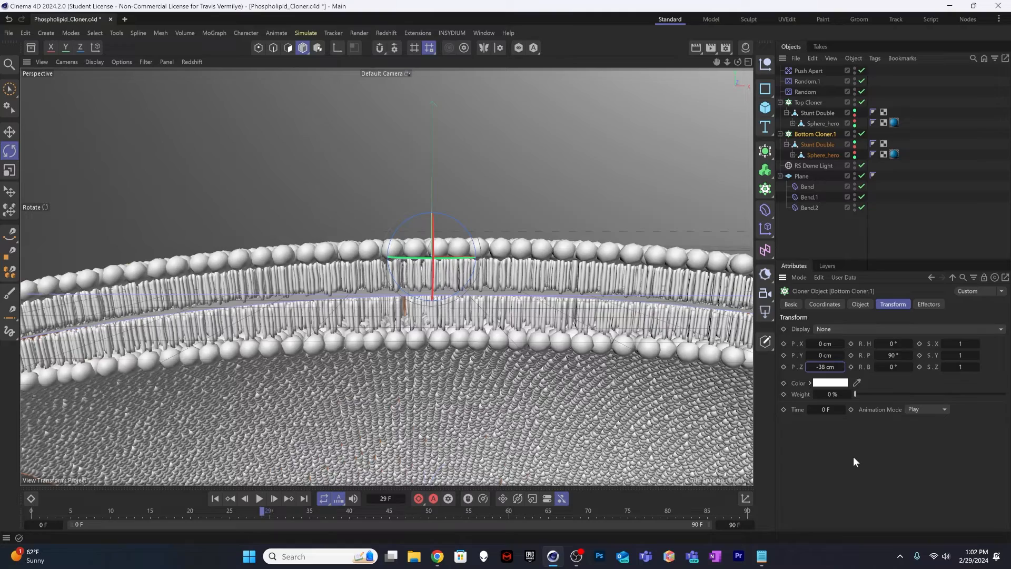
pyautogui.keyDown('alt'); pyautogui.moveTo(479, 353); pyautogui.dragTo(463, 298); pyautogui.keyUp('alt')
pyautogui.keyDown('alt'); pyautogui.moveTo(389, 237); pyautogui.dragTo(369, 261); pyautogui.keyUp('alt')
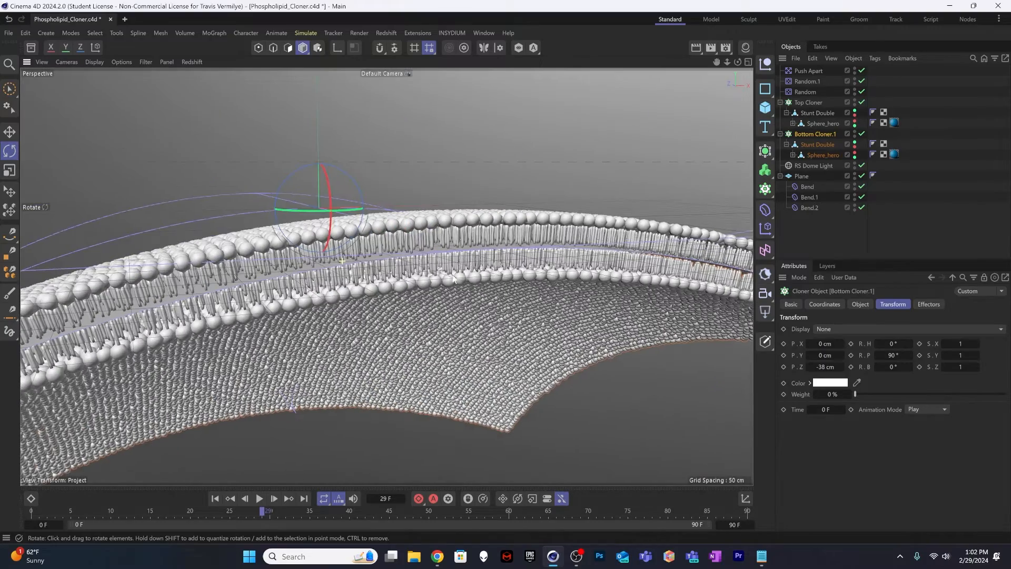
pyautogui.click(829, 235)
pyautogui.keyDown('alt'); pyautogui.moveTo(422, 242); pyautogui.dragTo(439, 233); pyautogui.keyUp('alt')
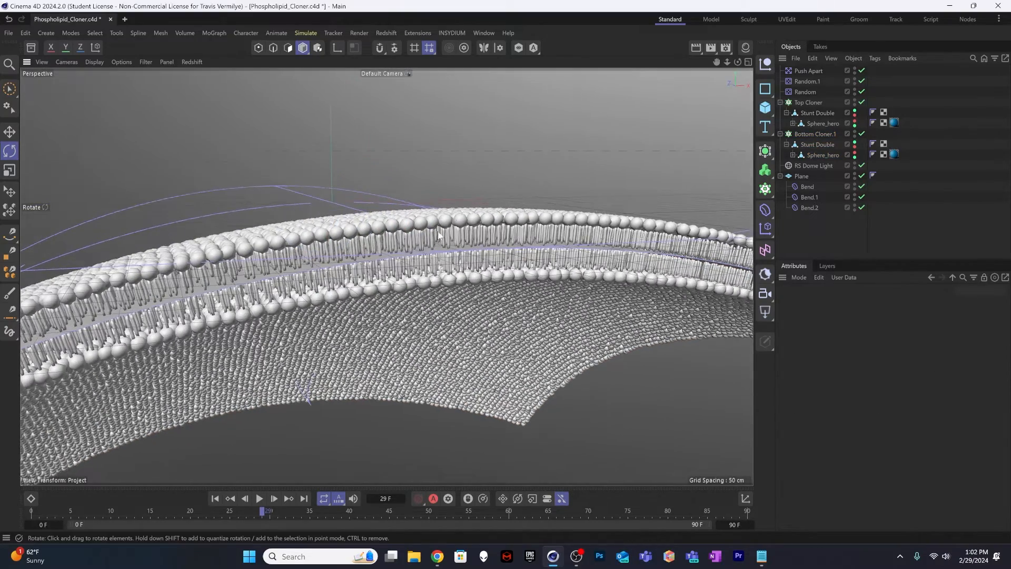
# Step: Try to start a live Redshift preview of the two-layered membrane in the perspective view
pyautogui.click(200, 62)
pyautogui.click(205, 77)
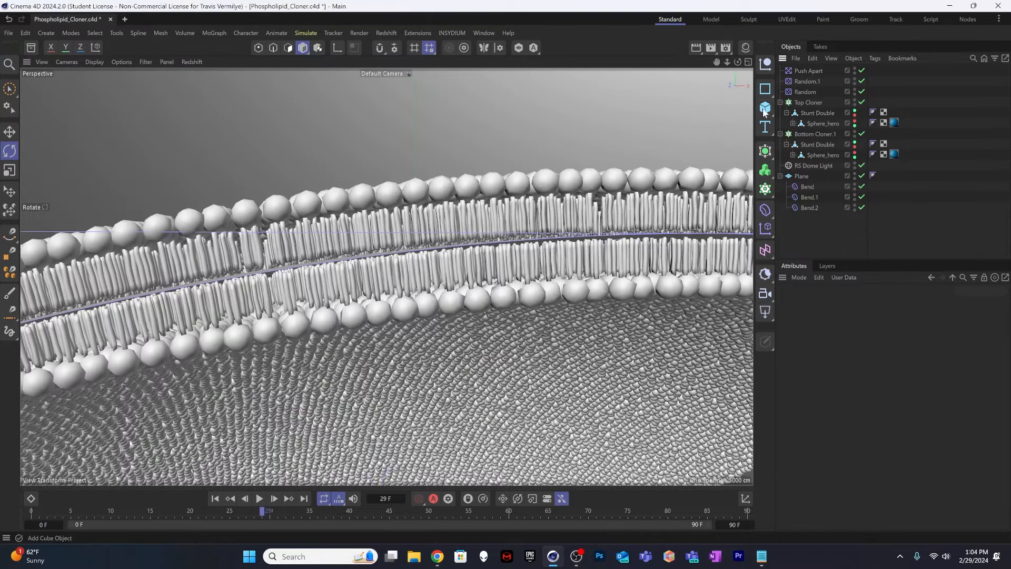
pyautogui.keyDown('alt'); pyautogui.moveTo(381, 241); pyautogui.dragTo(662, 178); pyautogui.keyUp('alt')
# Step: Set the instance mode of both Top Cloner and Bottom Cloner.1 to Multi-Instance
pyautogui.click(816, 102)
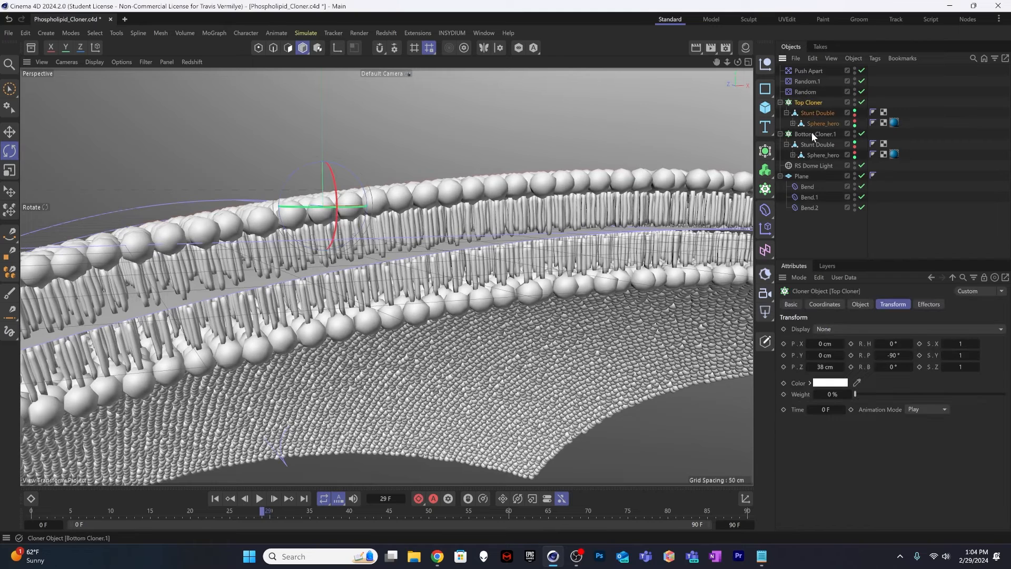
pyautogui.keyDown('ctrl'); pyautogui.click(811, 132); pyautogui.keyUp('ctrl')
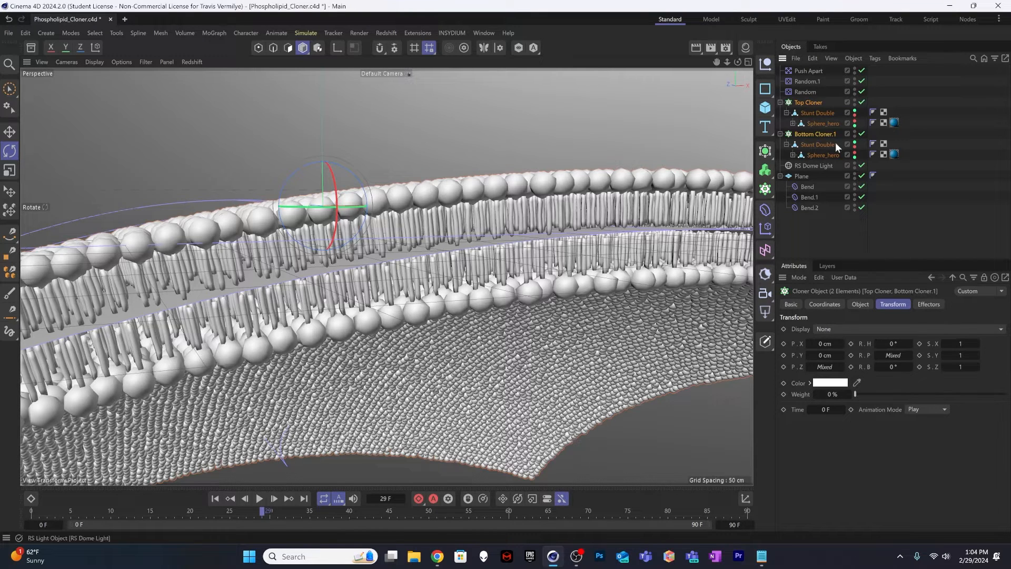
pyautogui.click(856, 305)
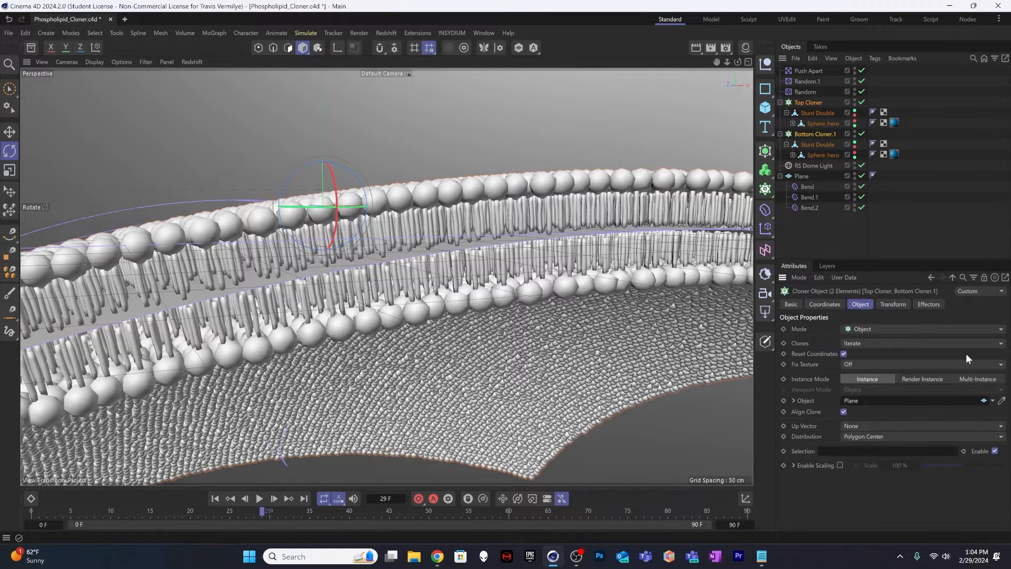
pyautogui.click(983, 377)
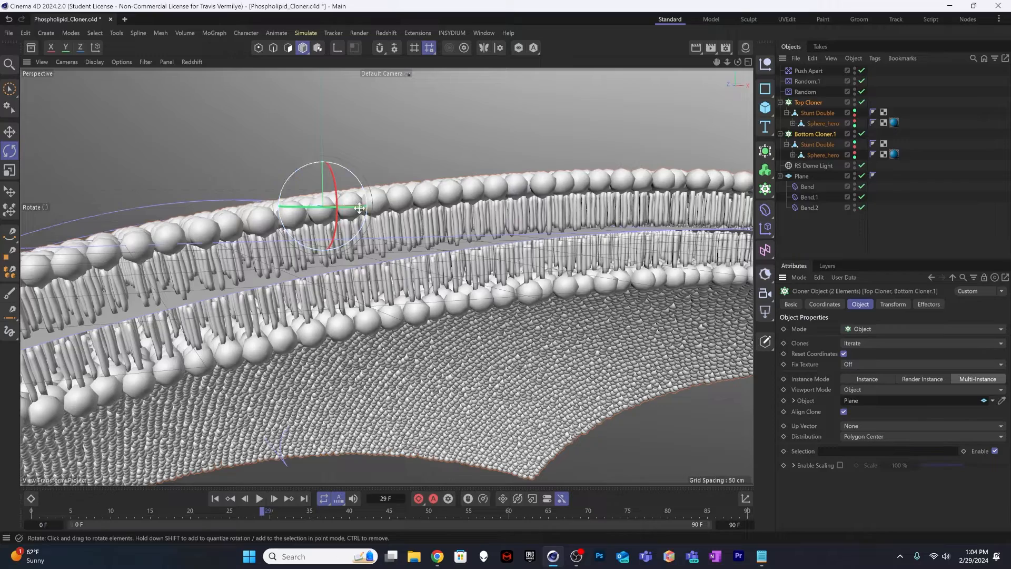
pyautogui.moveTo(446, 203)
pyautogui.keyDown('alt'); pyautogui.mouseDown()
pyautogui.moveTo(474, 231)
pyautogui.moveTo(447, 205)
pyautogui.moveTo(417, 207)
pyautogui.moveTo(463, 206)
pyautogui.mouseUp(); pyautogui.keyUp('alt')
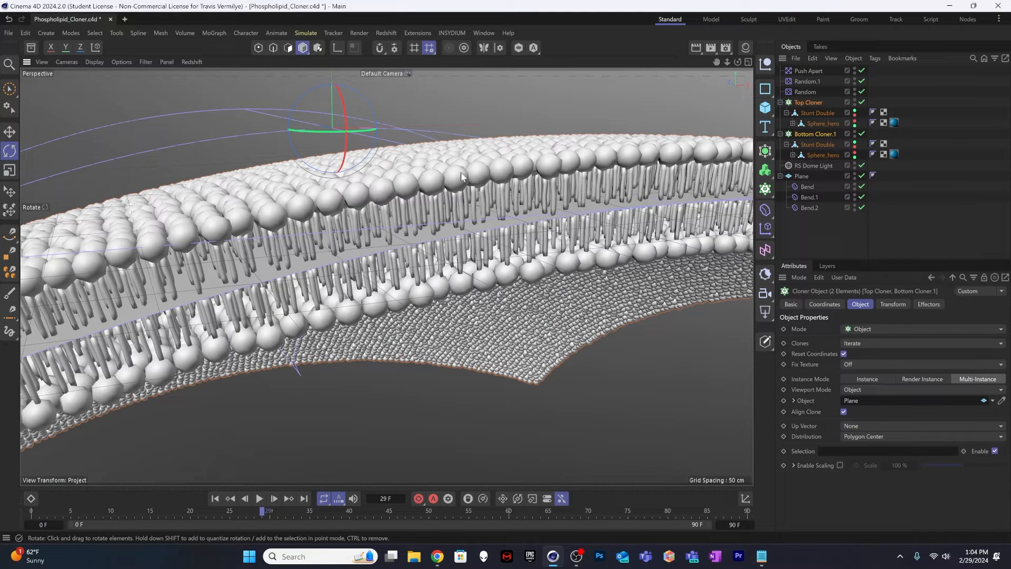
# Step: Start the Redshift IPR in the viewport and inspect the rendered bilayer from the side
pyautogui.click(194, 62)
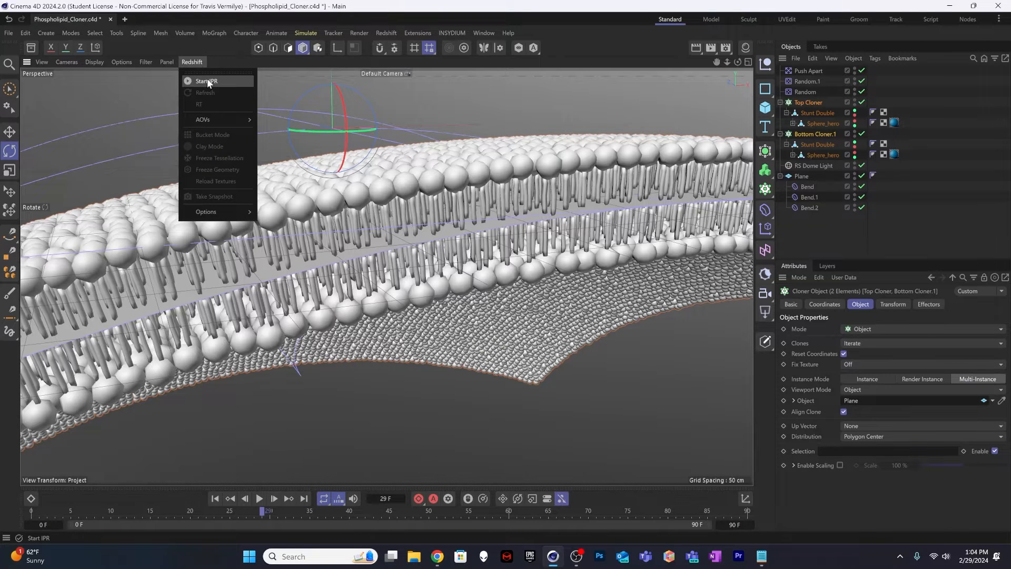
pyautogui.click(206, 81)
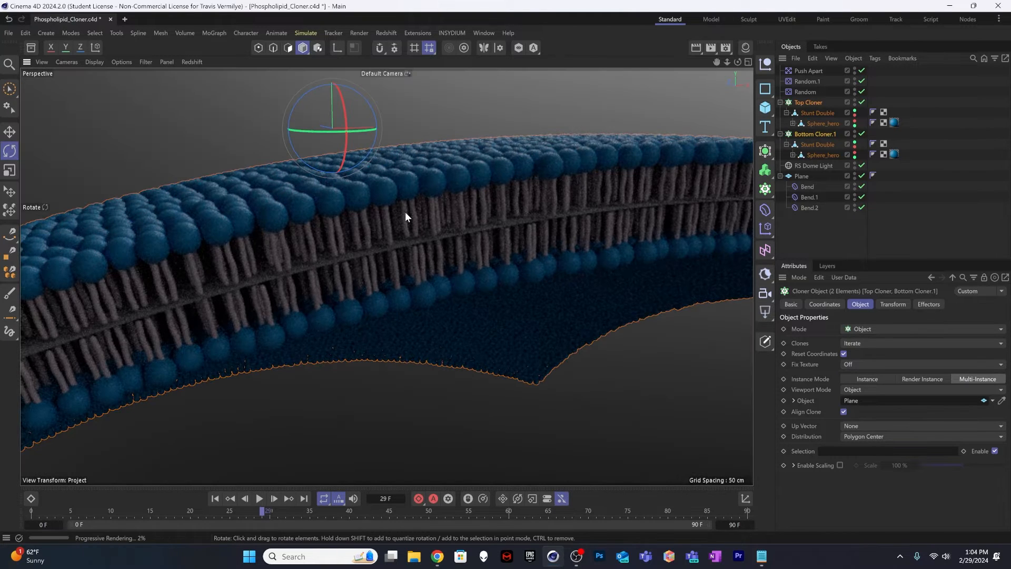
pyautogui.moveTo(412, 212)
pyautogui.keyDown('alt'); pyautogui.mouseDown()
pyautogui.moveTo(381, 216)
pyautogui.moveTo(404, 211)
pyautogui.mouseUp(); pyautogui.keyUp('alt')
pyautogui.keyDown('alt'); pyautogui.moveTo(387, 276); pyautogui.dragTo(420, 232); pyautogui.keyUp('alt')
pyautogui.scroll(3, 416, 237)
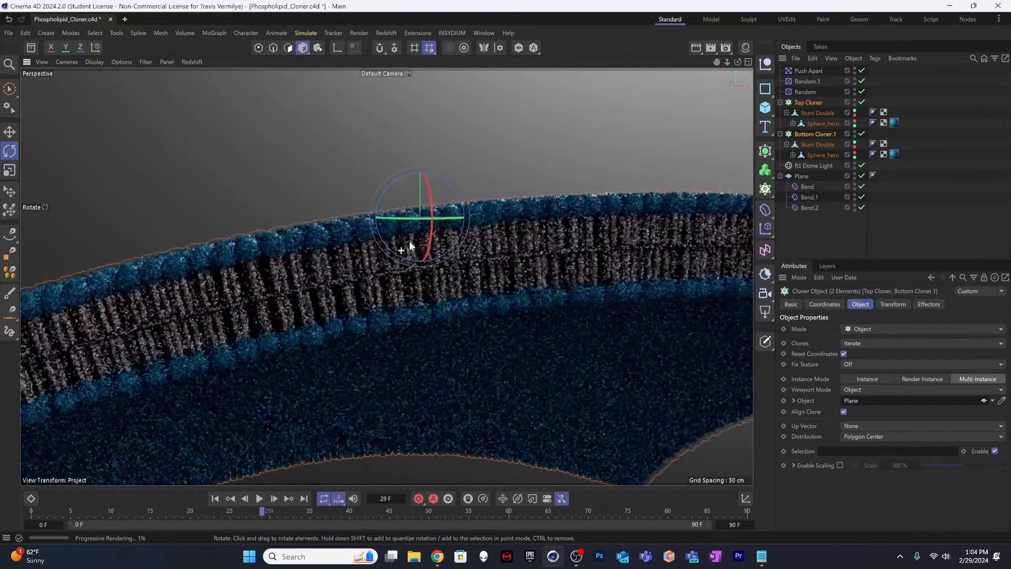
pyautogui.keyDown('alt'); pyautogui.moveTo(404, 266); pyautogui.dragTo(638, 243); pyautogui.keyUp('alt')
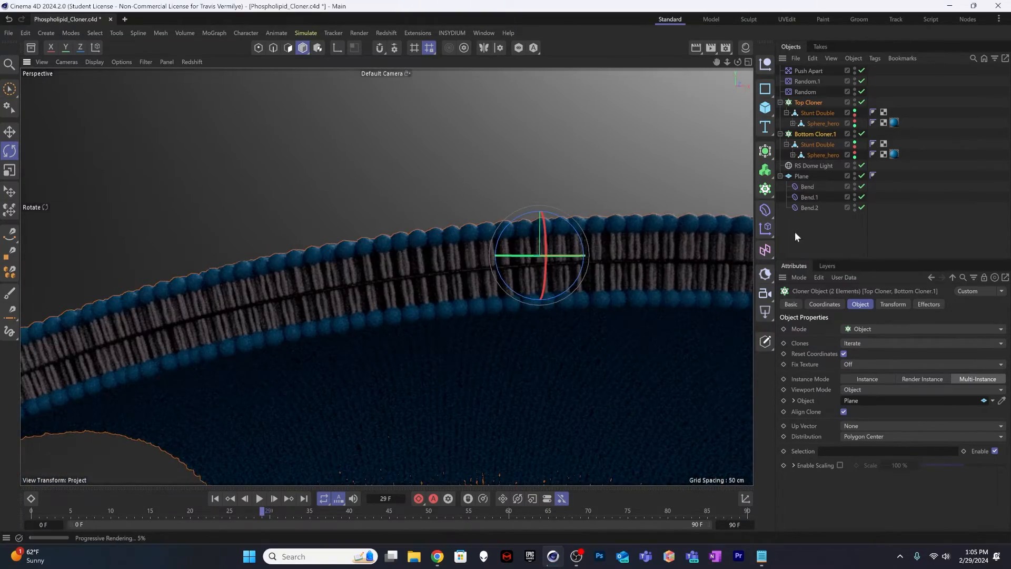
# Step: Deselect the cloners and advance the animation frame by frame to frame 36 to check the lipid motion in the render
pyautogui.click(795, 232)
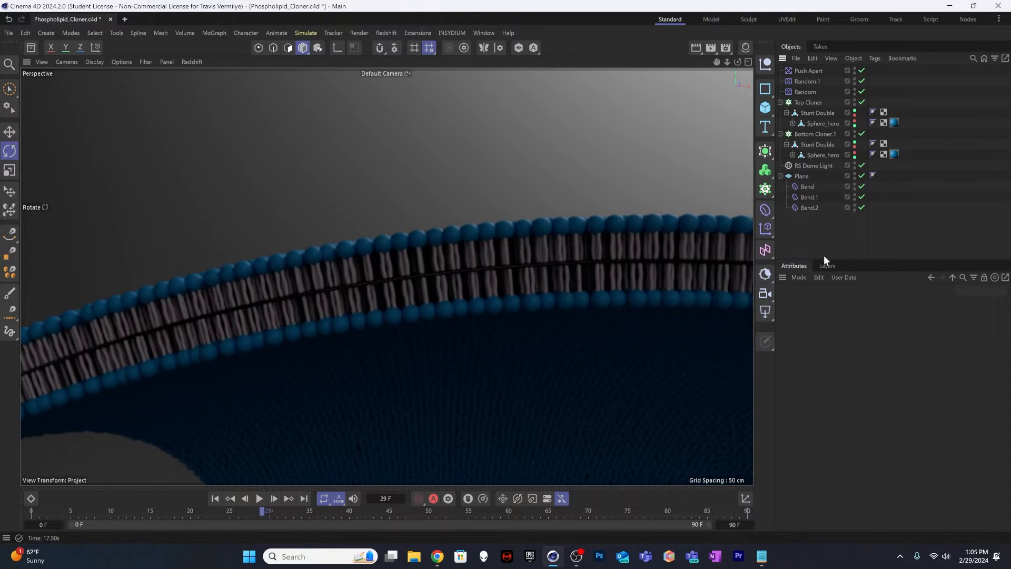
pyautogui.keyDown('alt'); pyautogui.moveTo(517, 268); pyautogui.dragTo(442, 316); pyautogui.keyUp('alt')
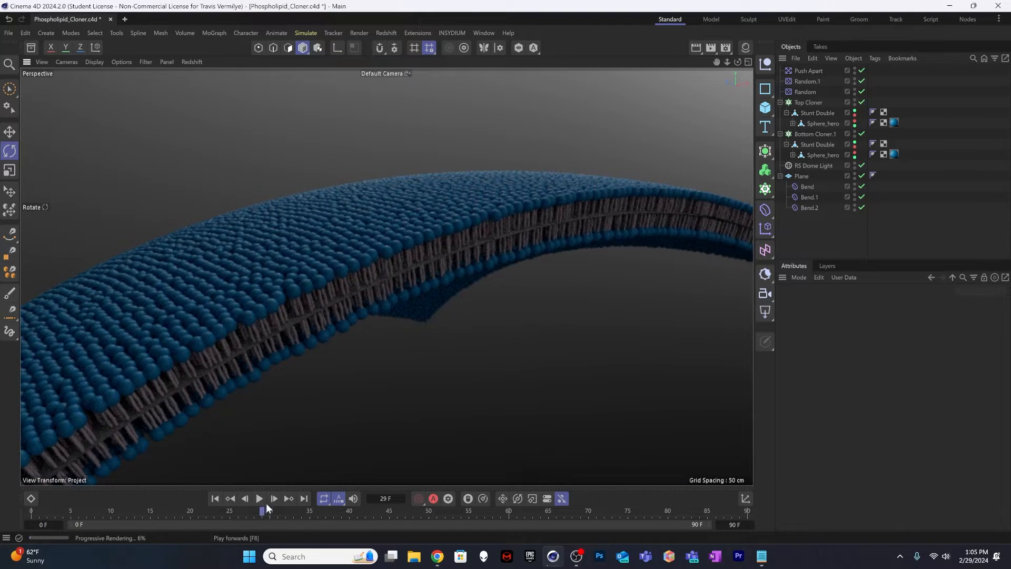
pyautogui.click(270, 498)
pyautogui.click(270, 498)
pyautogui.click(270, 498)
pyautogui.click(270, 498)
pyautogui.click(271, 498)
pyautogui.click(271, 498)
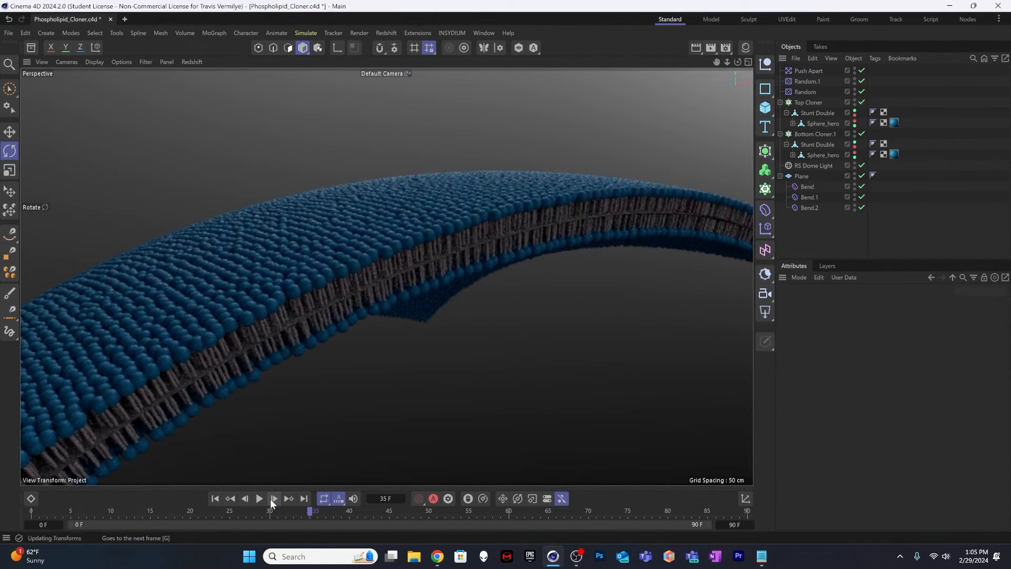
pyautogui.click(270, 499)
pyautogui.keyDown('alt'); pyautogui.moveTo(349, 216); pyautogui.dragTo(432, 256); pyautogui.keyUp('alt')
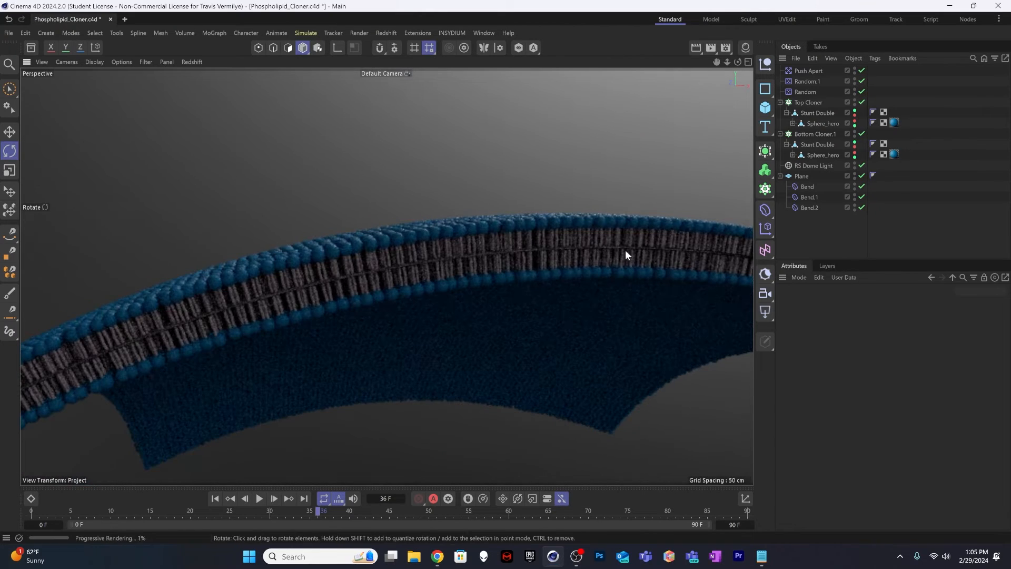
# Step: Set the RS Dome Light's intensity to 2.5 to brighten the rendered bilayer
pyautogui.click(807, 167)
pyautogui.click(853, 387)
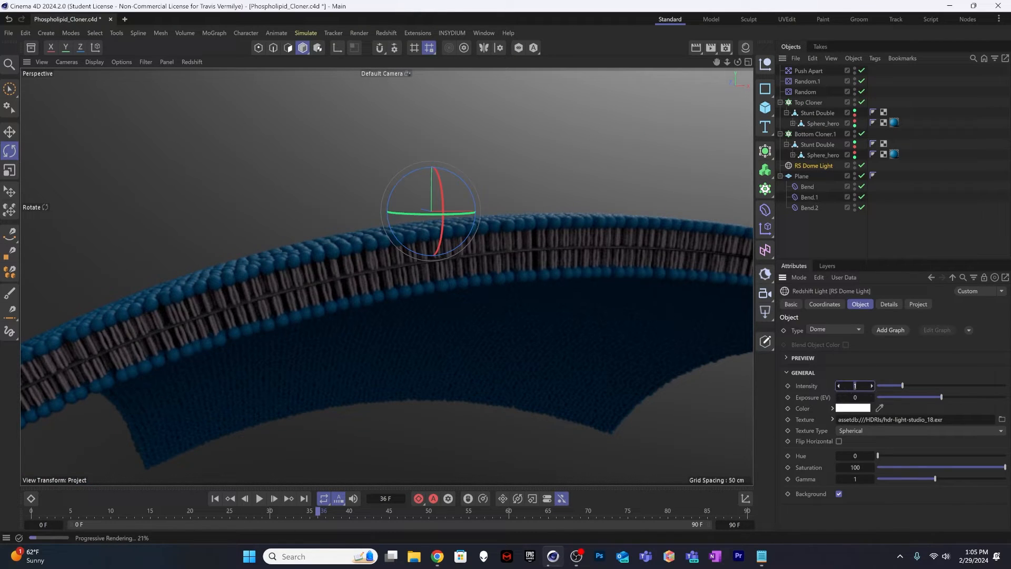
pyautogui.write('2.5')
pyautogui.press('Return')
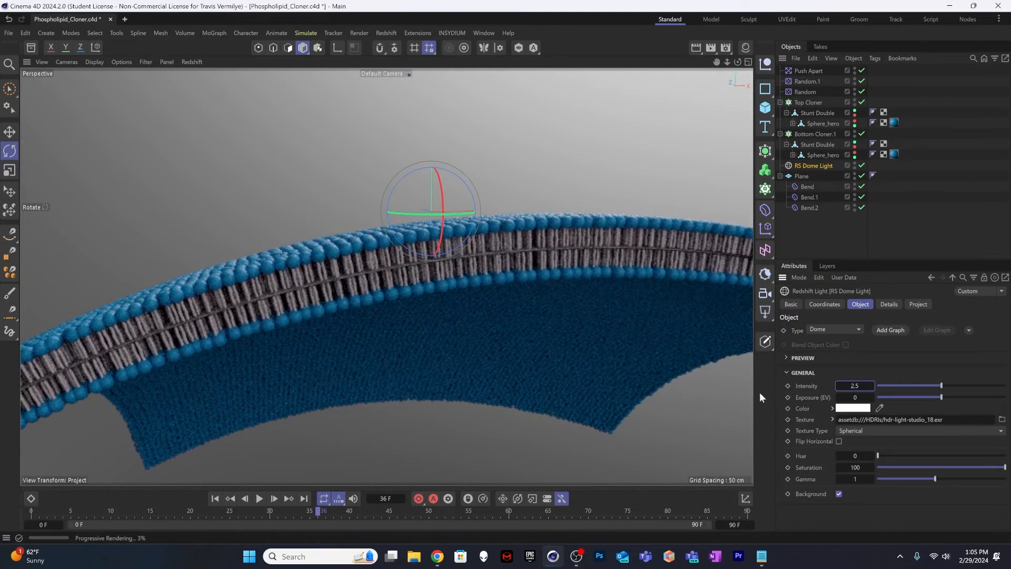
pyautogui.keyDown('alt'); pyautogui.moveTo(421, 293); pyautogui.dragTo(432, 267); pyautogui.keyUp('alt')
pyautogui.scroll(5, 459, 258)
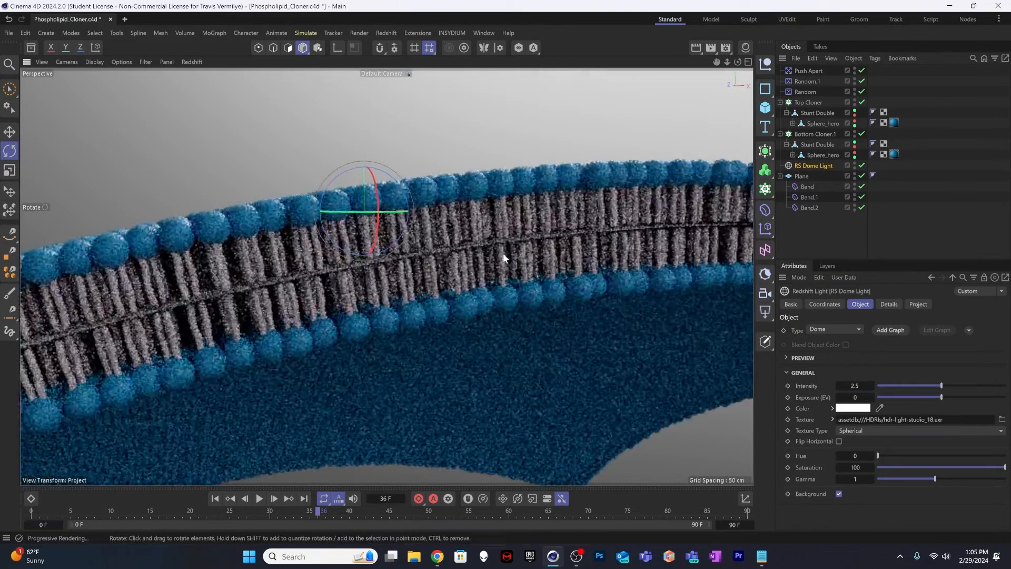
# Step: Hide the Plane in the editor and renderer, and check the gap between the two lipid layers
pyautogui.click(854, 175)
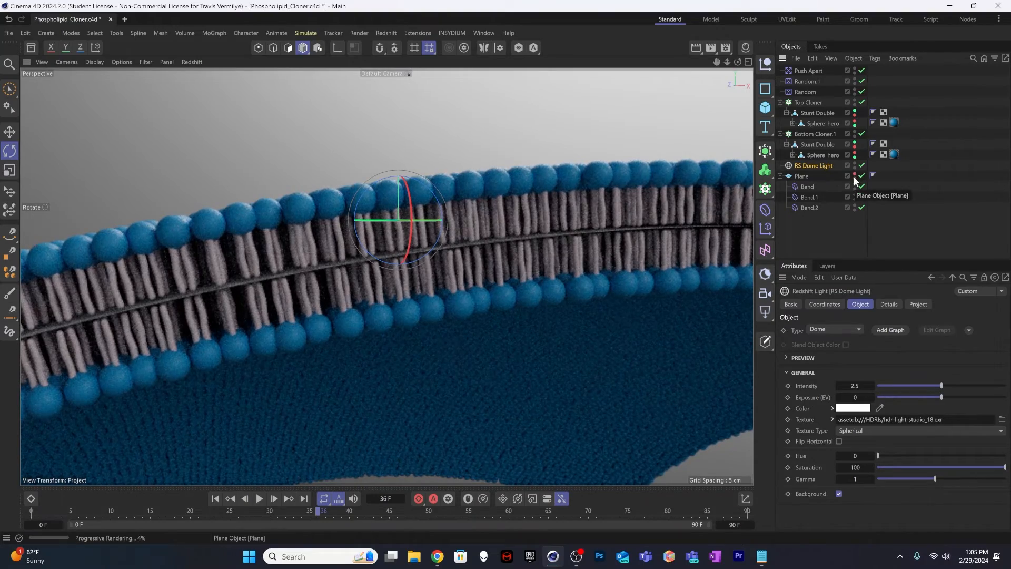
pyautogui.scroll(-2, 518, 264)
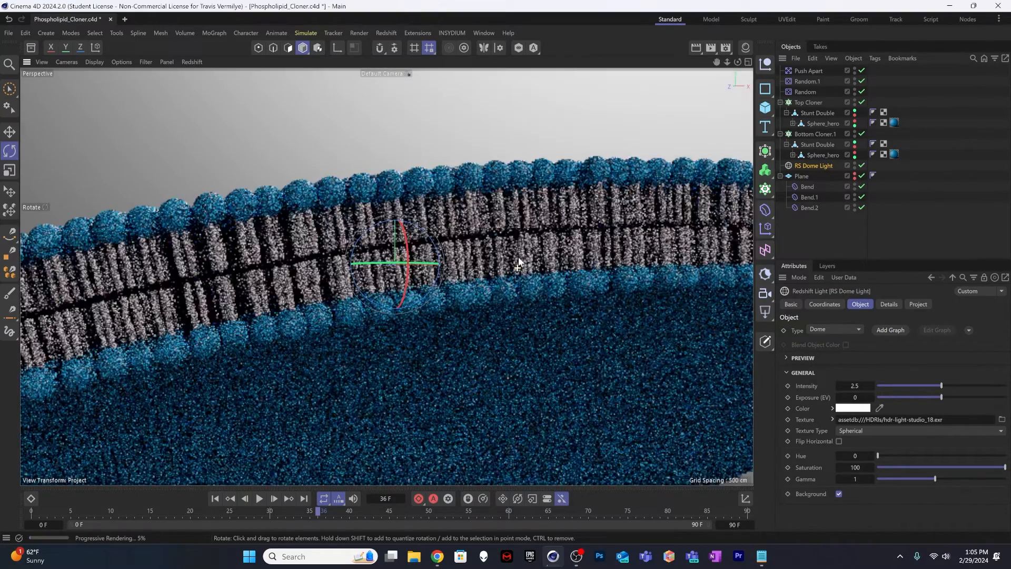
pyautogui.scroll(-3, 518, 263)
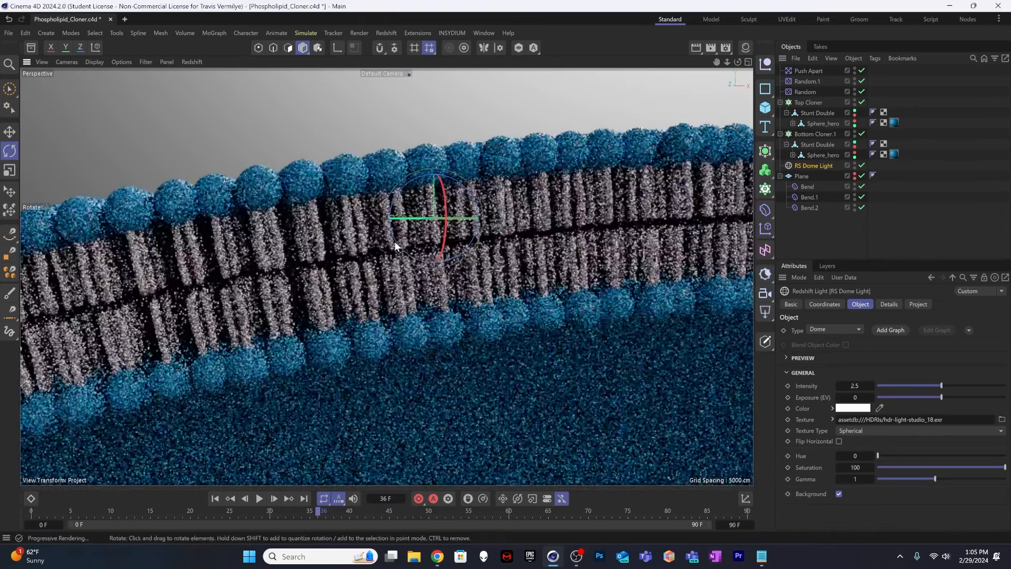
pyautogui.scroll(-1, 395, 244)
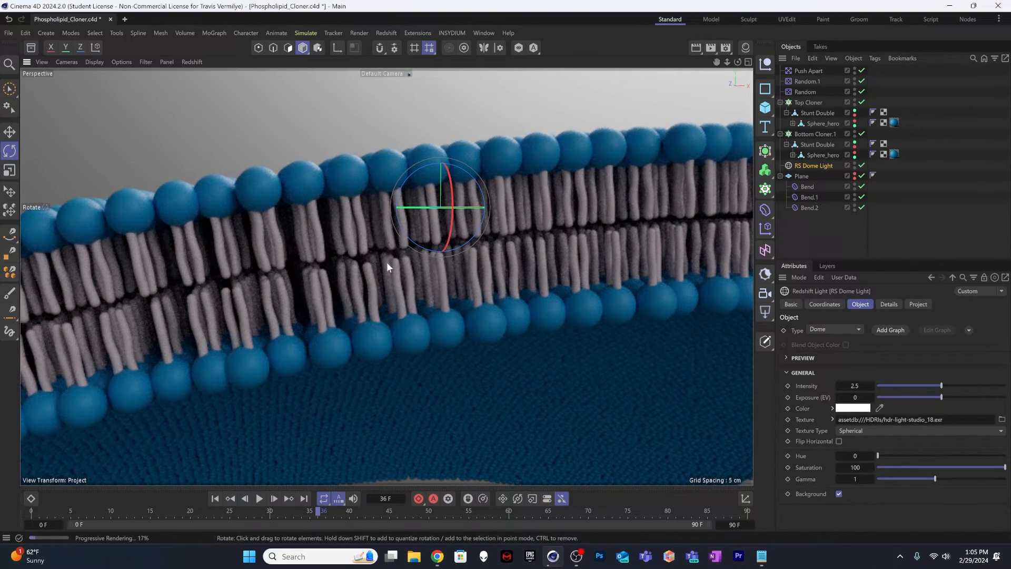
pyautogui.scroll(2, 386, 261)
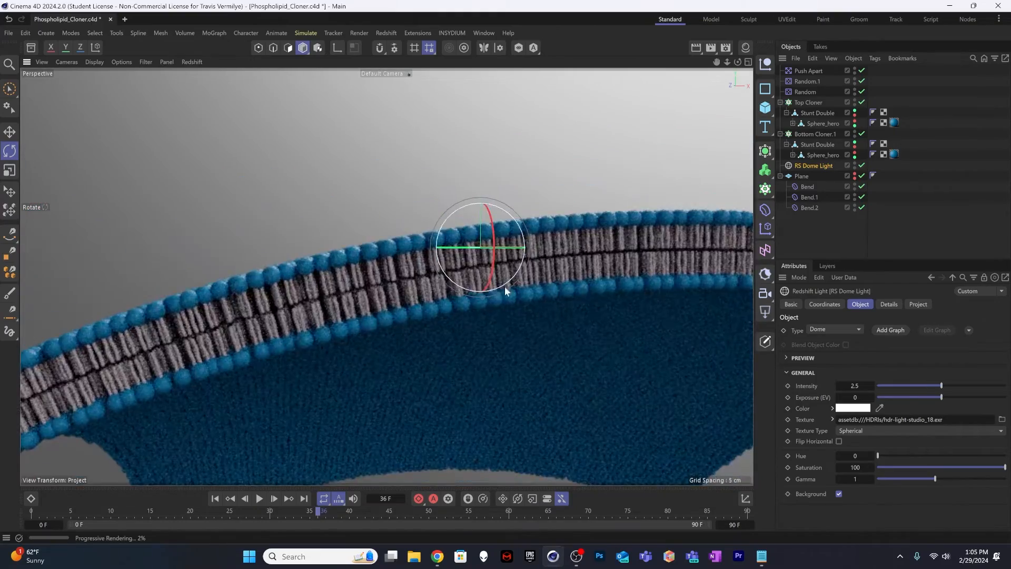
pyautogui.scroll(3, 505, 286)
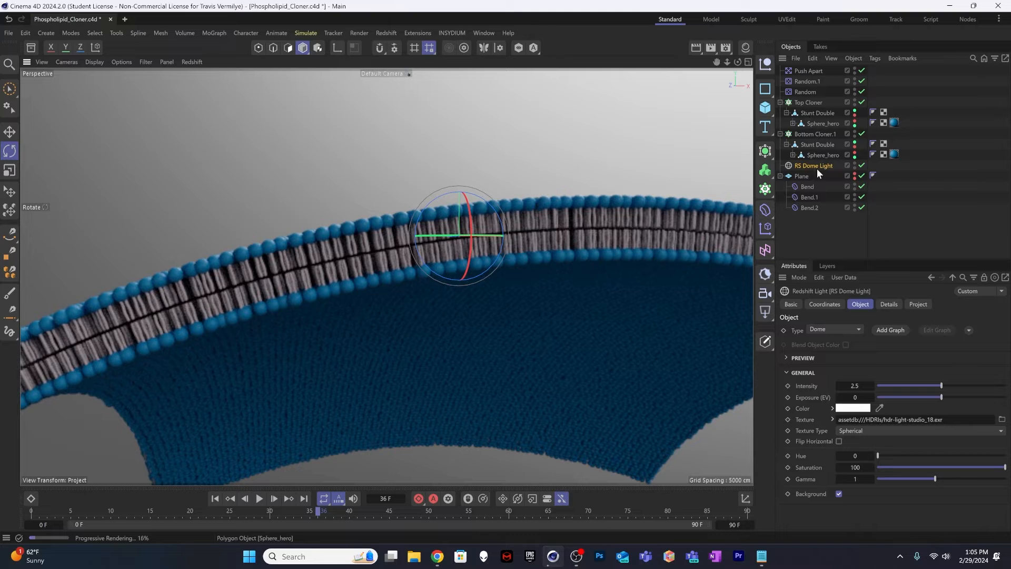
# Step: Increase the strength of the Bend and Bend.1 deformers together to 90° for a tighter membrane curve
pyautogui.click(807, 187)
pyautogui.keyDown('shift'); pyautogui.click(807, 197); pyautogui.keyUp('shift')
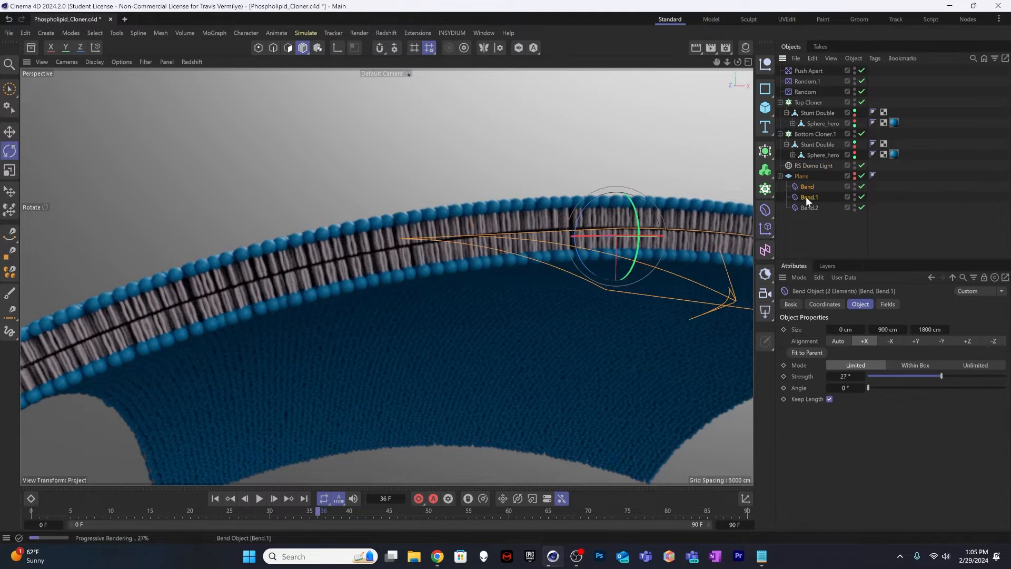
pyautogui.click(849, 375)
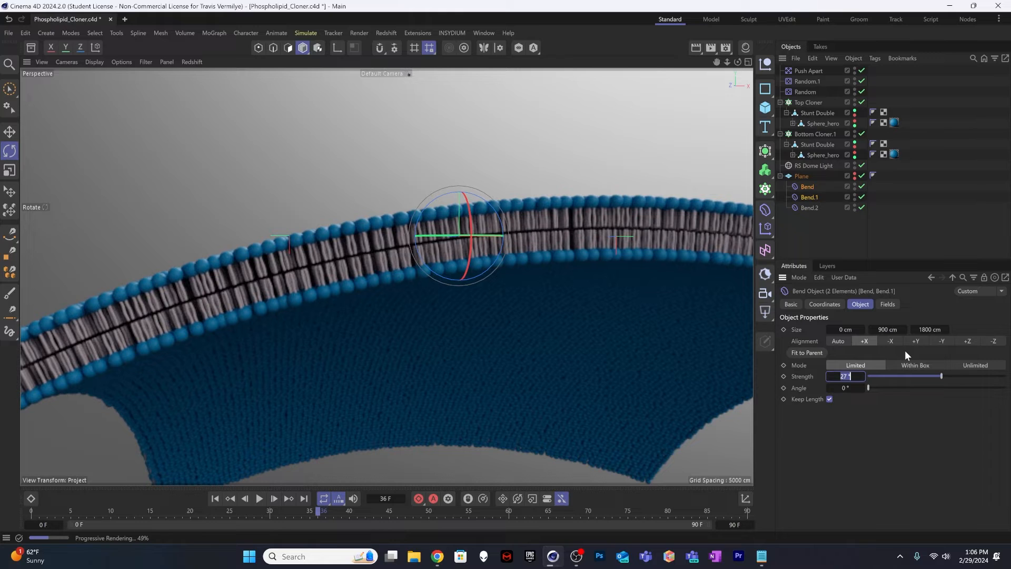
pyautogui.write('32')
pyautogui.press('Return')
pyautogui.moveTo(941, 374); pyautogui.dragTo(954, 376)
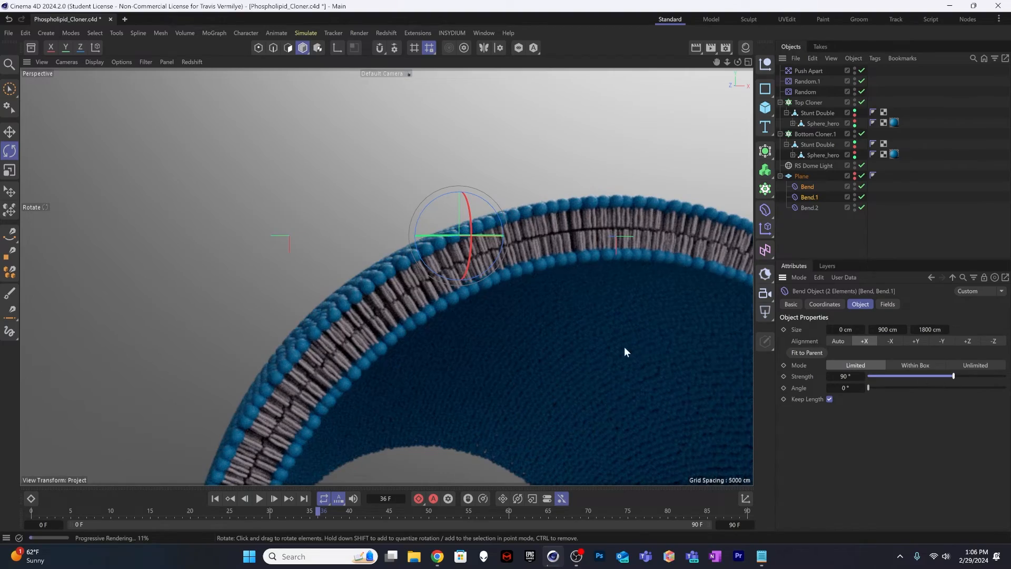
pyautogui.keyDown('alt'); pyautogui.moveTo(587, 339); pyautogui.dragTo(399, 305, button='middle'); pyautogui.keyUp('alt')
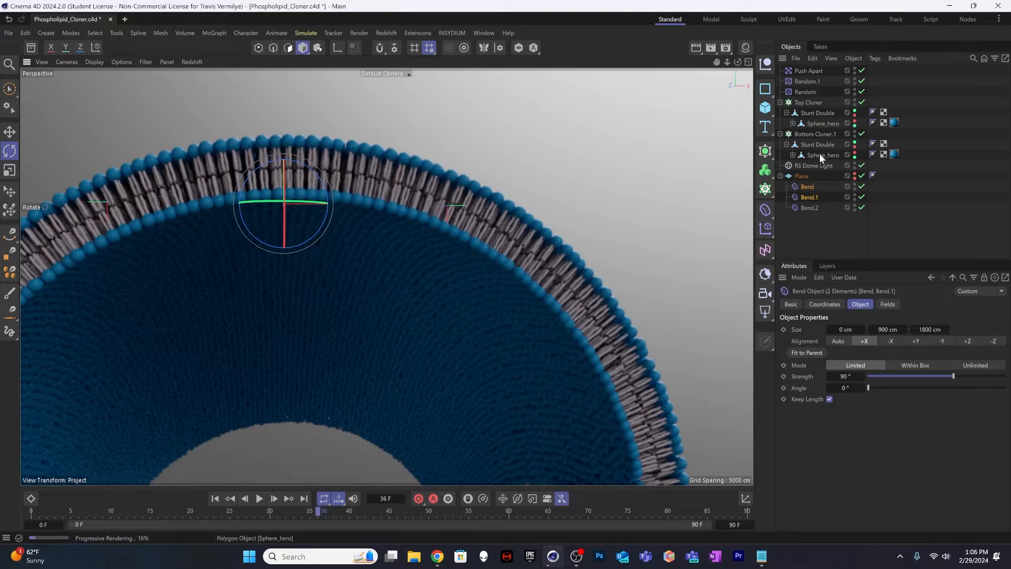
# Step: Raise the Bend.2 deformer's strength to 77° and inspect the resulting dome-shaped bilayer
pyautogui.click(811, 207)
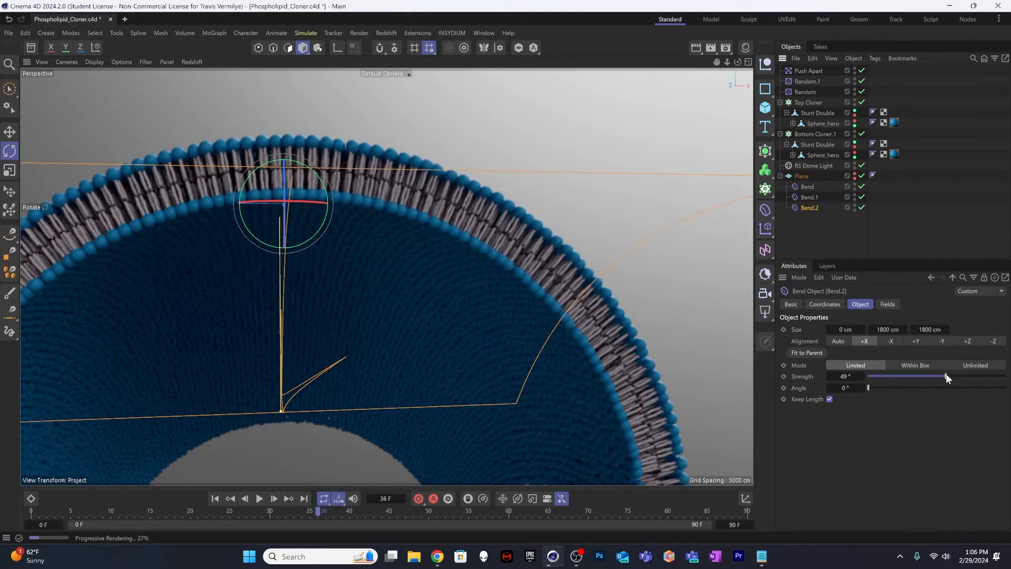
pyautogui.moveTo(946, 374); pyautogui.dragTo(952, 376)
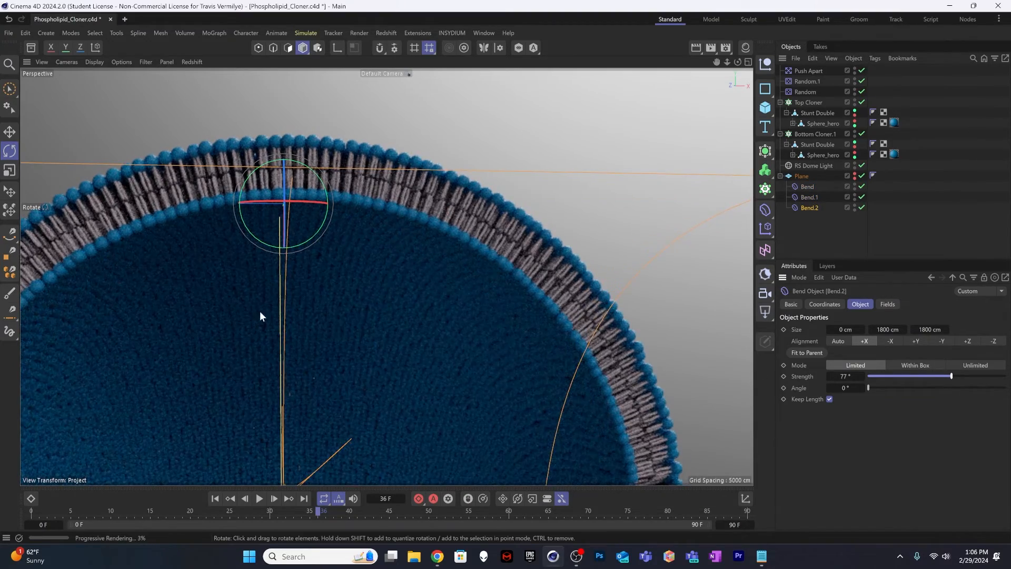
pyautogui.keyDown('alt'); pyautogui.moveTo(263, 311); pyautogui.dragTo(314, 301); pyautogui.keyUp('alt')
pyautogui.keyDown('alt'); pyautogui.moveTo(316, 298); pyautogui.dragTo(345, 279, button='right'); pyautogui.keyUp('alt')
pyautogui.keyDown('alt'); pyautogui.moveTo(346, 281); pyautogui.dragTo(421, 335); pyautogui.keyUp('alt')
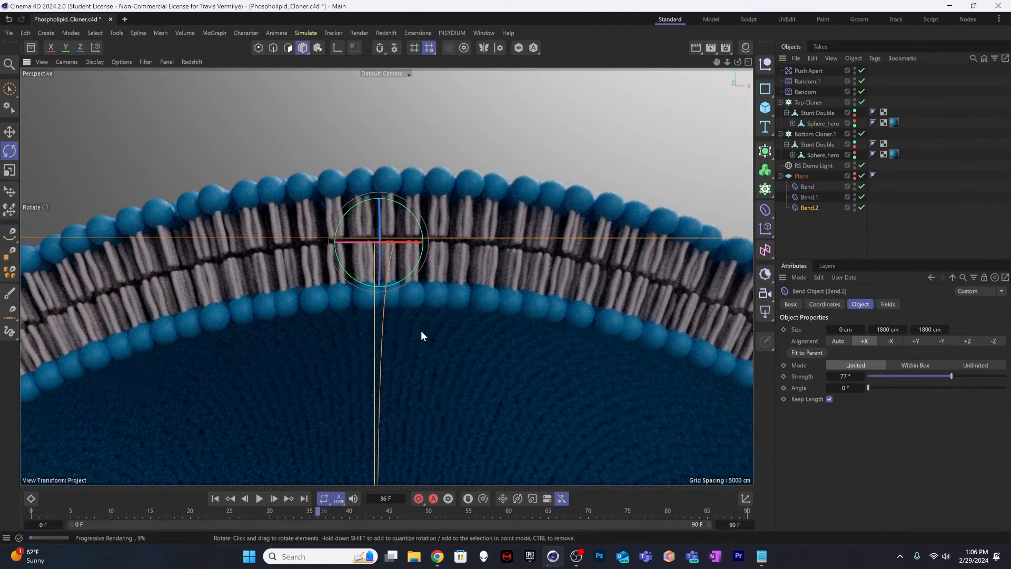
pyautogui.keyDown('alt'); pyautogui.moveTo(422, 331); pyautogui.dragTo(399, 254); pyautogui.keyUp('alt')
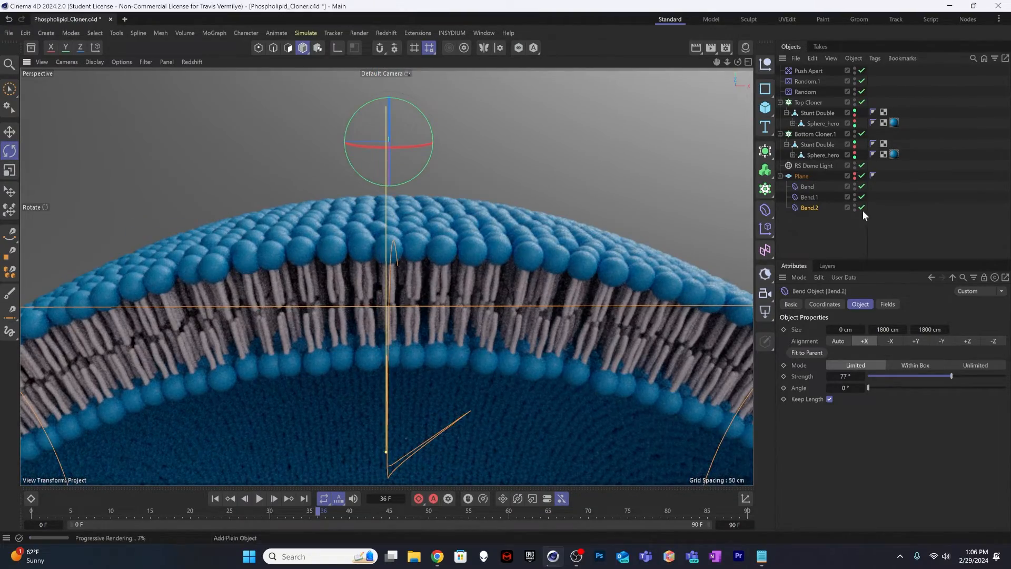
# Step: Select every object in the scene and stop the Redshift IPR preview in the viewport
pyautogui.click(822, 227)
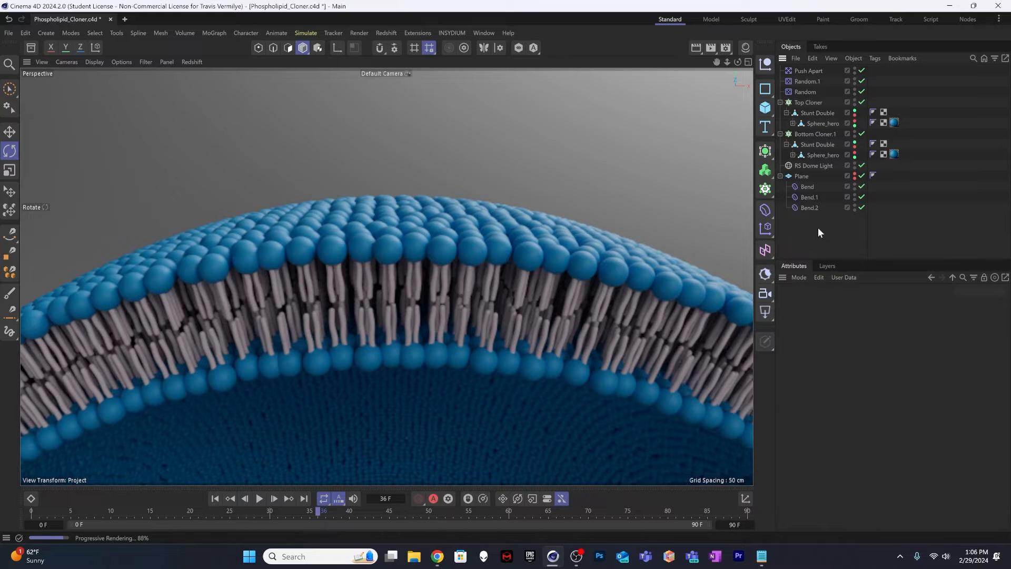
pyautogui.hotkey('ctrl', 'a')
pyautogui.click(193, 64)
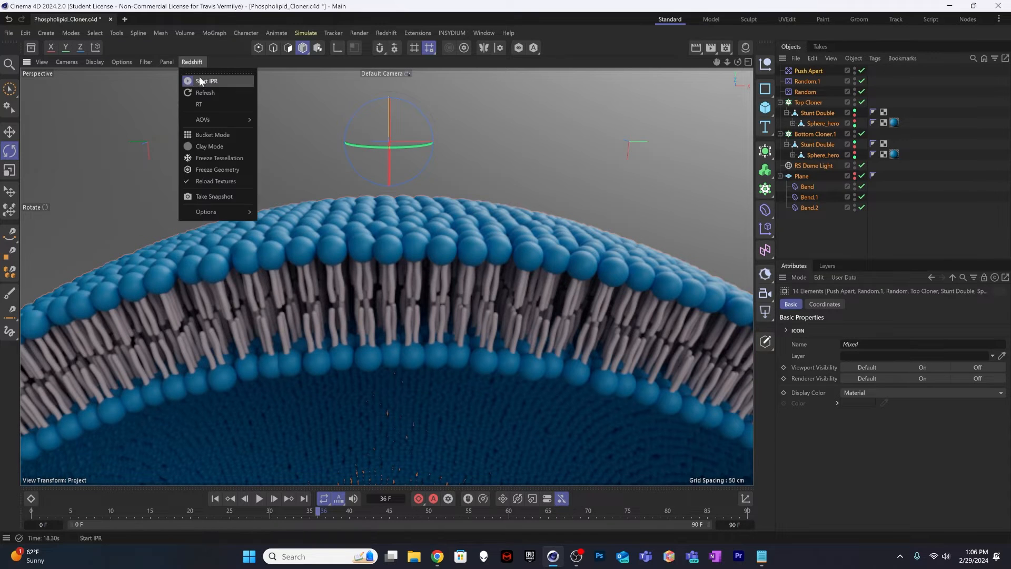
pyautogui.click(235, 81)
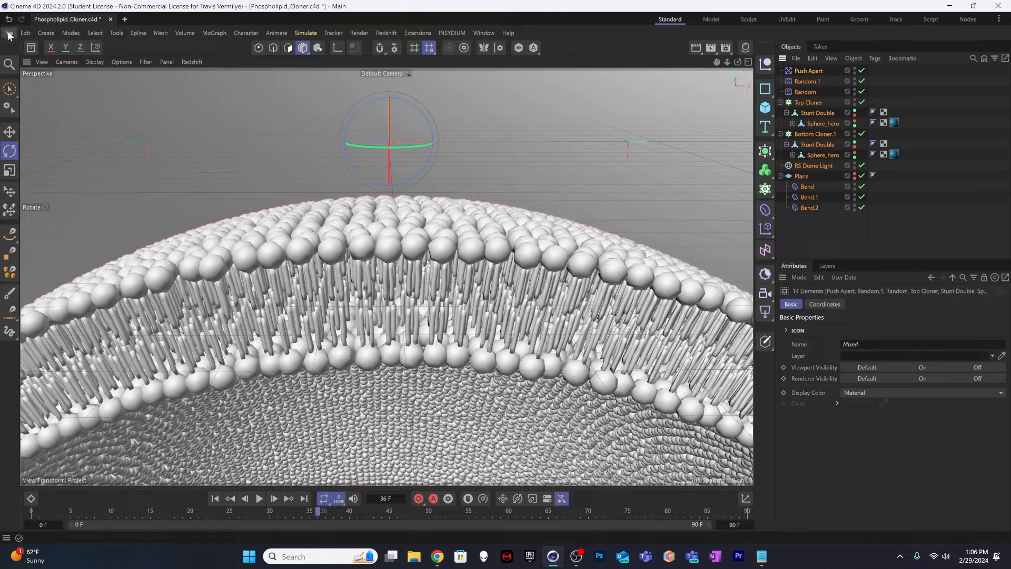
# Step: Paste all the bilayer objects into a new project, frame the curved membrane, and collapse the Plane's hierarchy
pyautogui.click(125, 18)
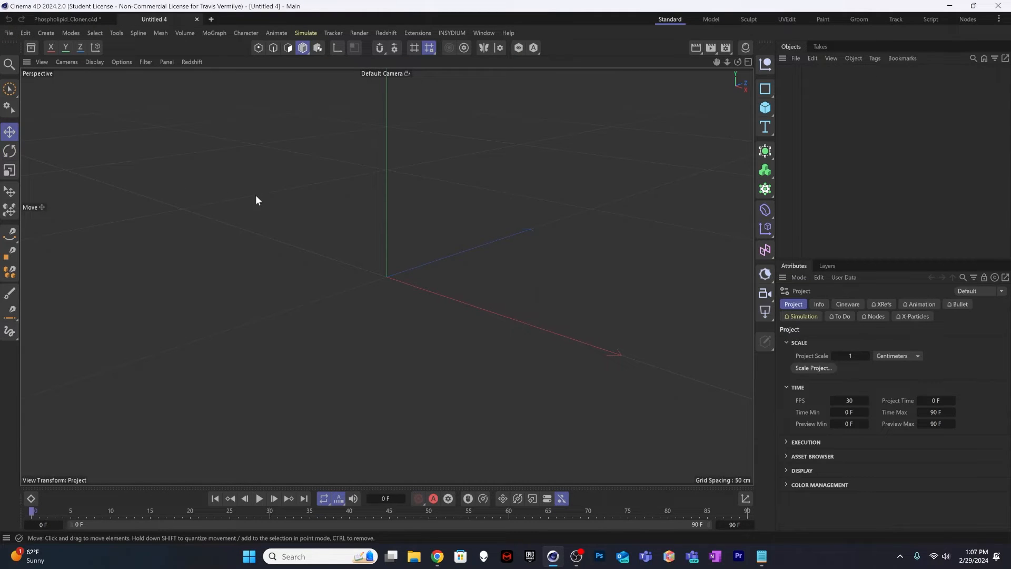
pyautogui.hotkey('ctrl', 'v')
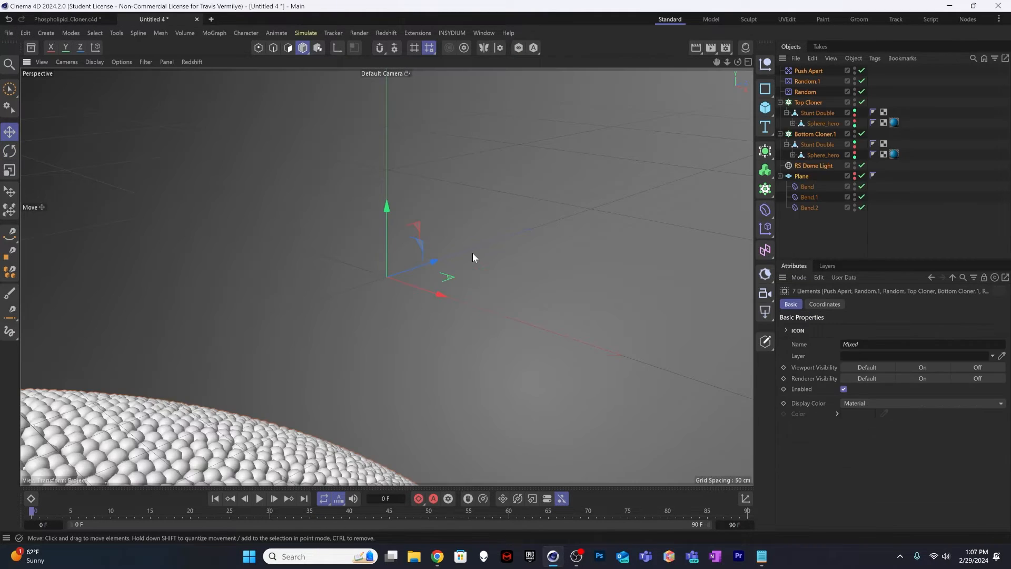
pyautogui.press('h')
pyautogui.keyDown('alt'); pyautogui.moveTo(456, 273); pyautogui.dragTo(553, 248); pyautogui.keyUp('alt')
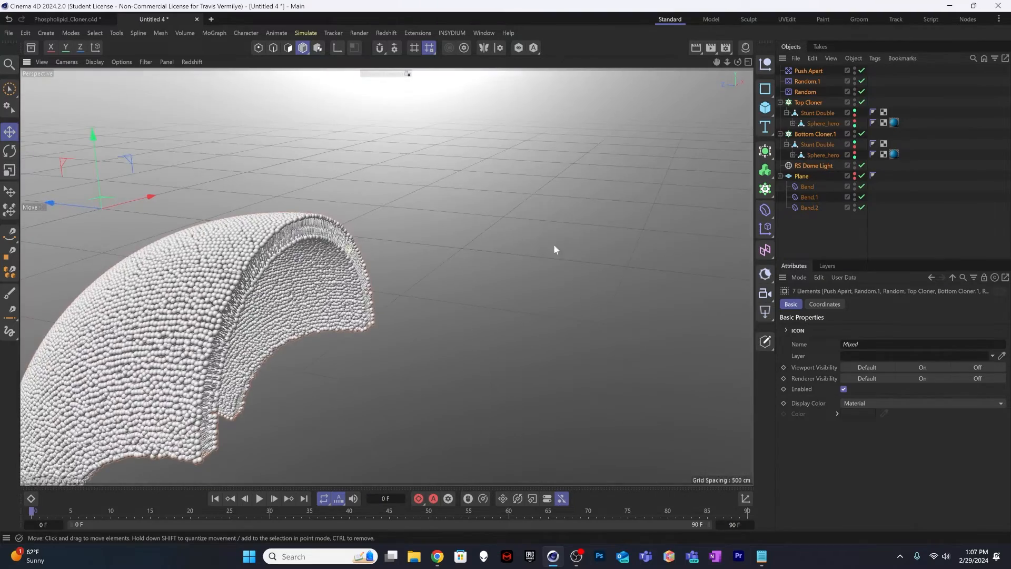
pyautogui.keyDown('alt'); pyautogui.moveTo(240, 271); pyautogui.dragTo(540, 236); pyautogui.keyUp('alt')
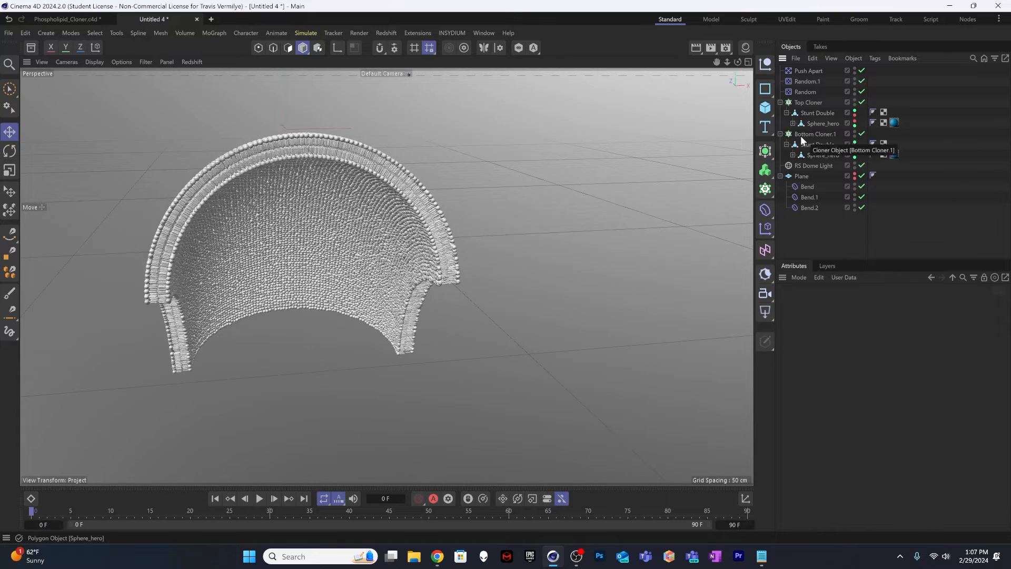
pyautogui.click(780, 176)
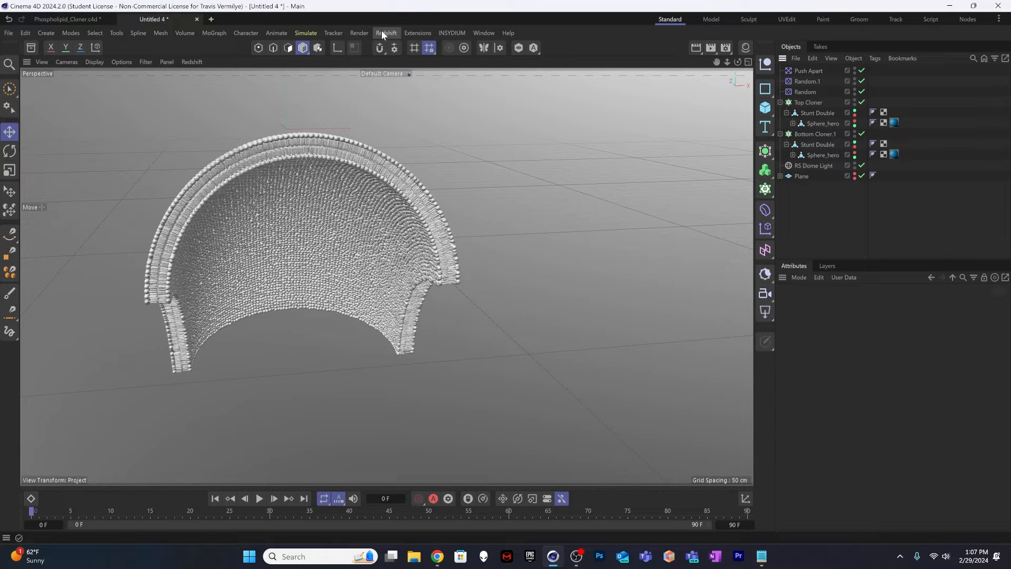
# Step: Check the Redshift Main Menu option in the Redshift renderer preferences
pyautogui.click(26, 33)
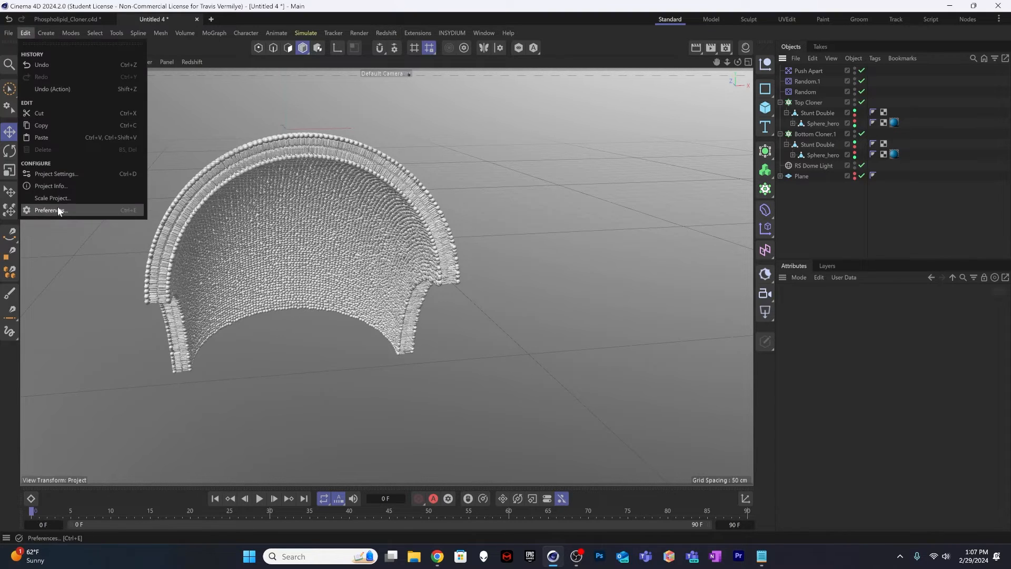
pyautogui.click(50, 211)
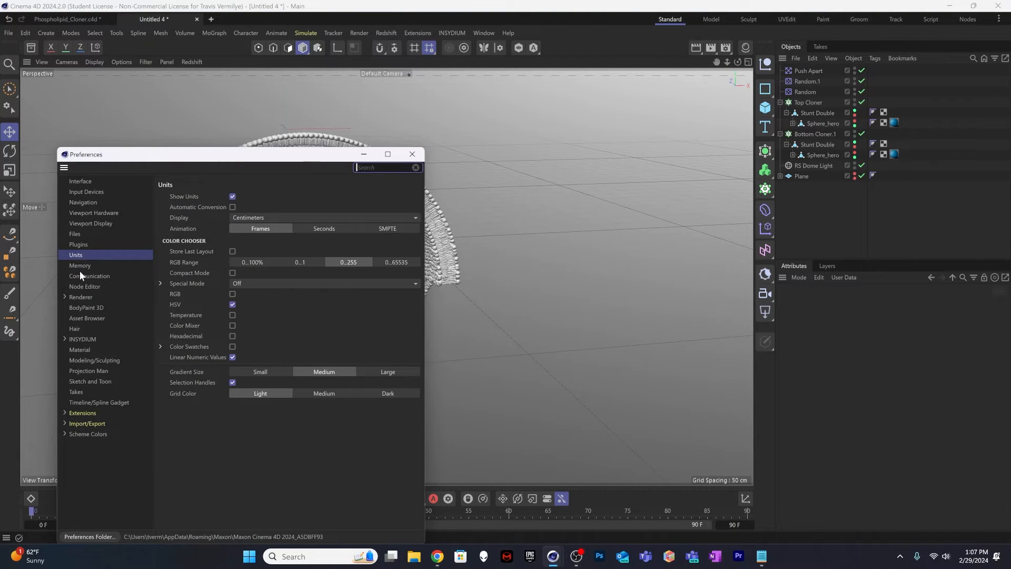
pyautogui.click(80, 297)
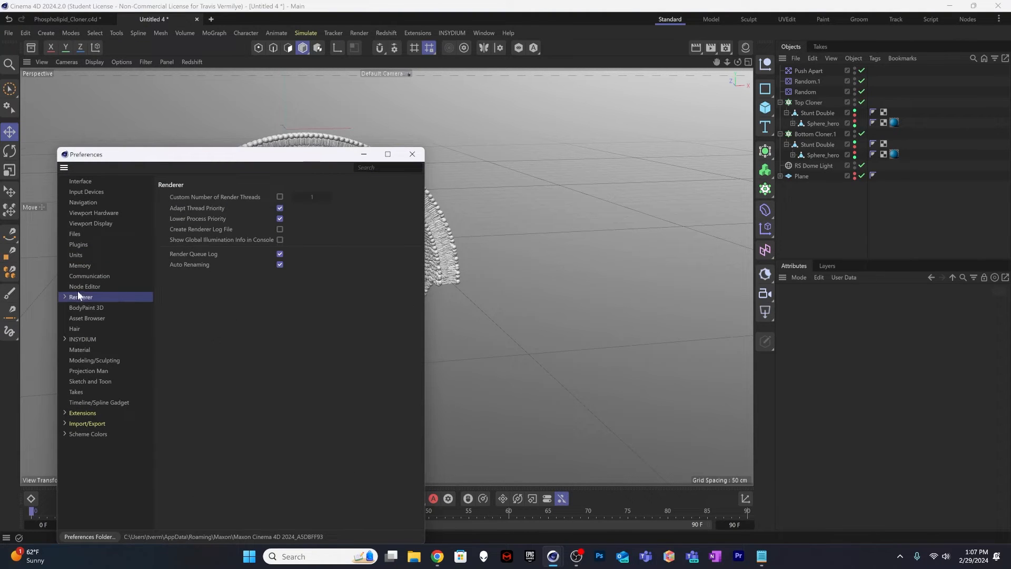
pyautogui.click(70, 298)
pyautogui.click(88, 318)
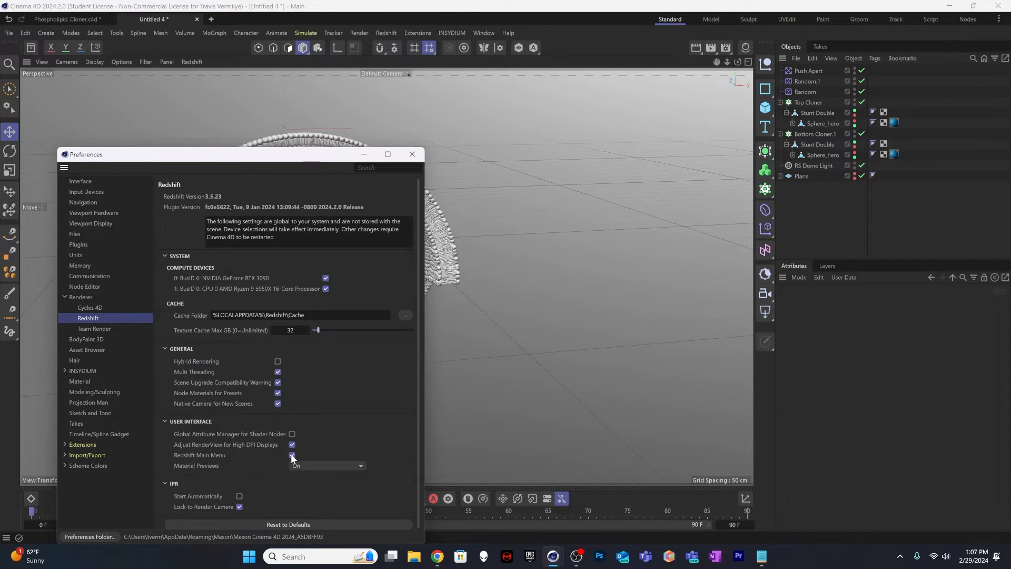
pyautogui.click(412, 153)
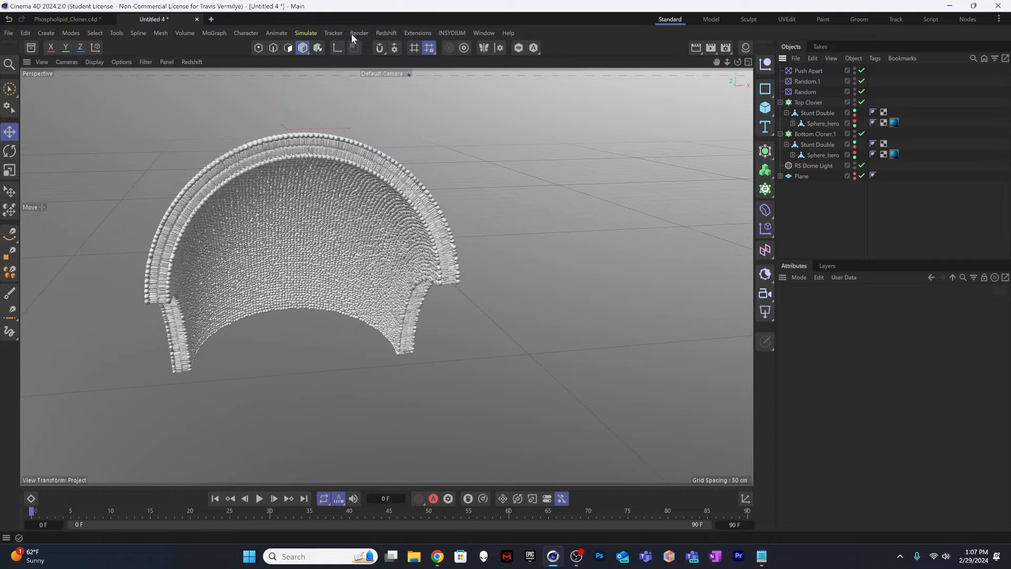
# Step: Add a Redshift Matrix Scatter object and duplicate it so each lipid layer has its own matrix
pyautogui.click(381, 32)
pyautogui.moveTo(412, 53)
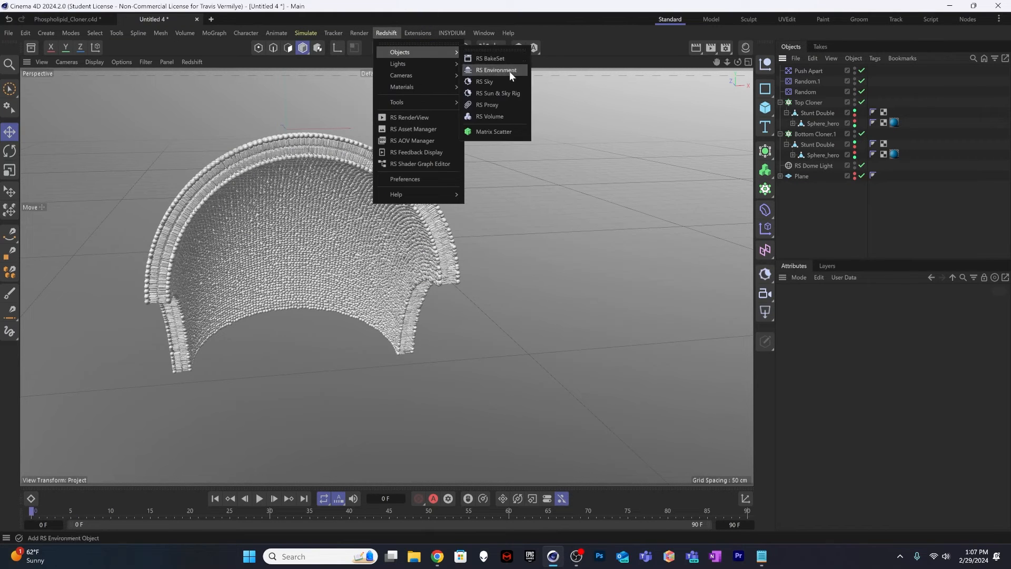
pyautogui.click(505, 132)
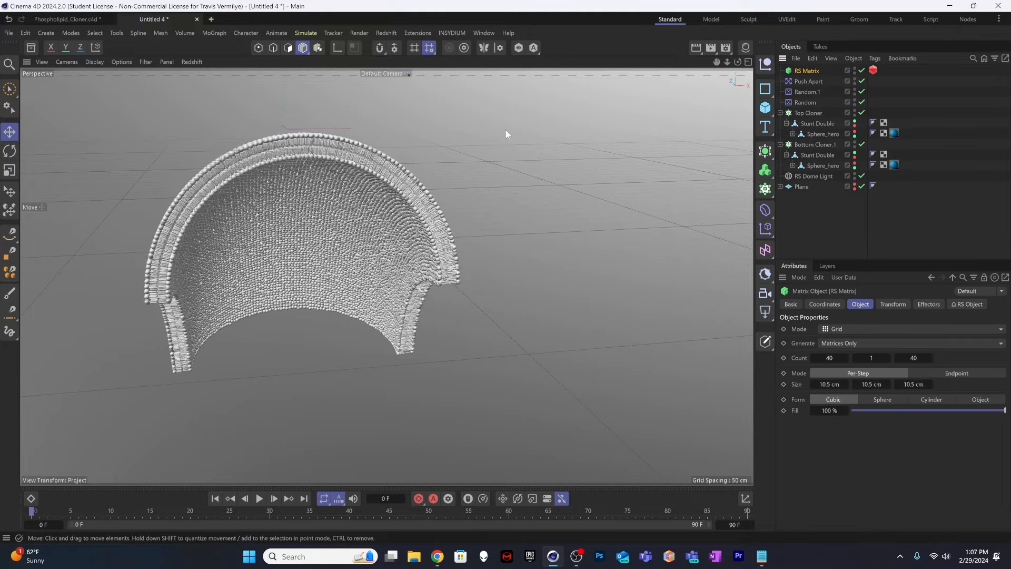
pyautogui.click(769, 188)
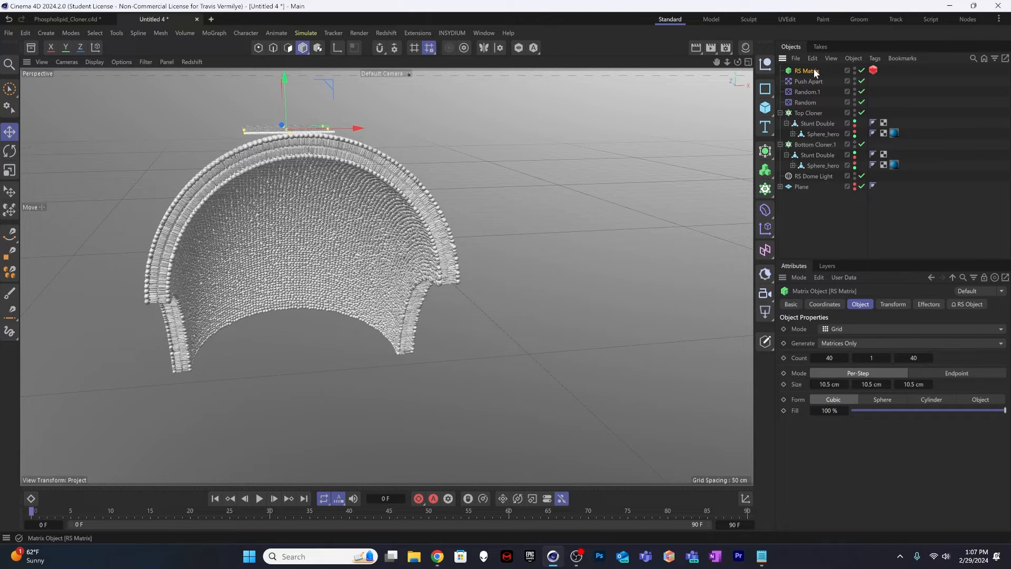
pyautogui.keyDown('ctrl'); pyautogui.moveTo(799, 69); pyautogui.dragTo(804, 74); pyautogui.keyUp('ctrl')
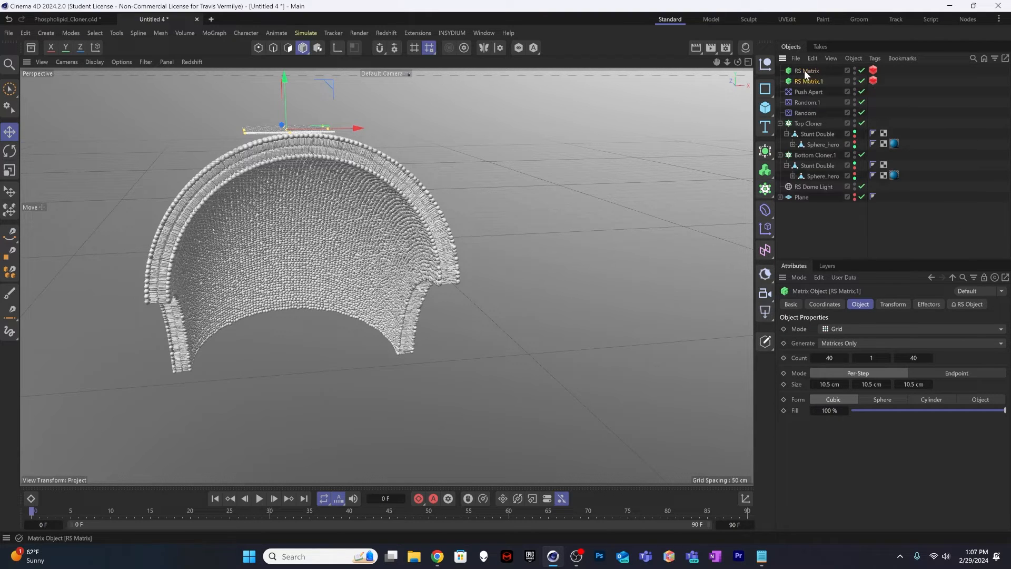
# Step: Disable both the Top Cloner and Bottom Cloner.1 so only the matrix objects generate
pyautogui.click(861, 124)
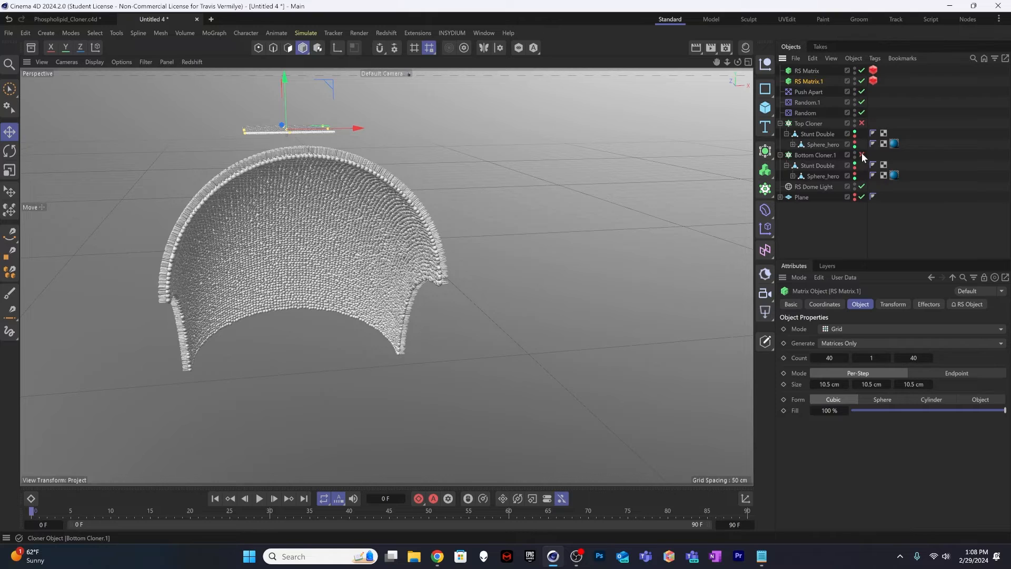
pyautogui.click(861, 155)
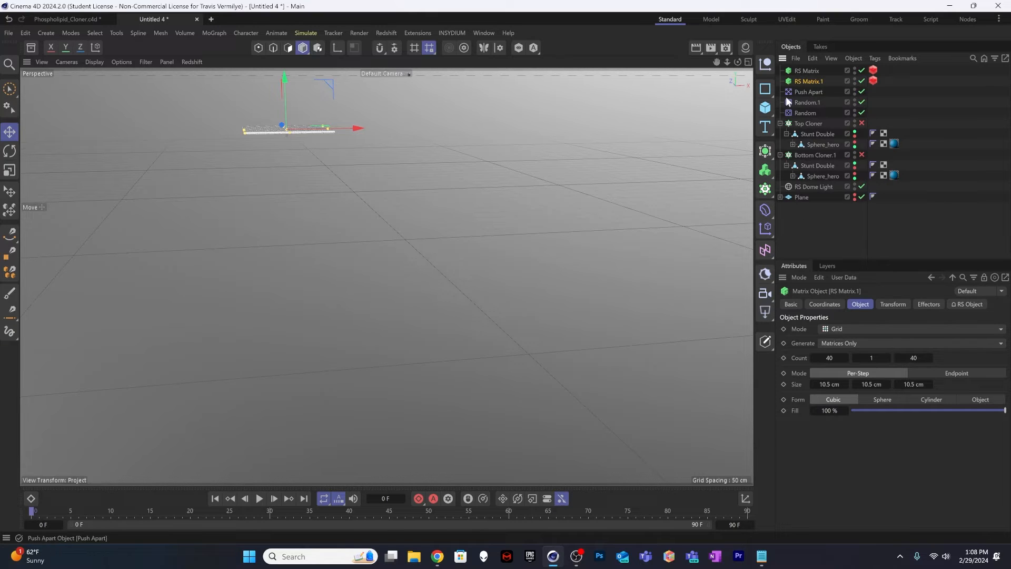
pyautogui.click(822, 221)
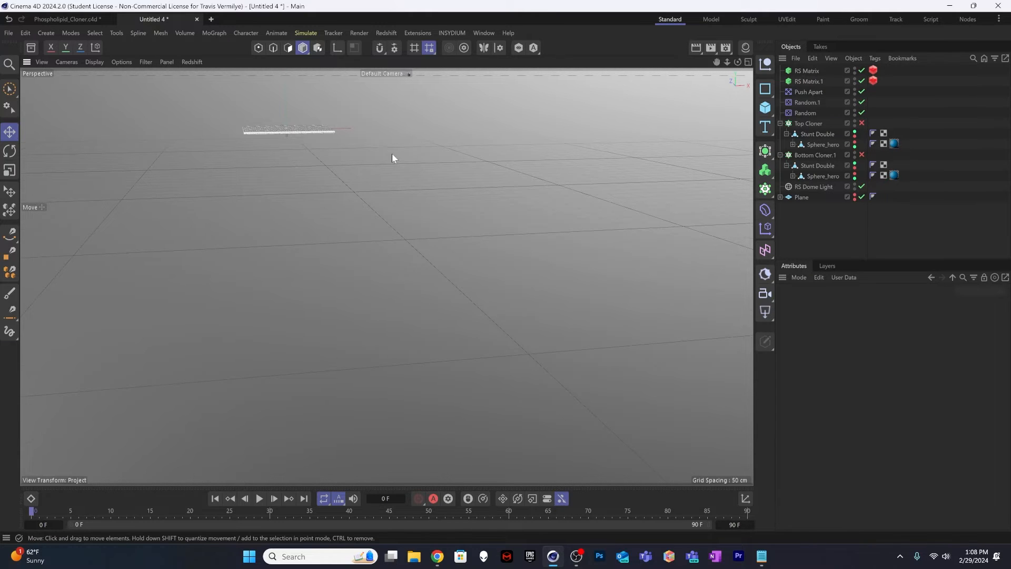
# Step: Examine the flat grid of matrix cubes up close and from several angles
pyautogui.keyDown('alt'); pyautogui.moveTo(327, 134); pyautogui.dragTo(365, 187, button='middle'); pyautogui.keyUp('alt')
pyautogui.keyDown('alt'); pyautogui.moveTo(318, 181); pyautogui.dragTo(448, 160, button='right'); pyautogui.keyUp('alt')
pyautogui.keyDown('alt'); pyautogui.moveTo(400, 160); pyautogui.dragTo(402, 201, button='middle'); pyautogui.keyUp('alt')
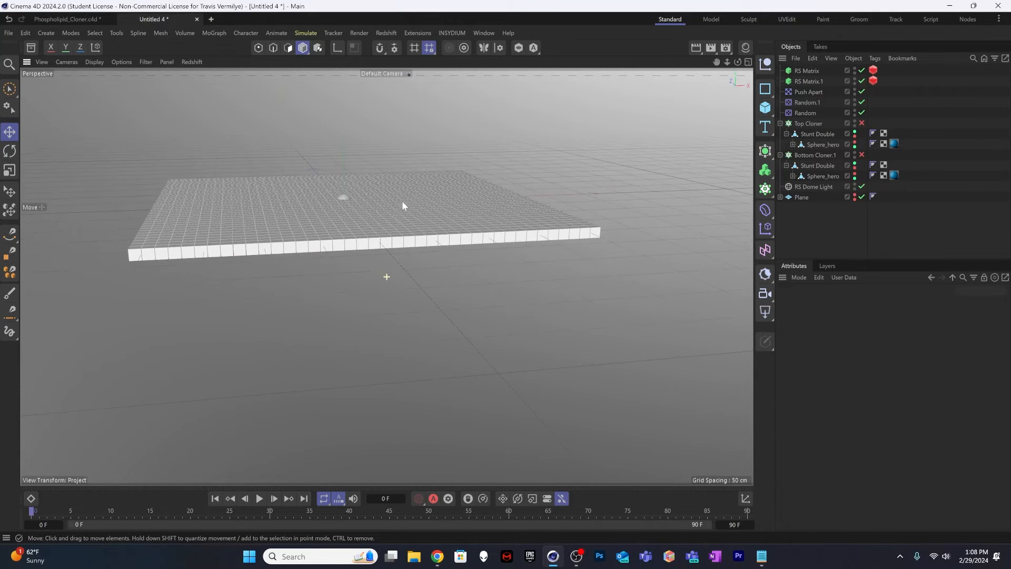
pyautogui.keyDown('alt'); pyautogui.moveTo(395, 213); pyautogui.dragTo(431, 202, button='right'); pyautogui.keyUp('alt')
pyautogui.keyDown('alt'); pyautogui.moveTo(430, 205); pyautogui.dragTo(433, 226); pyautogui.keyUp('alt')
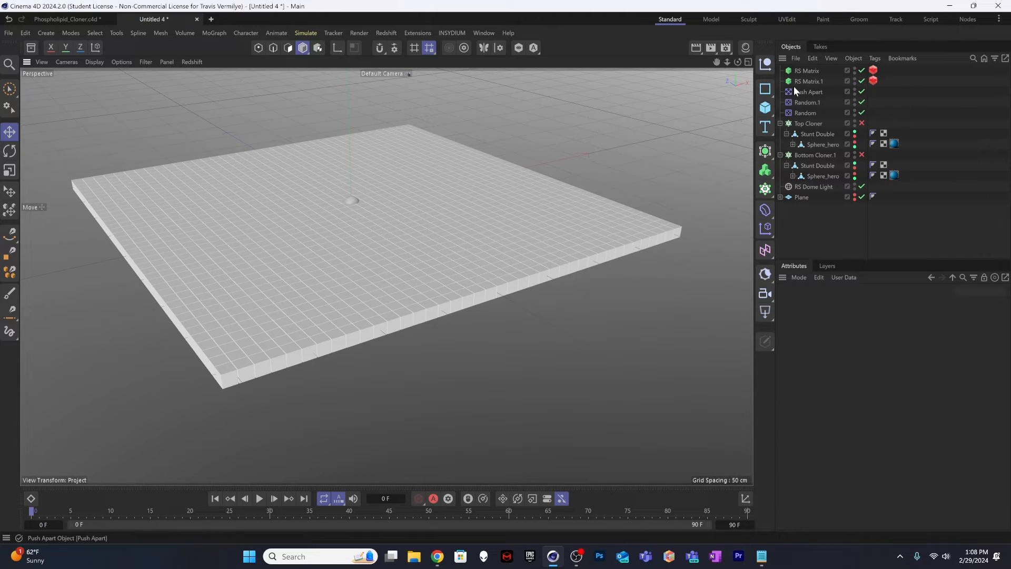
pyautogui.keyDown('alt'); pyautogui.moveTo(518, 201); pyautogui.dragTo(391, 241); pyautogui.keyUp('alt')
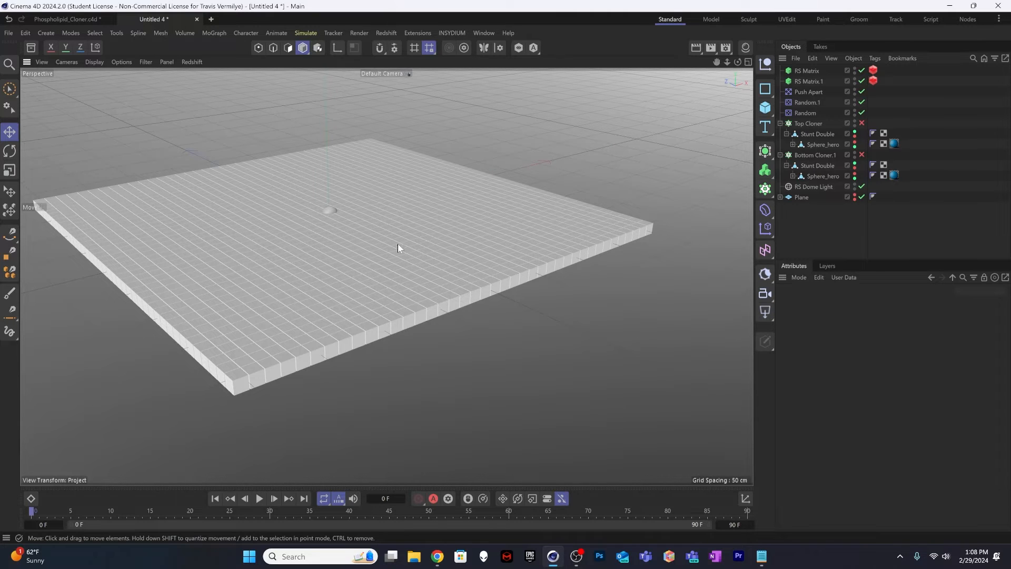
pyautogui.keyDown('alt'); pyautogui.moveTo(329, 295); pyautogui.dragTo(364, 343); pyautogui.keyUp('alt')
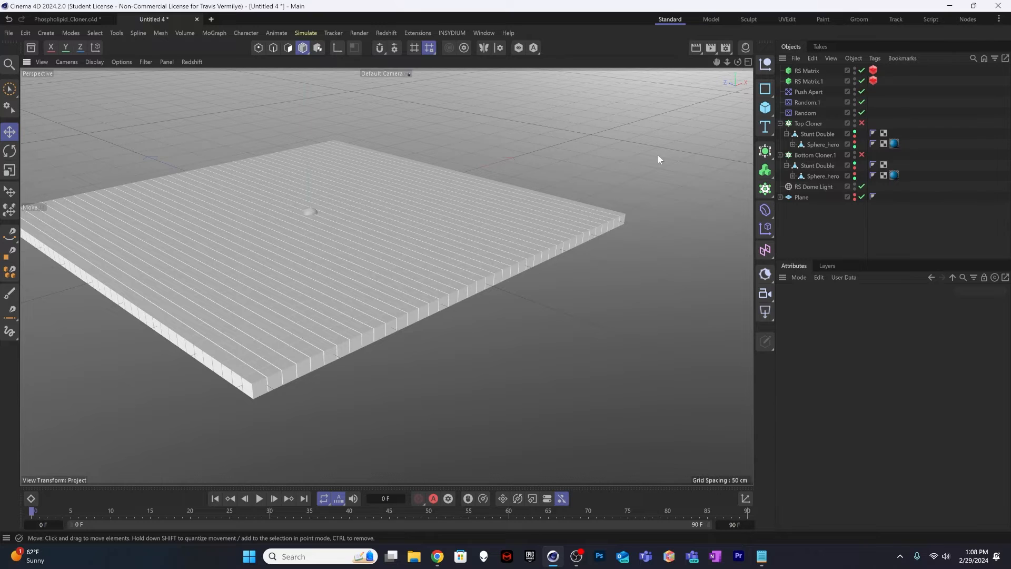
pyautogui.keyDown('alt'); pyautogui.moveTo(567, 203); pyautogui.dragTo(535, 248); pyautogui.keyUp('alt')
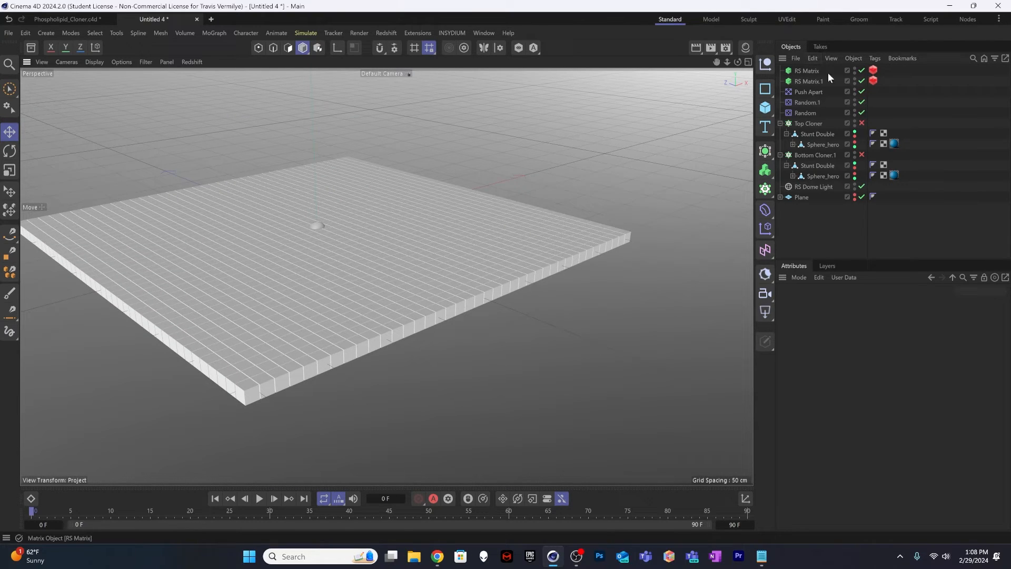
# Step: Rename the two matrix objects as Top RS Matrix and Bottom RS Matrix
pyautogui.doubleClick(812, 71)
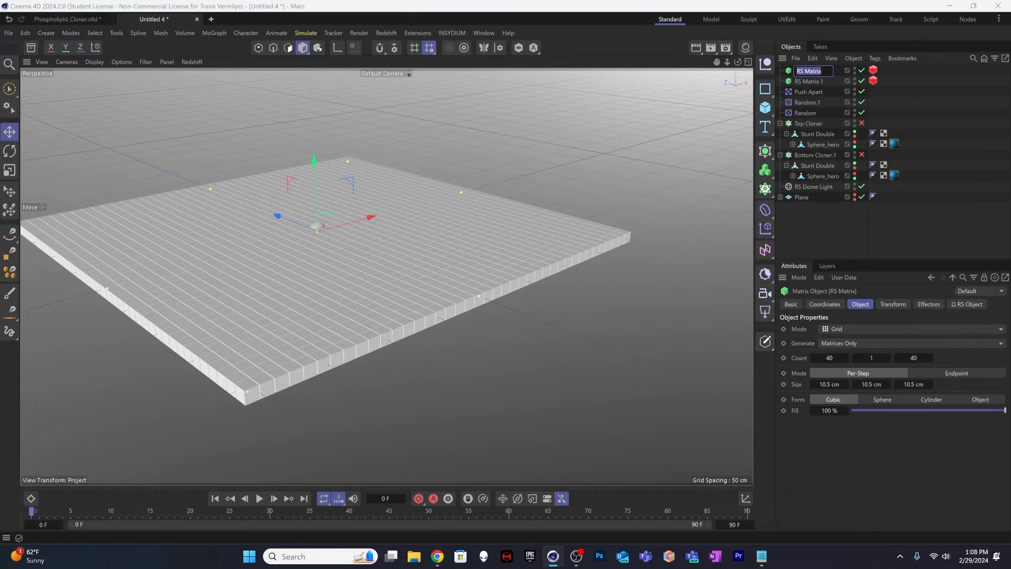
pyautogui.click(797, 72)
pyautogui.write('Top')
pyautogui.doubleClick(798, 81)
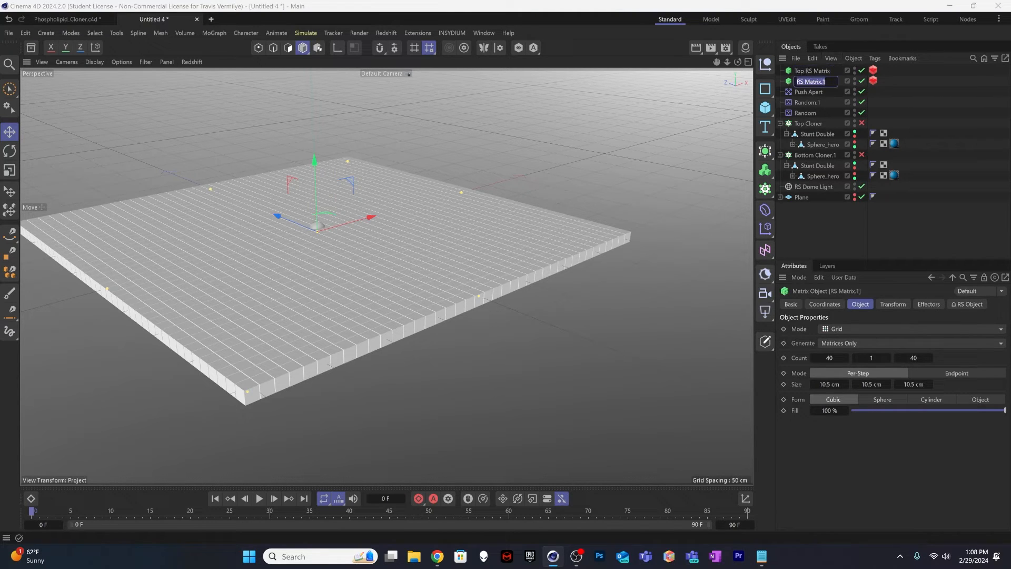
pyautogui.click(797, 82)
pyautogui.write('Bottom')
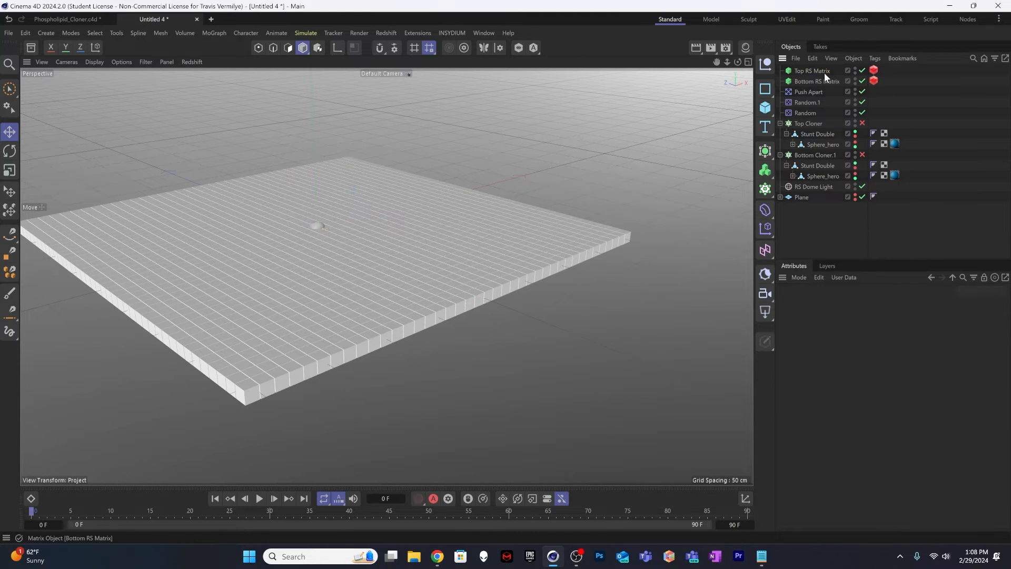
# Step: Set both RS Matrix objects together to Object mode and assign the Plane as their source object
pyautogui.click(823, 72)
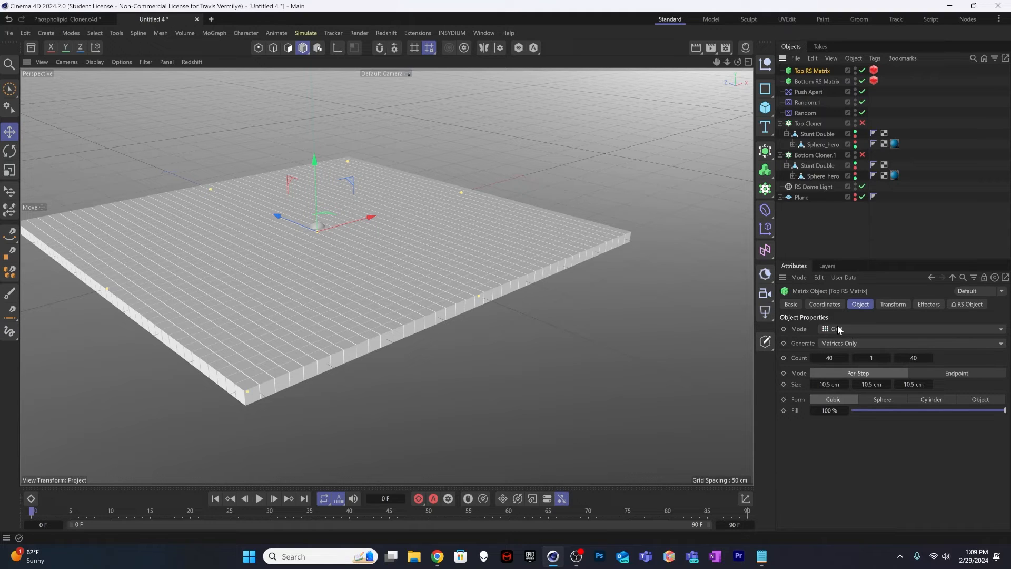
pyautogui.keyDown('ctrl'); pyautogui.click(813, 82); pyautogui.keyUp('ctrl')
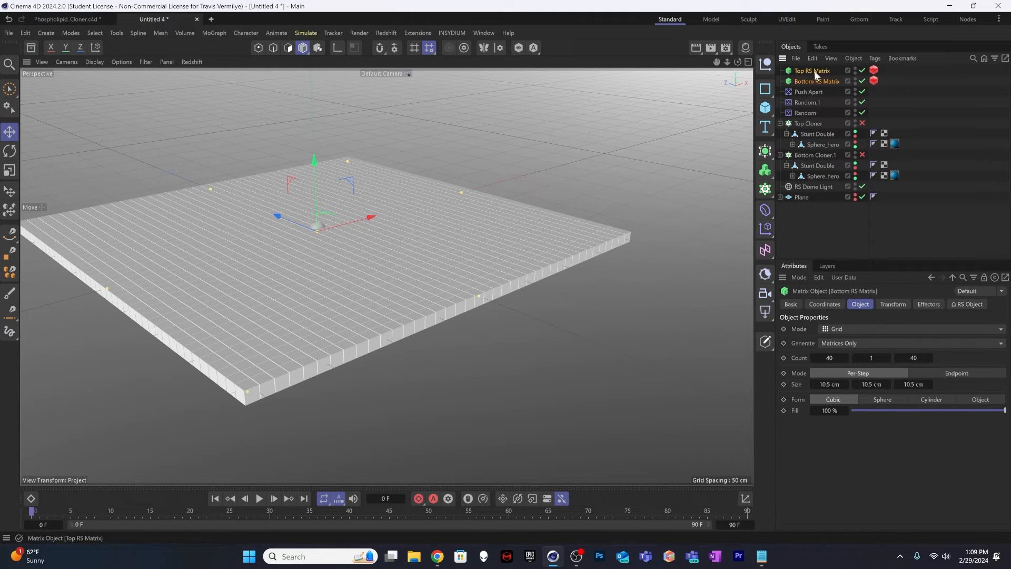
pyautogui.click(858, 330)
pyautogui.click(843, 342)
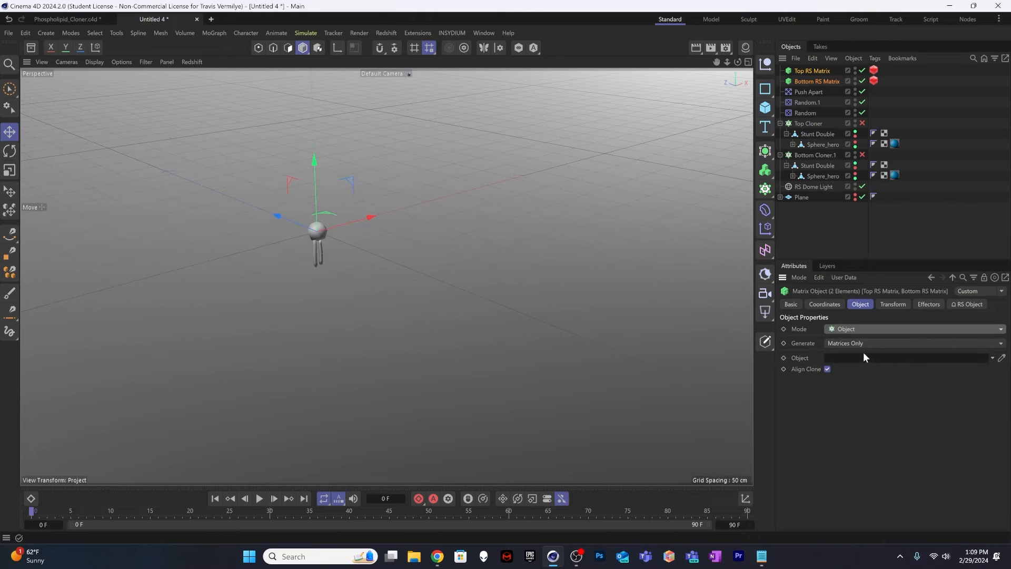
pyautogui.moveTo(802, 197); pyautogui.dragTo(863, 360)
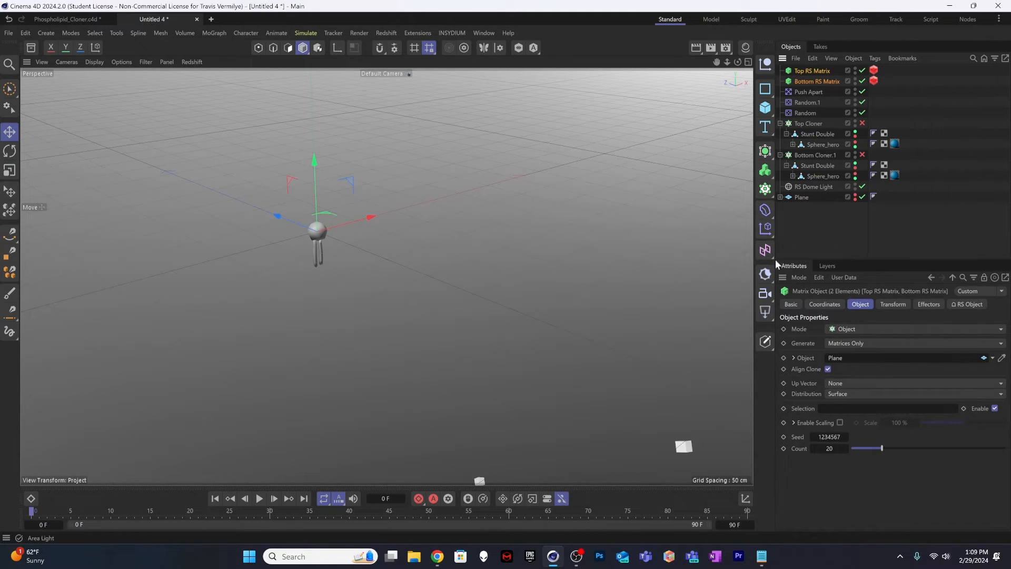
# Step: Change the distribution of both RS Matrix objects to Polygon Center across the curved Plane
pyautogui.keyDown('alt'); pyautogui.moveTo(559, 325); pyautogui.dragTo(467, 194, button='middle'); pyautogui.keyUp('alt')
pyautogui.keyDown('alt'); pyautogui.moveTo(564, 247); pyautogui.dragTo(384, 263, button='right'); pyautogui.keyUp('alt')
pyautogui.keyDown('alt'); pyautogui.moveTo(453, 251); pyautogui.dragTo(397, 211, button='middle'); pyautogui.keyUp('alt')
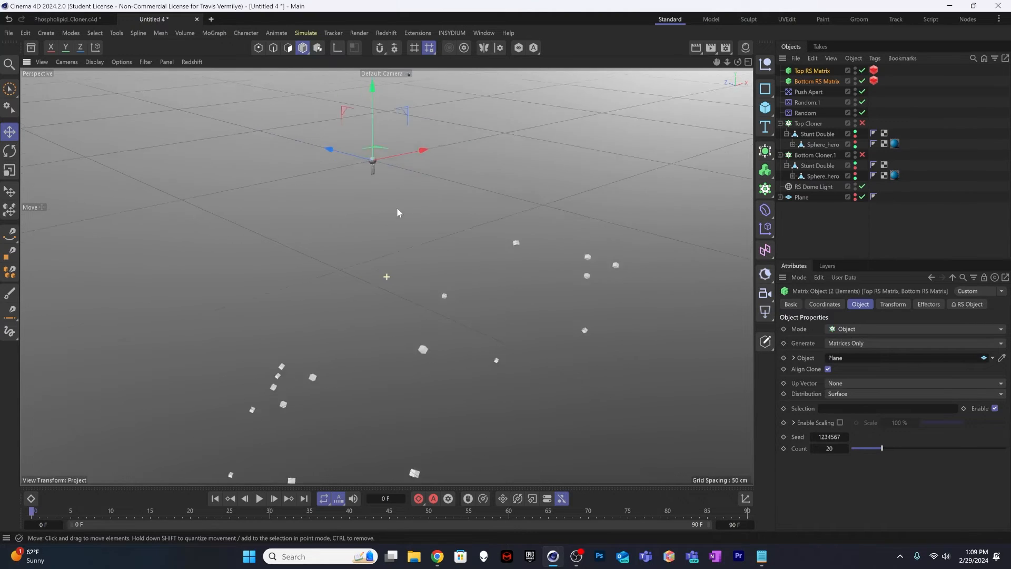
pyautogui.keyDown('alt'); pyautogui.moveTo(397, 211); pyautogui.dragTo(473, 292); pyautogui.keyUp('alt')
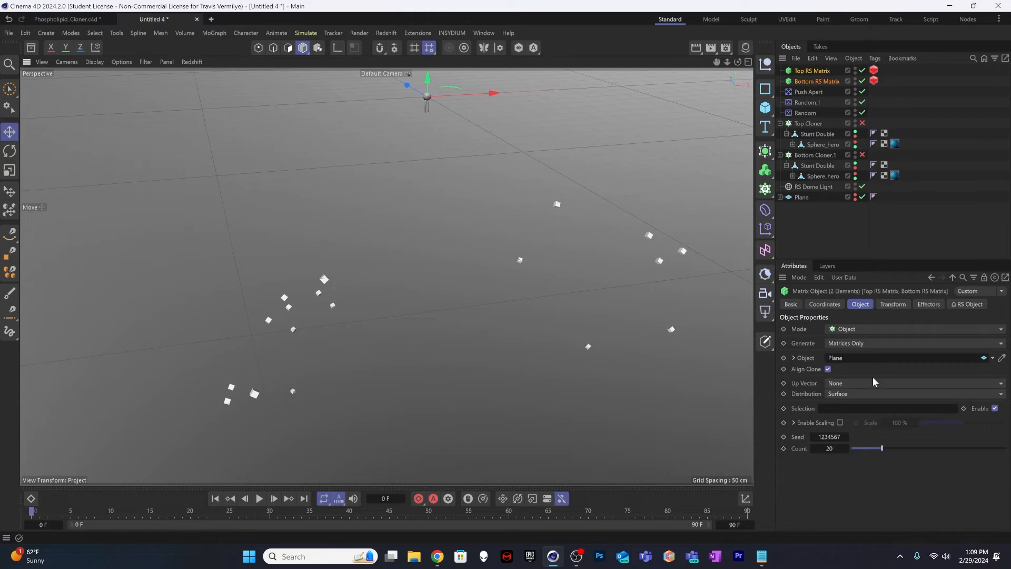
pyautogui.click(858, 393)
pyautogui.click(870, 423)
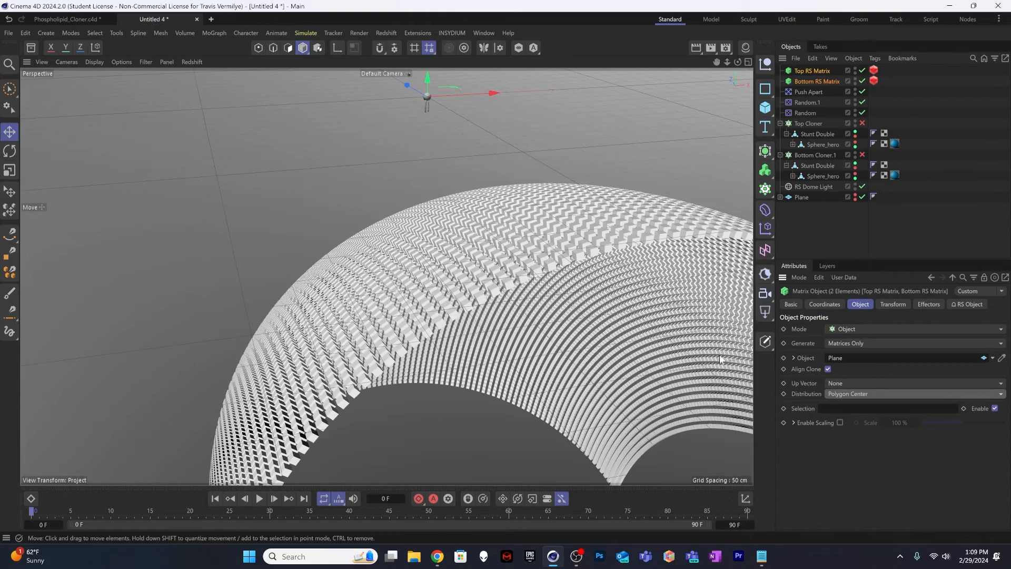
# Step: Set the Top RS Matrix transform to a pitch rotation of -90° and a Z position of 38 cm
pyautogui.moveTo(685, 342)
pyautogui.keyDown('alt'); pyautogui.mouseDown()
pyautogui.moveTo(226, 168)
pyautogui.moveTo(440, 172)
pyautogui.moveTo(422, 200)
pyautogui.mouseUp(); pyautogui.keyUp('alt')
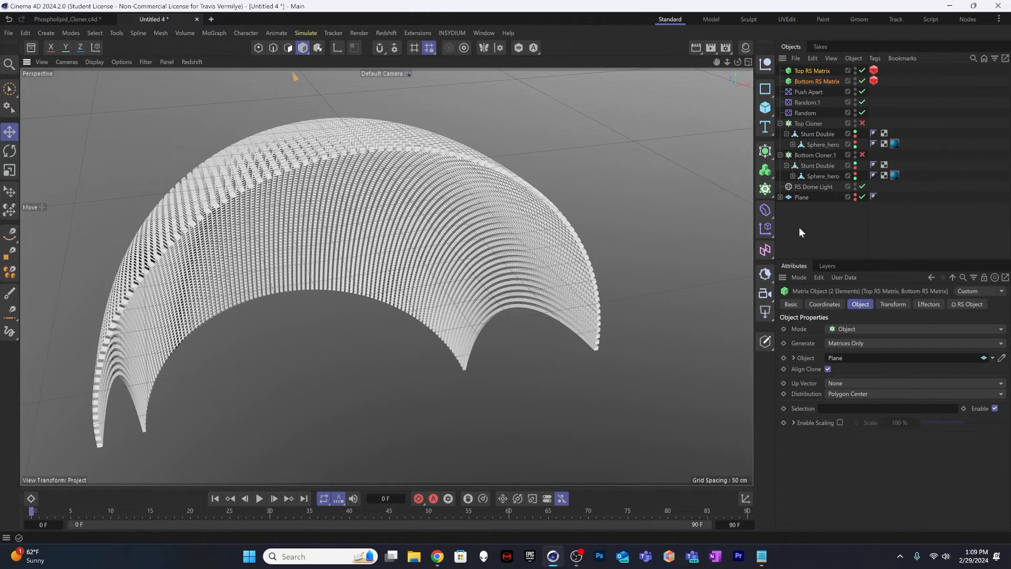
pyautogui.click(811, 71)
pyautogui.click(893, 304)
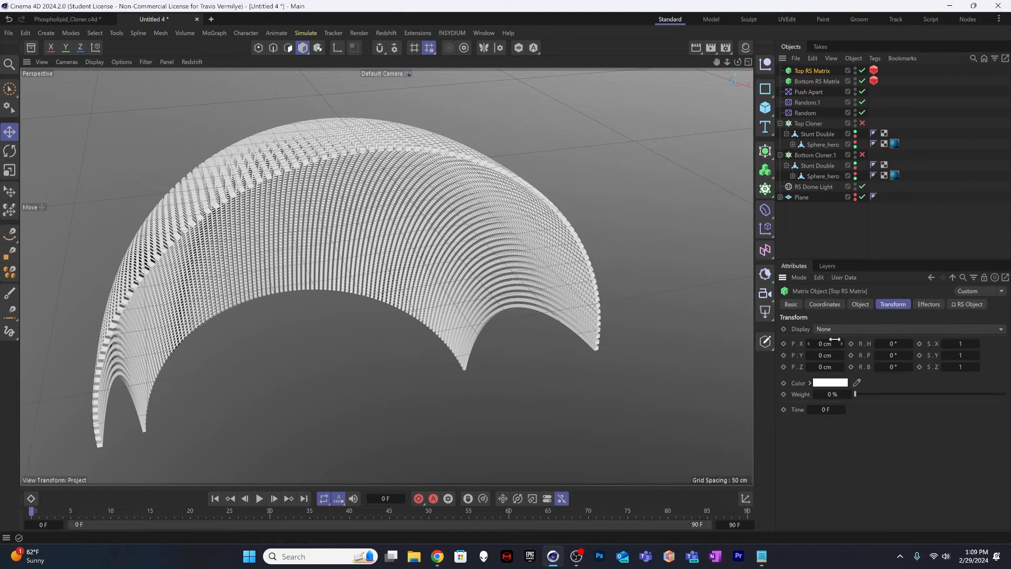
pyautogui.click(893, 355)
pyautogui.write('-90')
pyautogui.click(825, 367)
pyautogui.write('38')
pyautogui.press('Return')
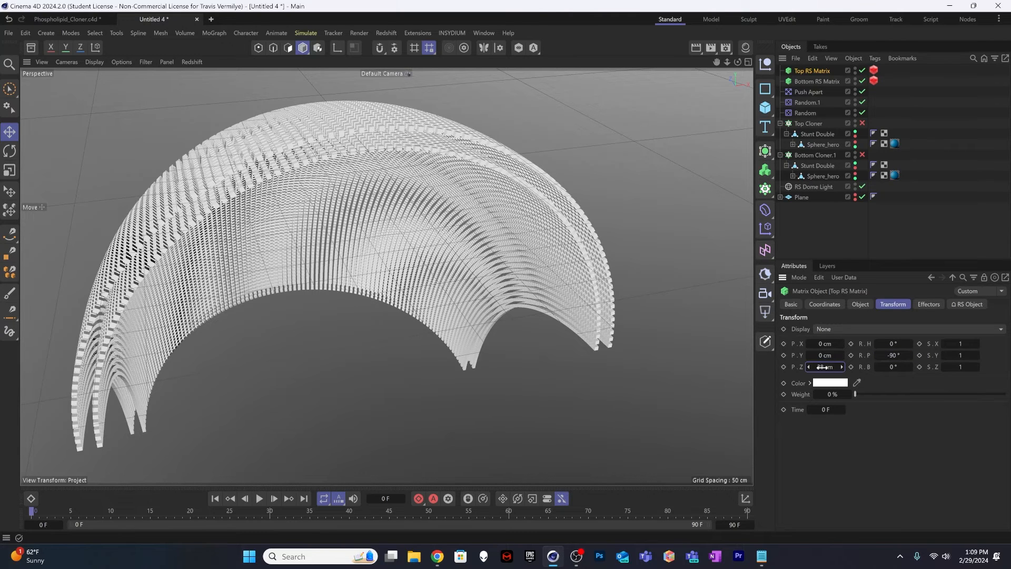
# Step: Set the Bottom RS Matrix transform to a pitch rotation of 90° and a Z position of -38 cm
pyautogui.click(825, 81)
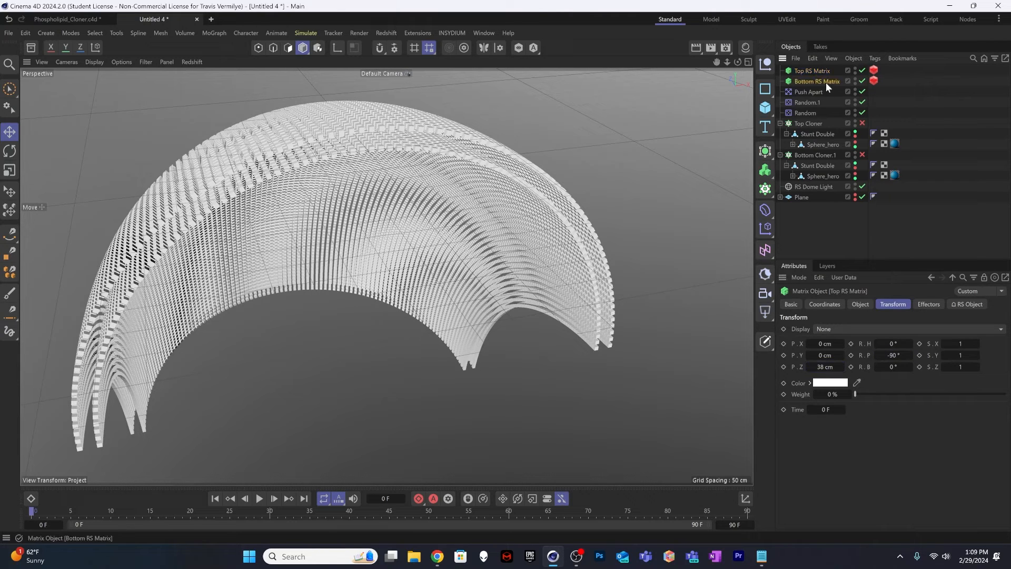
pyautogui.click(895, 355)
pyautogui.write('90')
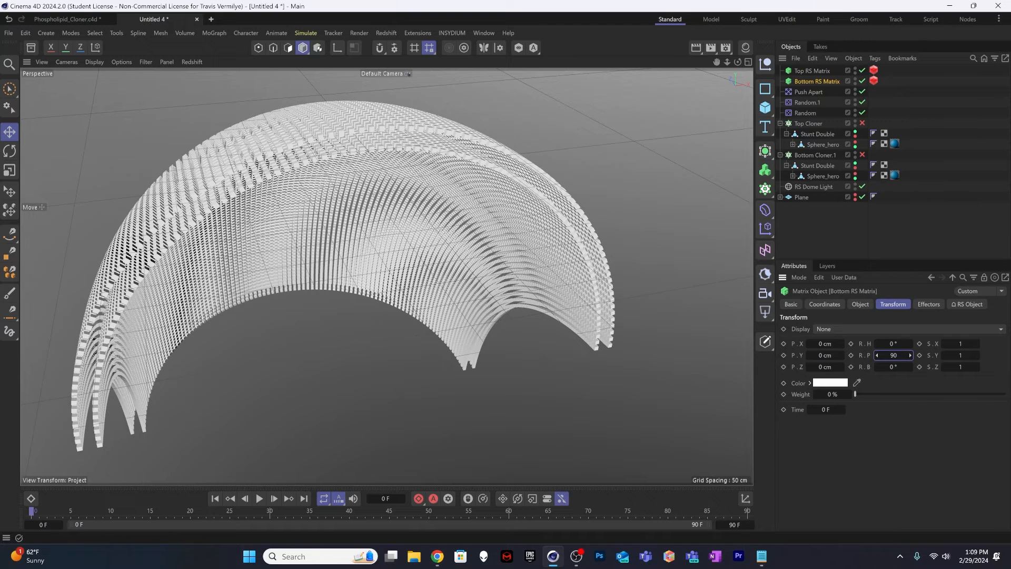
pyautogui.click(824, 366)
pyautogui.write('-38')
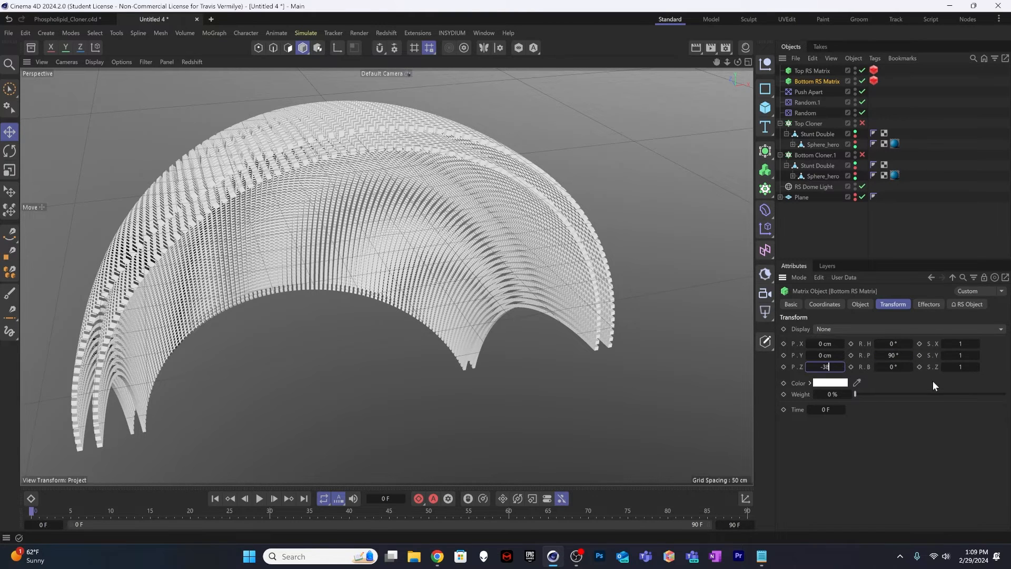
pyautogui.press('Return')
pyautogui.keyDown('alt'); pyautogui.moveTo(497, 282); pyautogui.dragTo(637, 125); pyautogui.keyUp('alt')
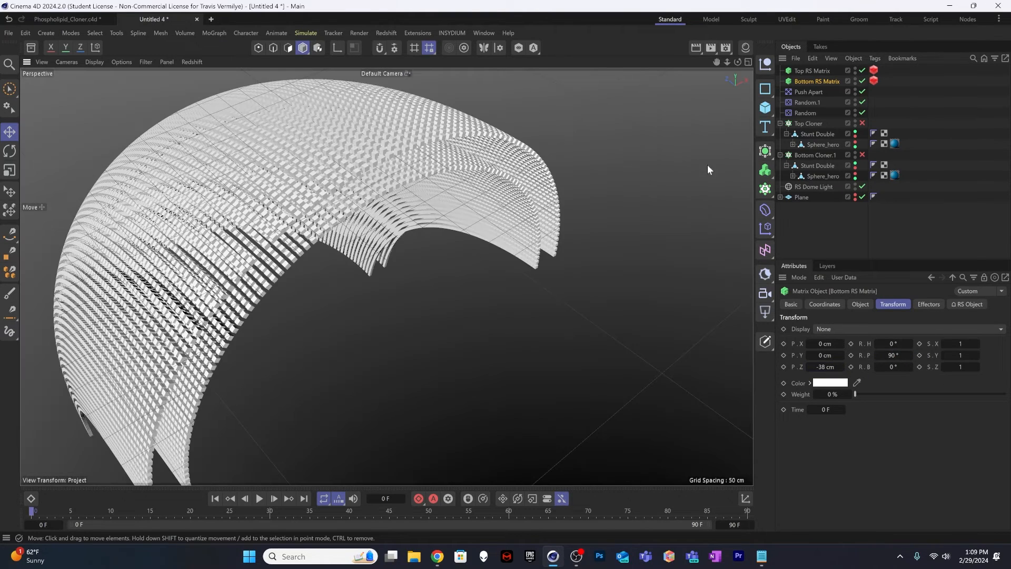
pyautogui.click(768, 187)
pyautogui.keyDown('alt'); pyautogui.moveTo(375, 226); pyautogui.dragTo(352, 175); pyautogui.keyUp('alt')
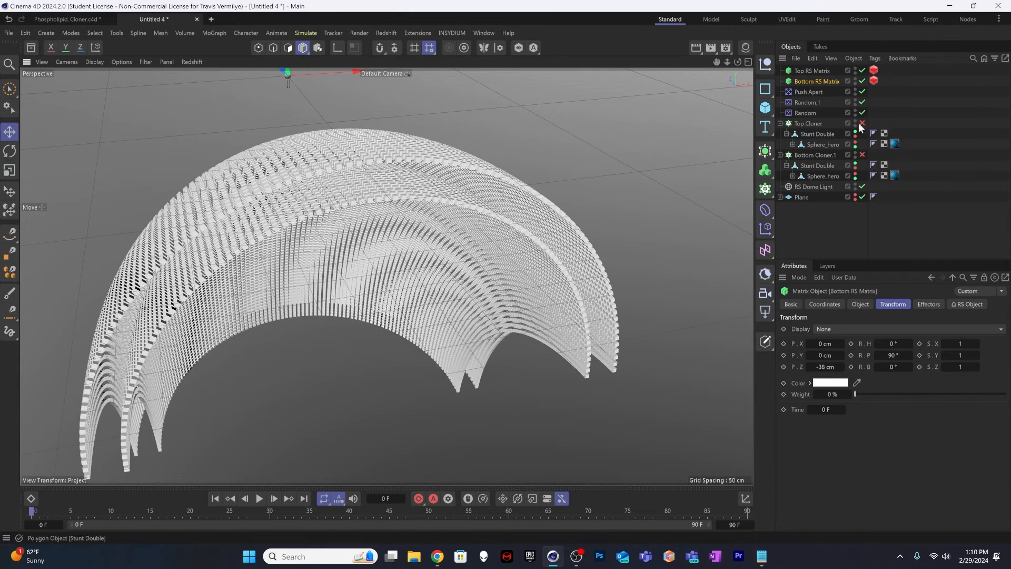
# Step: Add the Random, Random.1 and Push Apart effectors, in that order, to both RS Matrix objects together
pyautogui.click(814, 70)
pyautogui.keyDown('ctrl'); pyautogui.click(817, 81); pyautogui.keyUp('ctrl')
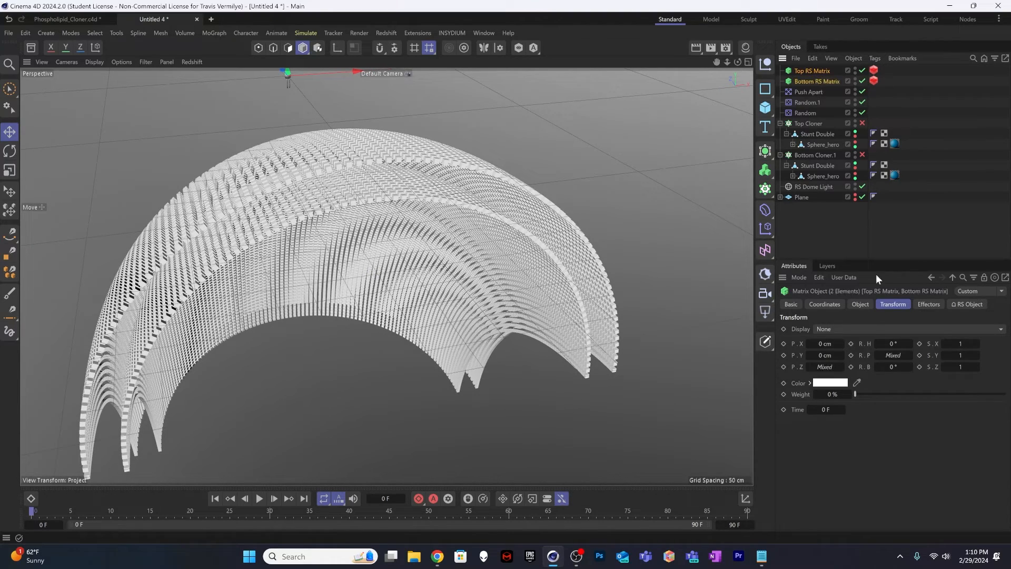
pyautogui.click(926, 302)
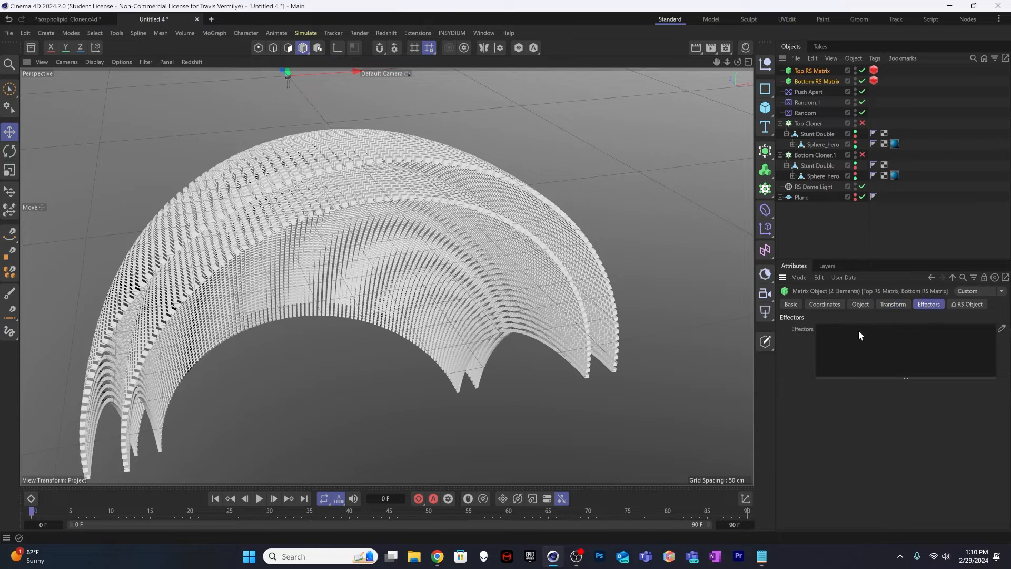
pyautogui.moveTo(798, 112); pyautogui.dragTo(887, 363)
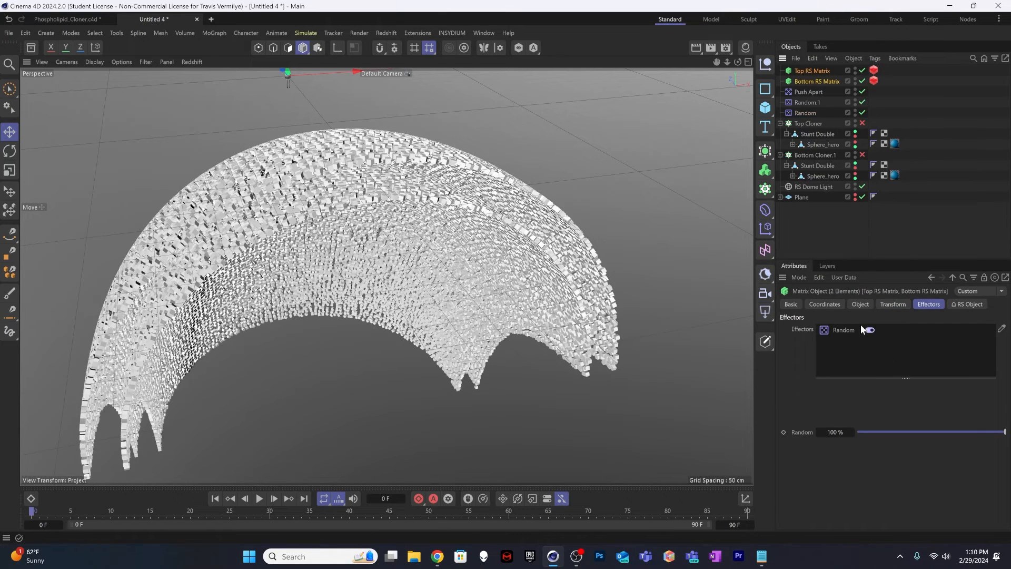
pyautogui.moveTo(890, 308); pyautogui.dragTo(859, 342)
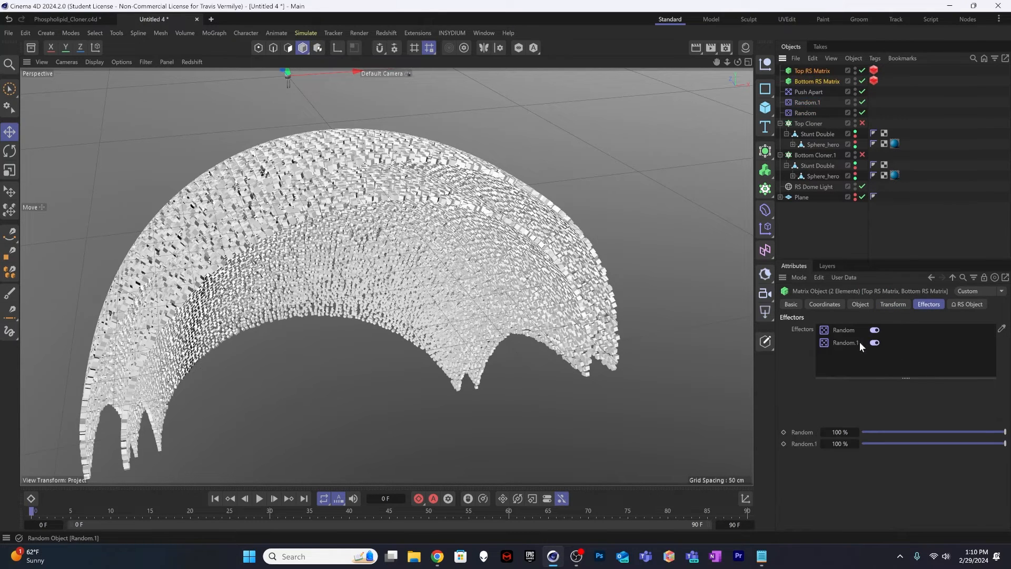
pyautogui.moveTo(810, 92); pyautogui.dragTo(885, 362)
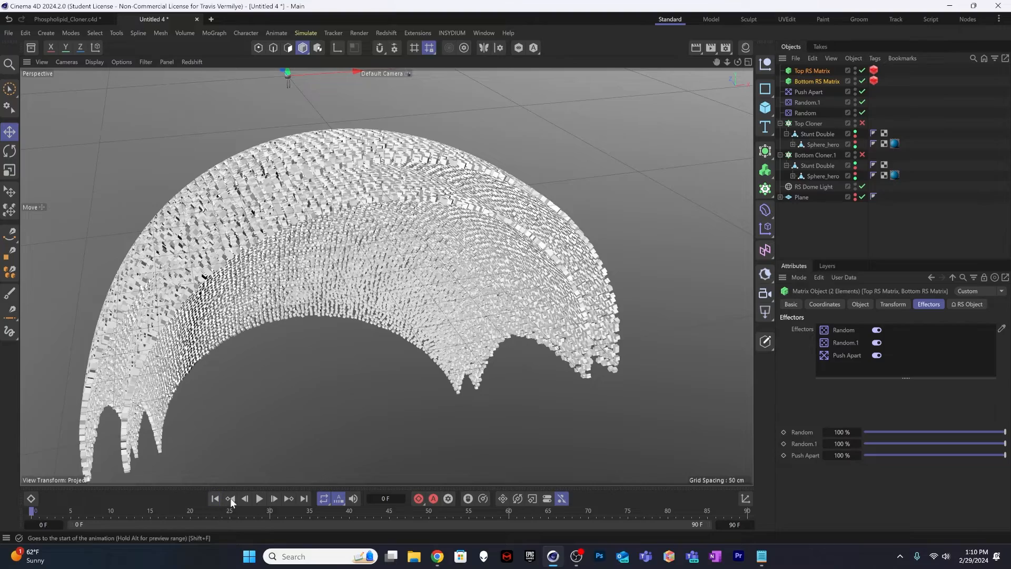
# Step: Play the animation briefly to check the motion of the matrix cubes up close, and pause it
pyautogui.click(260, 498)
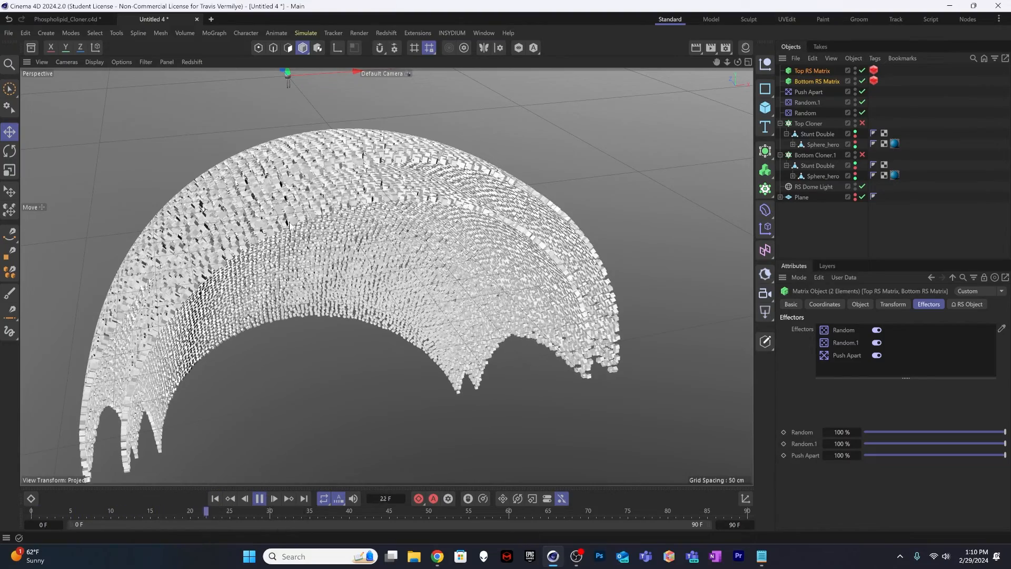
pyautogui.keyDown('alt'); pyautogui.moveTo(289, 225); pyautogui.dragTo(369, 268, button='right'); pyautogui.keyUp('alt')
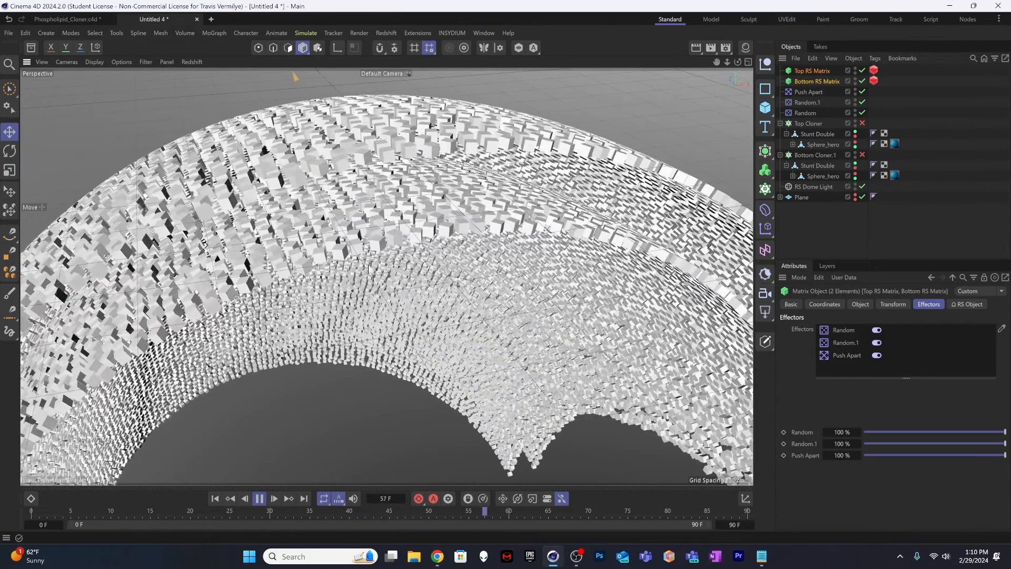
pyautogui.click(261, 498)
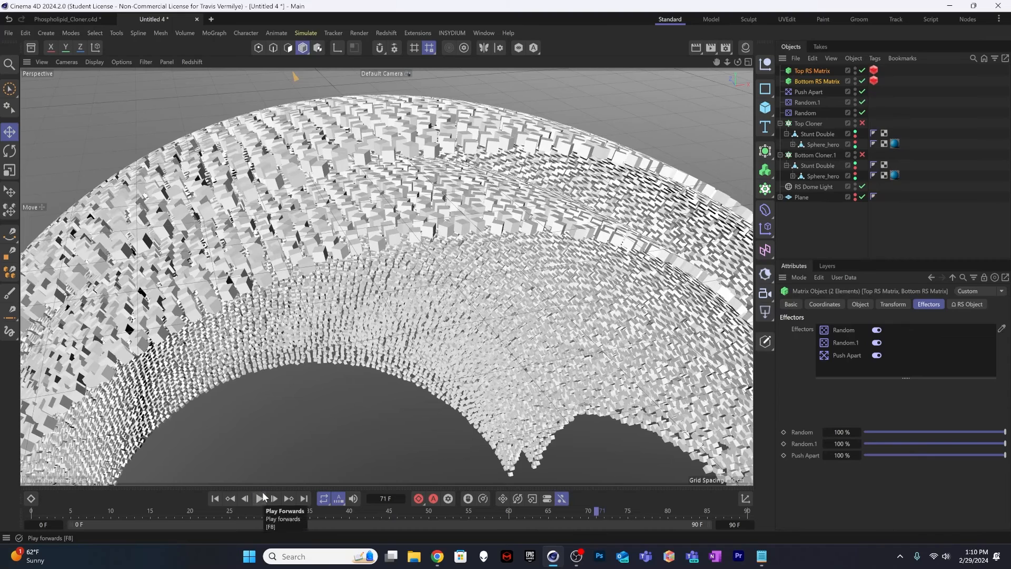
# Step: Start the Redshift IPR in the viewport to render the two matrix layers
pyautogui.click(196, 61)
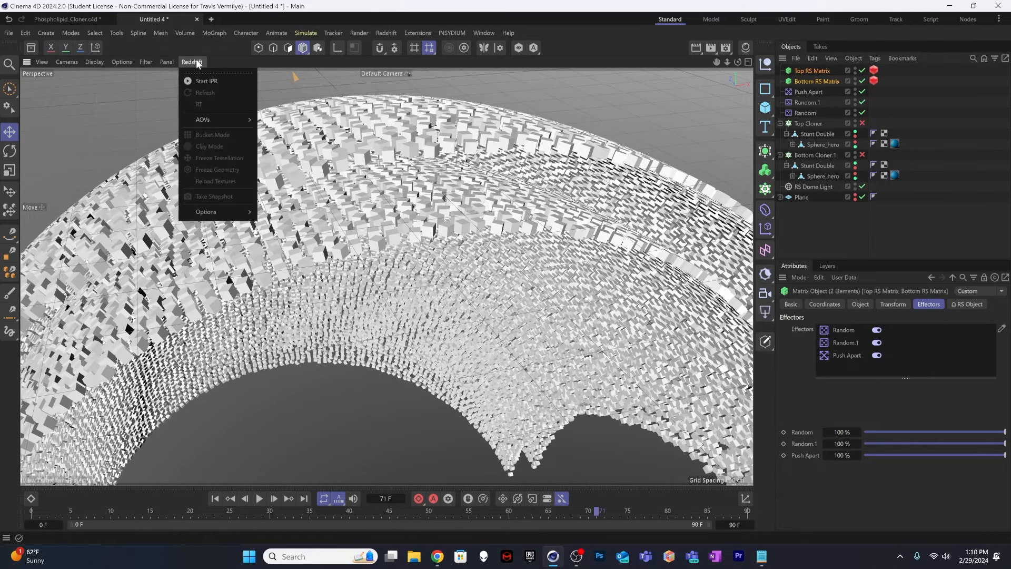
pyautogui.click(205, 82)
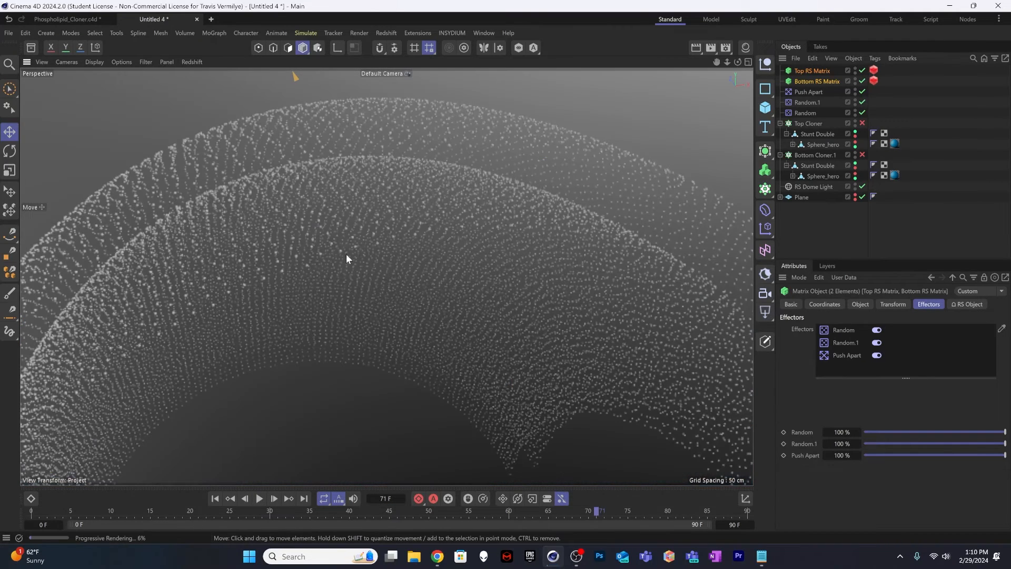
pyautogui.moveTo(346, 258)
pyautogui.keyDown('alt'); pyautogui.mouseDown()
pyautogui.moveTo(384, 245)
pyautogui.moveTo(310, 234)
pyautogui.moveTo(349, 262)
pyautogui.moveTo(458, 248)
pyautogui.mouseUp(); pyautogui.keyUp('alt')
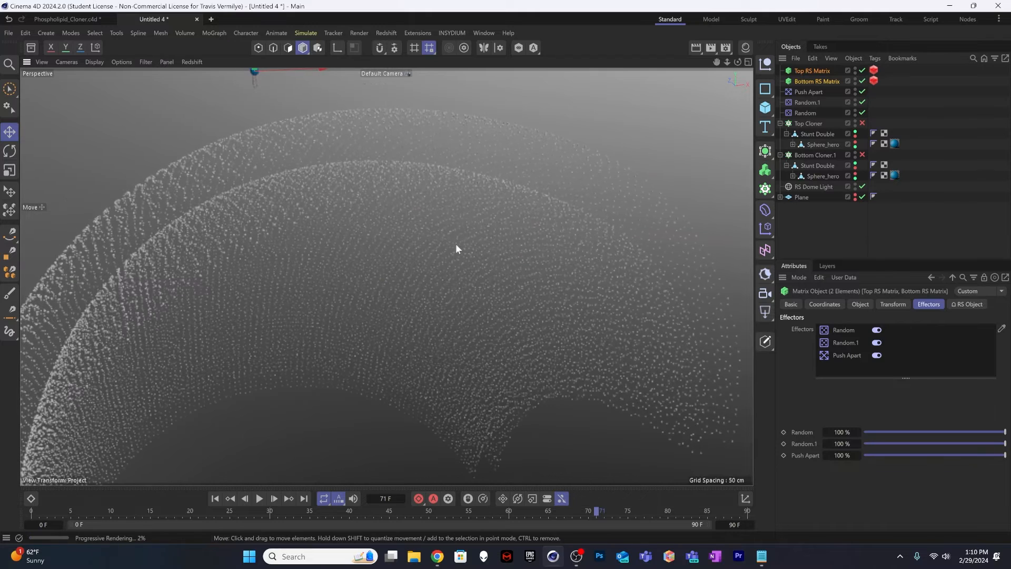
pyautogui.click(826, 230)
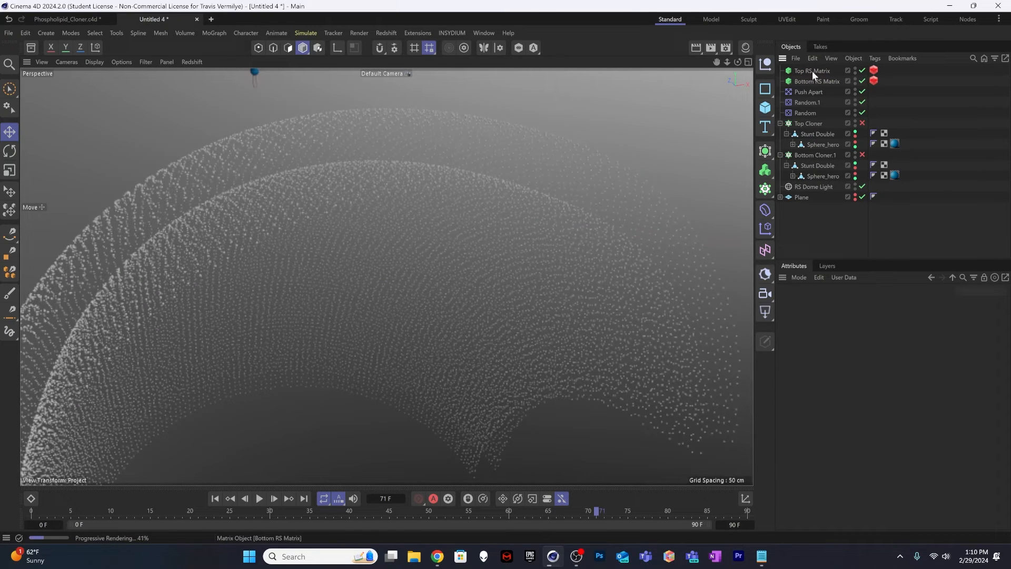
# Step: Set the particle mode to Custom Objects on the Redshift Object tags of both RS Matrix objects
pyautogui.click(872, 81)
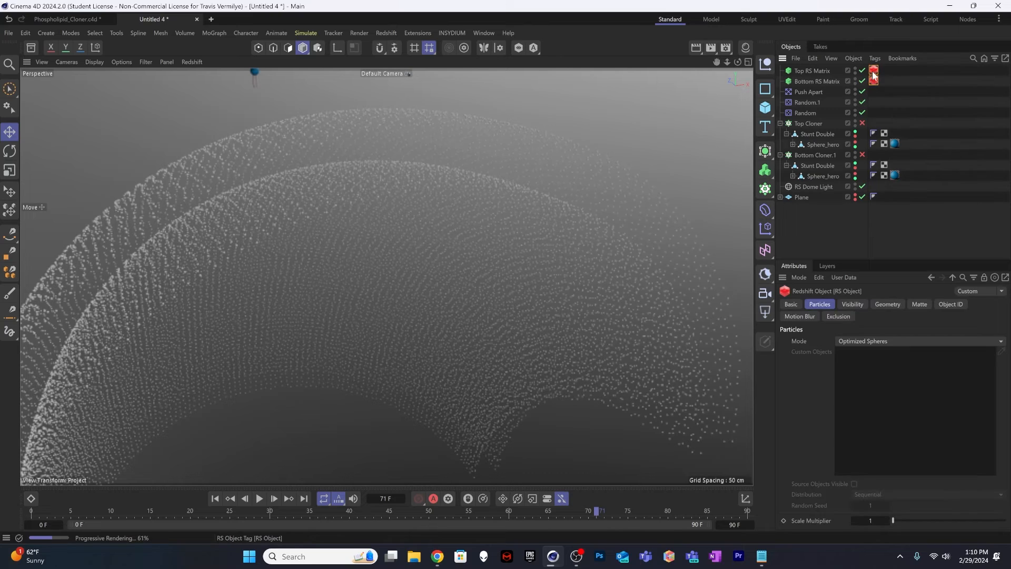
pyautogui.keyDown('ctrl'); pyautogui.click(874, 70); pyautogui.keyUp('ctrl')
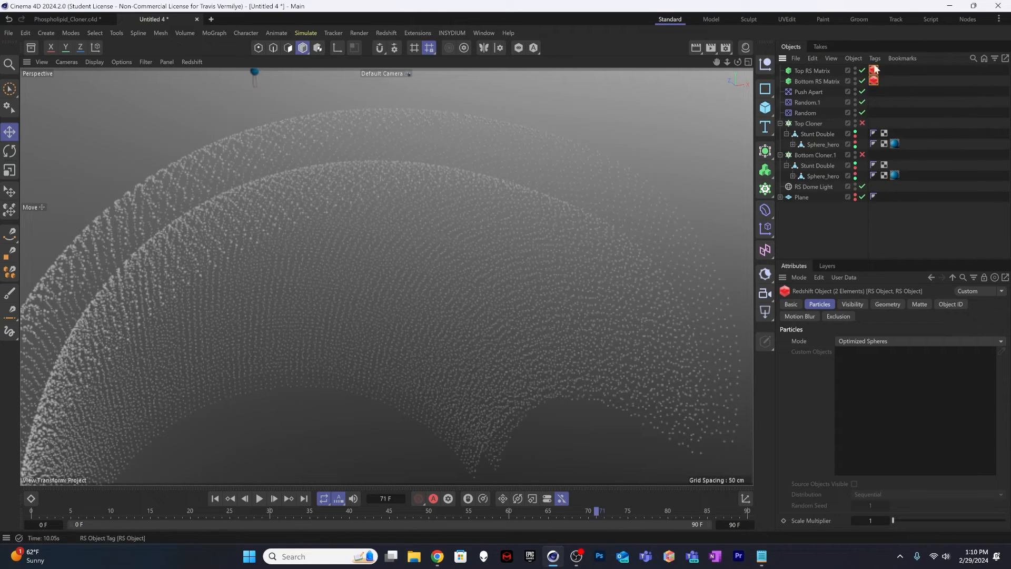
pyautogui.click(874, 81)
pyautogui.keyDown('ctrl'); pyautogui.click(873, 70); pyautogui.keyUp('ctrl')
pyautogui.click(861, 341)
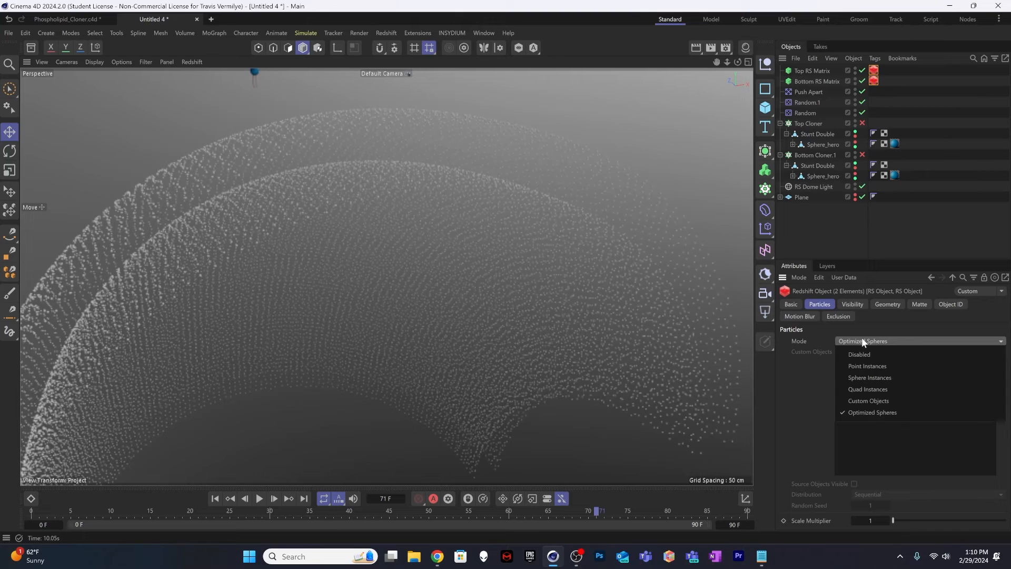
pyautogui.click(877, 400)
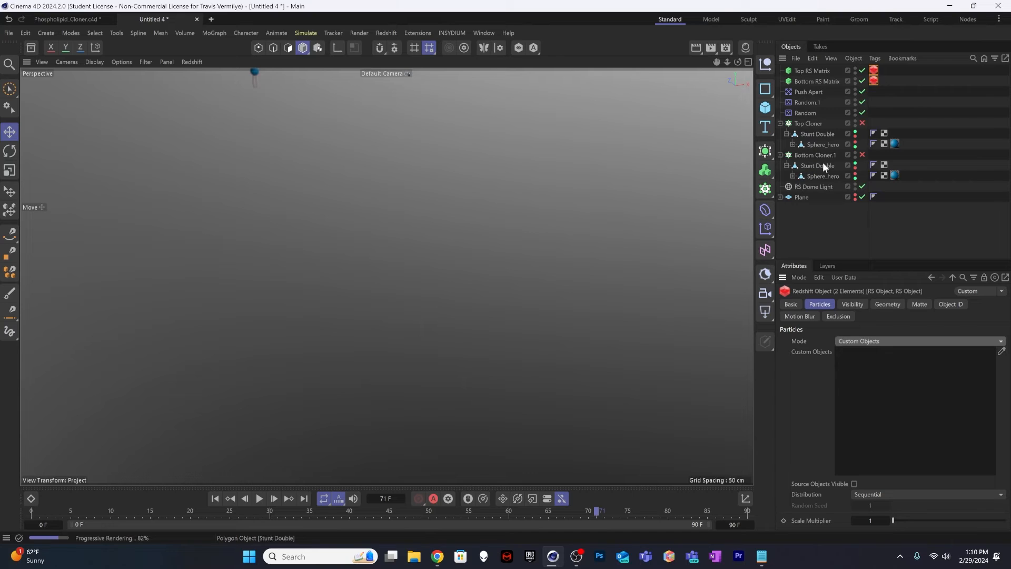
# Step: Move Stunt Double out of Bottom Cloner.1 and assign it as the custom particle object in both Redshift Object tags
pyautogui.moveTo(810, 165); pyautogui.dragTo(821, 231)
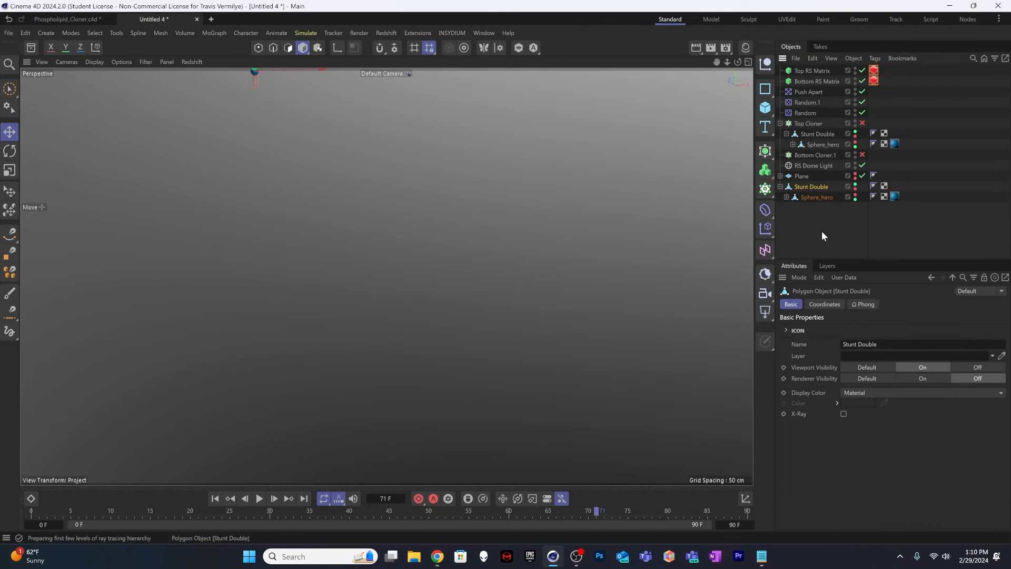
pyautogui.click(874, 81)
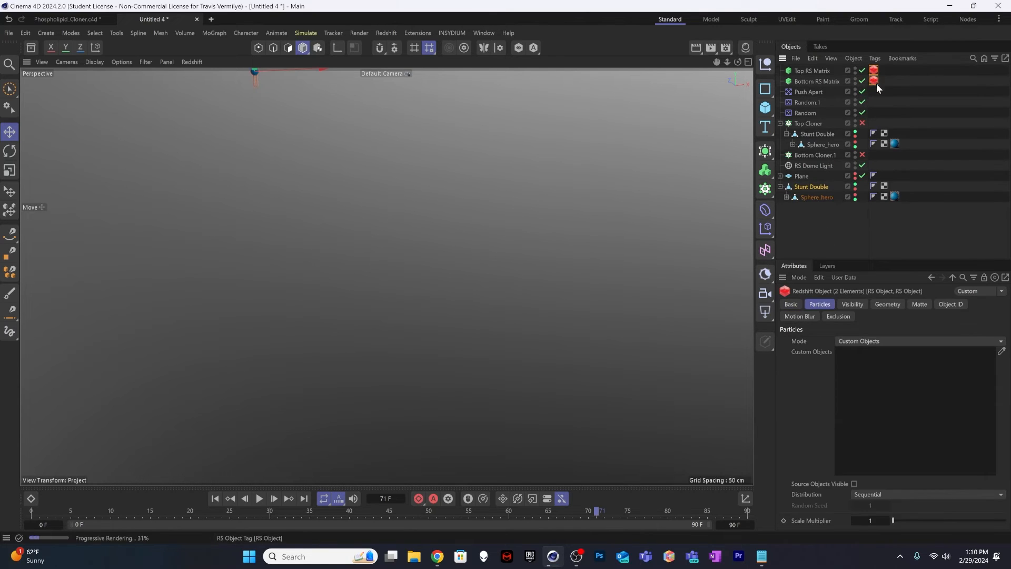
pyautogui.moveTo(808, 188); pyautogui.dragTo(867, 371)
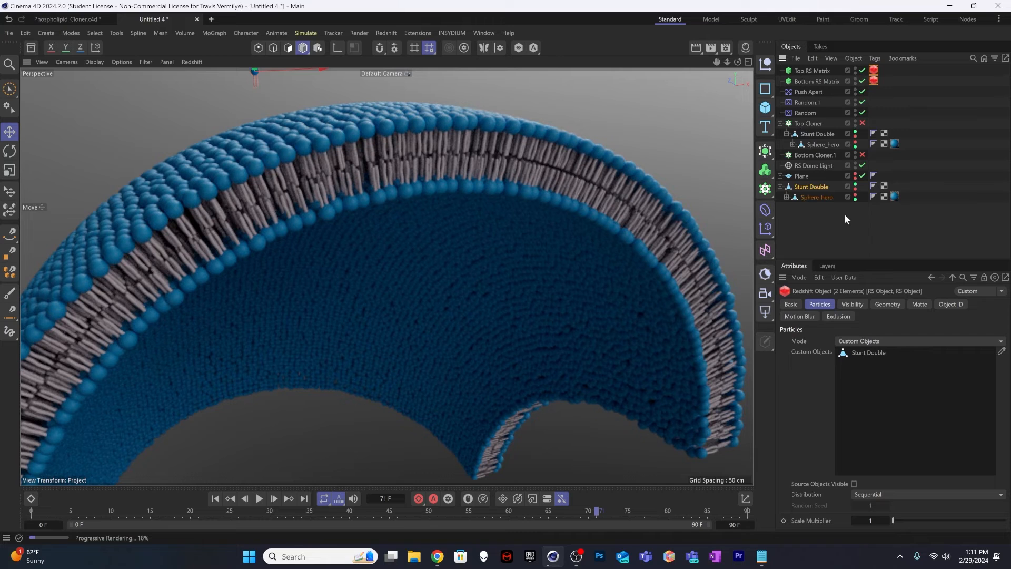
# Step: Delete the Top Cloner with its children and the emptied Bottom Cloner.1
pyautogui.click(813, 124)
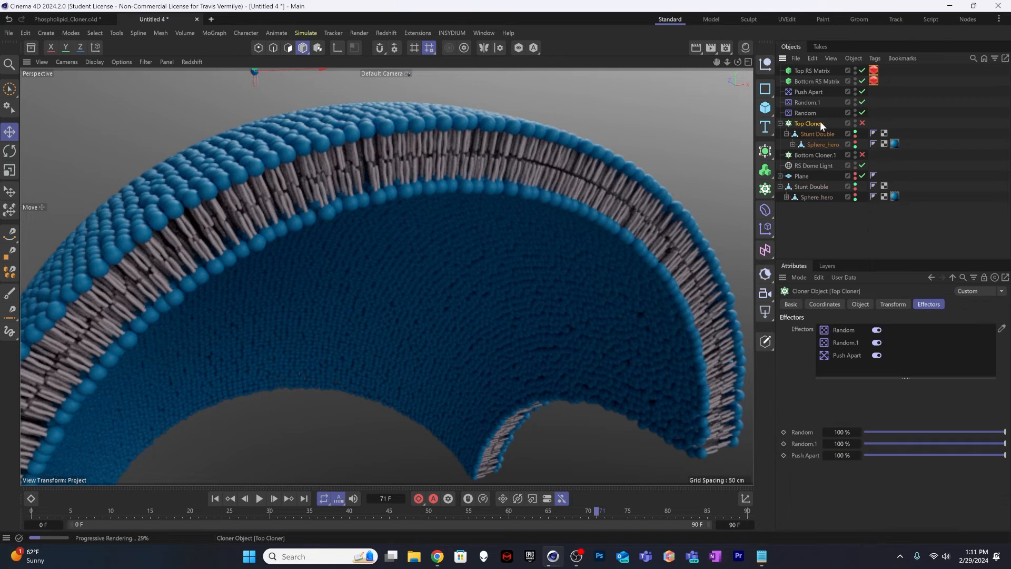
pyautogui.press('Delete')
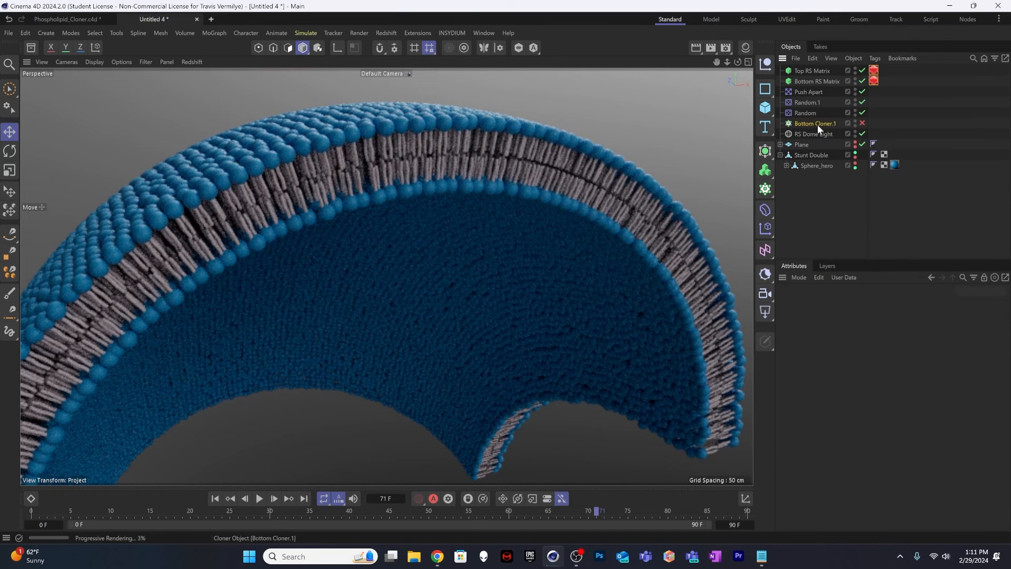
pyautogui.click(812, 144)
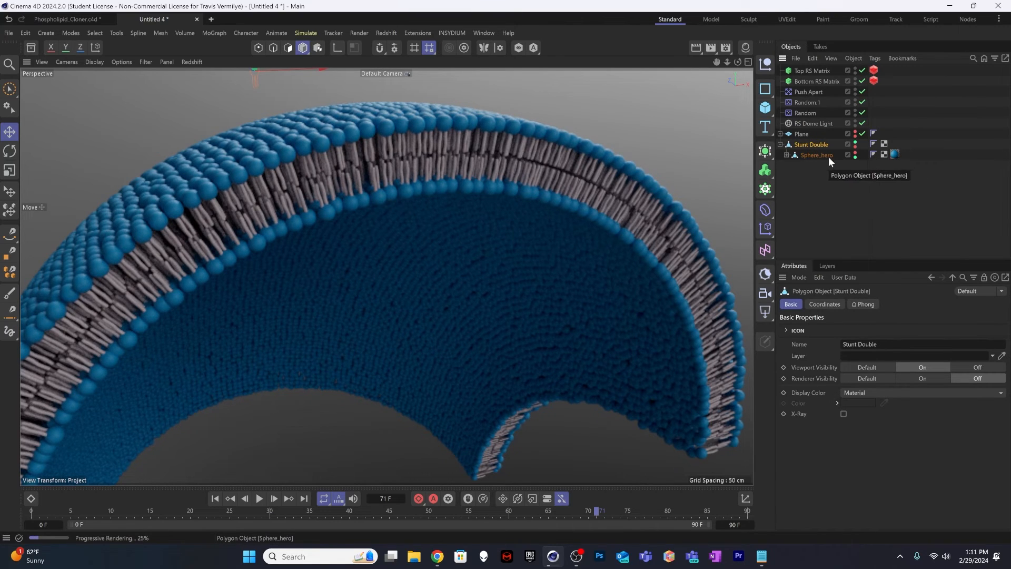
pyautogui.click(820, 155)
pyautogui.click(819, 164)
pyautogui.click(820, 147)
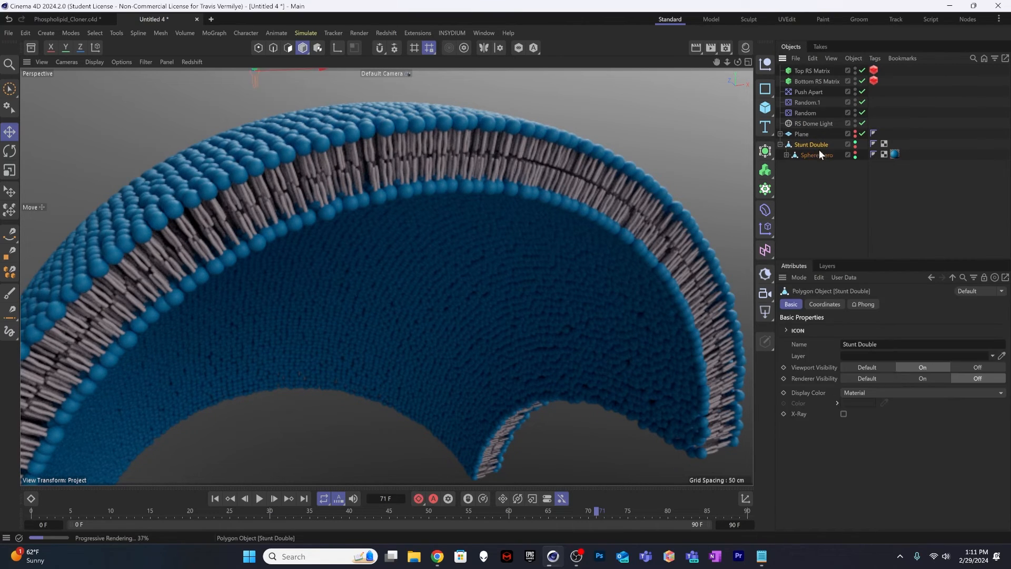
pyautogui.click(819, 162)
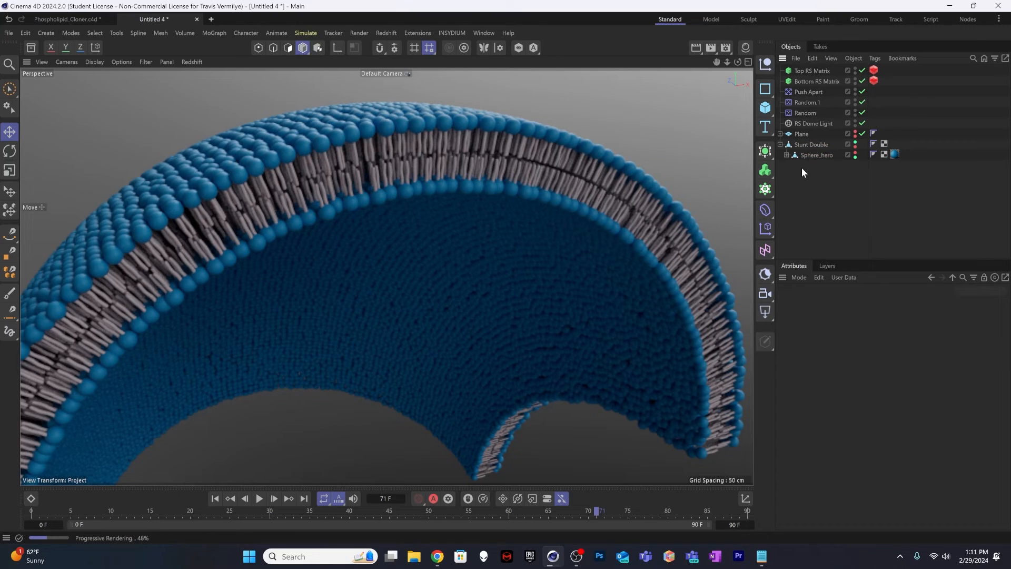
pyautogui.click(818, 141)
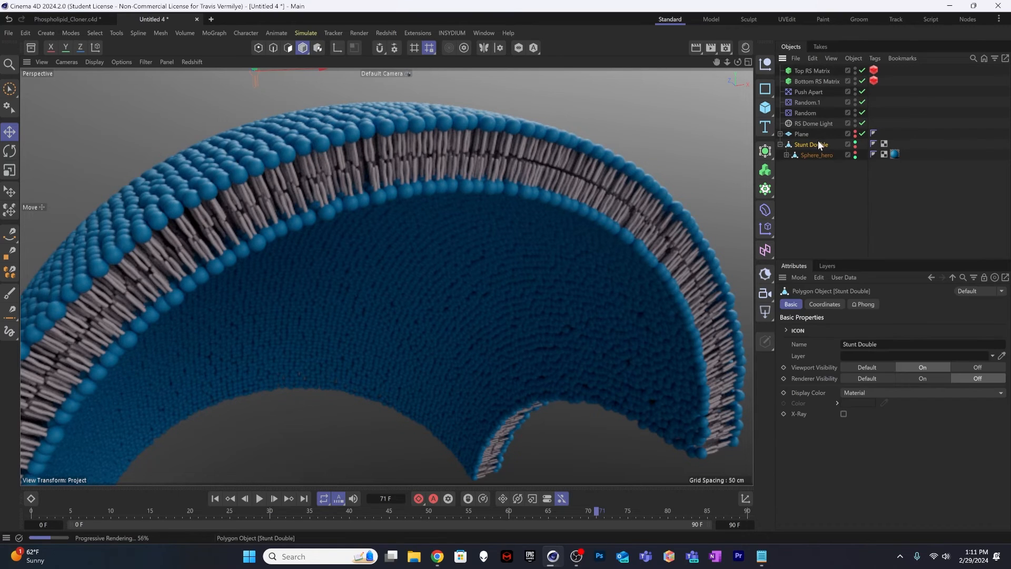
pyautogui.click(824, 168)
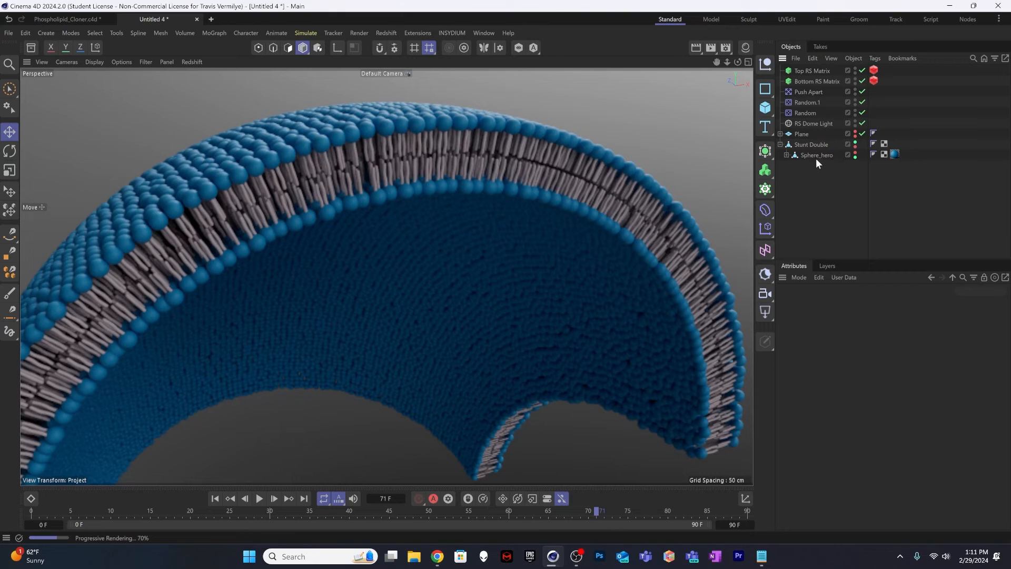
# Step: Move Sphere_hero out of the Stunt Double hierarchy and delete Stunt Double
pyautogui.moveTo(816, 157); pyautogui.dragTo(823, 182)
pyautogui.click(813, 143)
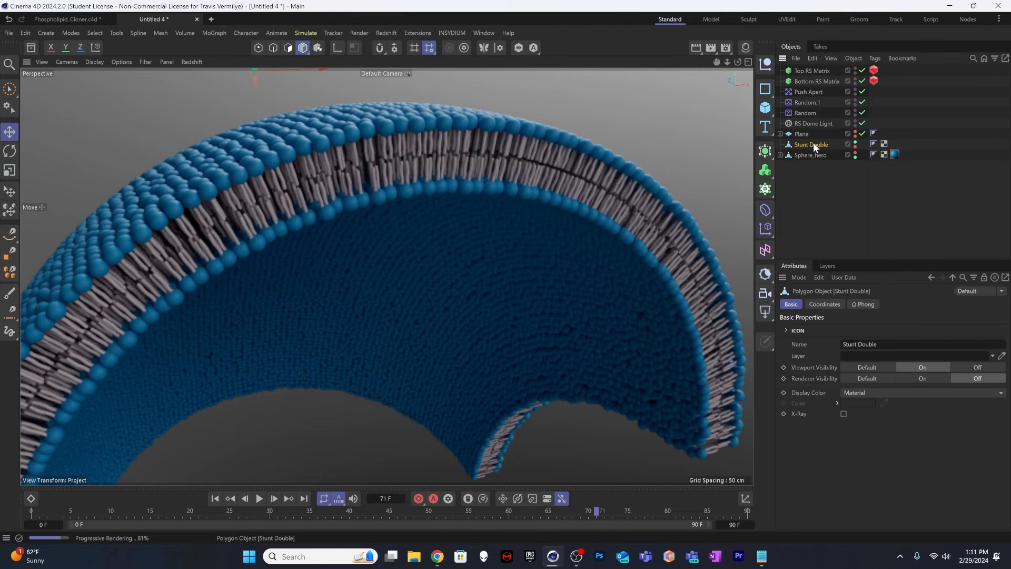
pyautogui.press('Delete')
# Step: Reset the viewport and renderer visibility of Sphere_hero to default, keeping the Plane hidden
pyautogui.click(808, 146)
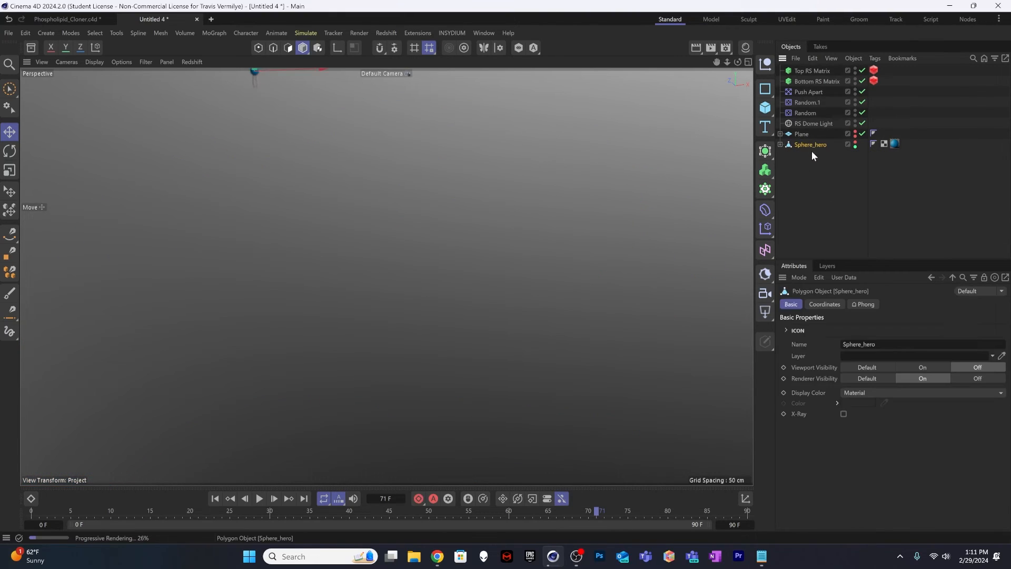
pyautogui.click(811, 151)
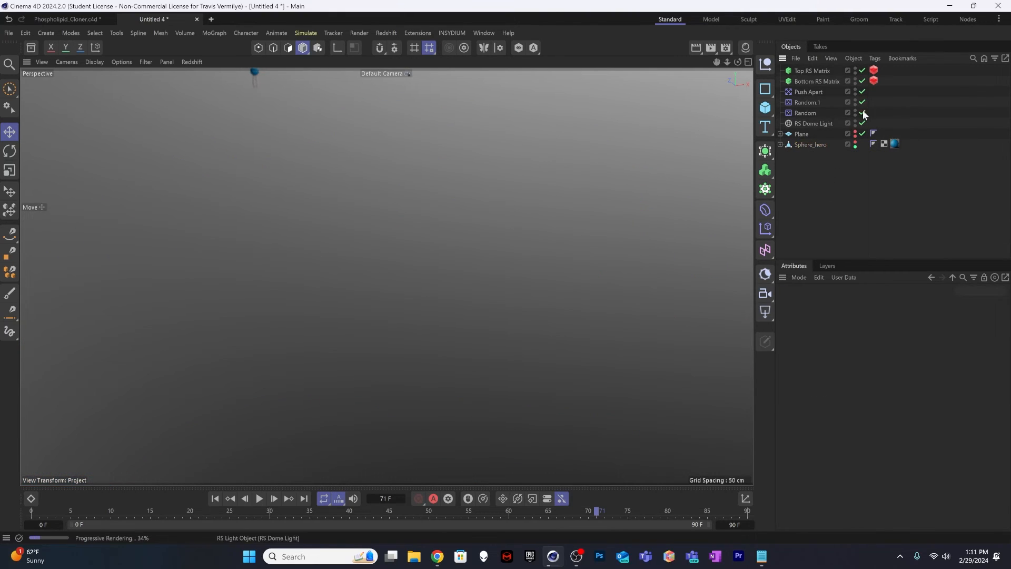
pyautogui.click(854, 144)
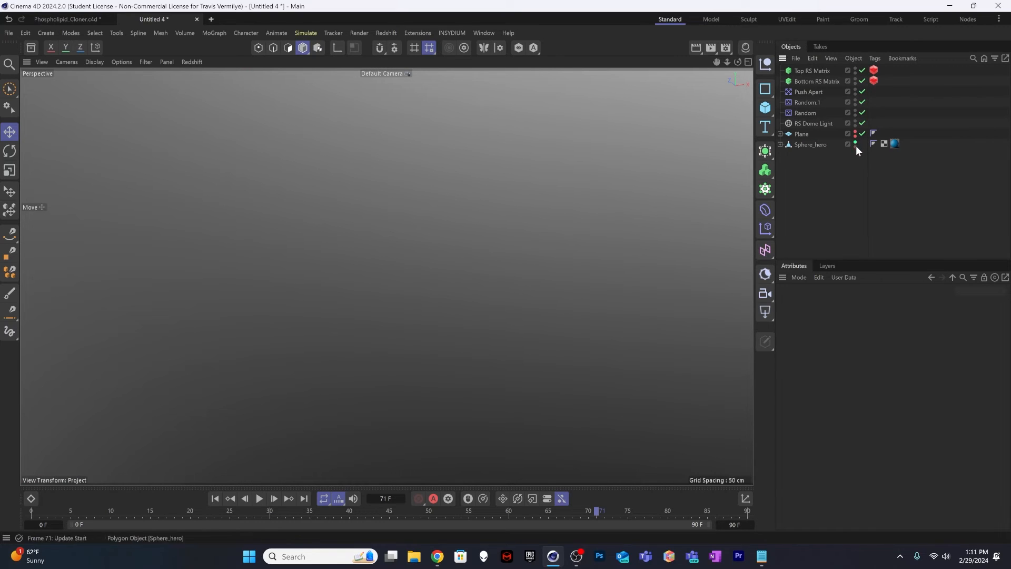
pyautogui.click(855, 142)
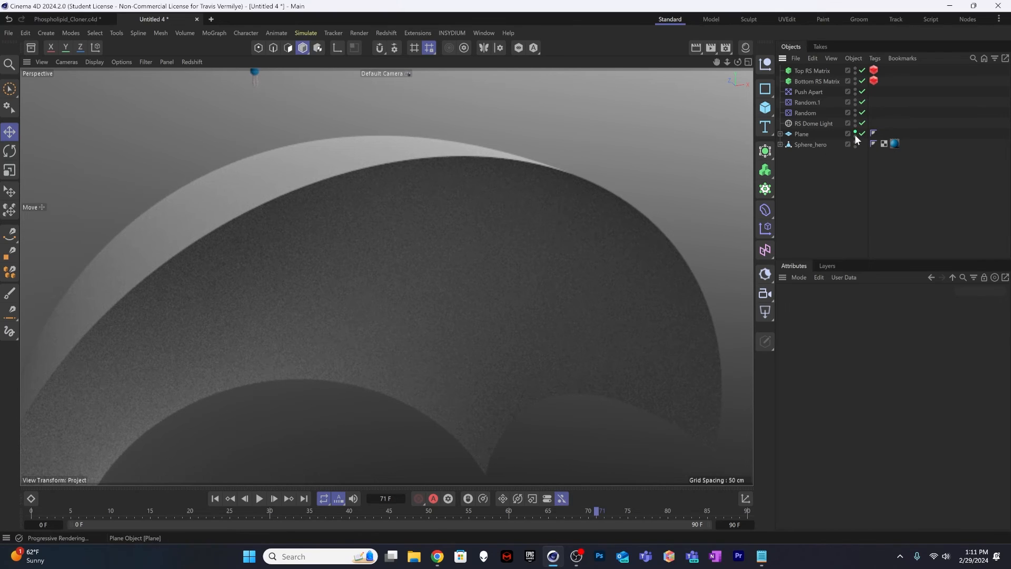
pyautogui.click(856, 132)
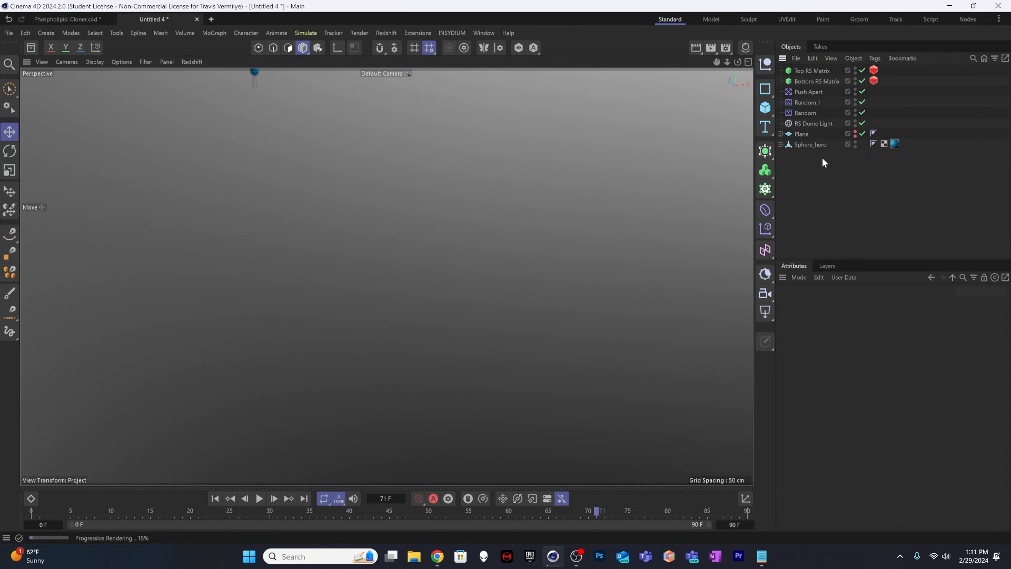
# Step: Assign Sphere_hero as the custom particle object in the Redshift Object tags of both RS Matrix objects
pyautogui.click(811, 144)
pyautogui.click(874, 70)
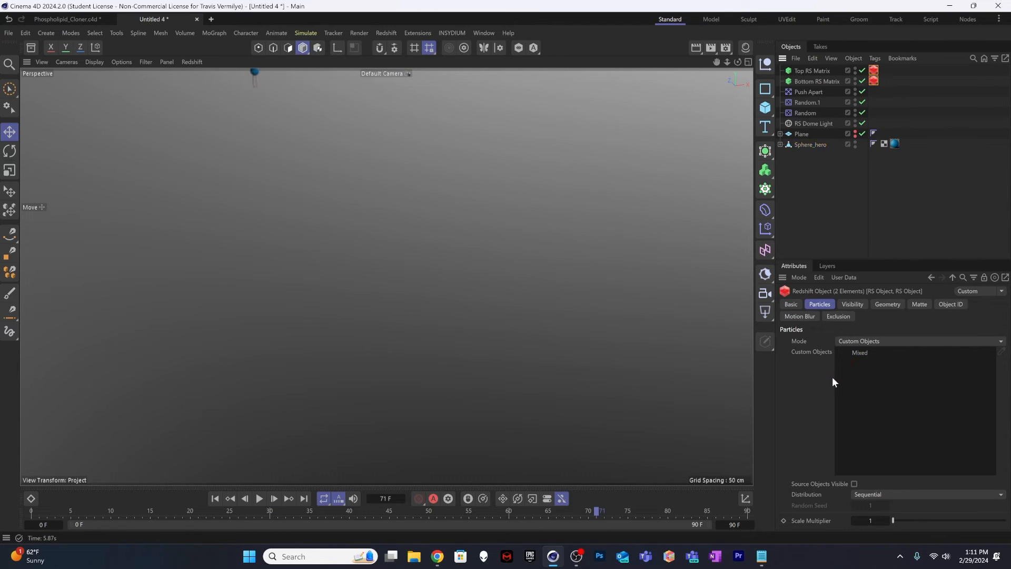
pyautogui.click(858, 224)
pyautogui.click(873, 80)
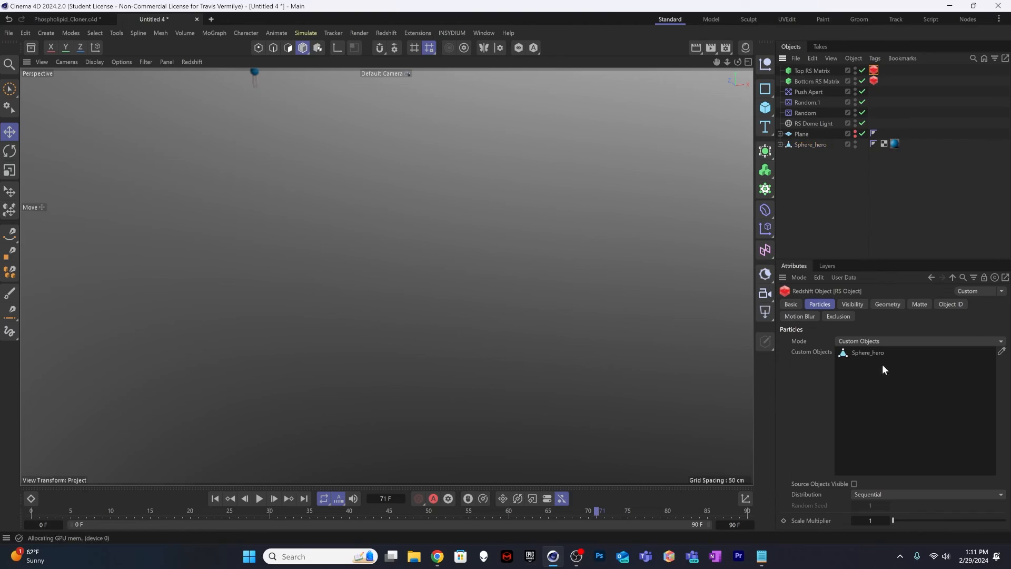
pyautogui.click(874, 80)
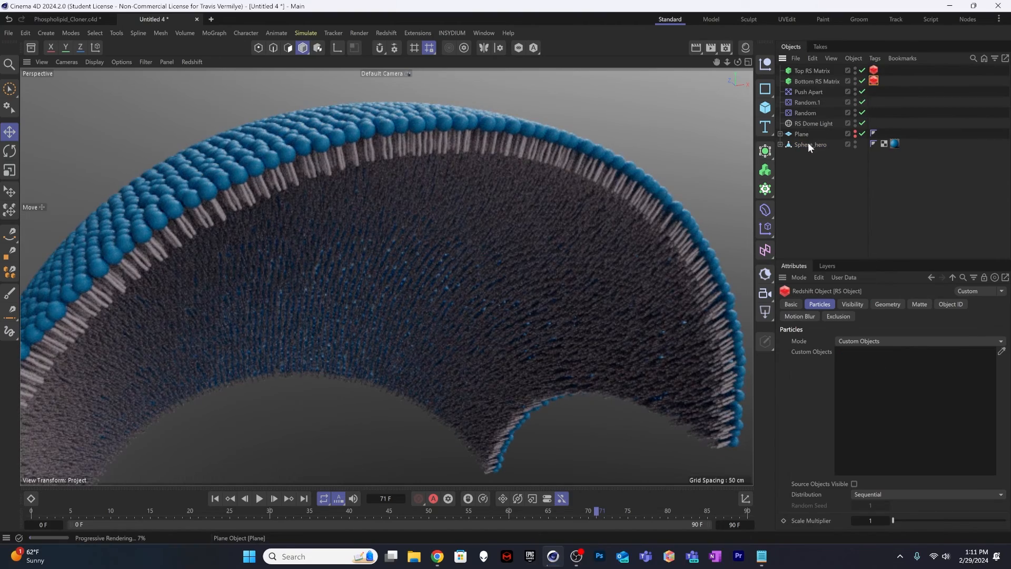
pyautogui.moveTo(879, 341); pyautogui.dragTo(893, 383)
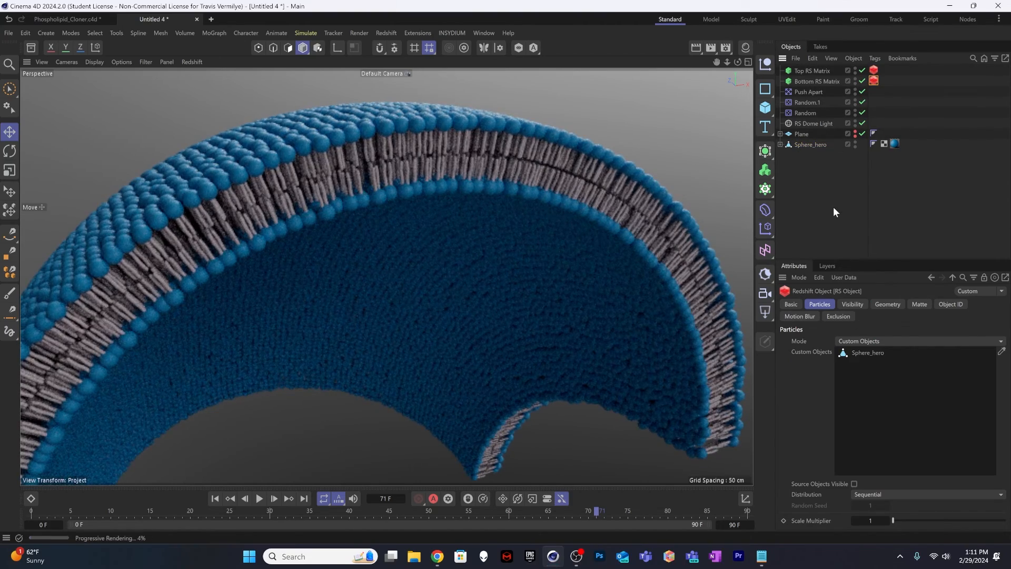
pyautogui.click(834, 207)
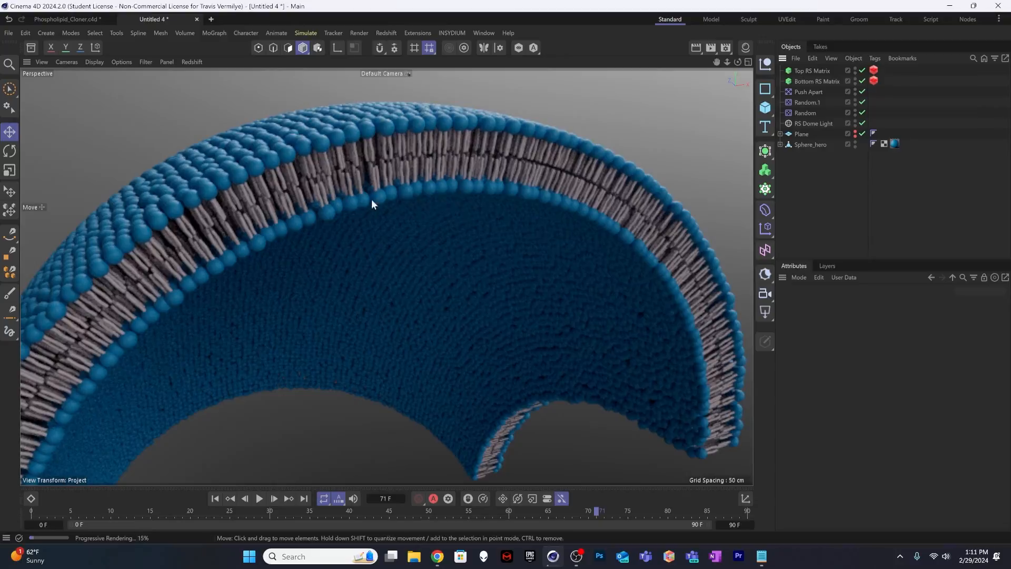
# Step: Stop the Redshift IPR and play the animation to check the matrix layers' motion, pausing at frame 77
pyautogui.keyDown('alt'); pyautogui.moveTo(371, 203); pyautogui.dragTo(425, 213); pyautogui.keyUp('alt')
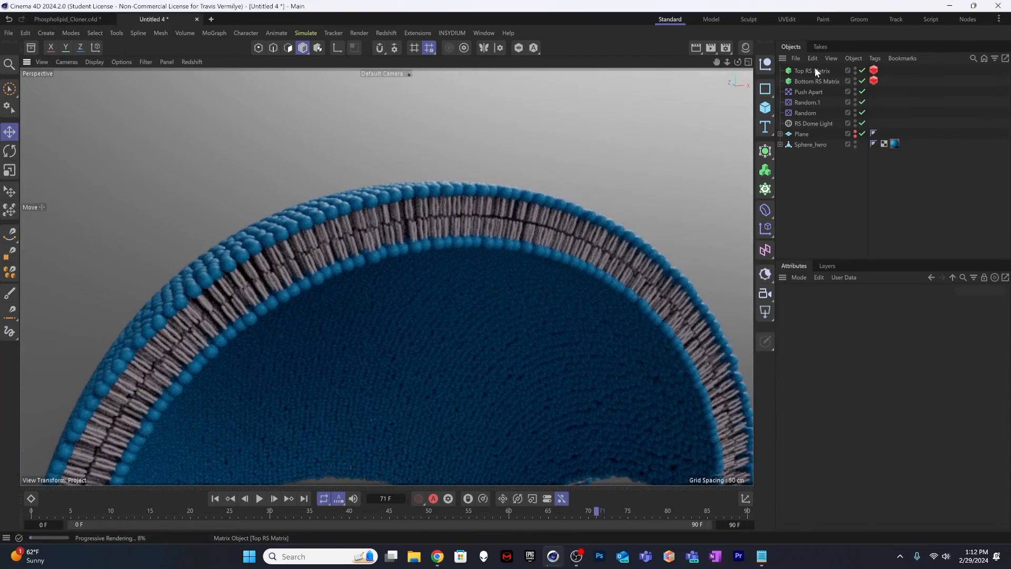
pyautogui.scroll(5, 382, 259)
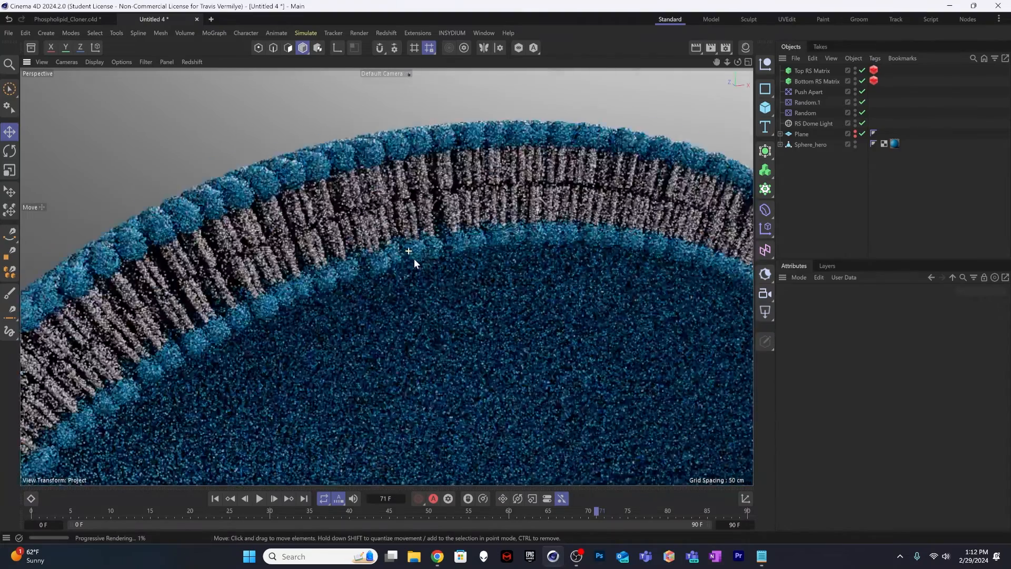
pyautogui.moveTo(414, 260)
pyautogui.keyDown('alt'); pyautogui.mouseDown()
pyautogui.moveTo(485, 267)
pyautogui.moveTo(411, 258)
pyautogui.mouseUp(); pyautogui.keyUp('alt')
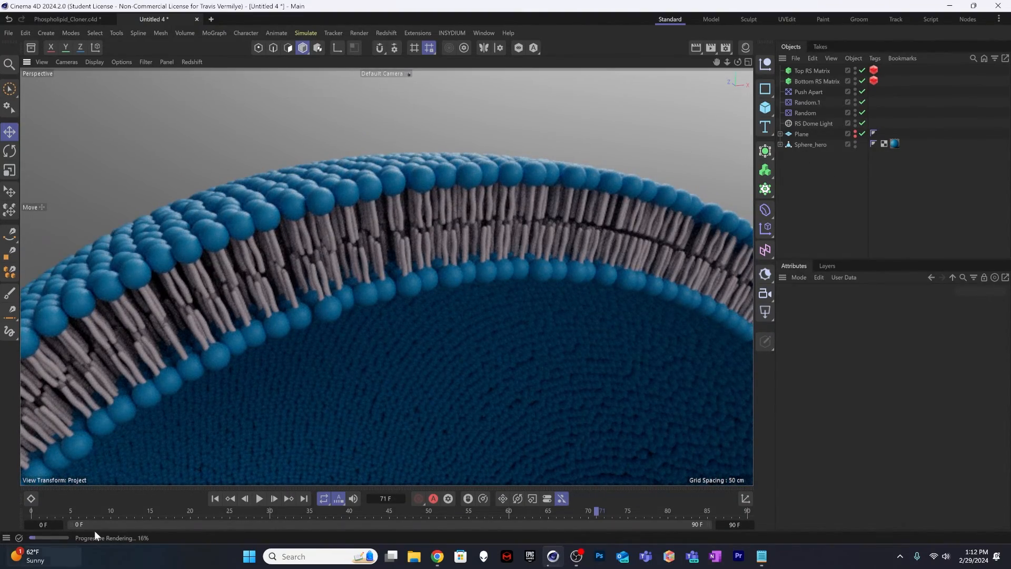
pyautogui.click(192, 62)
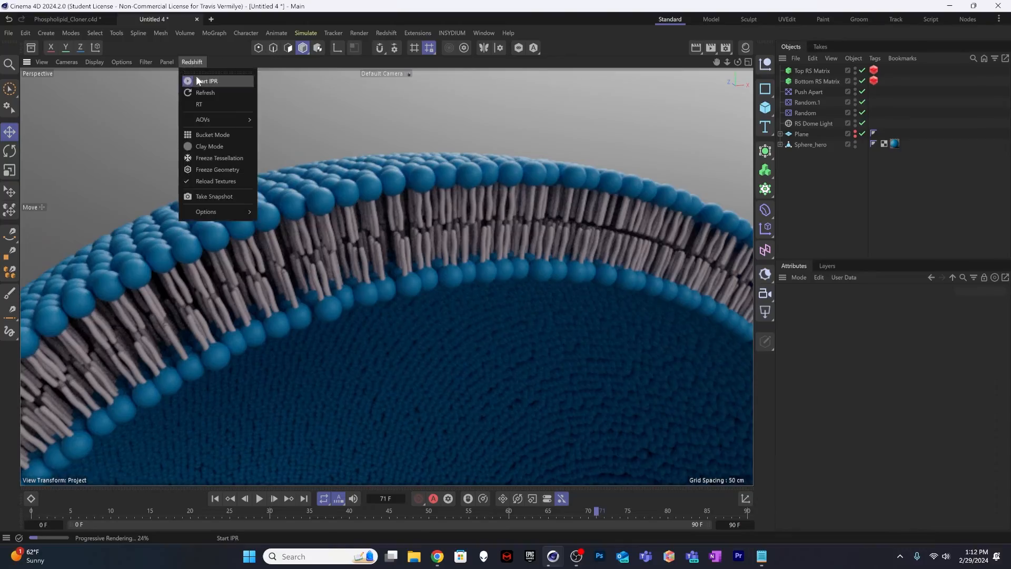
pyautogui.click(195, 76)
pyautogui.moveTo(413, 258)
pyautogui.keyDown('alt'); pyautogui.mouseDown()
pyautogui.moveTo(273, 255)
pyautogui.moveTo(372, 315)
pyautogui.moveTo(350, 298)
pyautogui.moveTo(412, 210)
pyautogui.mouseUp(); pyautogui.keyUp('alt')
pyautogui.click(259, 498)
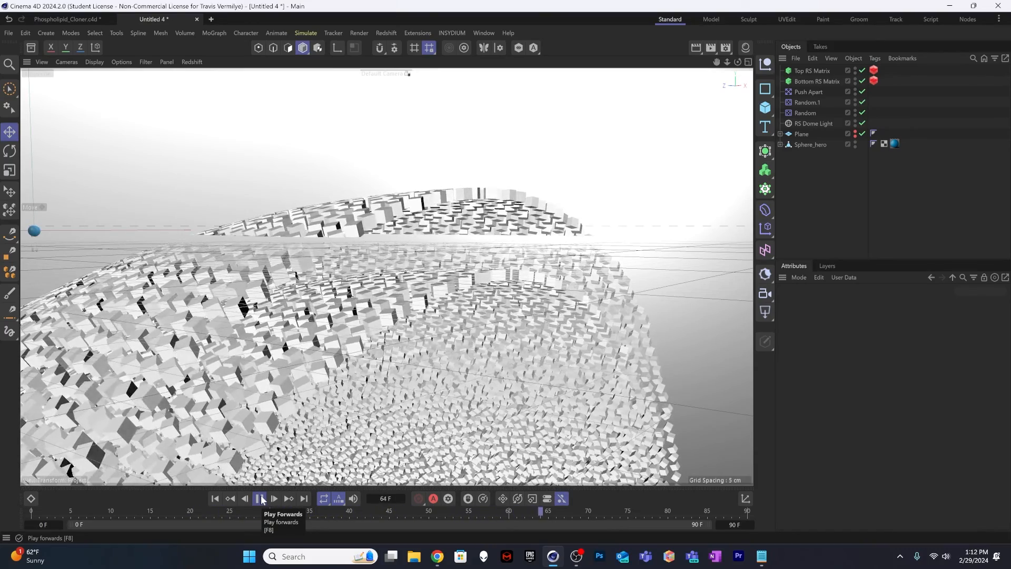
pyautogui.click(259, 498)
# Step: Restart the Redshift IPR in the viewport and examine the rendered bilayer at frame 77 from several angles
pyautogui.keyDown('alt'); pyautogui.moveTo(267, 451); pyautogui.dragTo(252, 470); pyautogui.keyUp('alt')
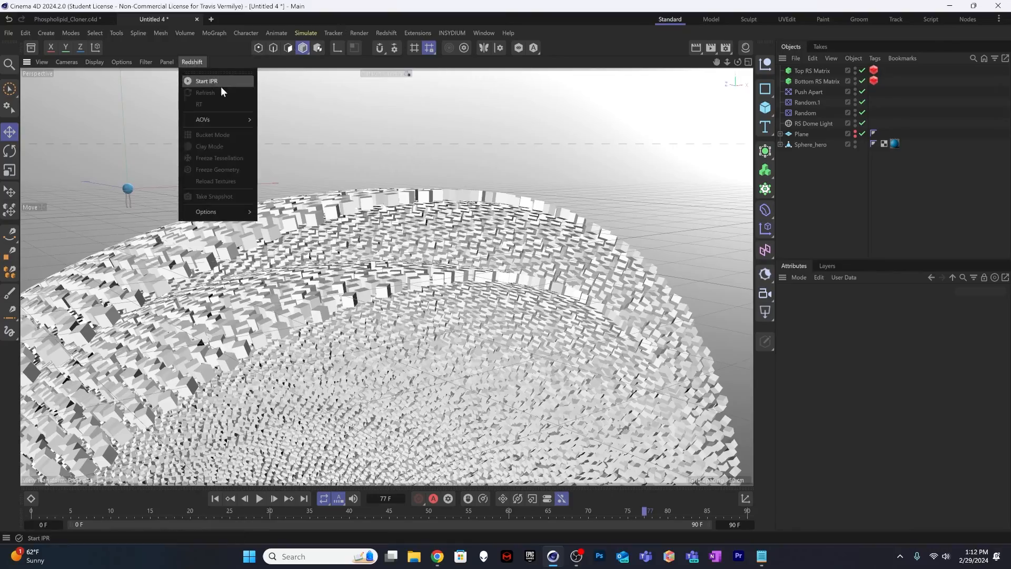
pyautogui.click(220, 85)
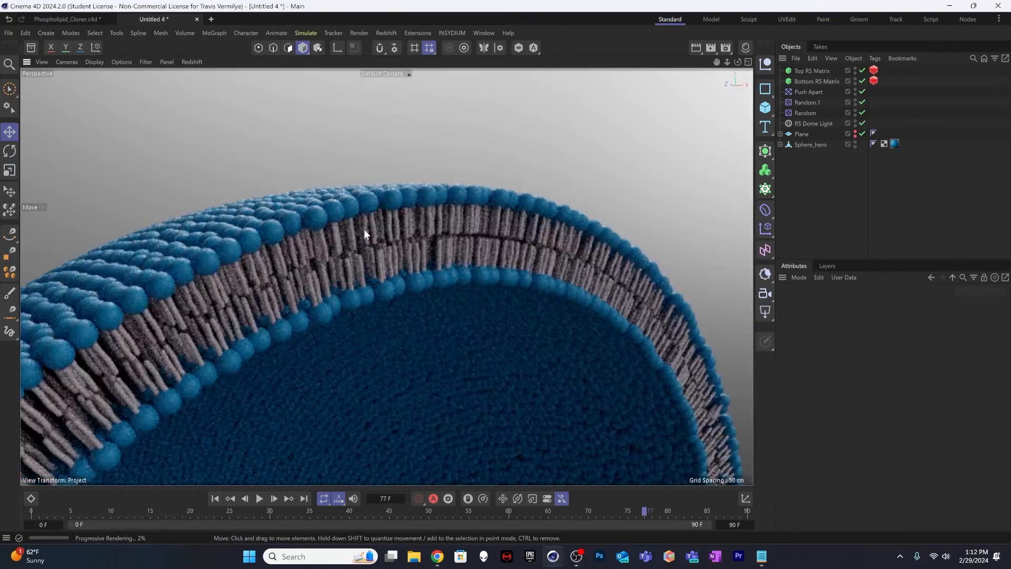
pyautogui.keyDown('alt'); pyautogui.moveTo(348, 248); pyautogui.dragTo(367, 259); pyautogui.keyUp('alt')
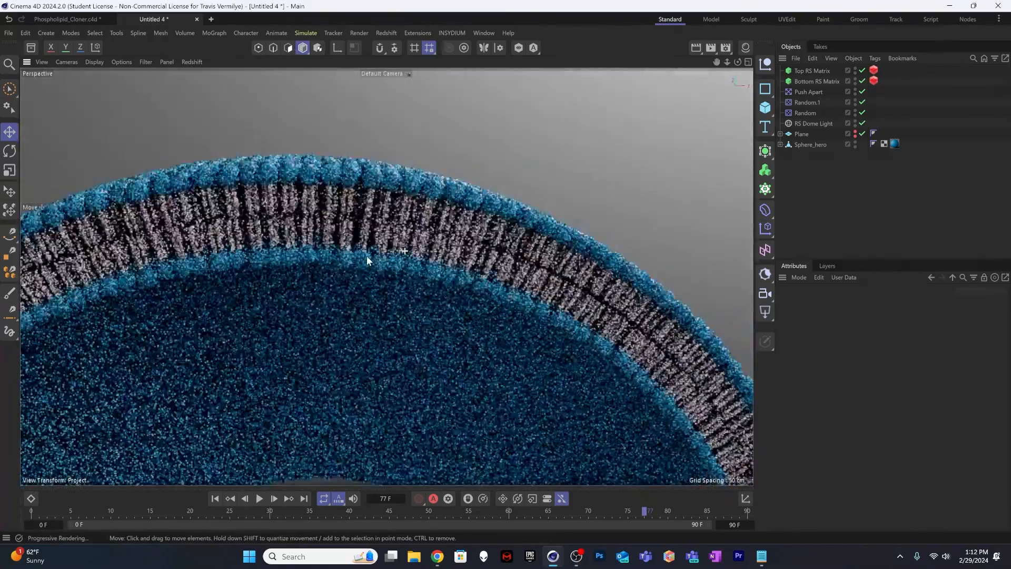
pyautogui.keyDown('alt'); pyautogui.moveTo(435, 255); pyautogui.dragTo(372, 289); pyautogui.keyUp('alt')
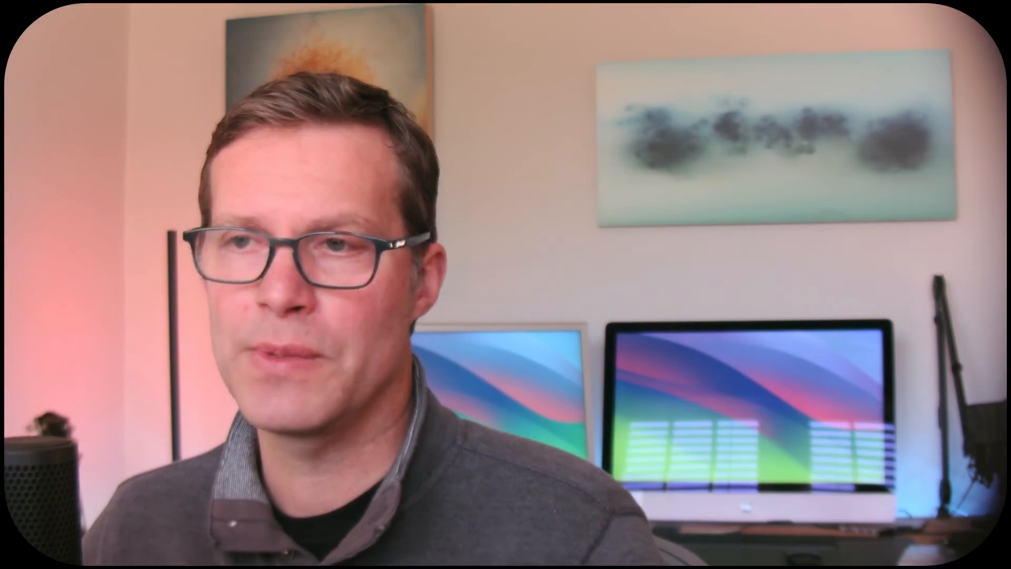